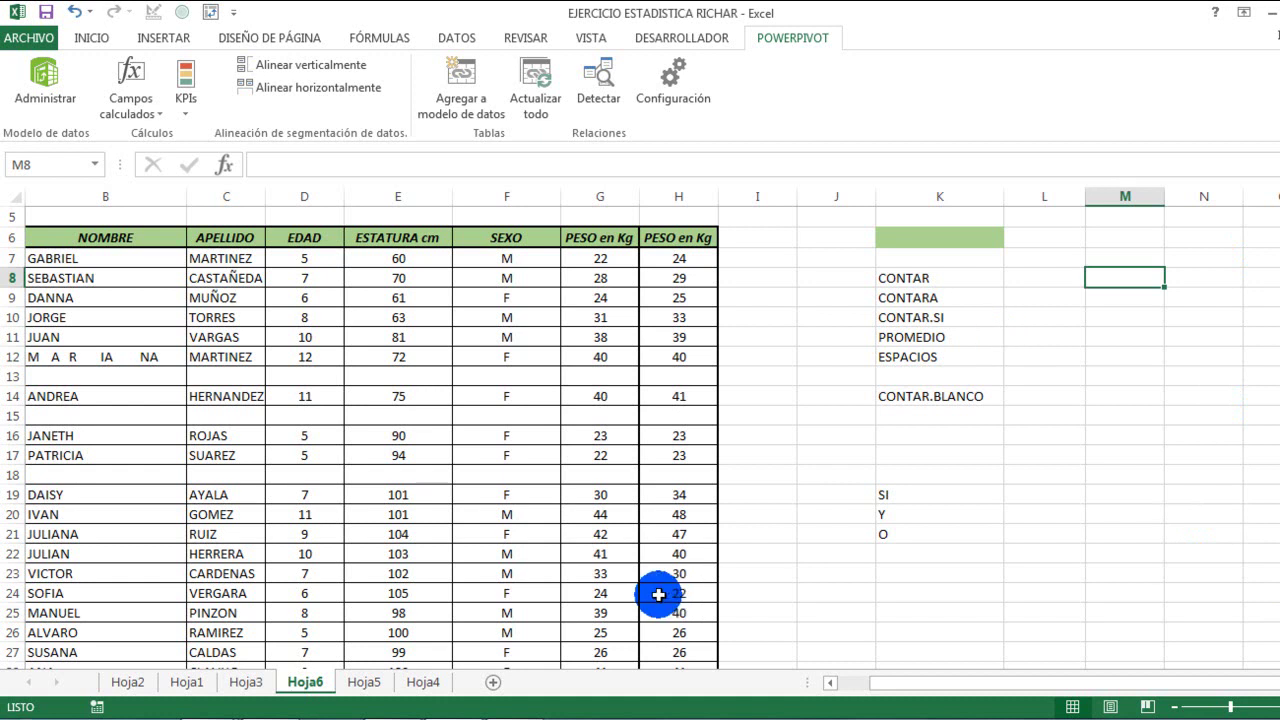
left_click_drag(642, 475, 609, 497)
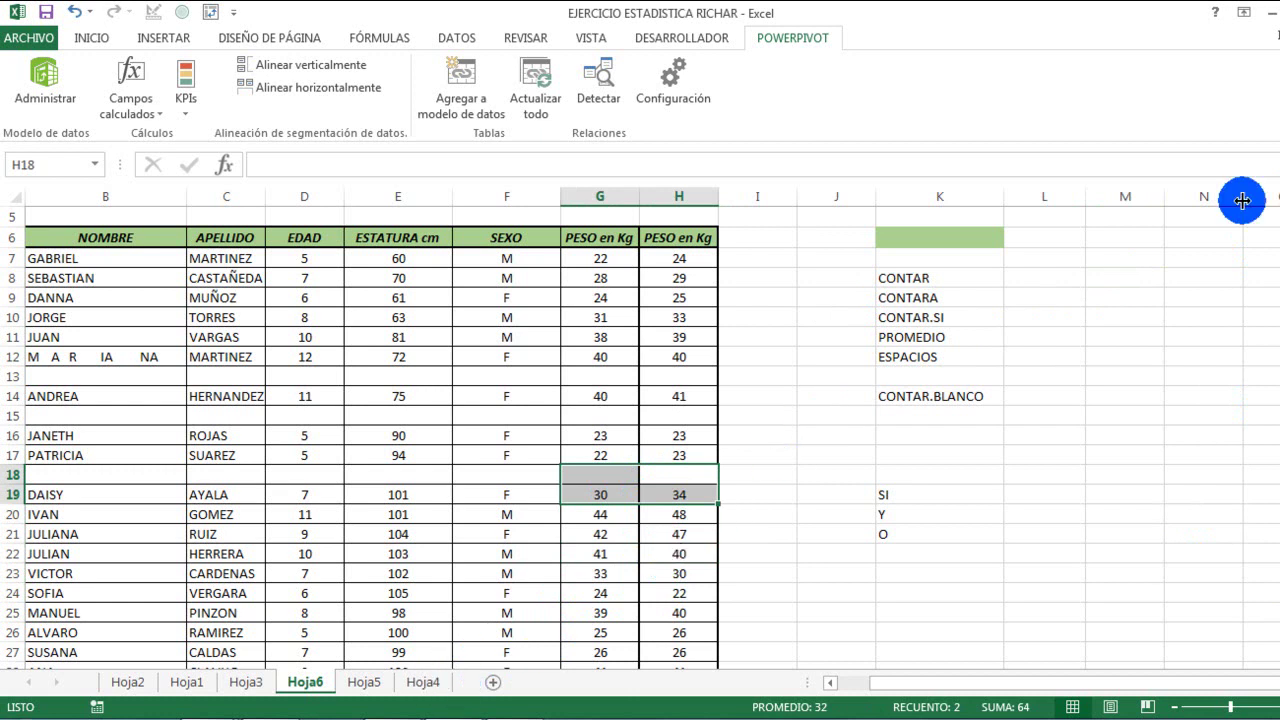
scroll(640, 440, "up", 2)
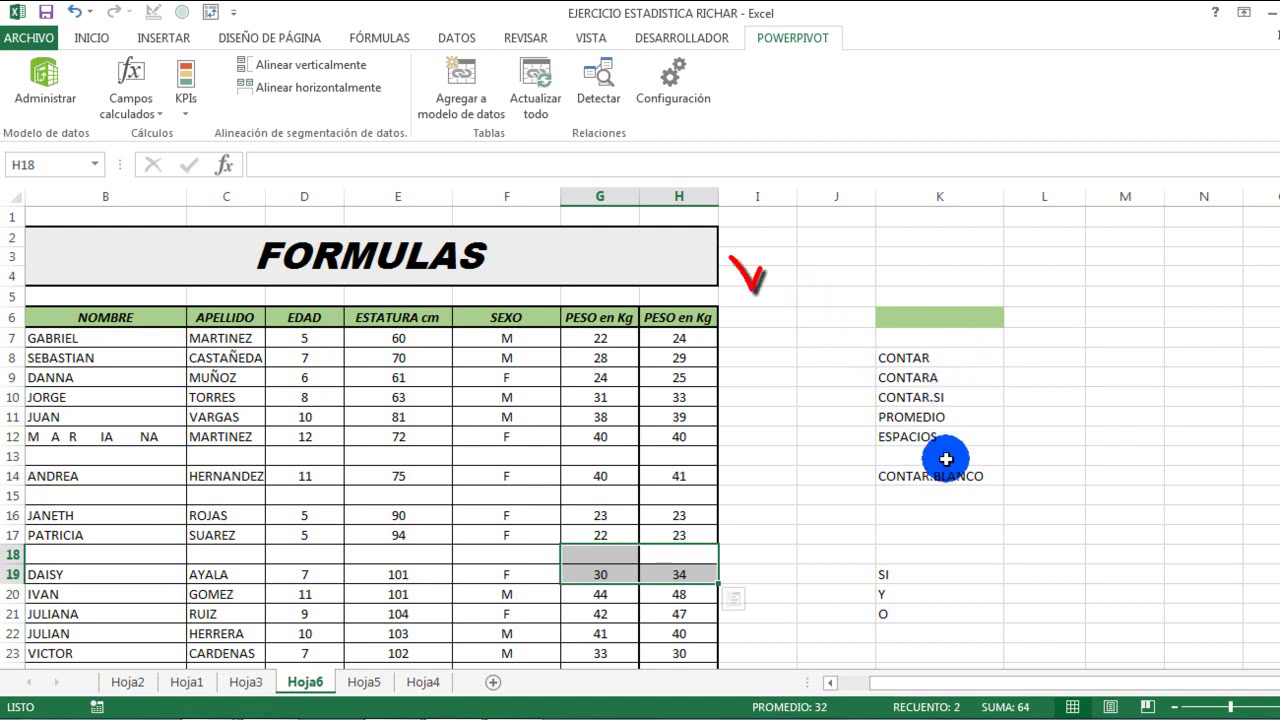
left_click(1053, 366)
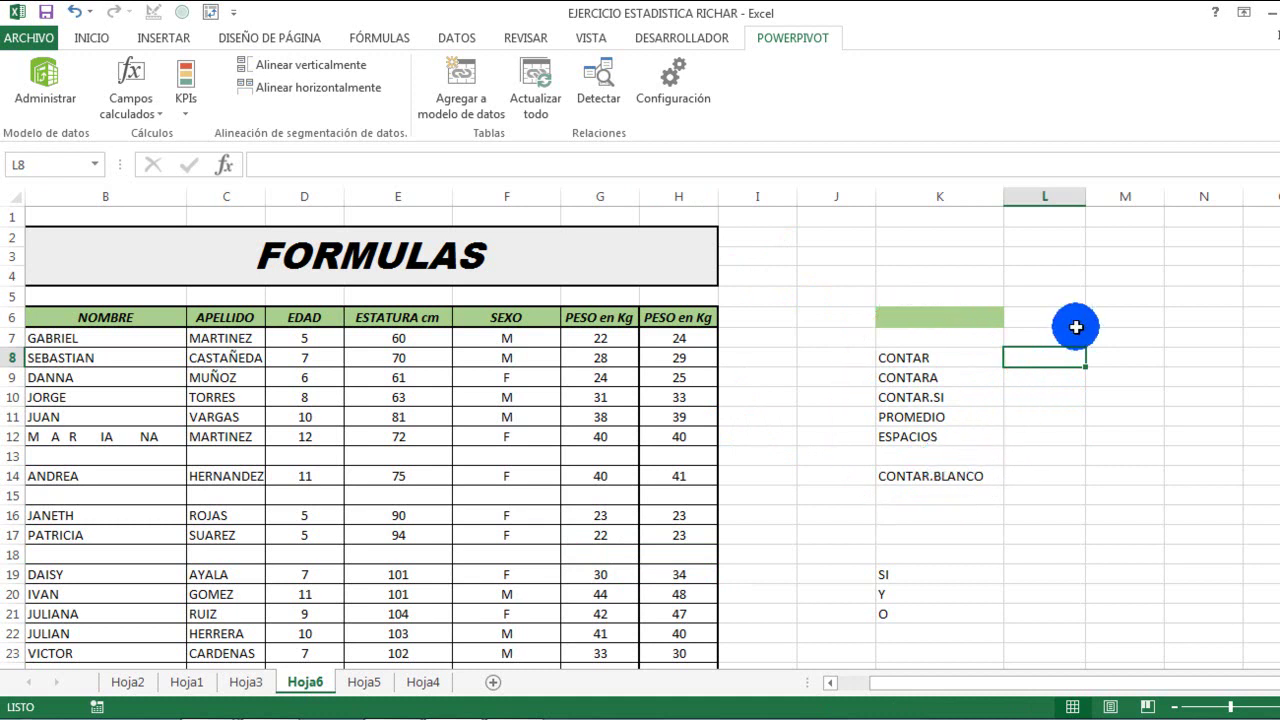
- Count the numeric cells of the EDAD column in M8 with =CONTAR(D7:D100)
left_click(1119, 363)
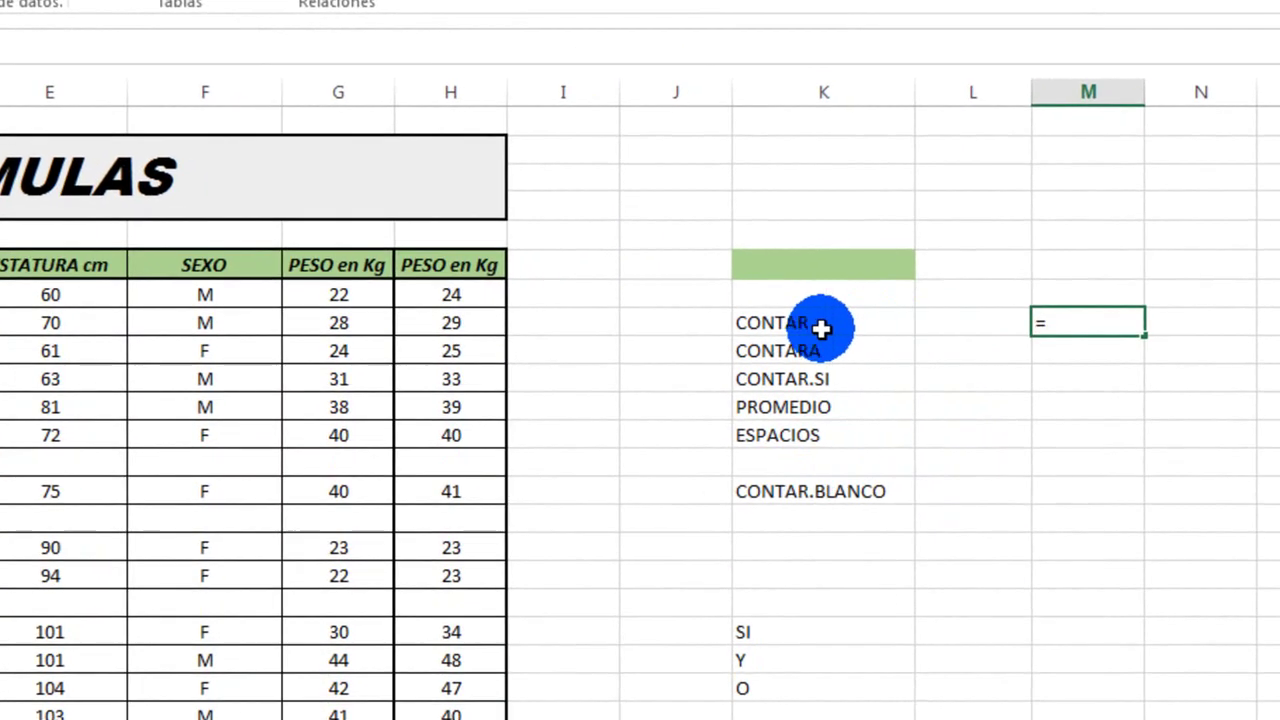
type("=CONTA")
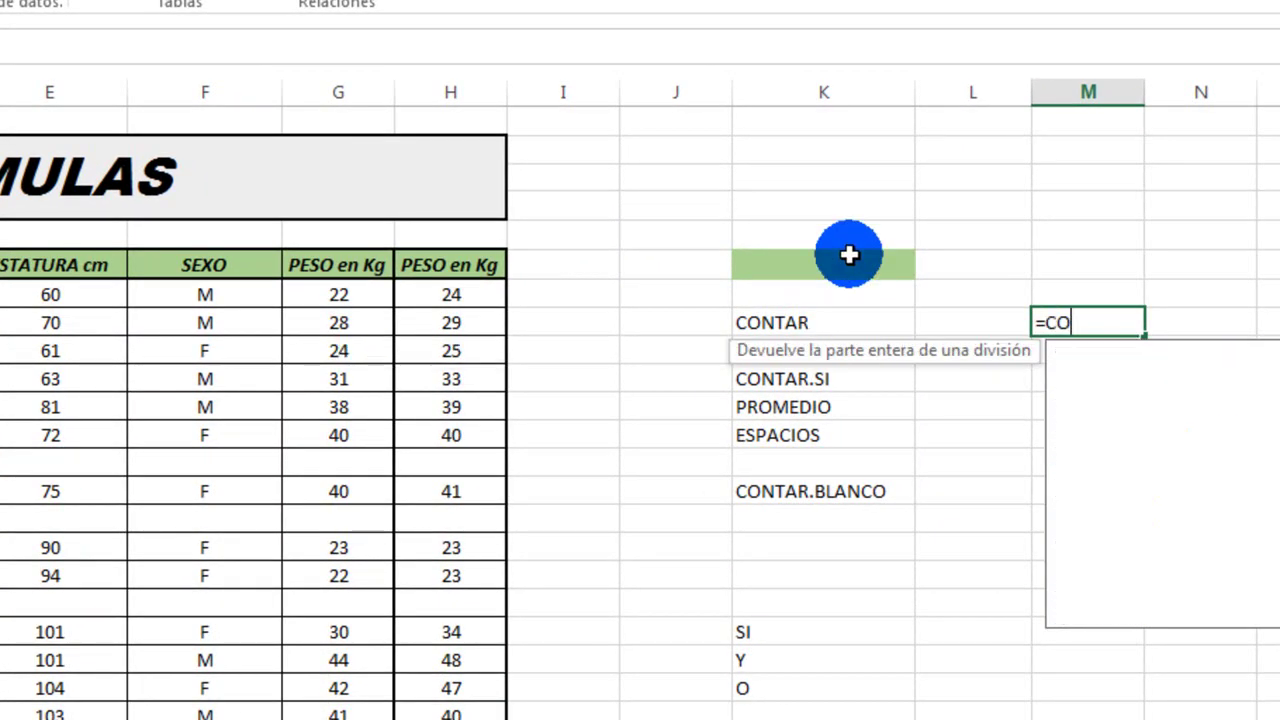
type("R(")
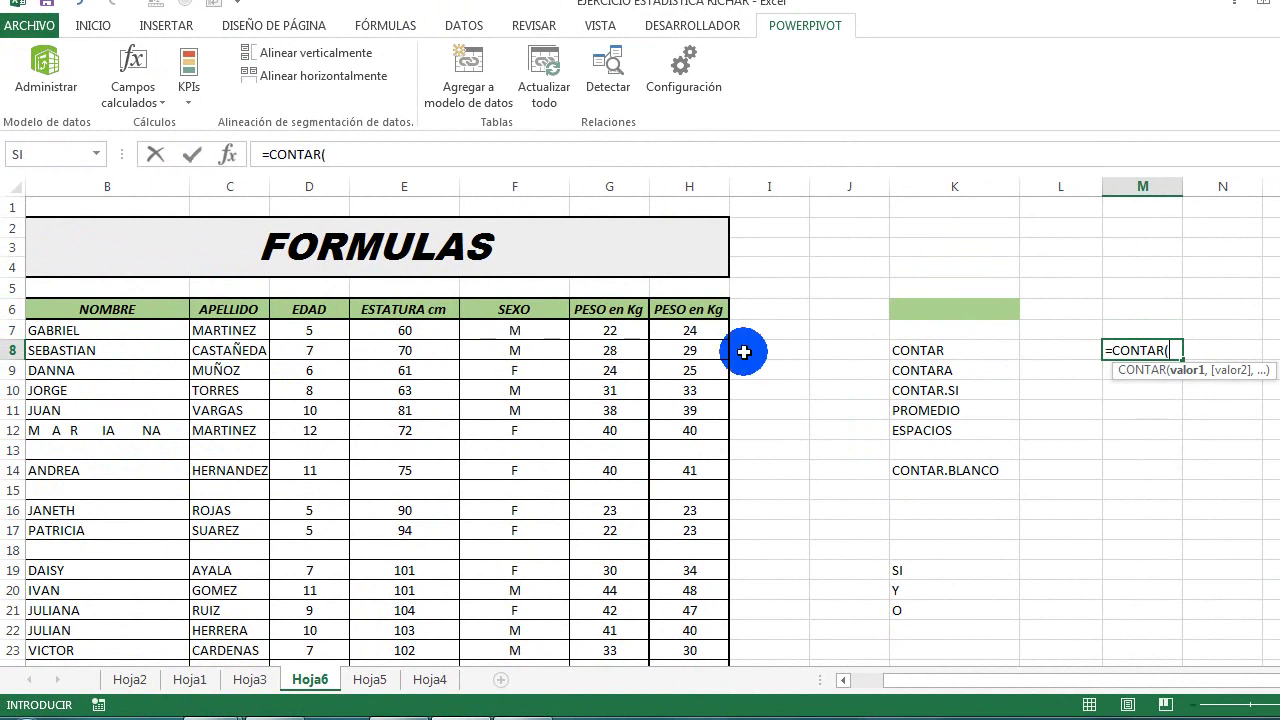
left_click_drag(334, 331, 303, 607)
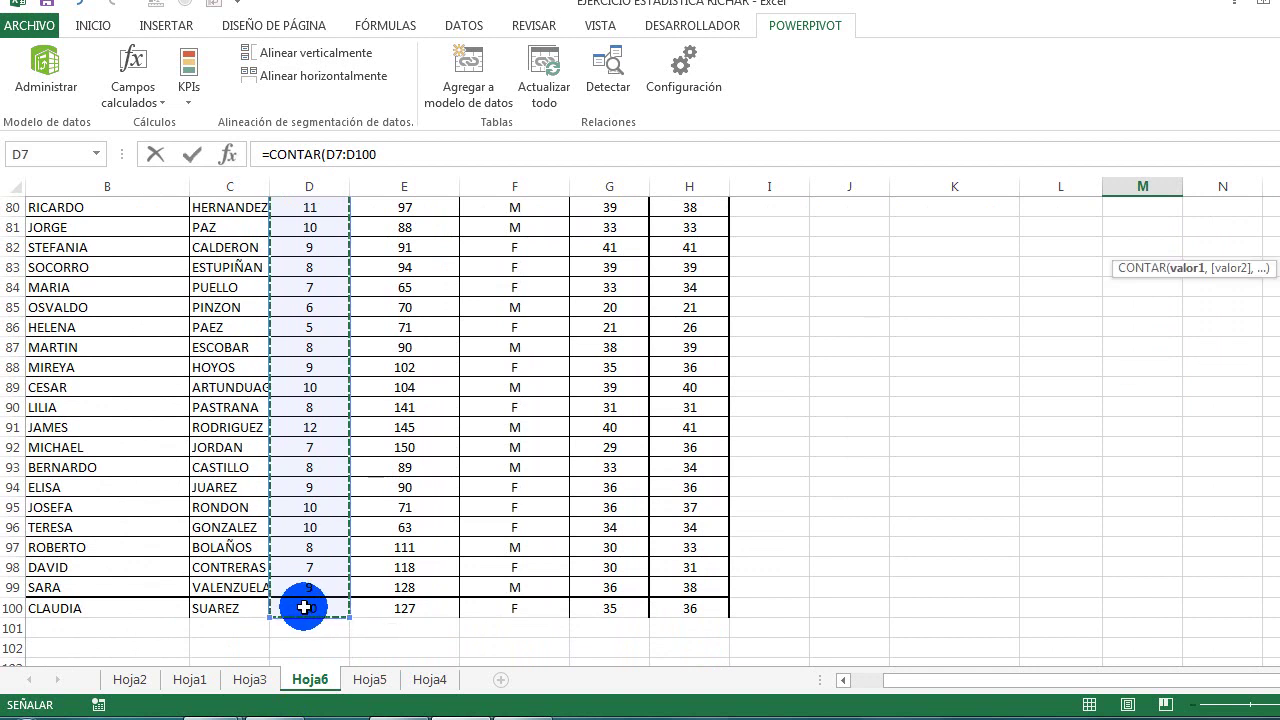
key("Return")
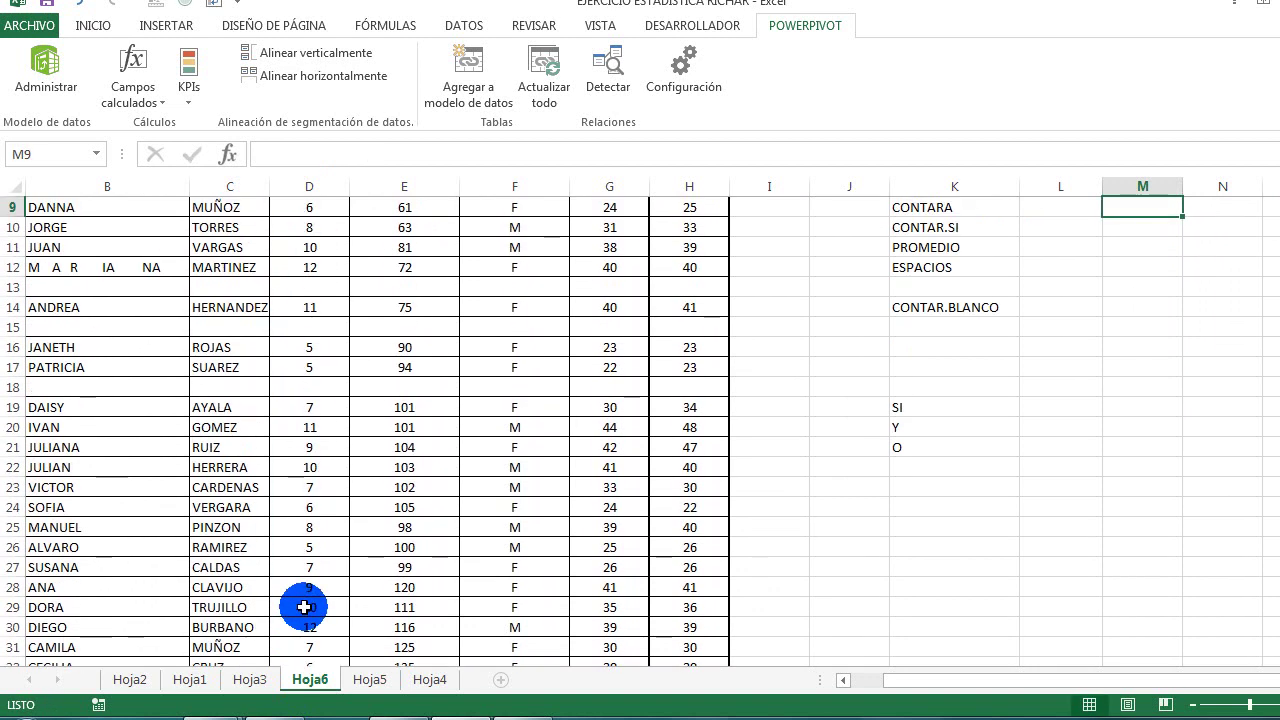
scroll(303, 607, "up", 3)
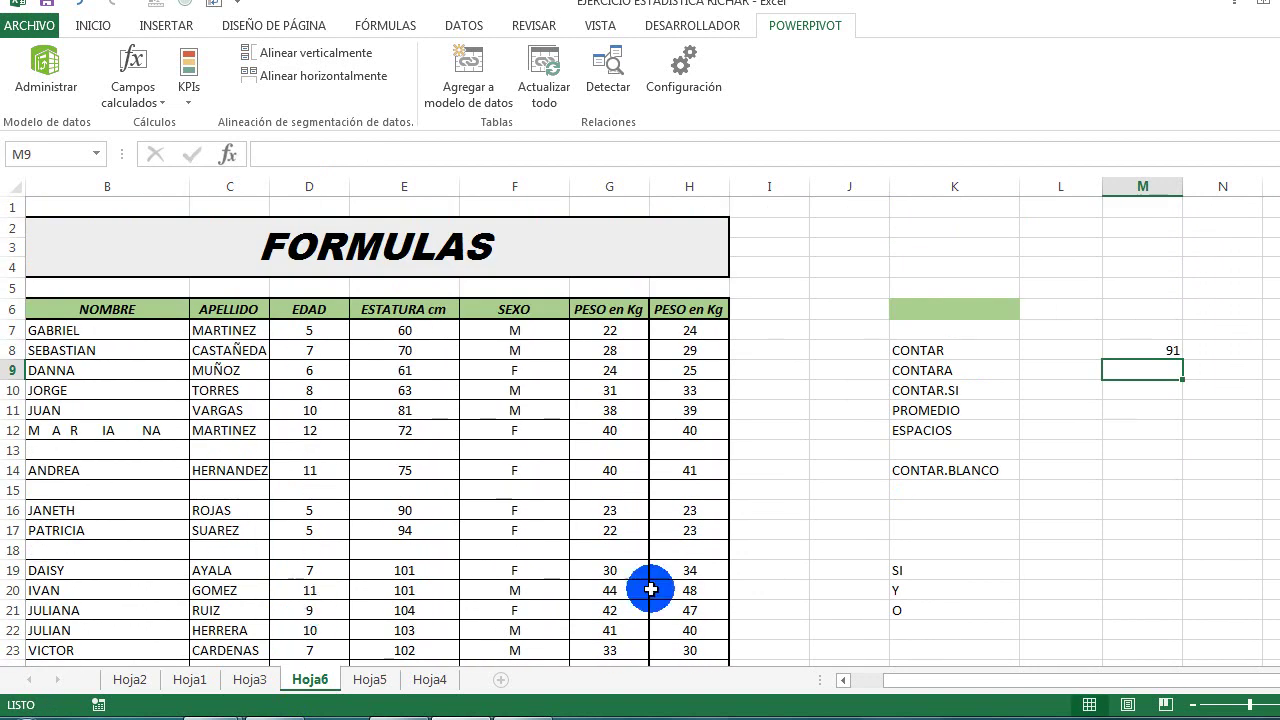
left_click(1174, 355)
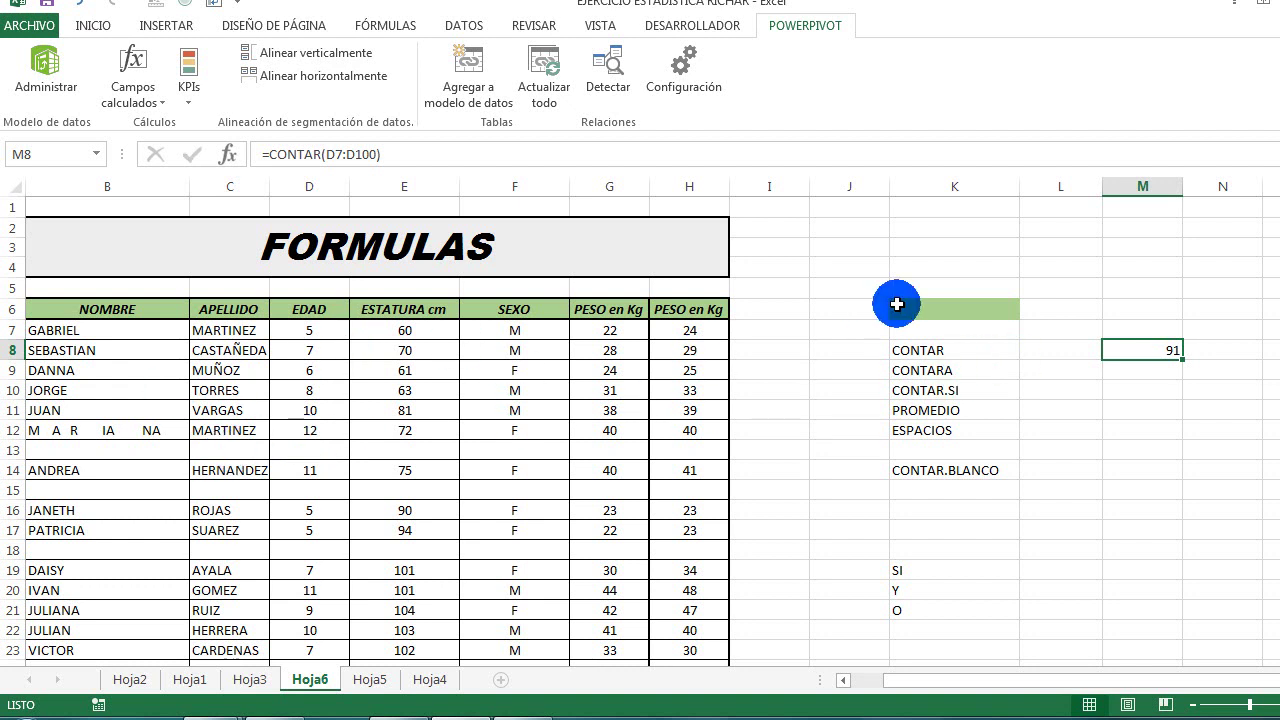
- Apply CONTAR to the text in the APELLIDO column by entering =CONTAR(C7:C100) in N8
left_click(1235, 353)
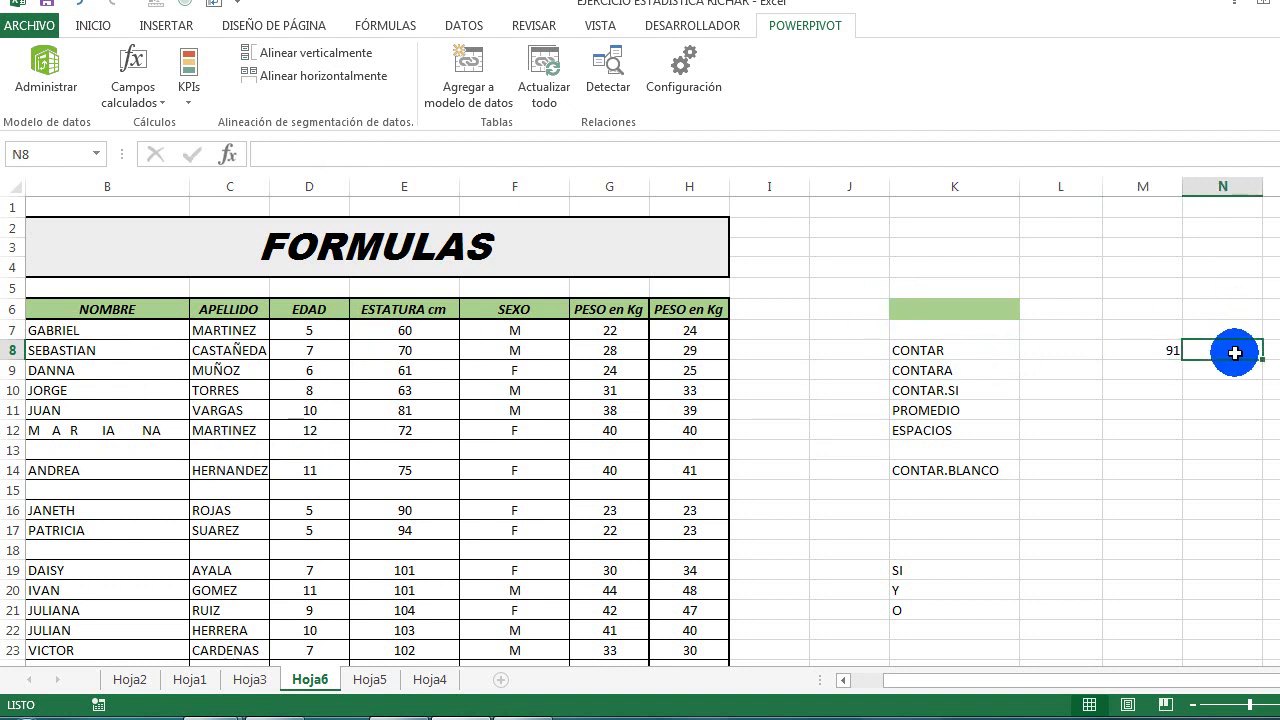
type("=CO")
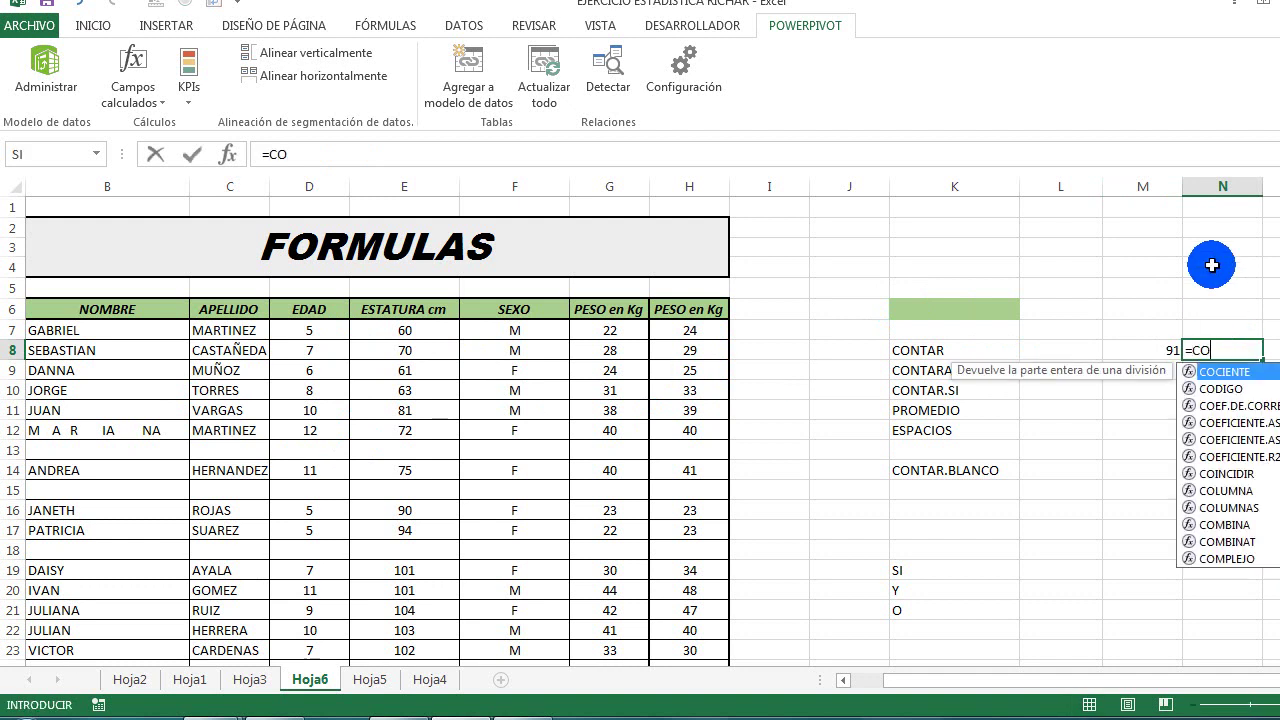
type("NTAR")
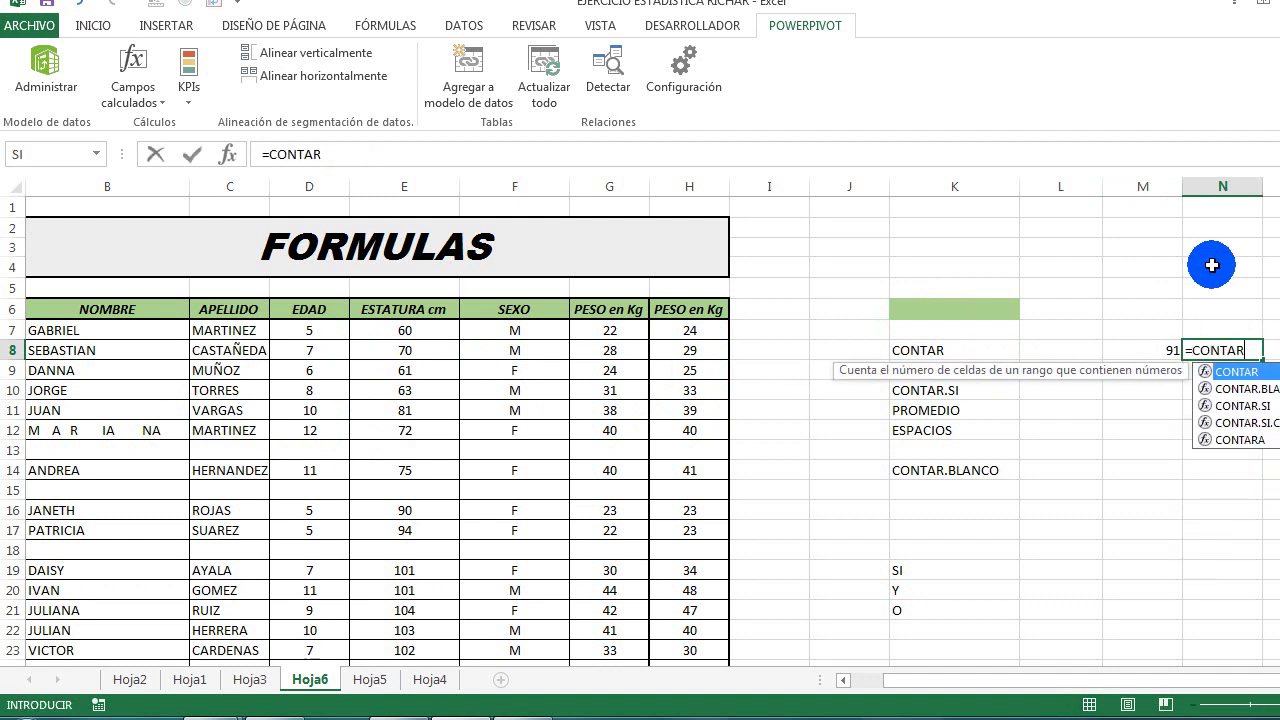
type("(")
left_click_drag(207, 329, 255, 622)
key("Return")
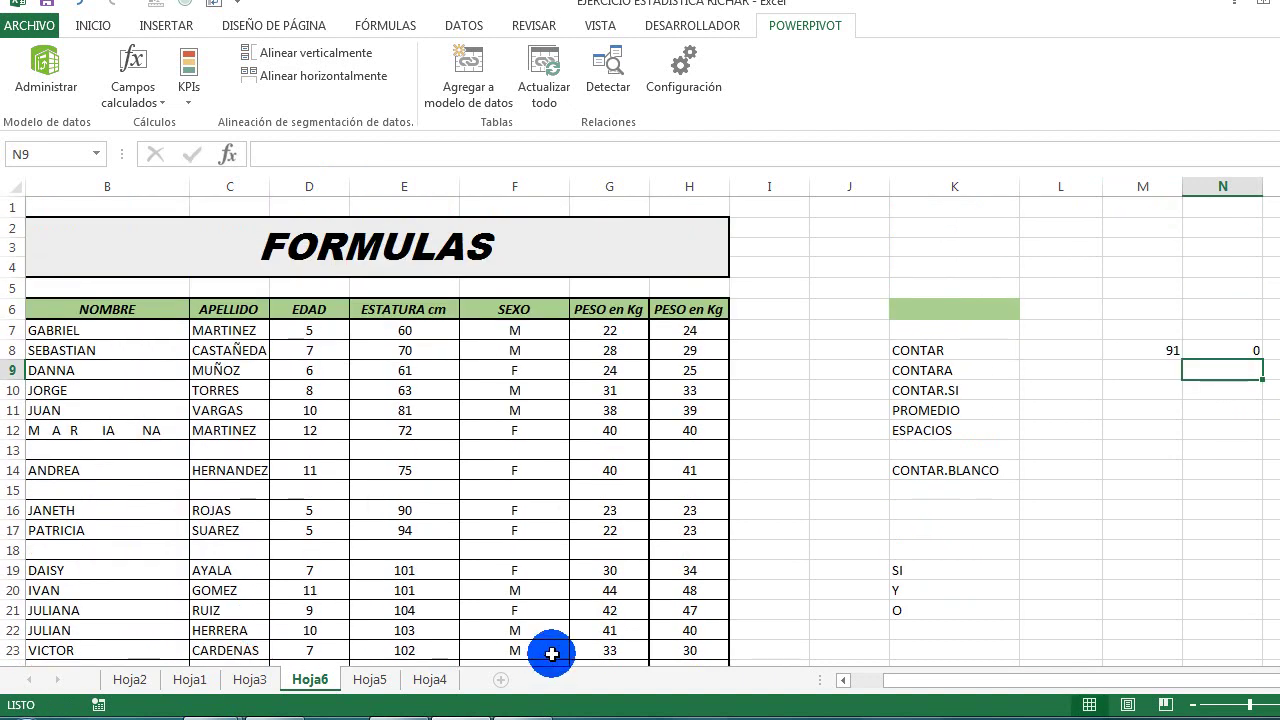
left_click(1217, 354)
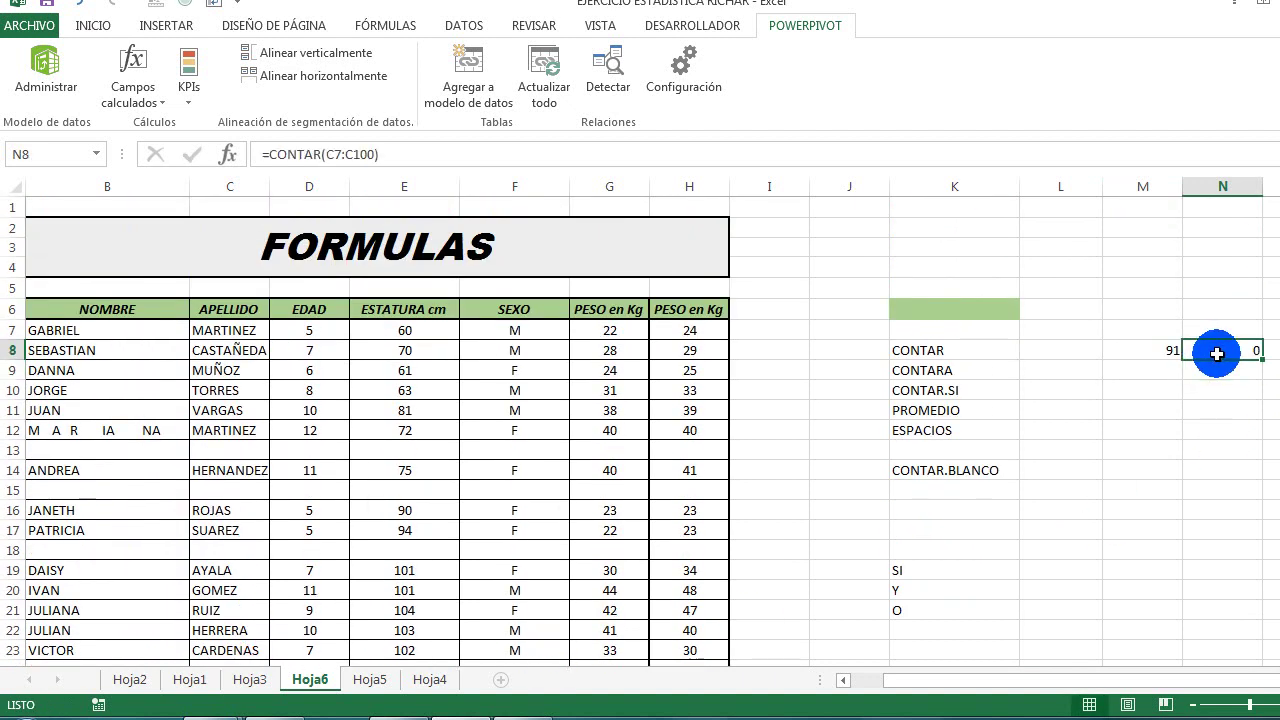
- Count the non-empty cells of the EDAD column in M9 with =CONTARA(D7:D100)
left_click(1176, 369)
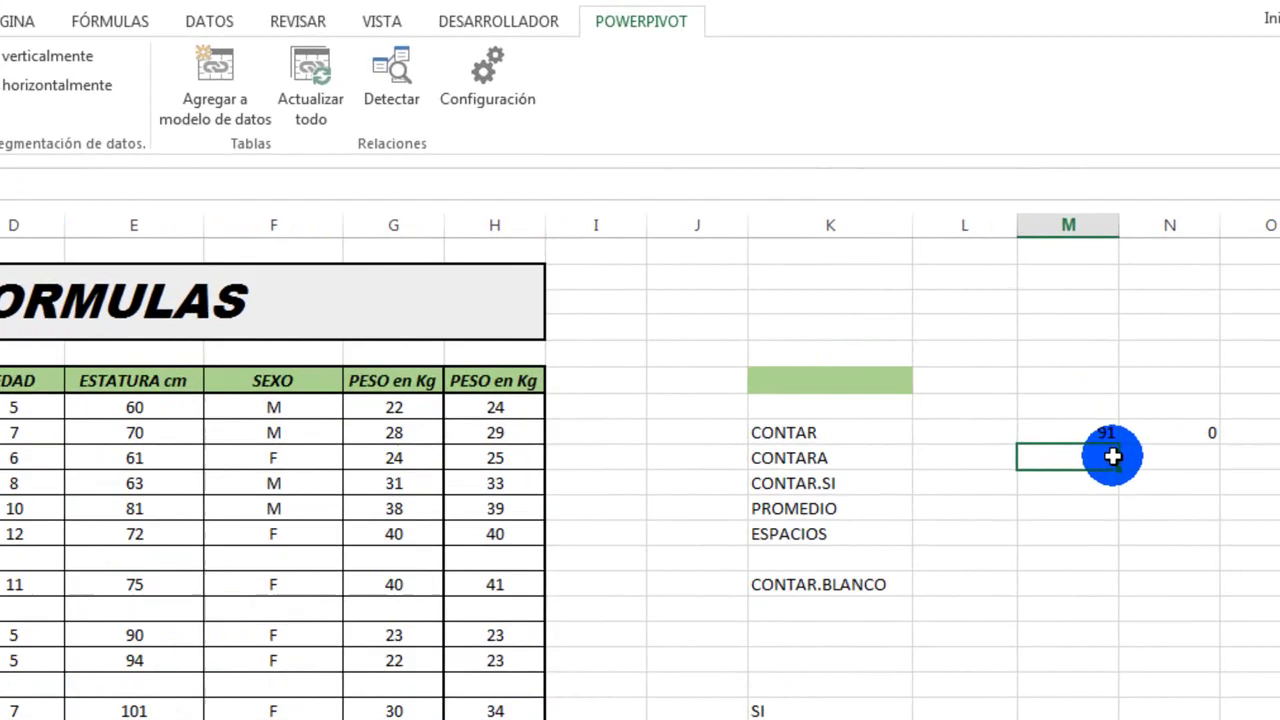
type("=")
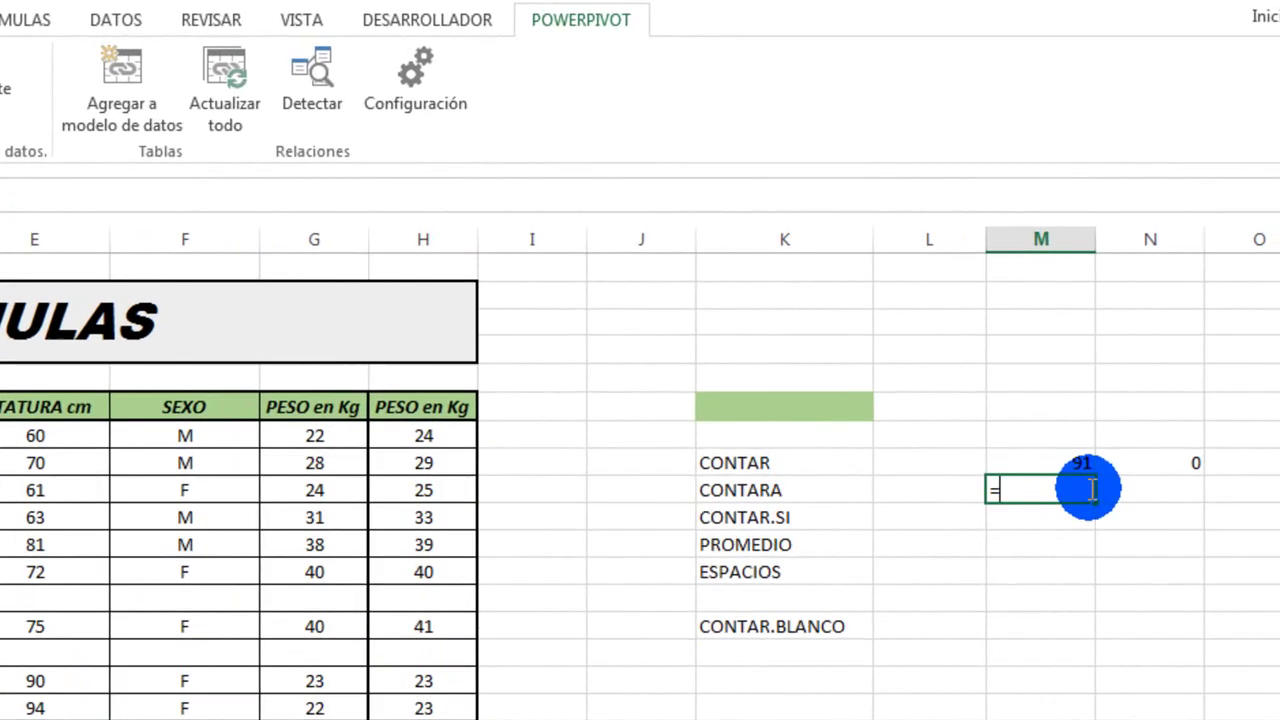
type("CONTARA")
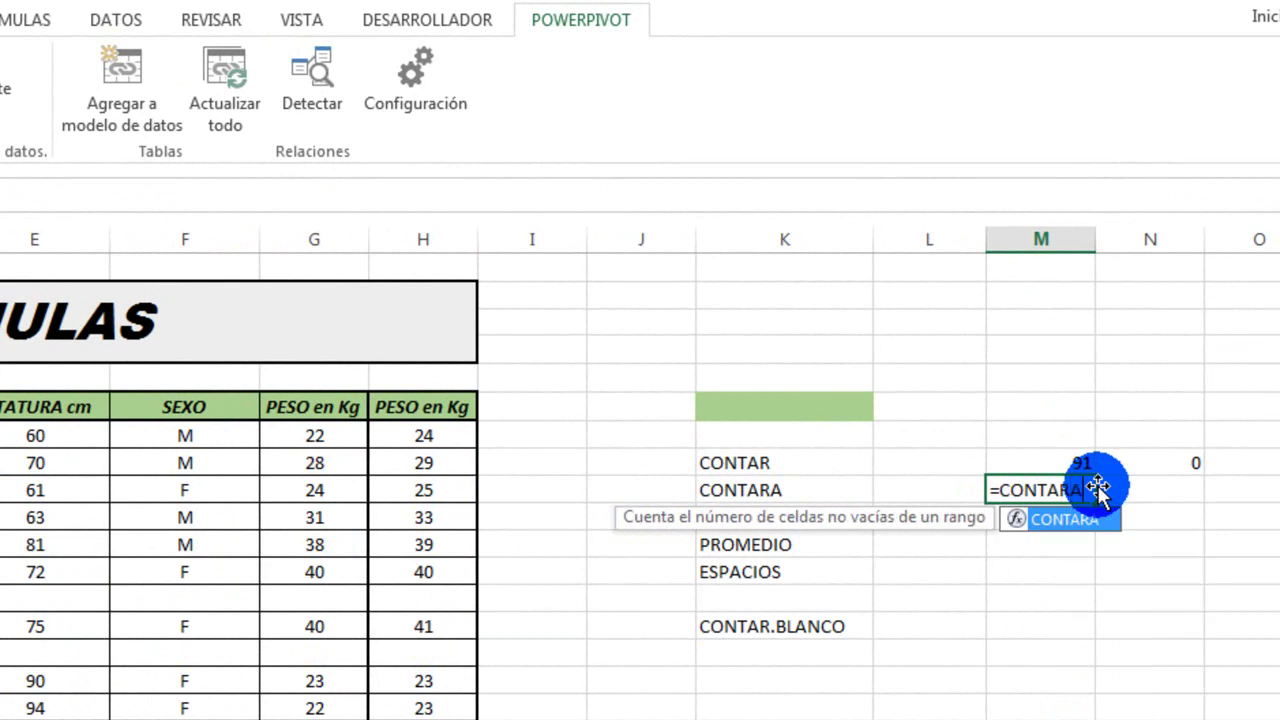
type("(")
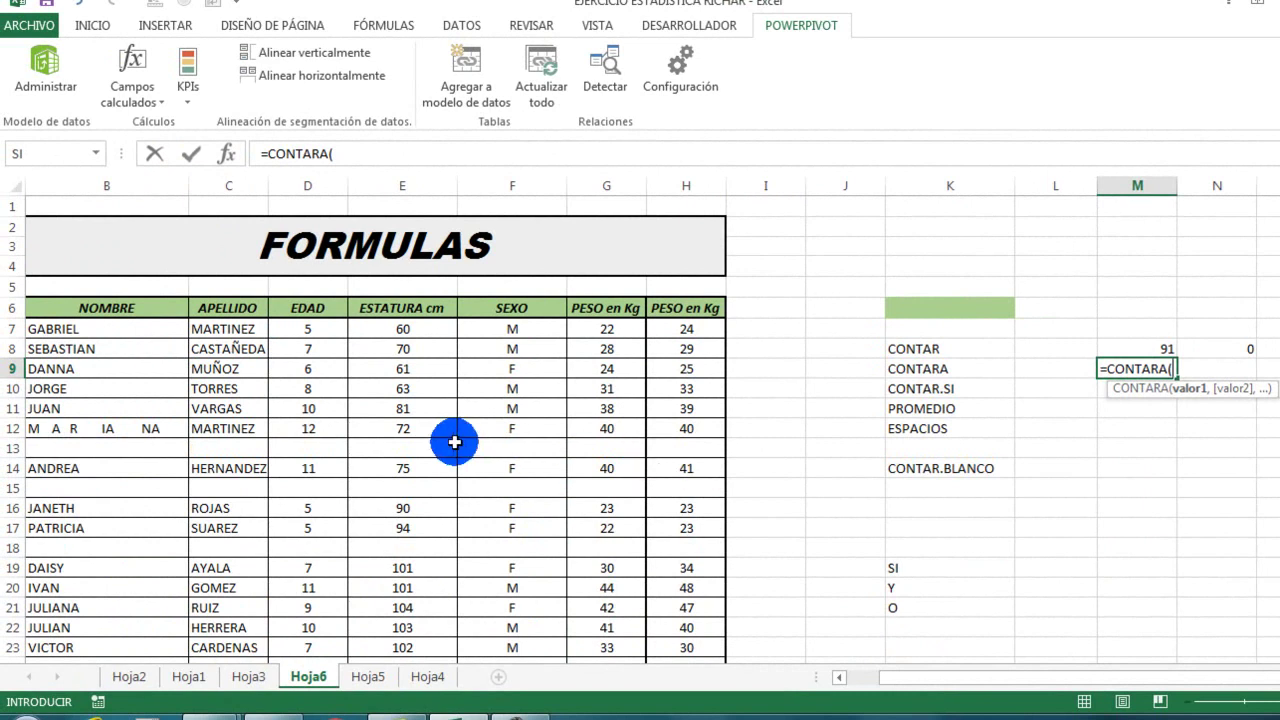
left_click(328, 331)
left_click_drag(329, 368, 304, 625)
key("Return")
scroll(305, 625, "up", 2)
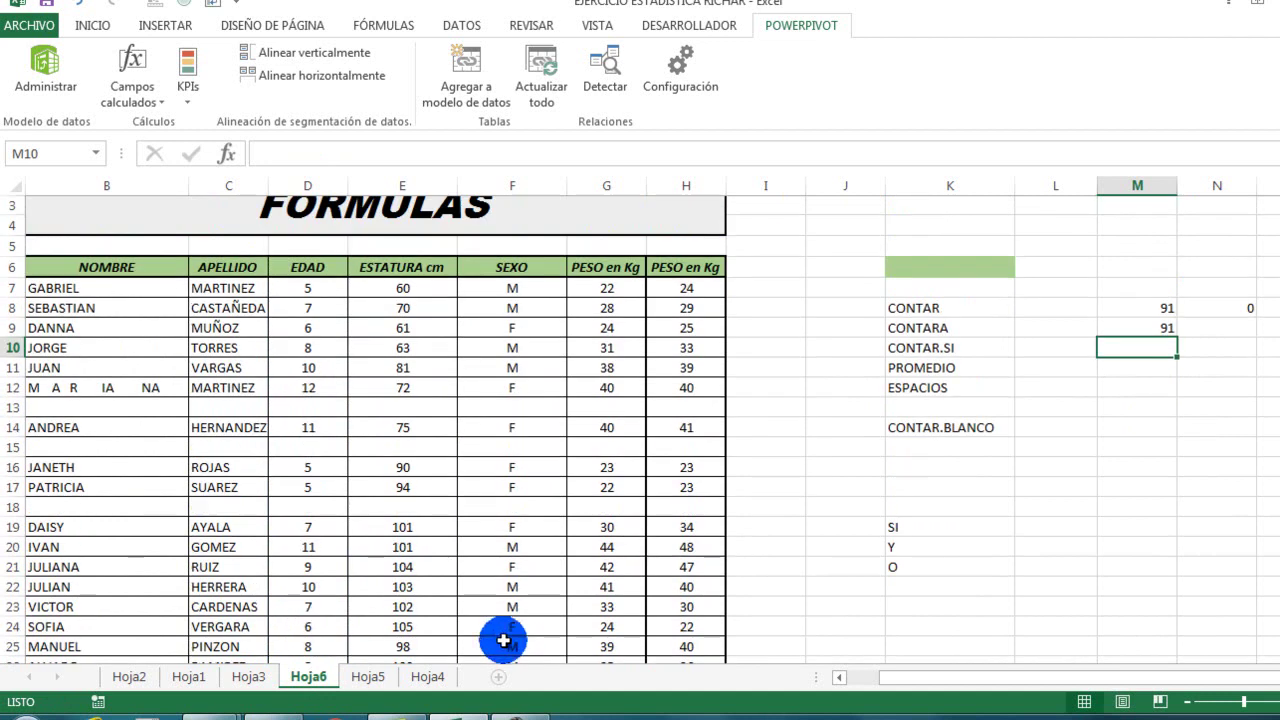
- Count the non-empty cells of the APELLIDO column in N9 with =CONTARA(C7:C100)
left_click_drag(1221, 334, 1222, 340)
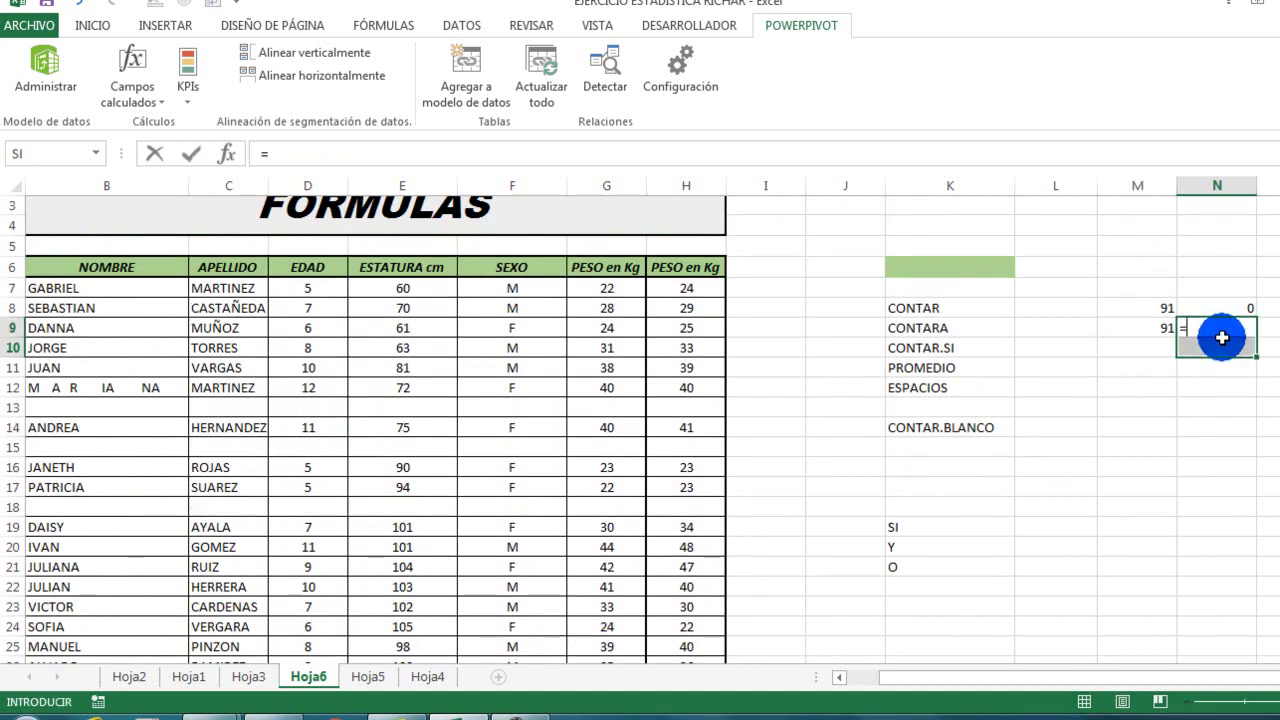
type("=CONT")
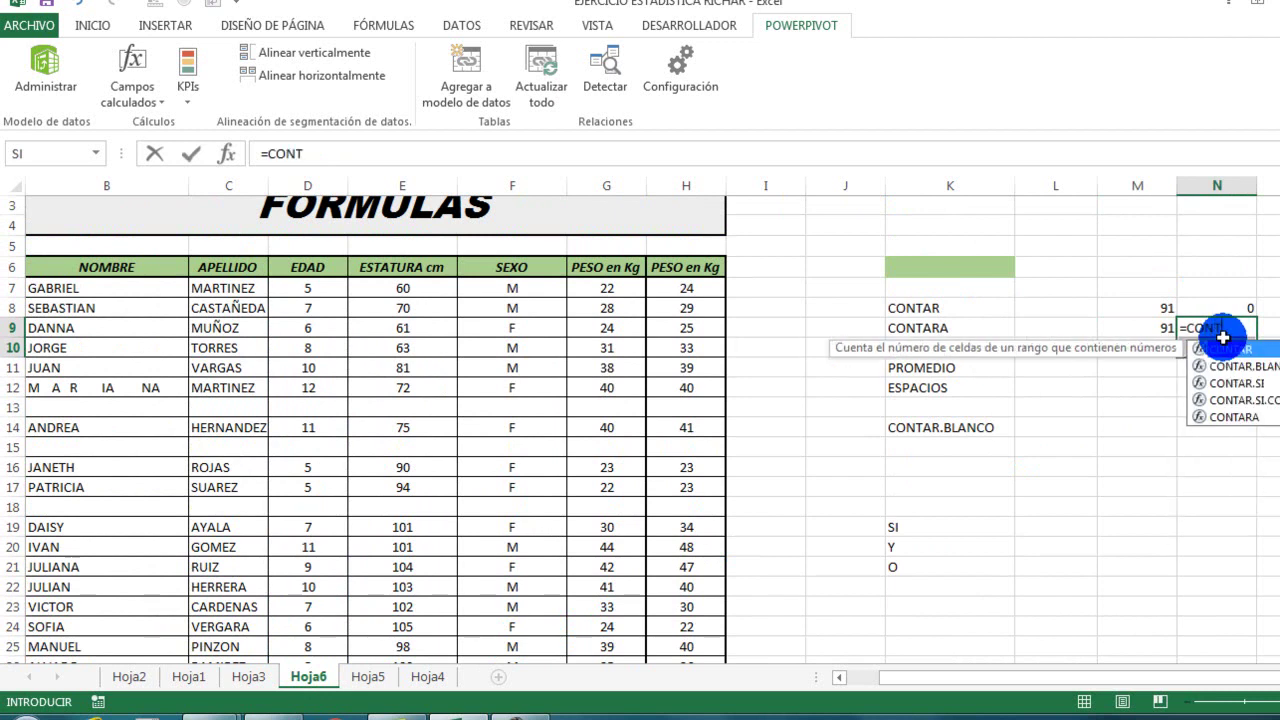
type("ARA(")
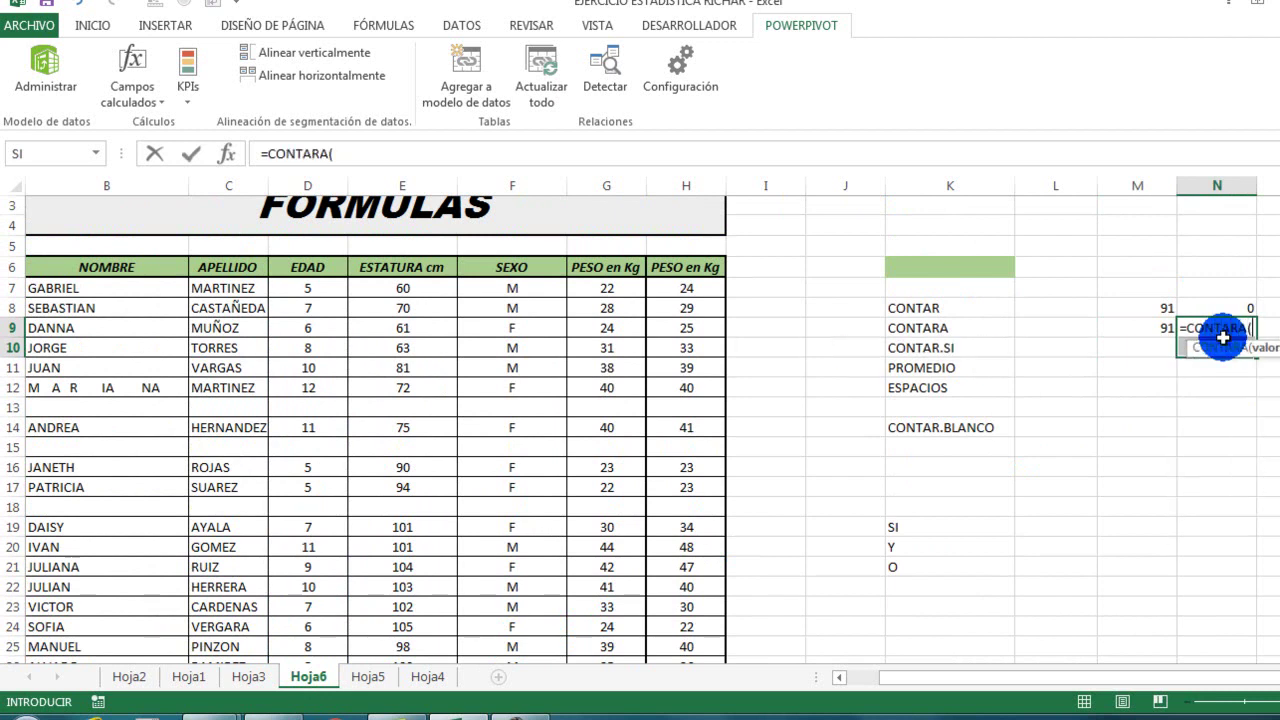
left_click_drag(256, 288, 242, 526)
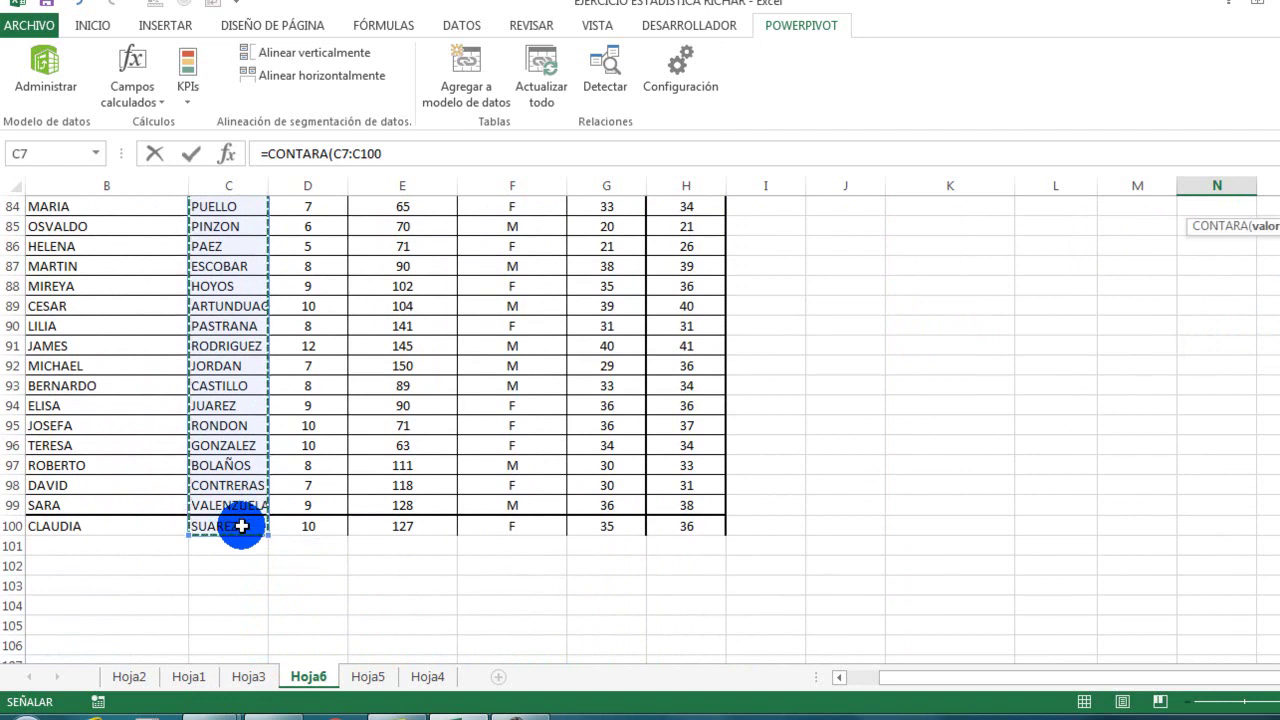
key("Return")
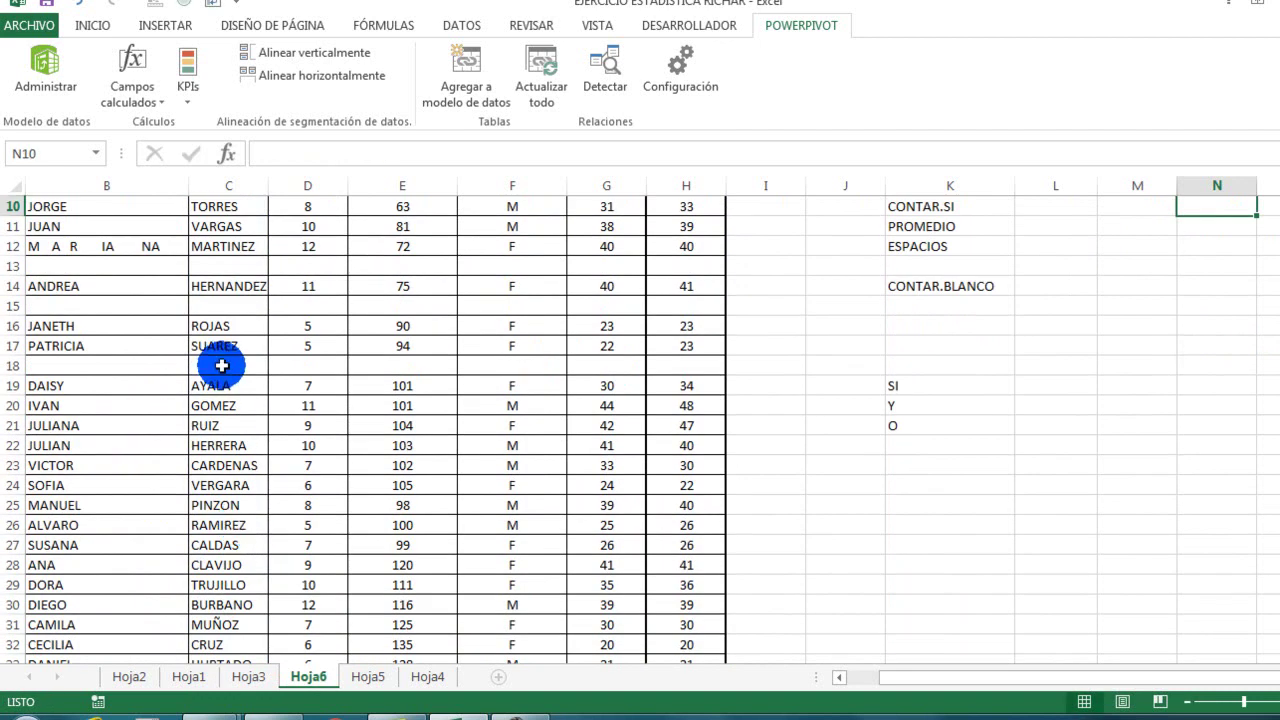
scroll(558, 420, "up", 3)
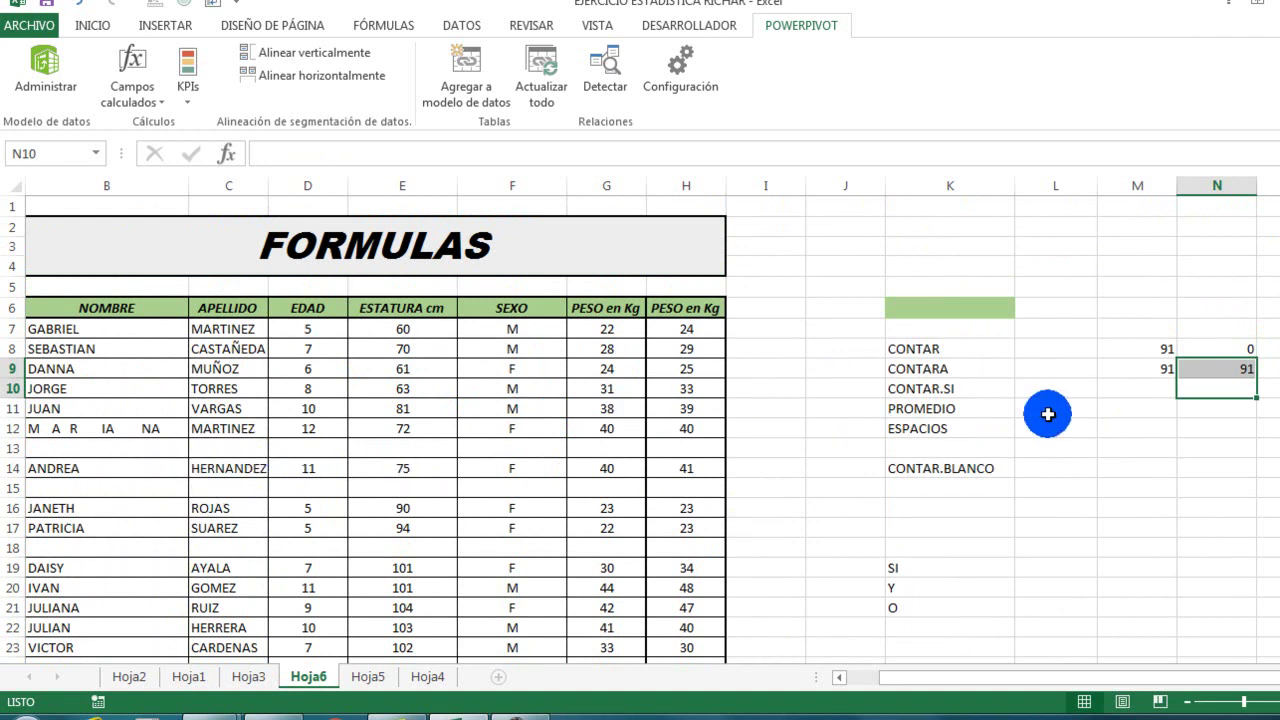
left_click(1179, 426)
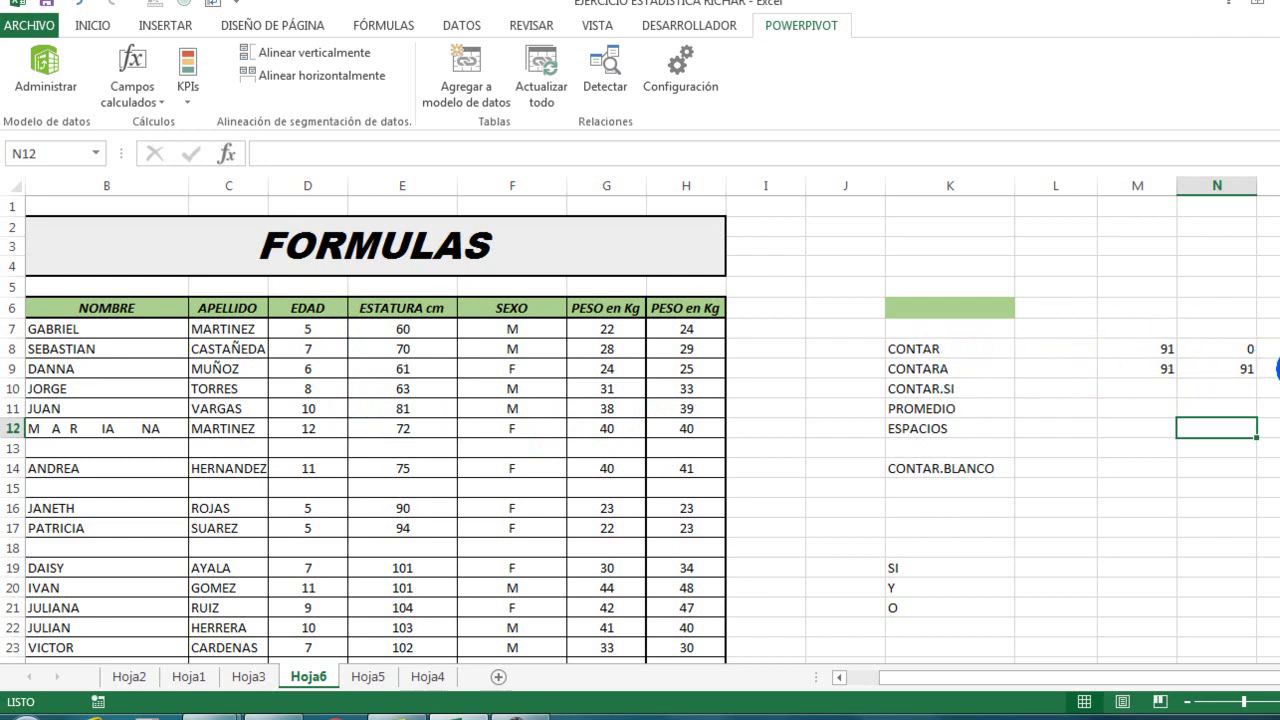
- Count the non-empty cells of the APELLIDO and EDAD columns together in O9 with =CONTARA(C7:D1009)
left_click(1276, 368)
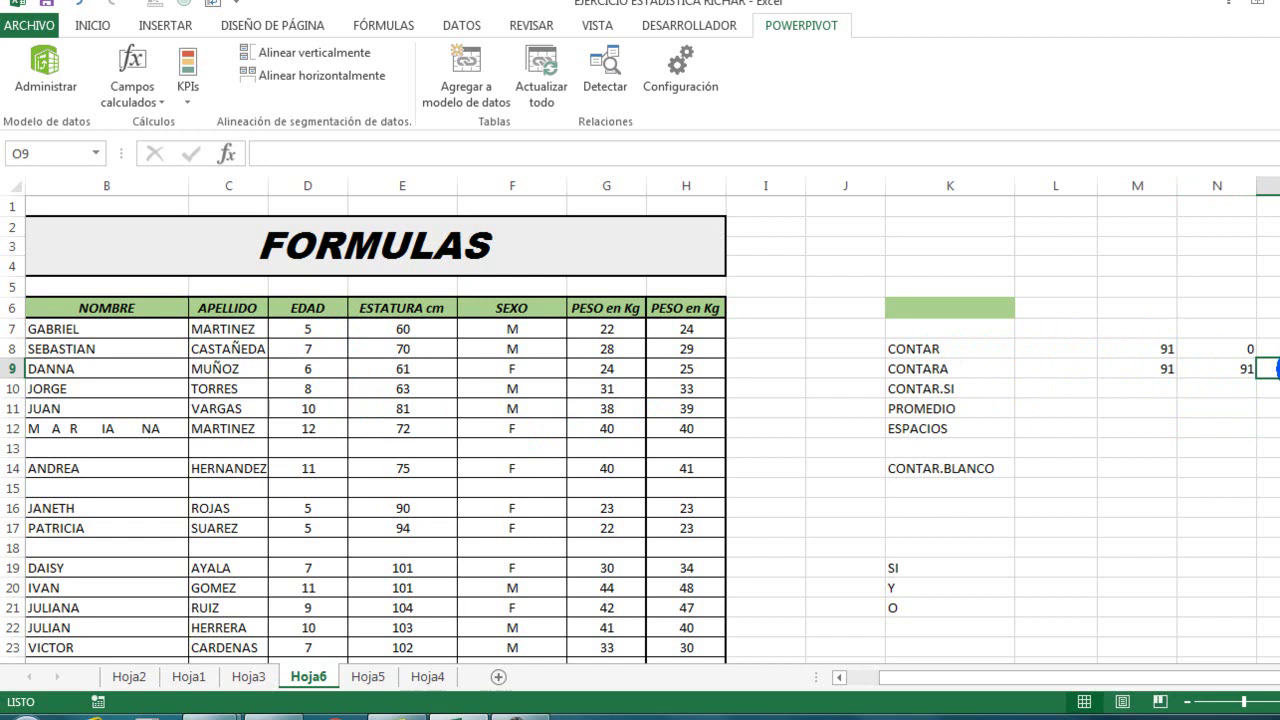
type("=CONT")
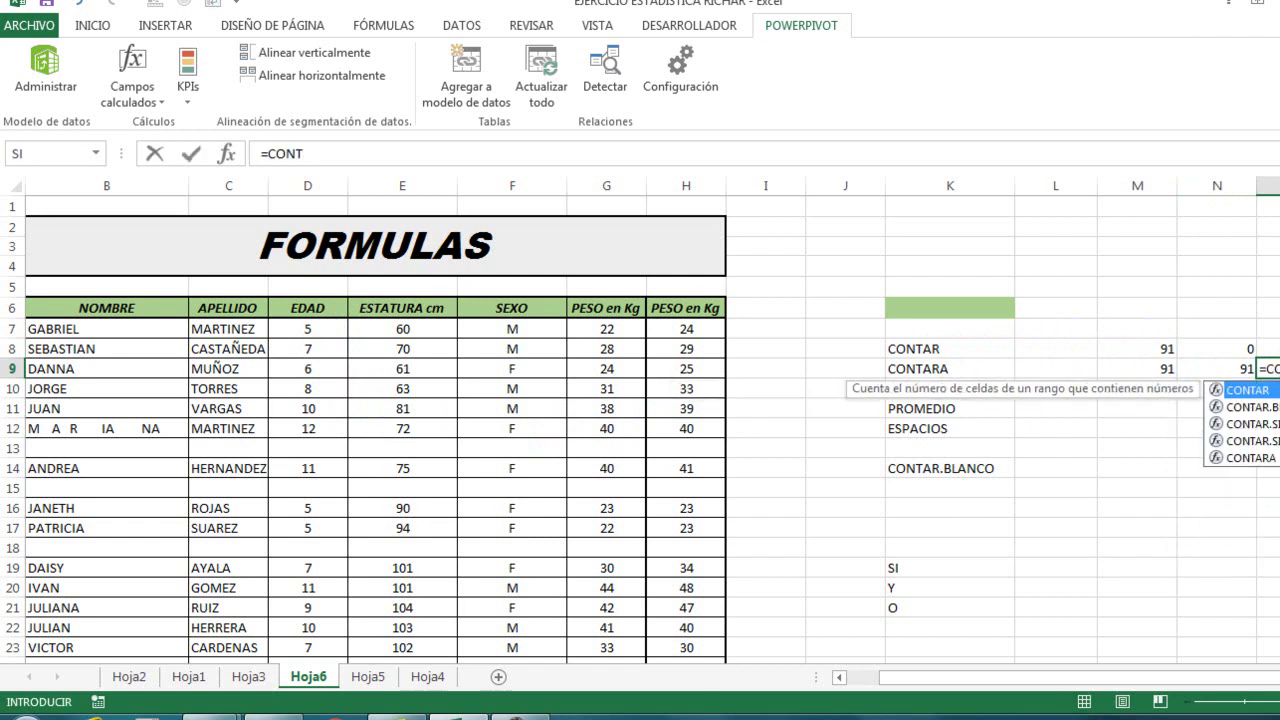
type("ARA")
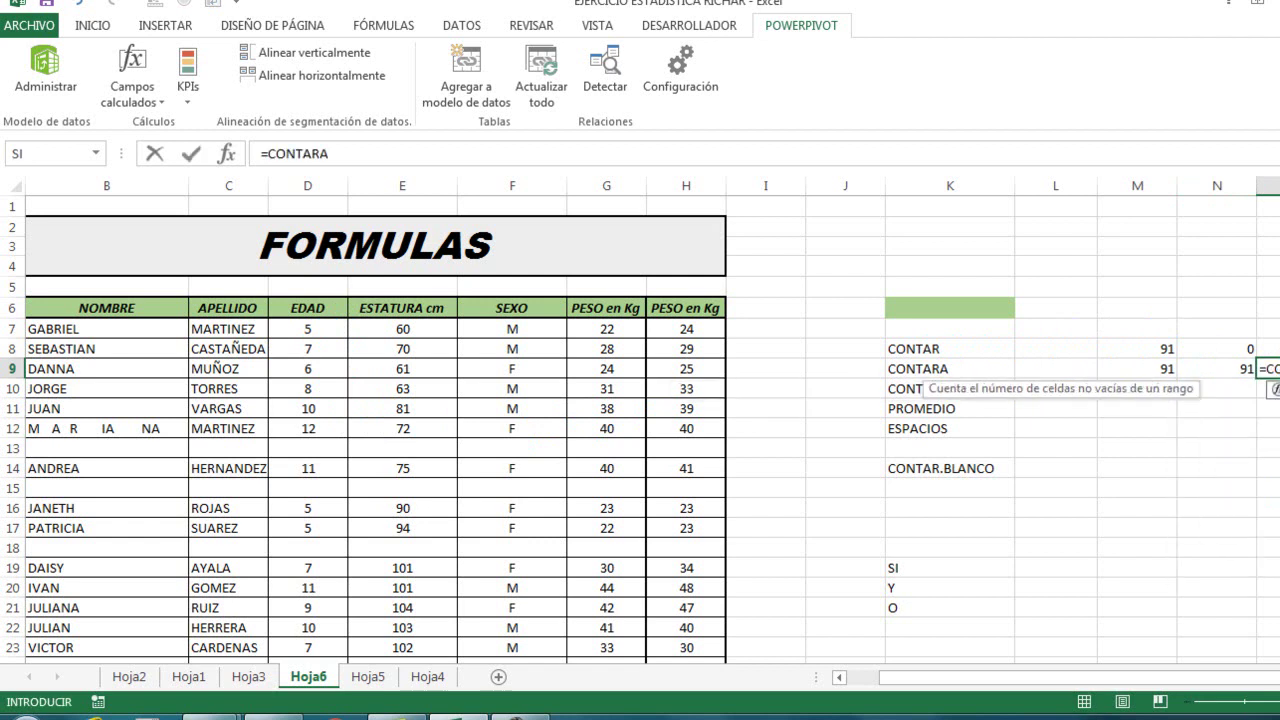
type("(")
left_click_drag(223, 327, 313, 614)
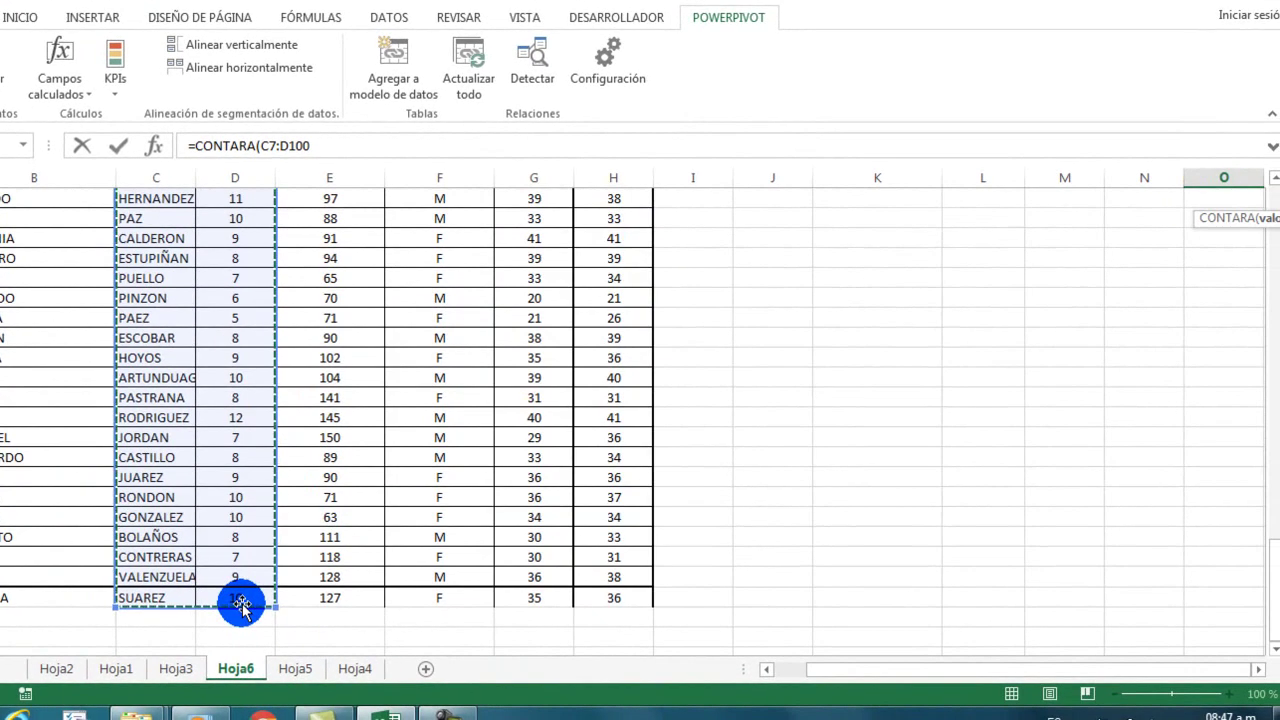
key("Return")
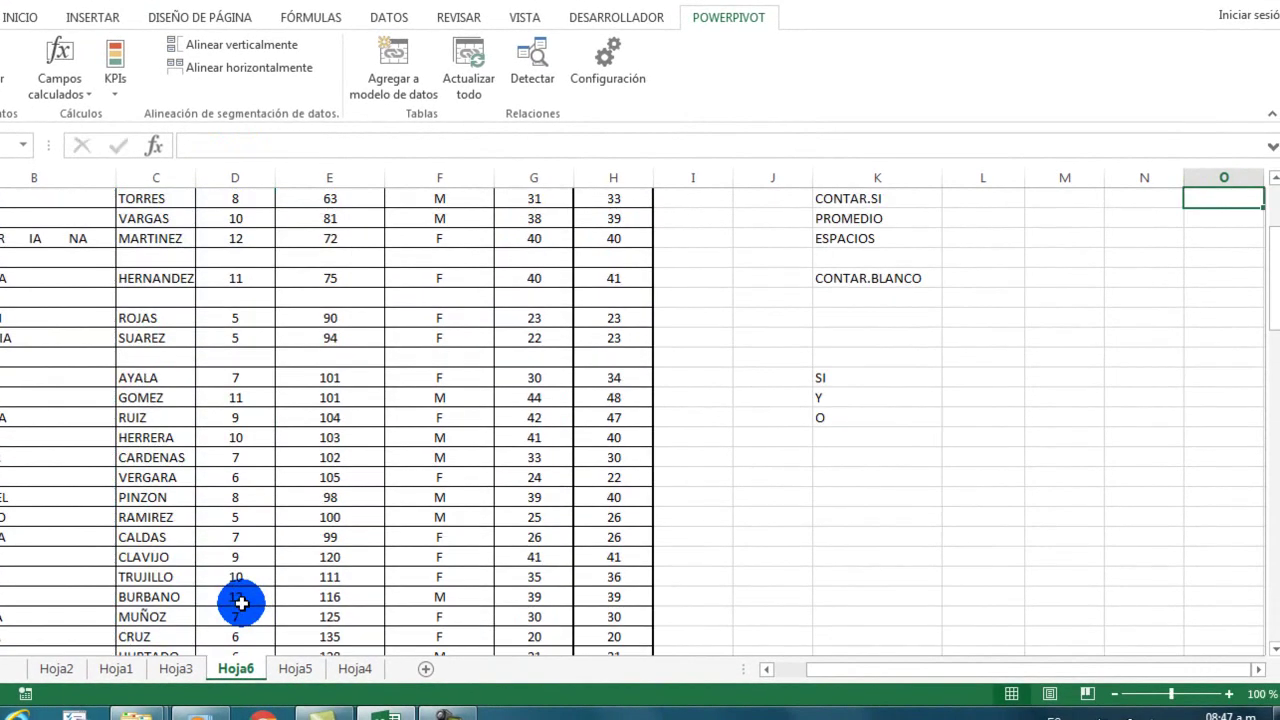
scroll(245, 615, "up", 1)
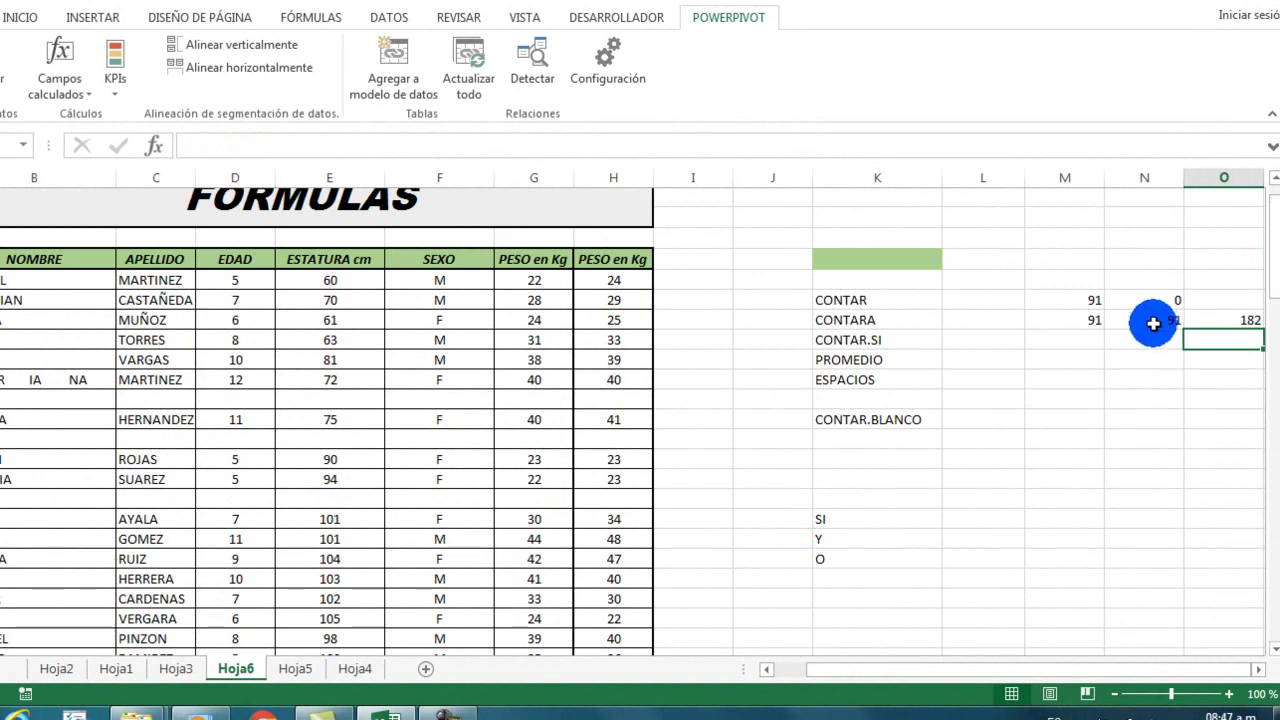
- Review the three CONTARA formulas in M9, N9 and O9
left_click(1099, 326)
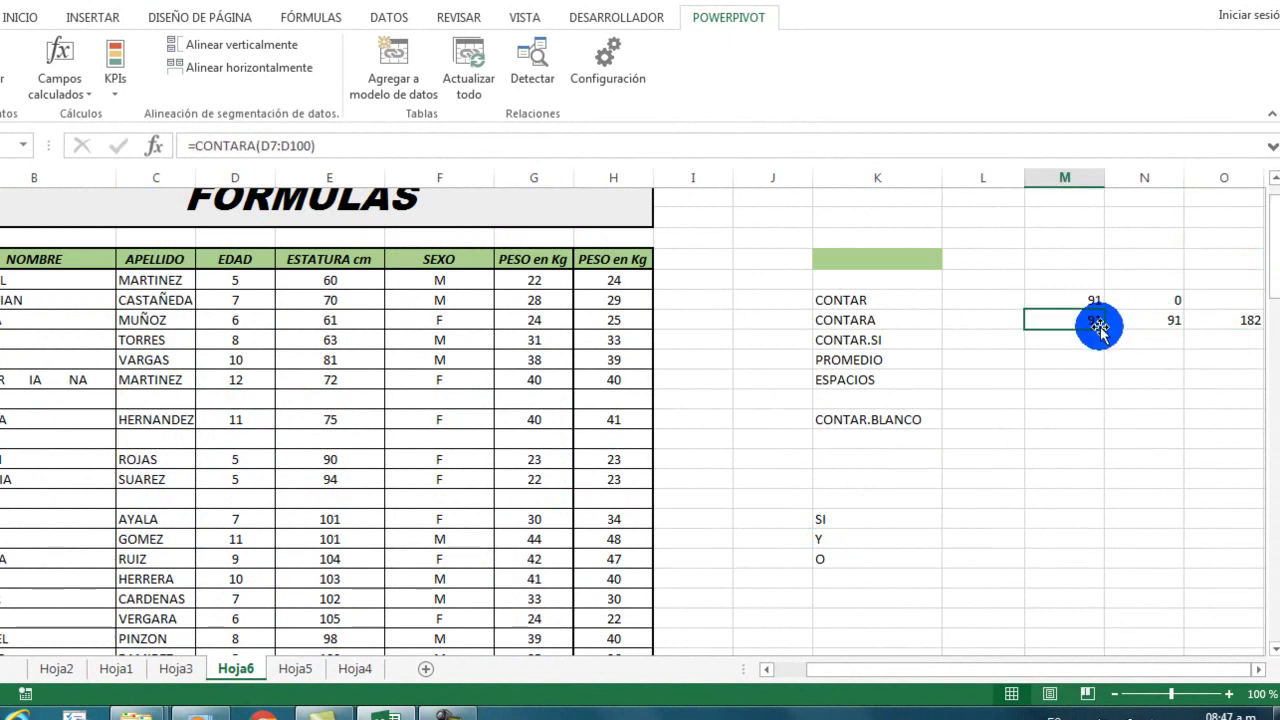
left_click(1150, 322)
left_click(1228, 320)
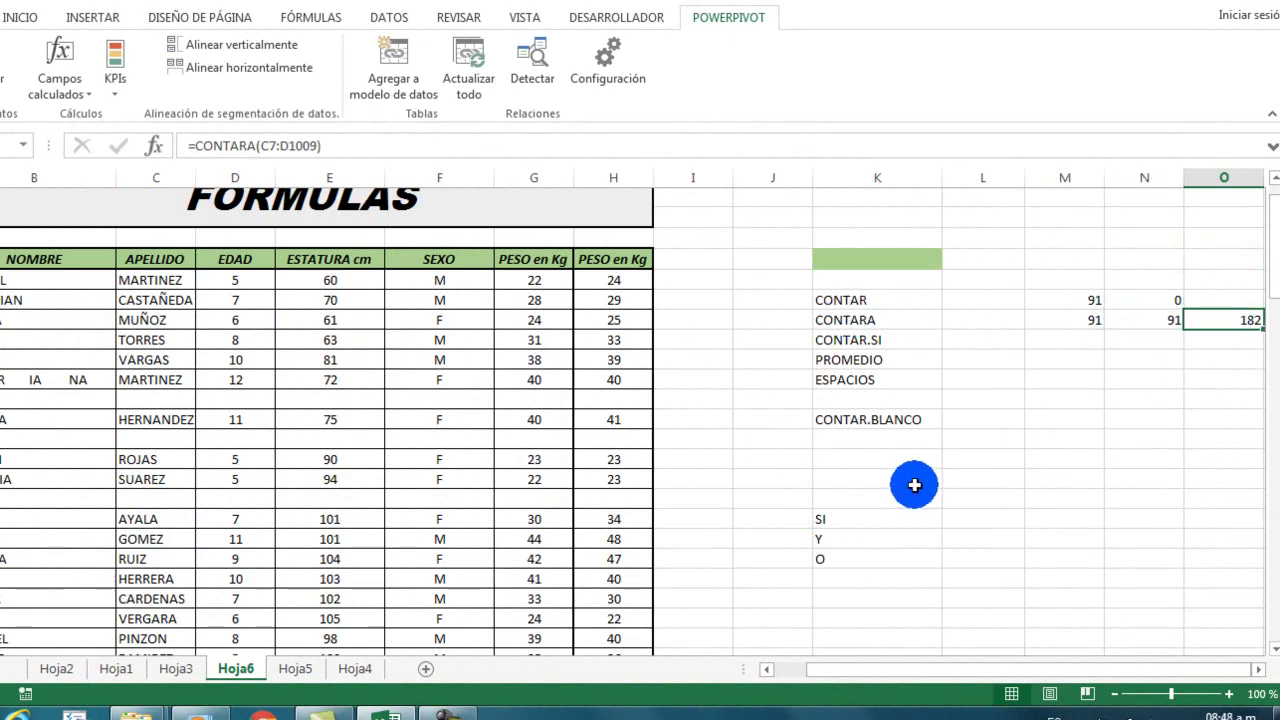
- Count the M entries of the SEXO column in M10 with =CONTAR.SI(F7:F100,"M")
left_click(1057, 343)
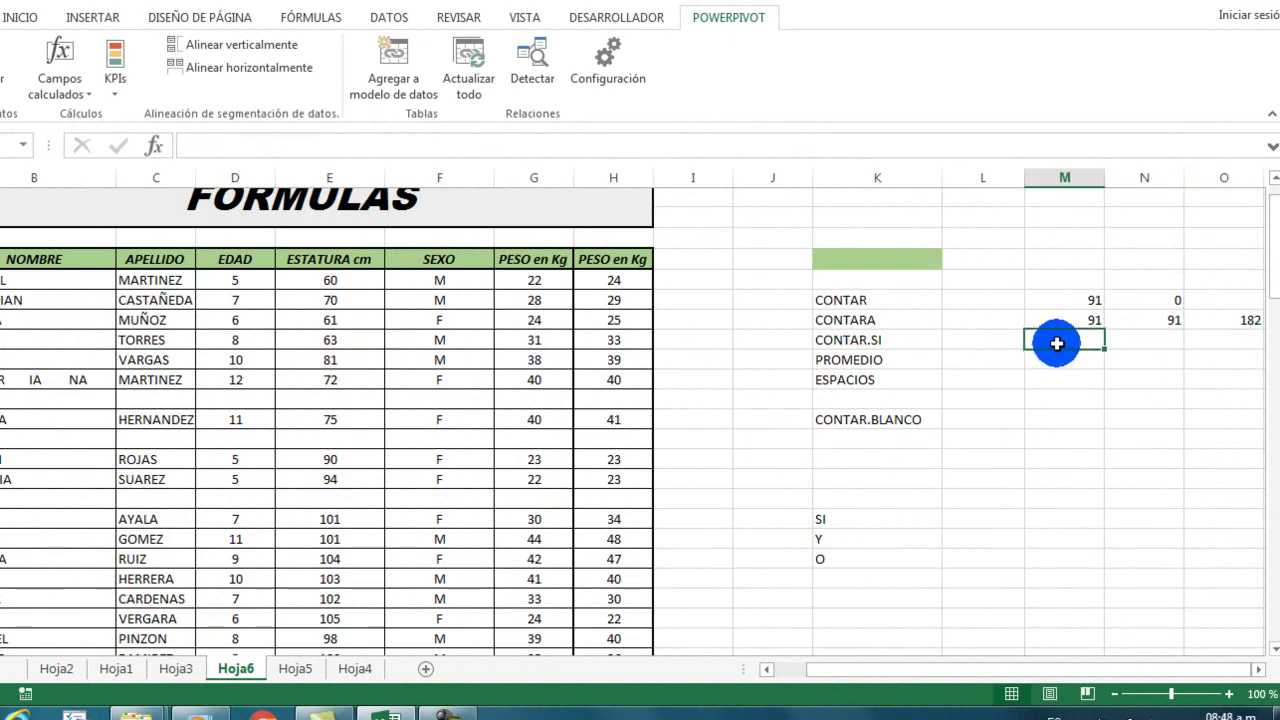
type("=CONTAR")
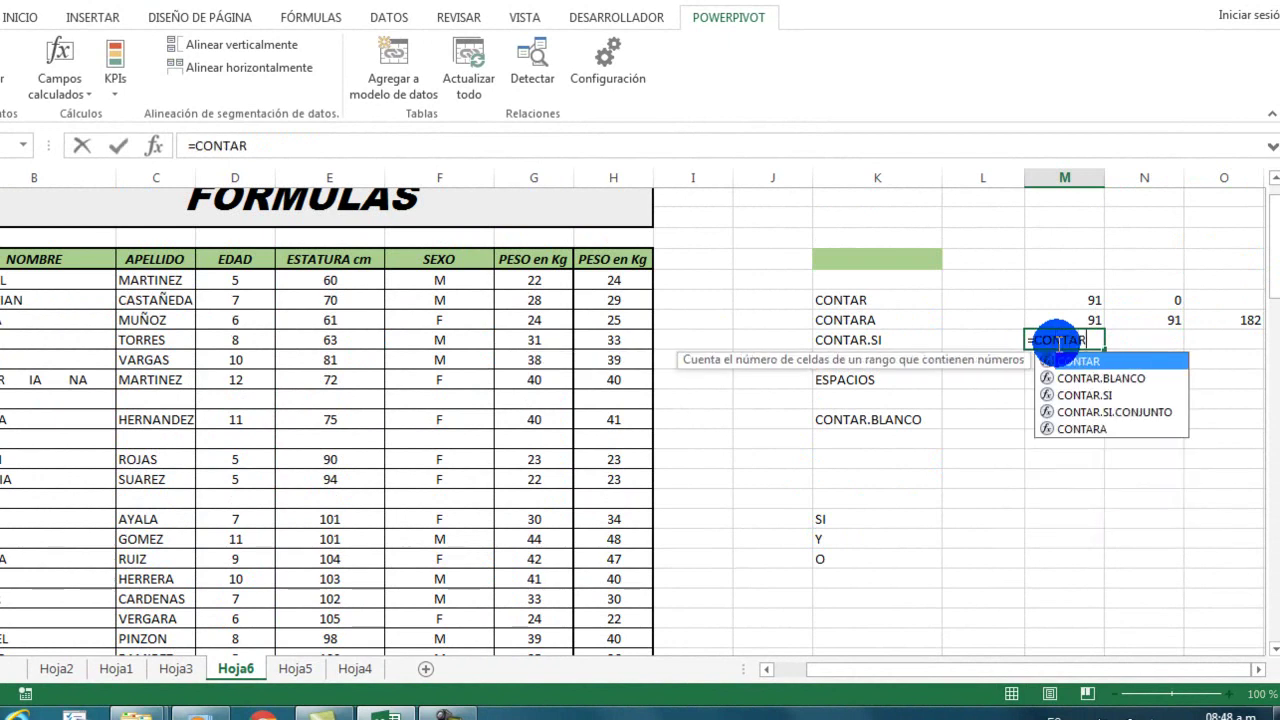
type(".SI")
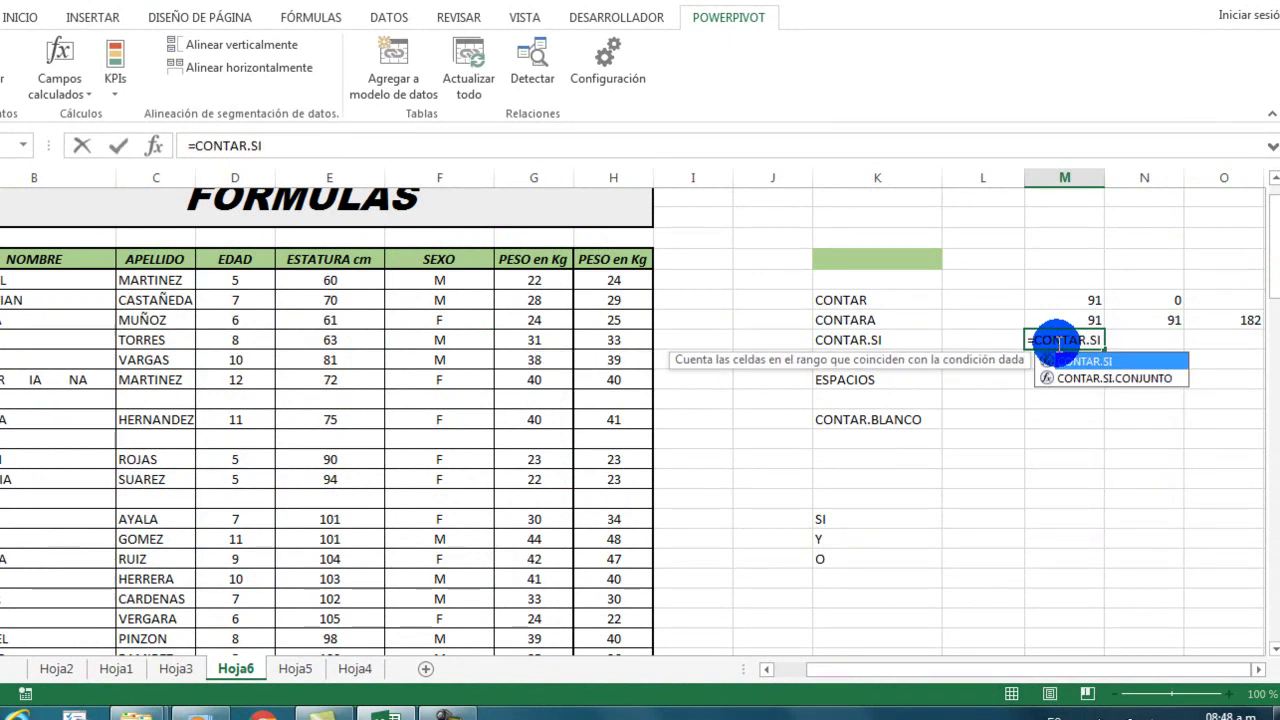
type("(")
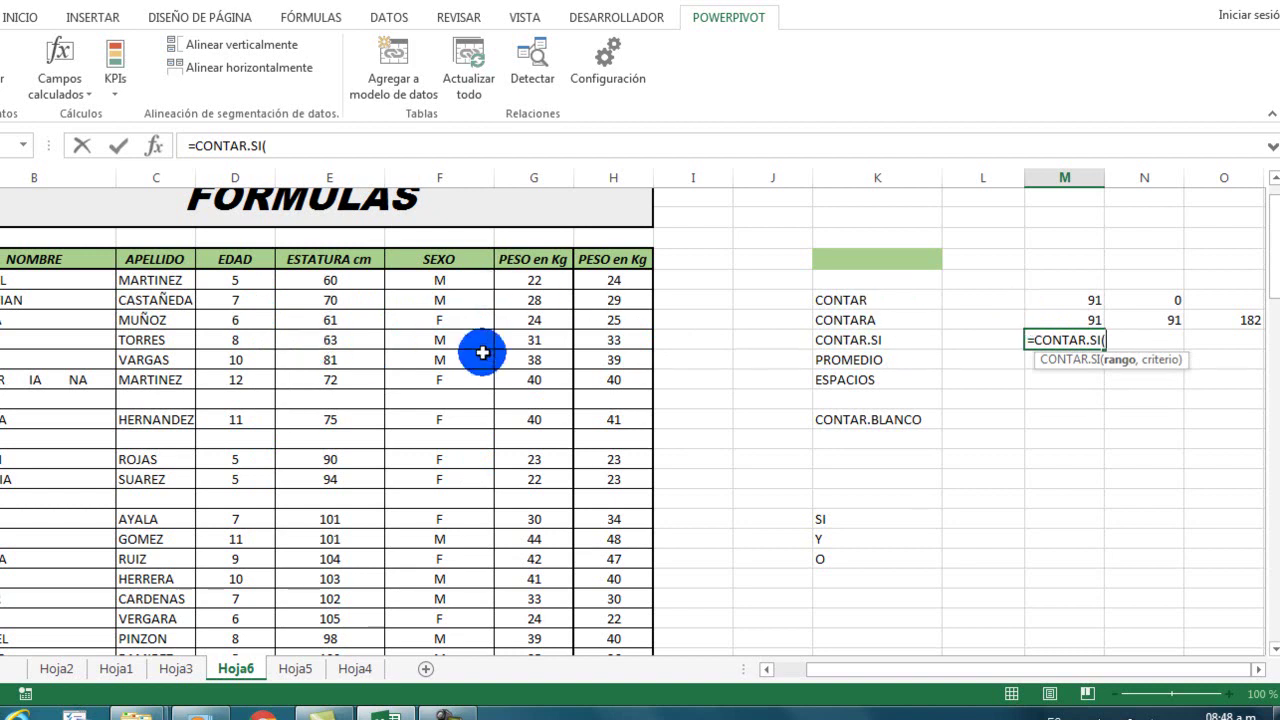
left_click(424, 286)
left_click_drag(424, 286, 443, 614)
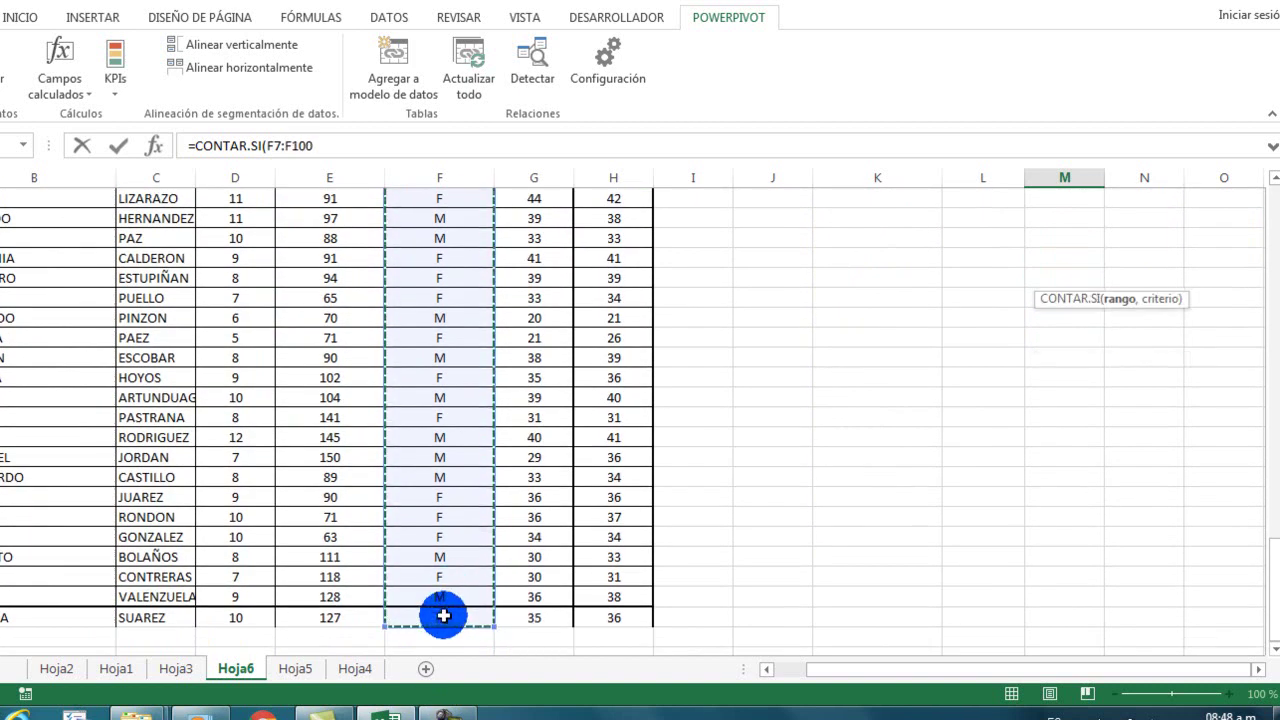
type(",")
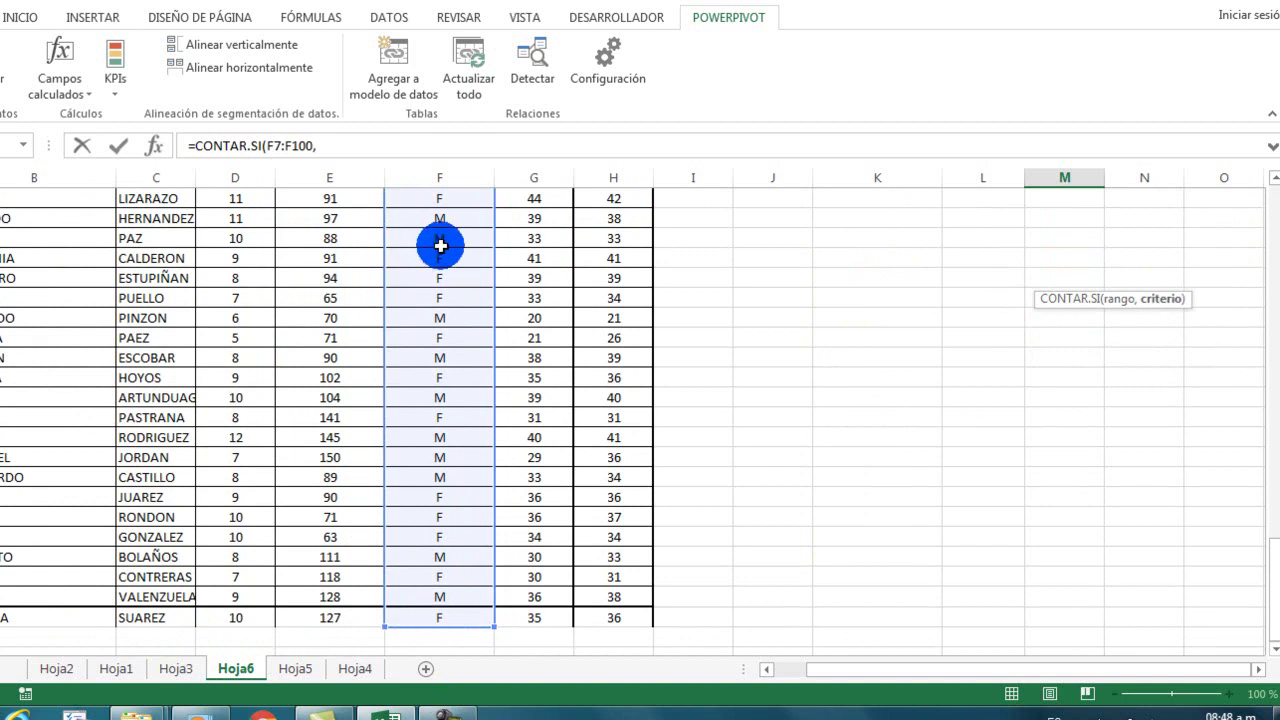
scroll(443, 250, "up", 6)
scroll(443, 252, "up", 15)
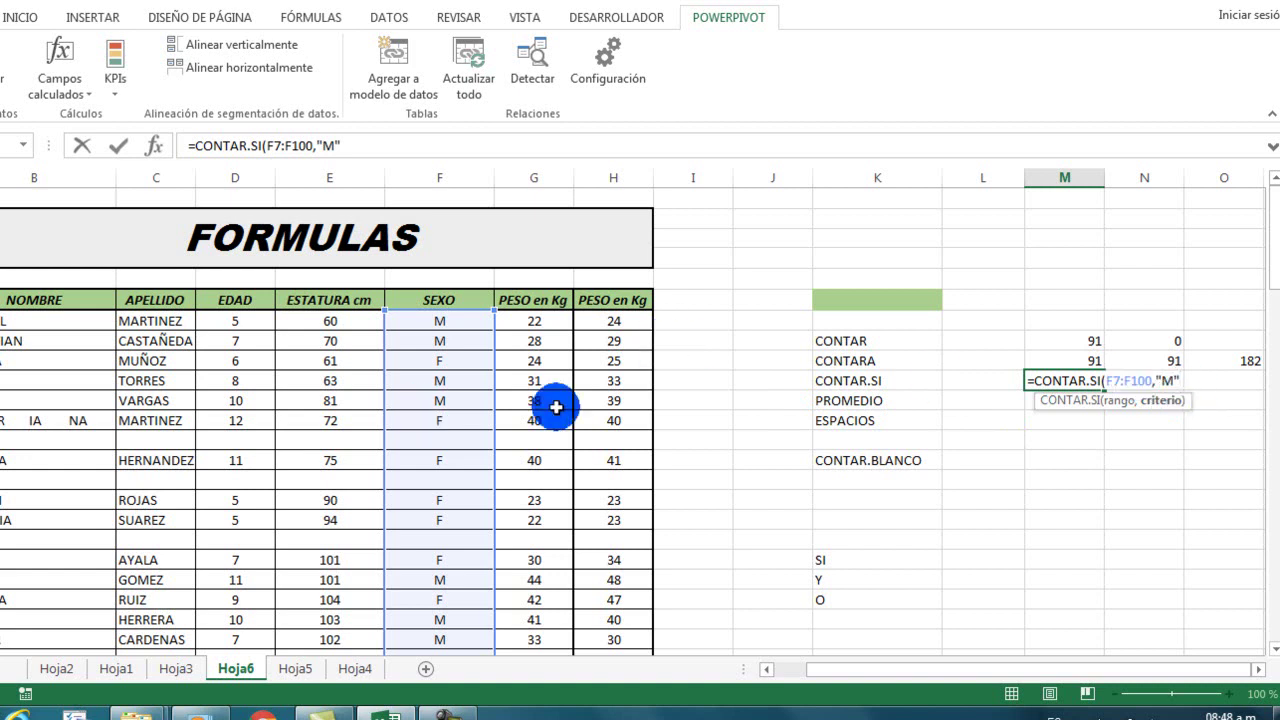
left_click(1201, 380)
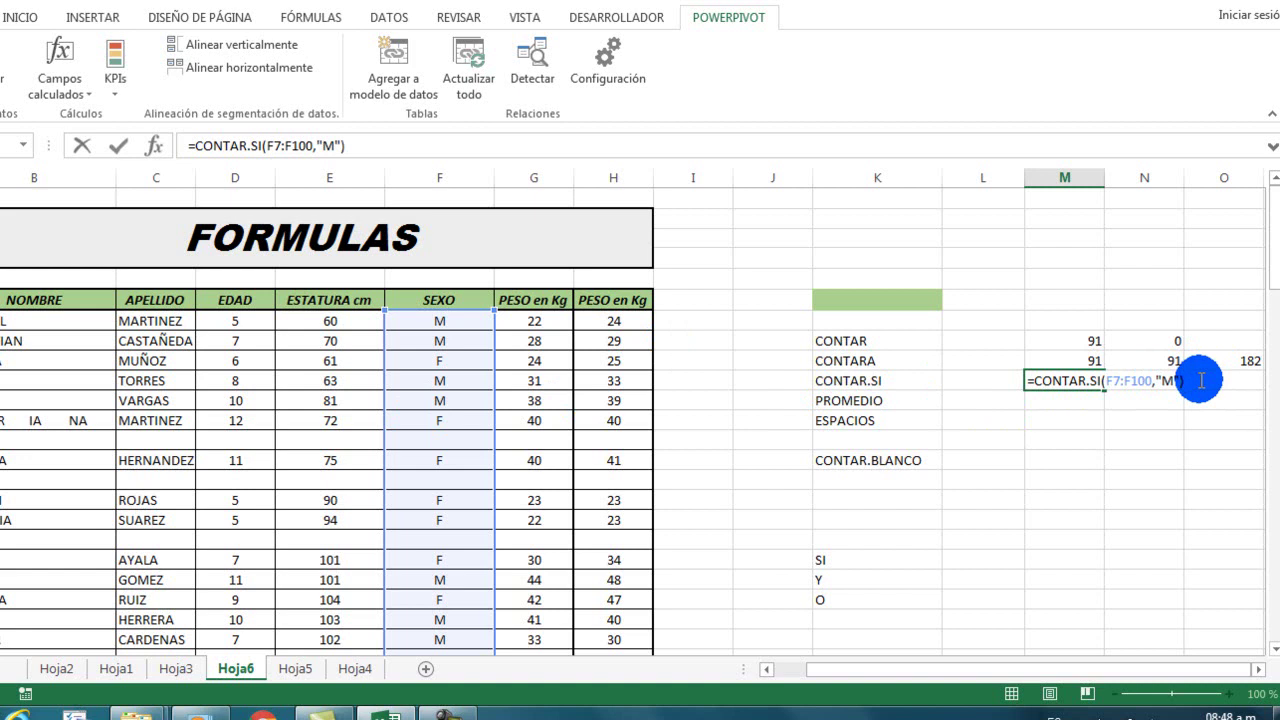
key("Return")
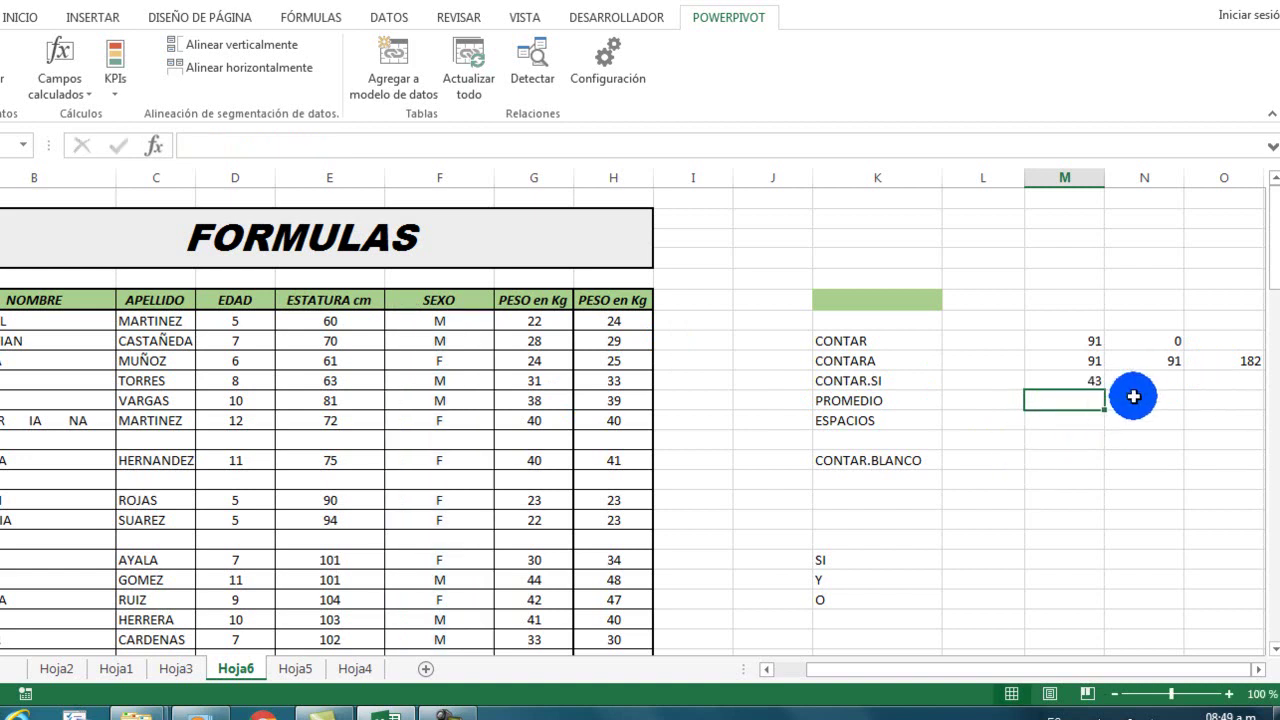
- Count the EDAD values greater than 7 in N10 with =CONTAR.SI(D7:D100,">7")
left_click(1159, 373)
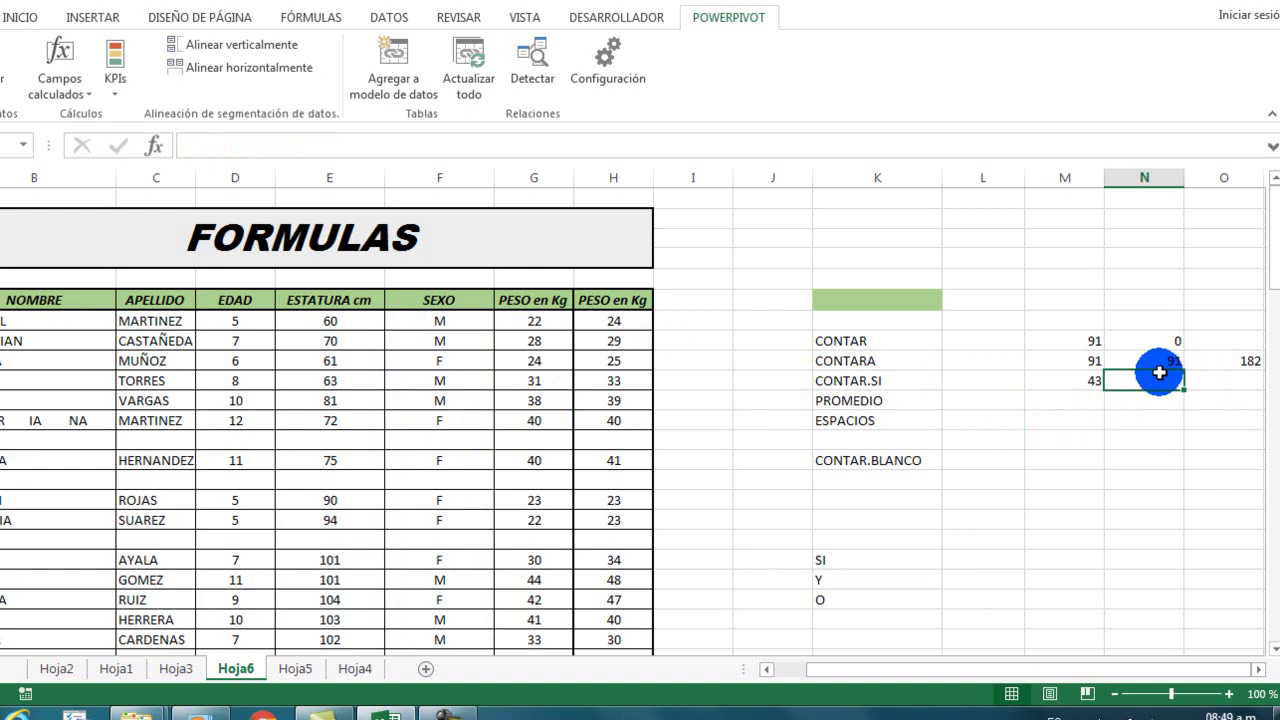
type("=CONTAR")
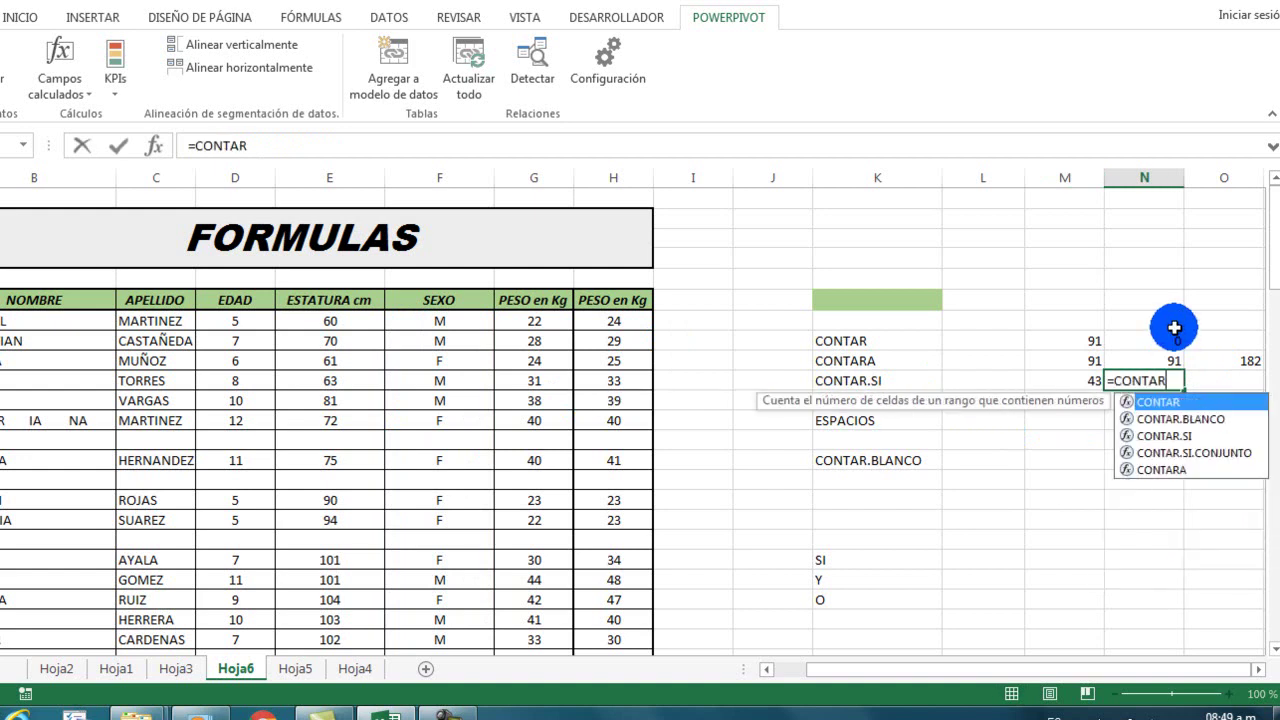
type(".SI")
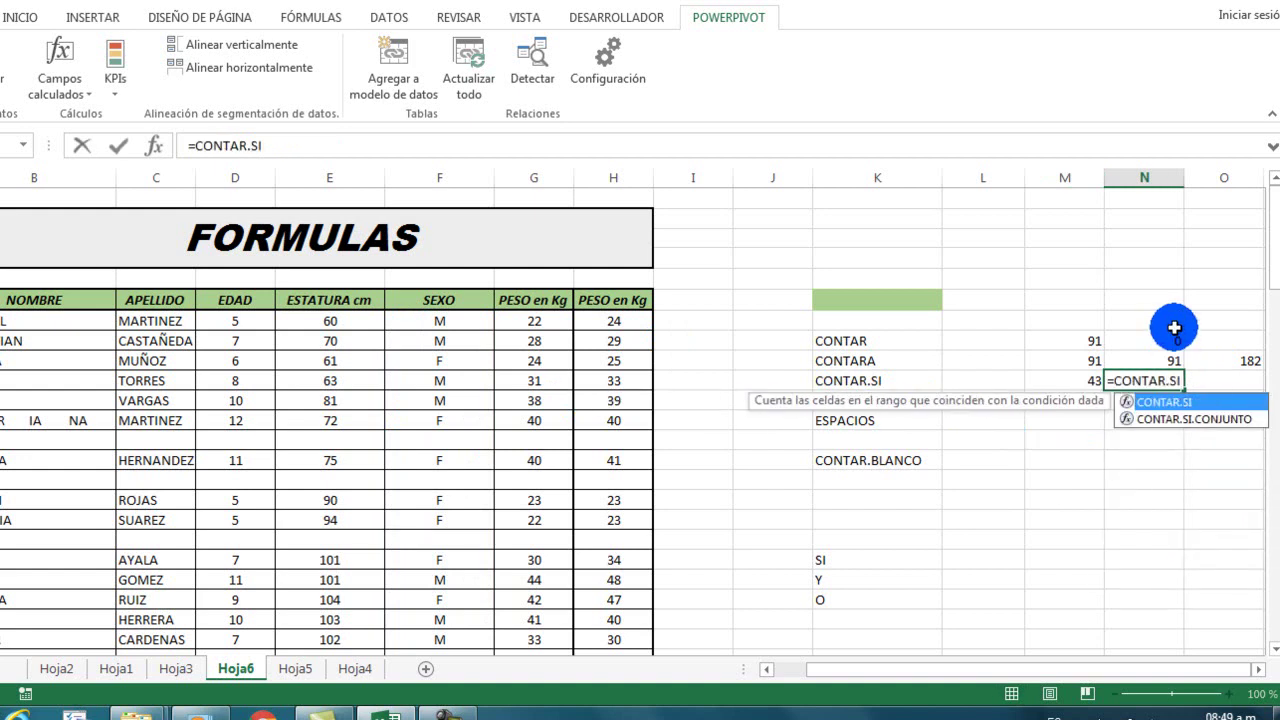
type("(")
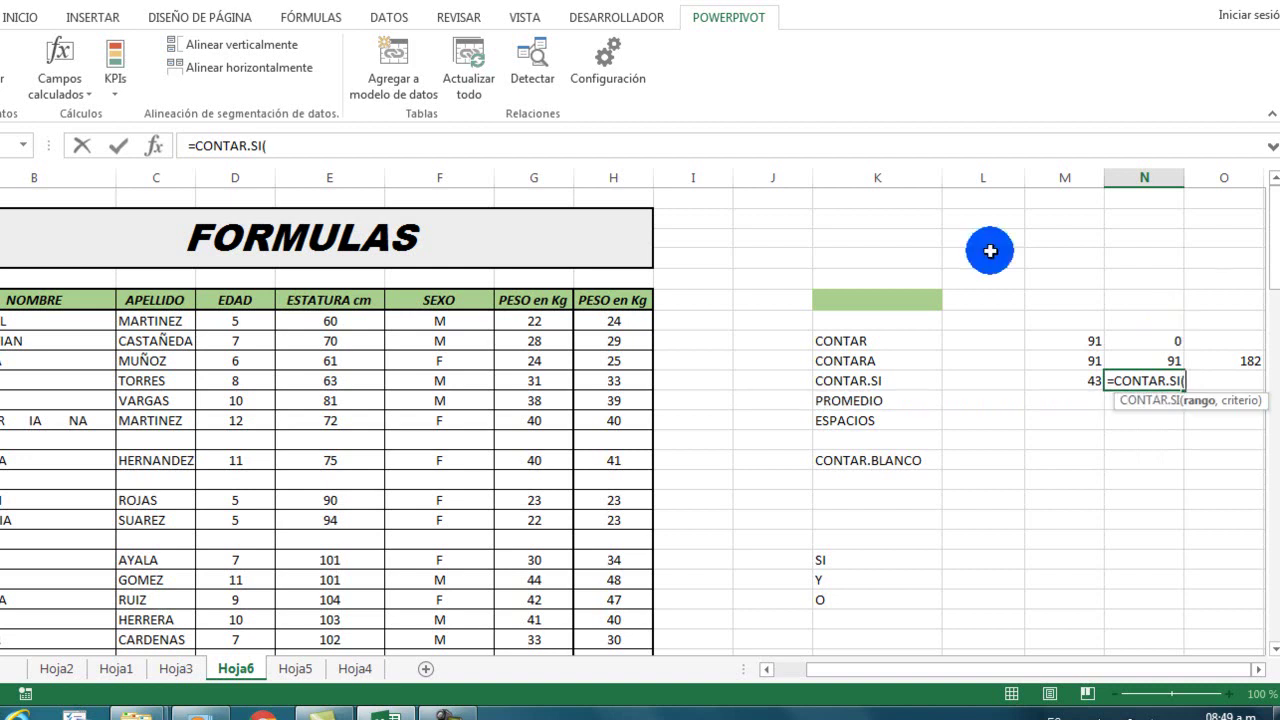
left_click_drag(244, 322, 235, 584)
type(",")
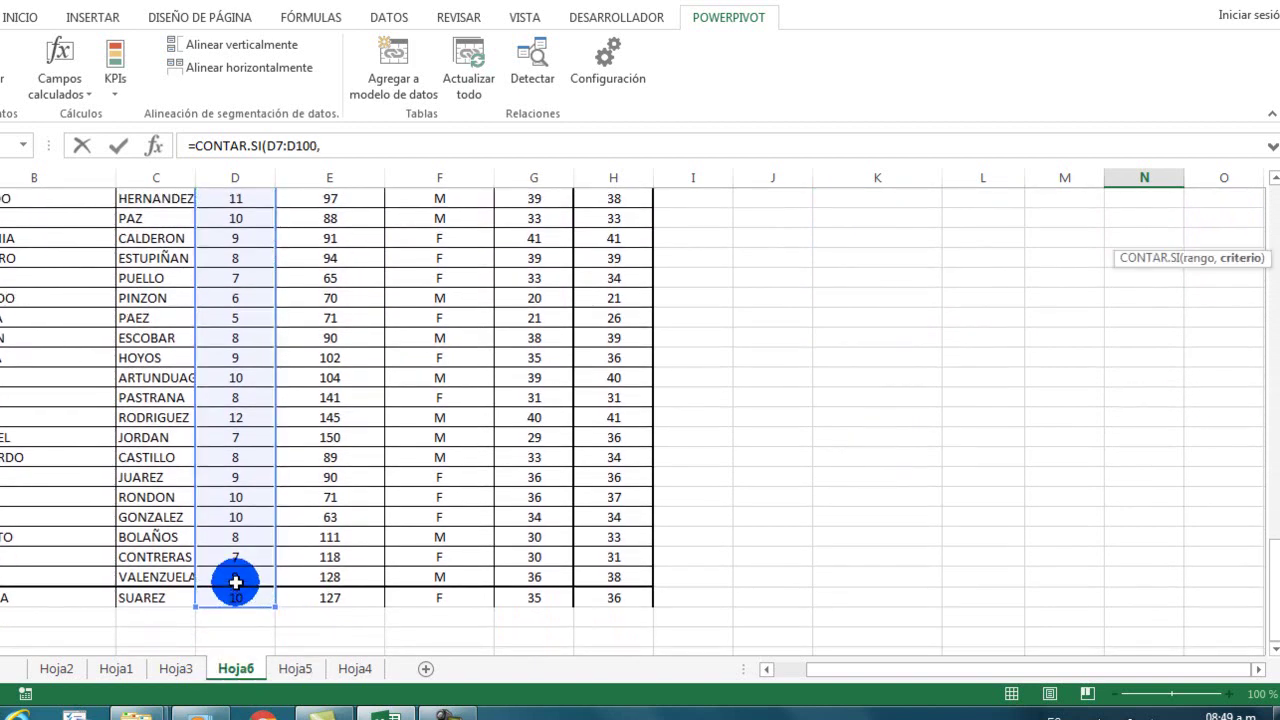
scroll(234, 229, "up", 6)
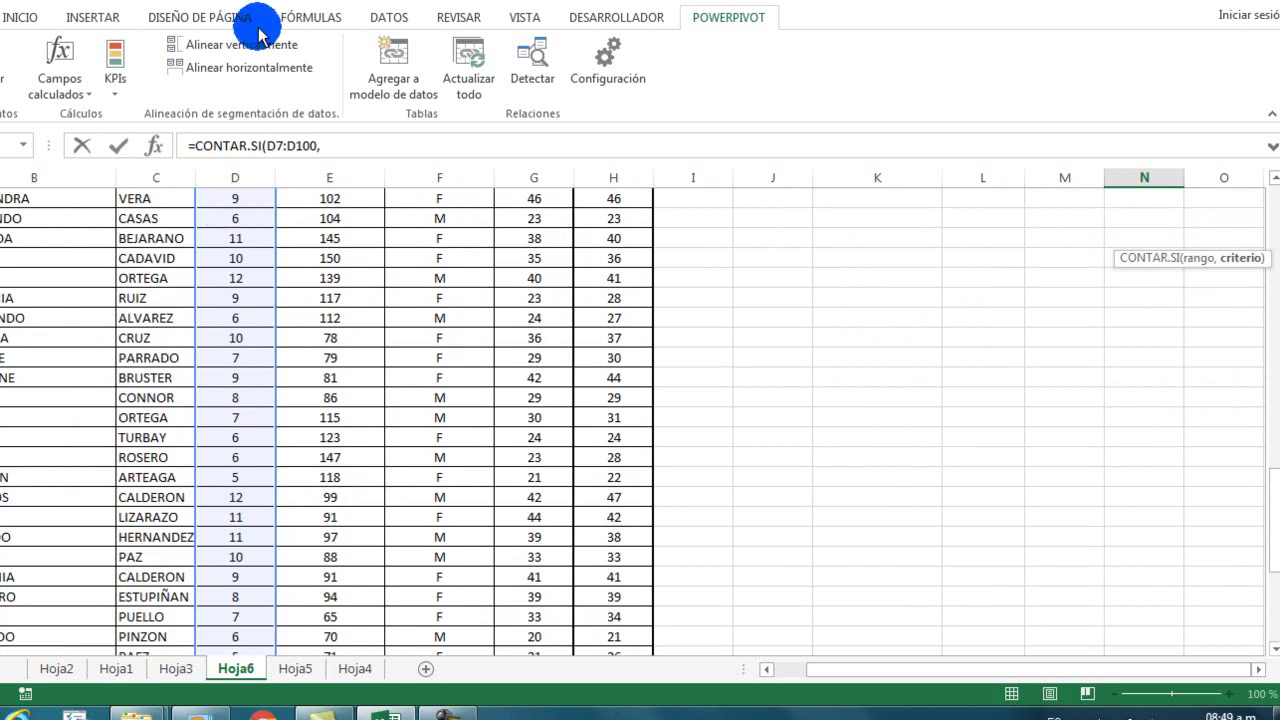
scroll(346, 391, "up", 5)
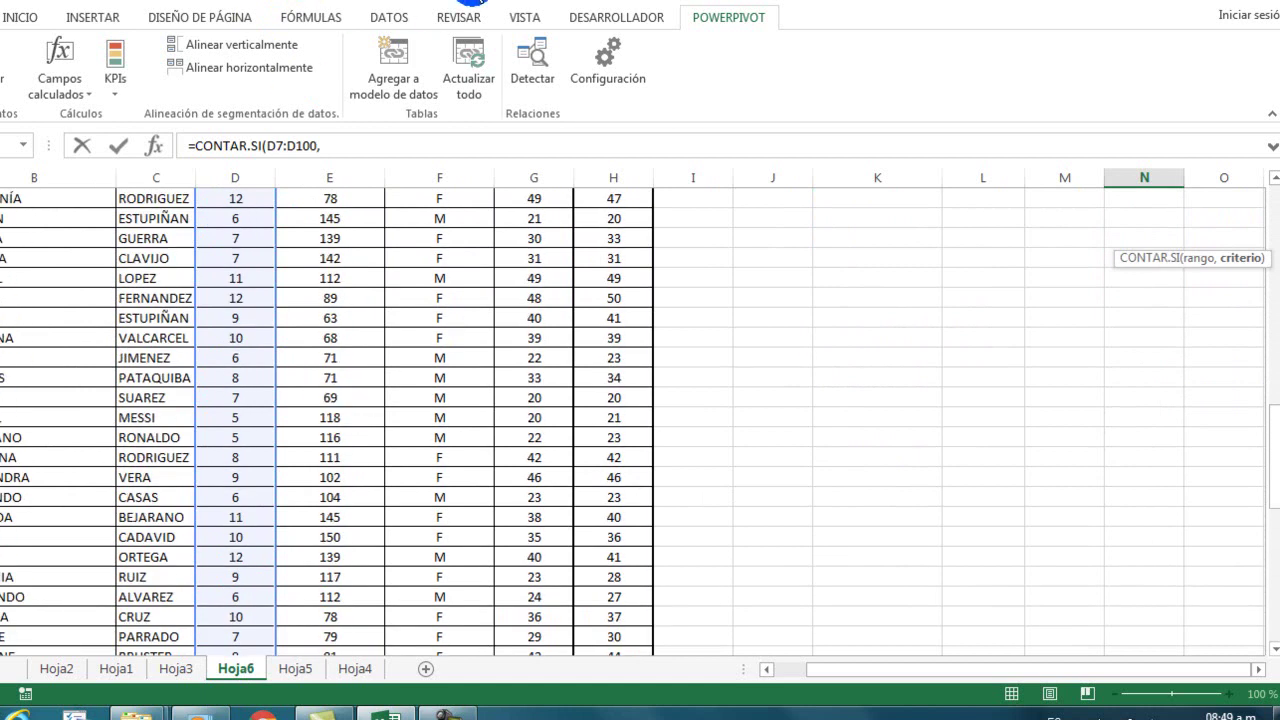
left_click_drag(1274, 411, 1270, 188)
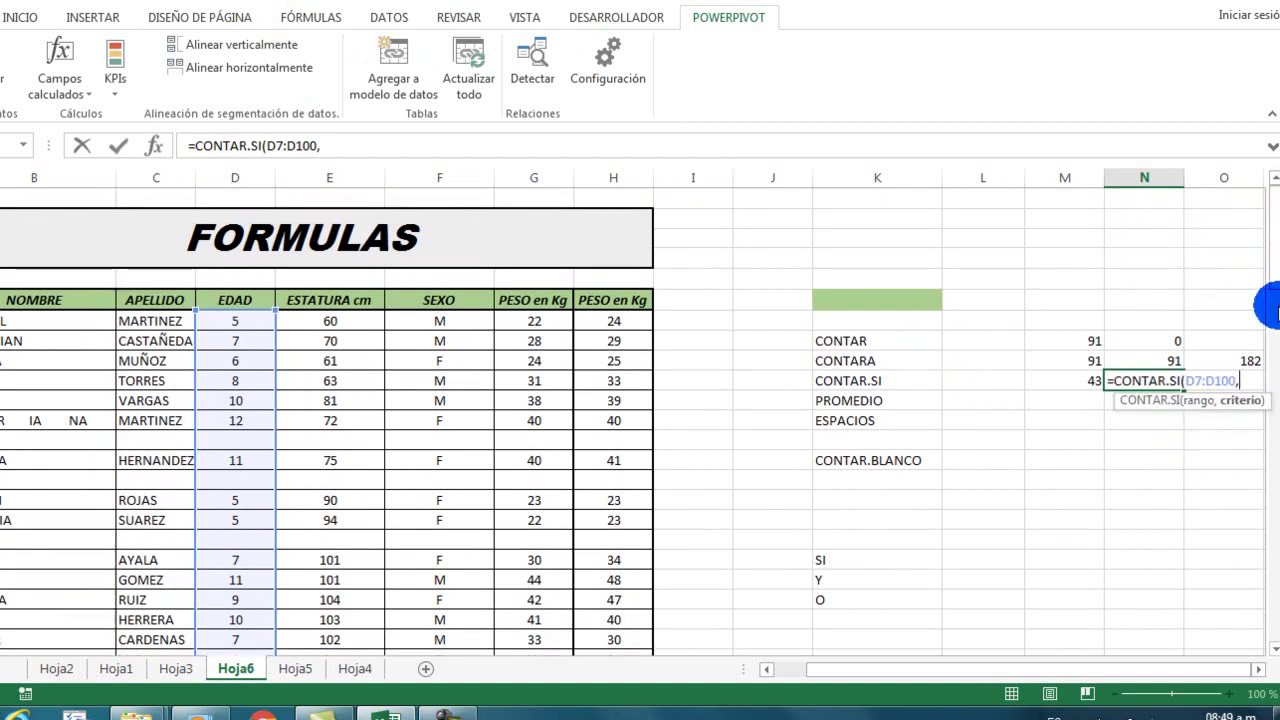
left_click_drag(1271, 277, 1271, 529)
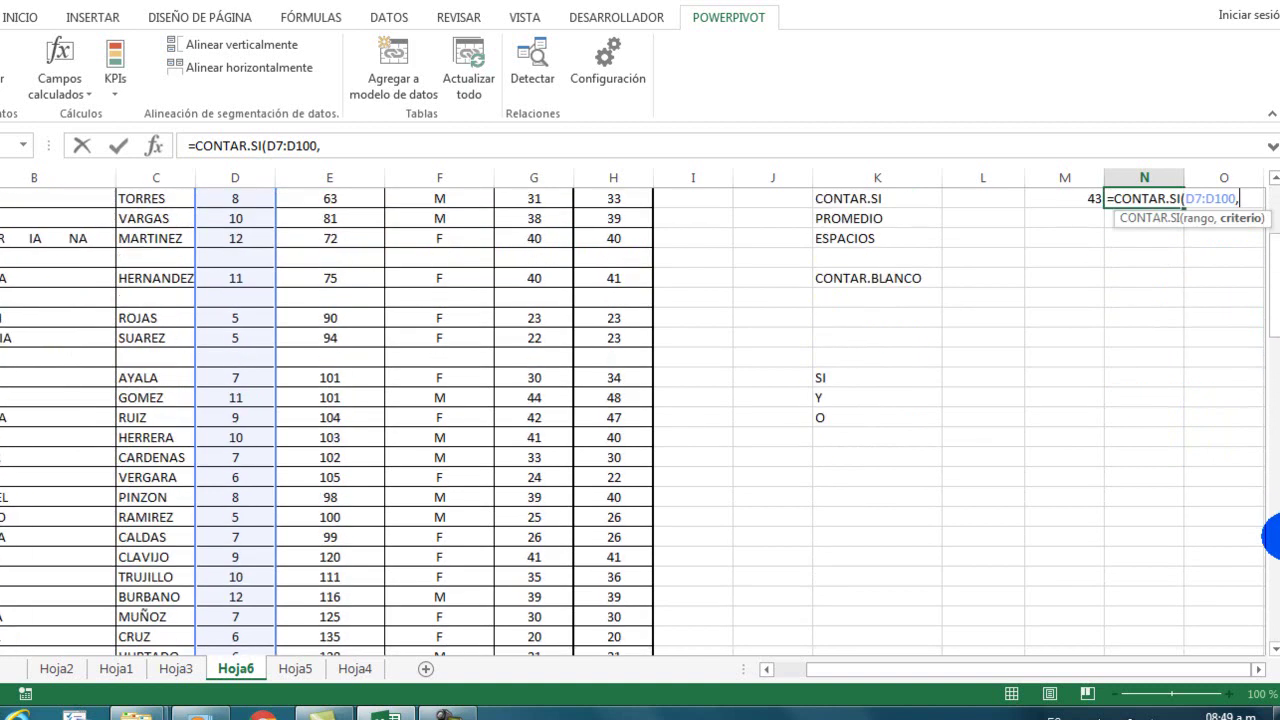
left_click(1257, 670)
left_click(1257, 670)
scroll(1257, 672, "up", 3)
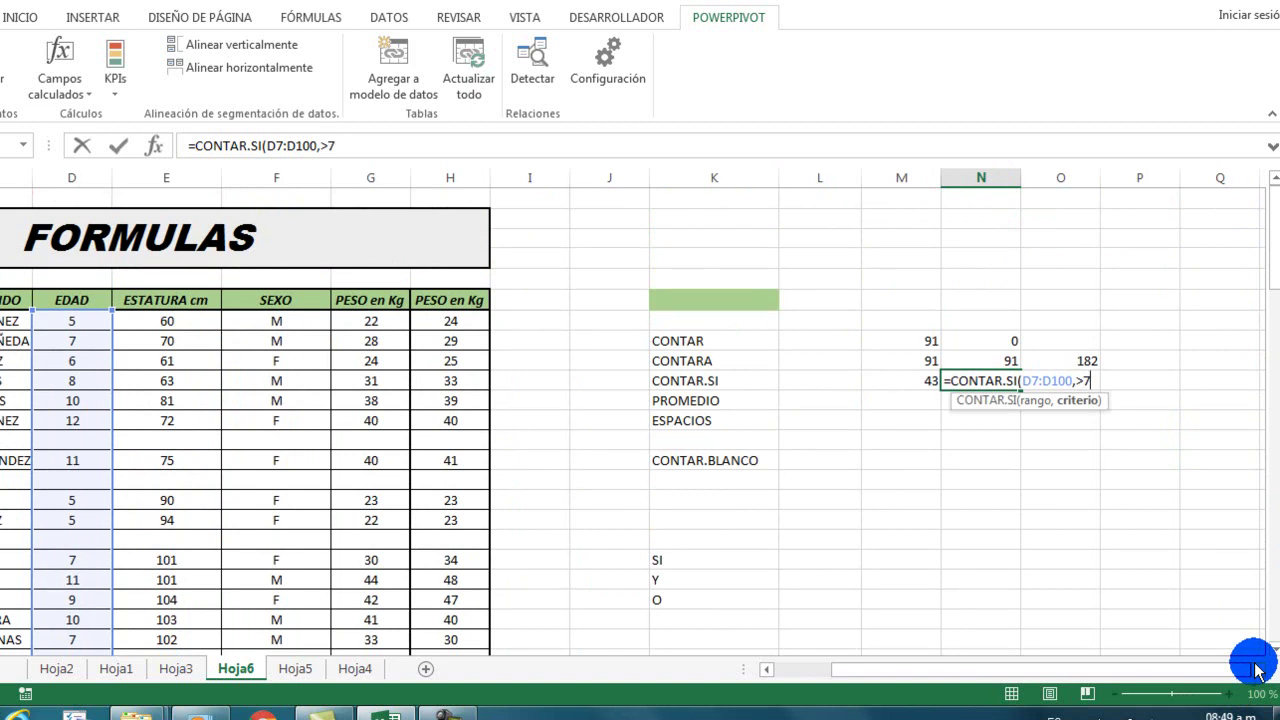
key("Return")
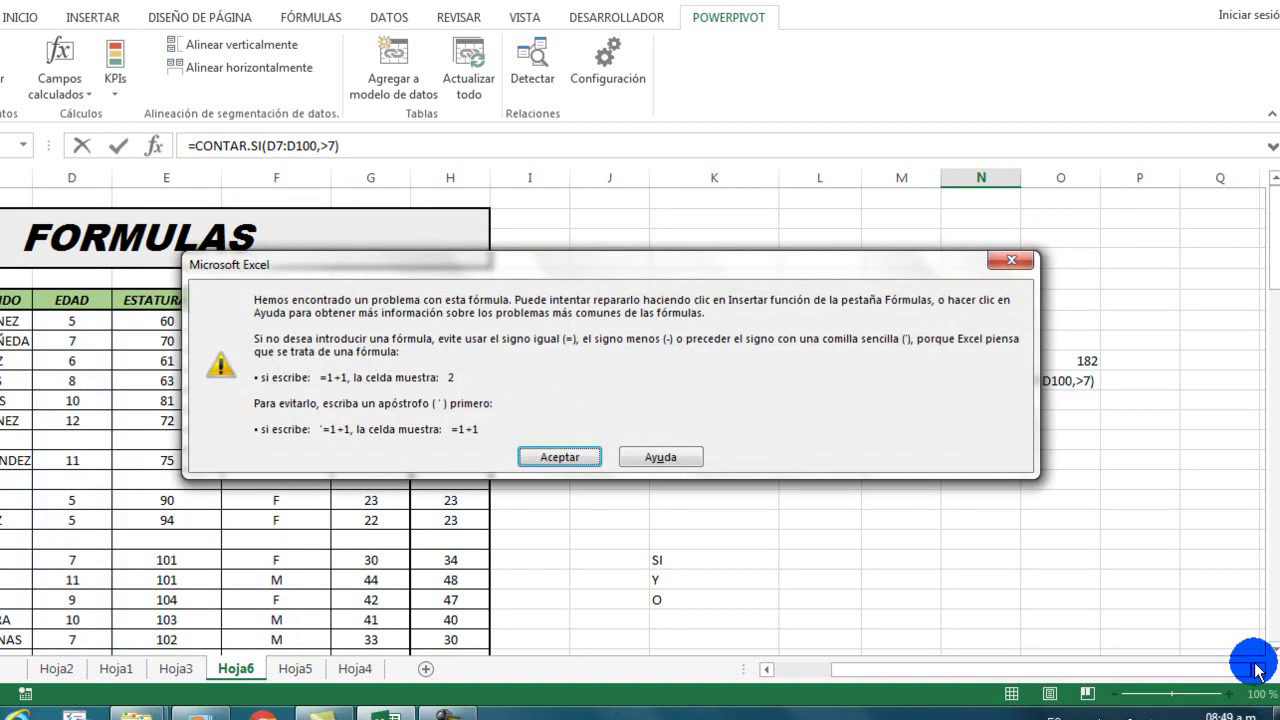
key("Return")
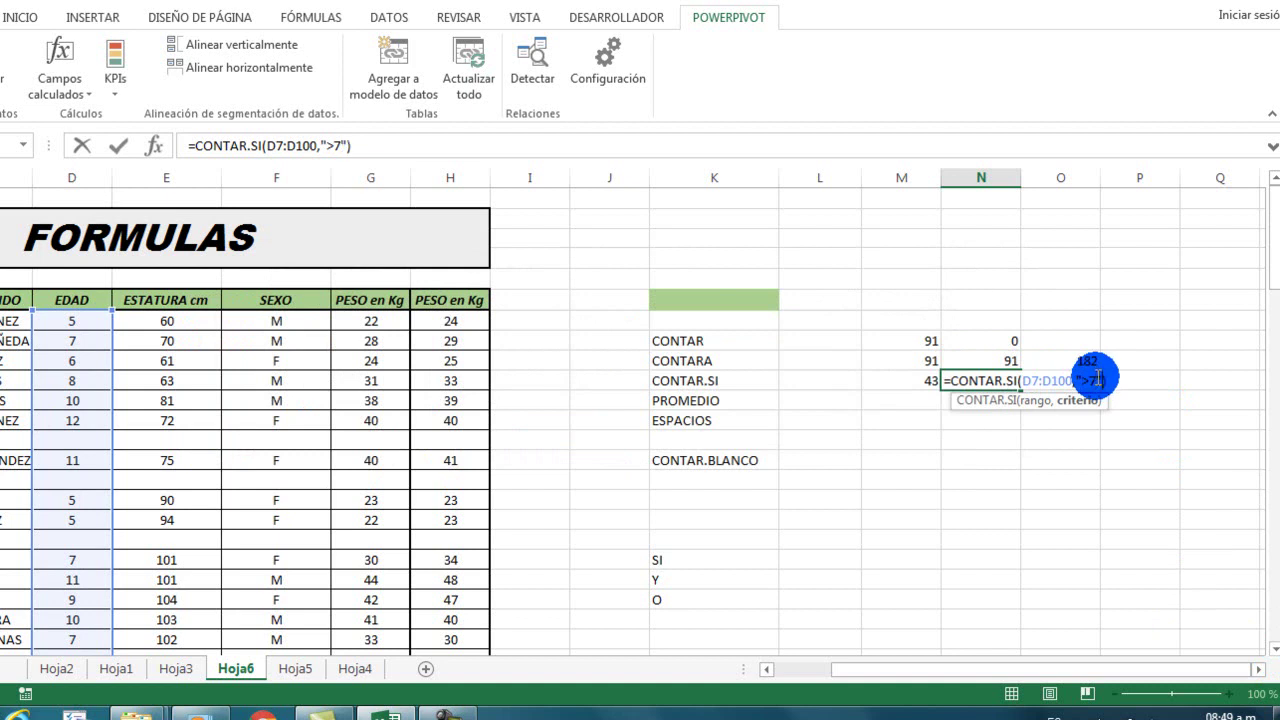
key("Return")
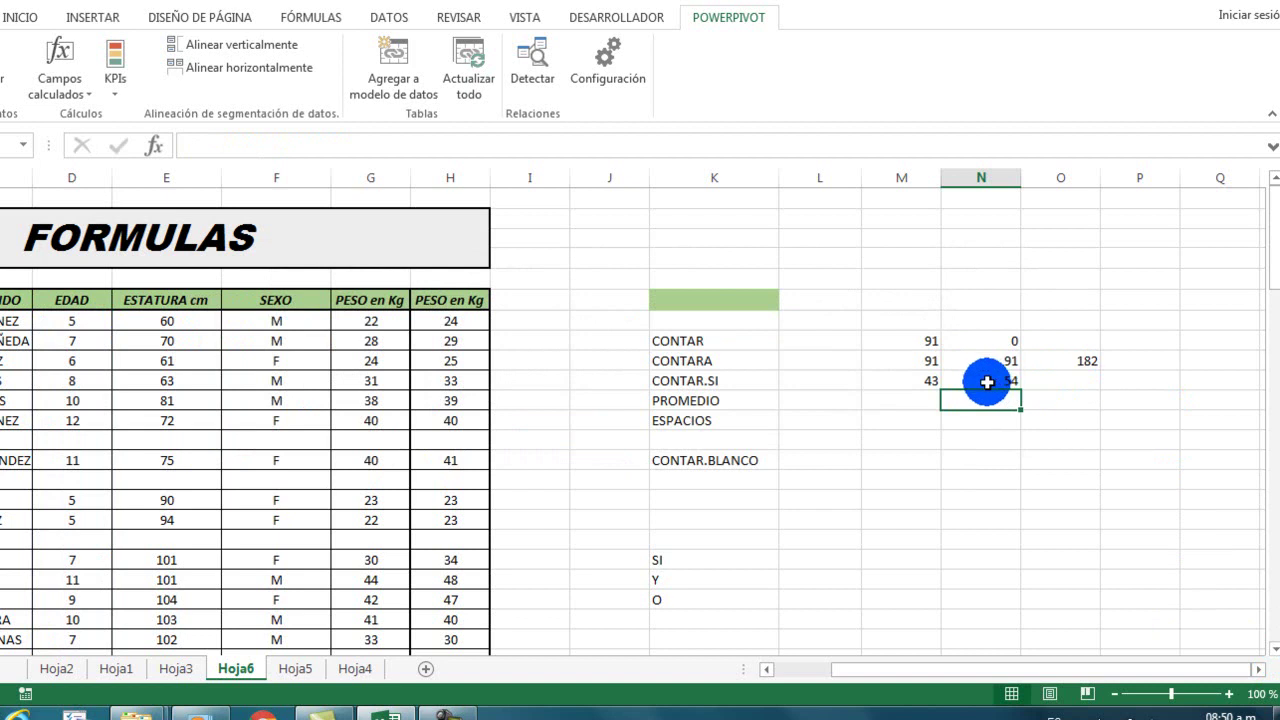
- Calculate the average of the EDAD column in M11 with =PROMEDIO(D7:D100)
left_click(895, 399)
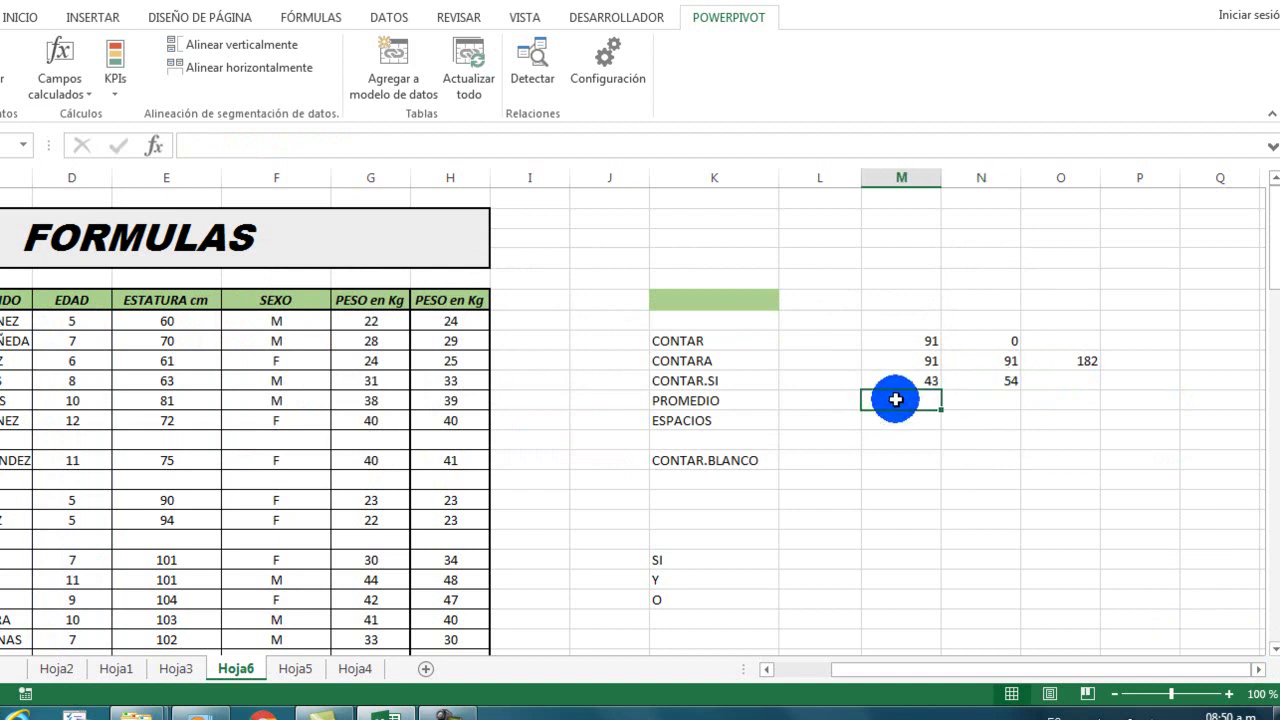
type("=")
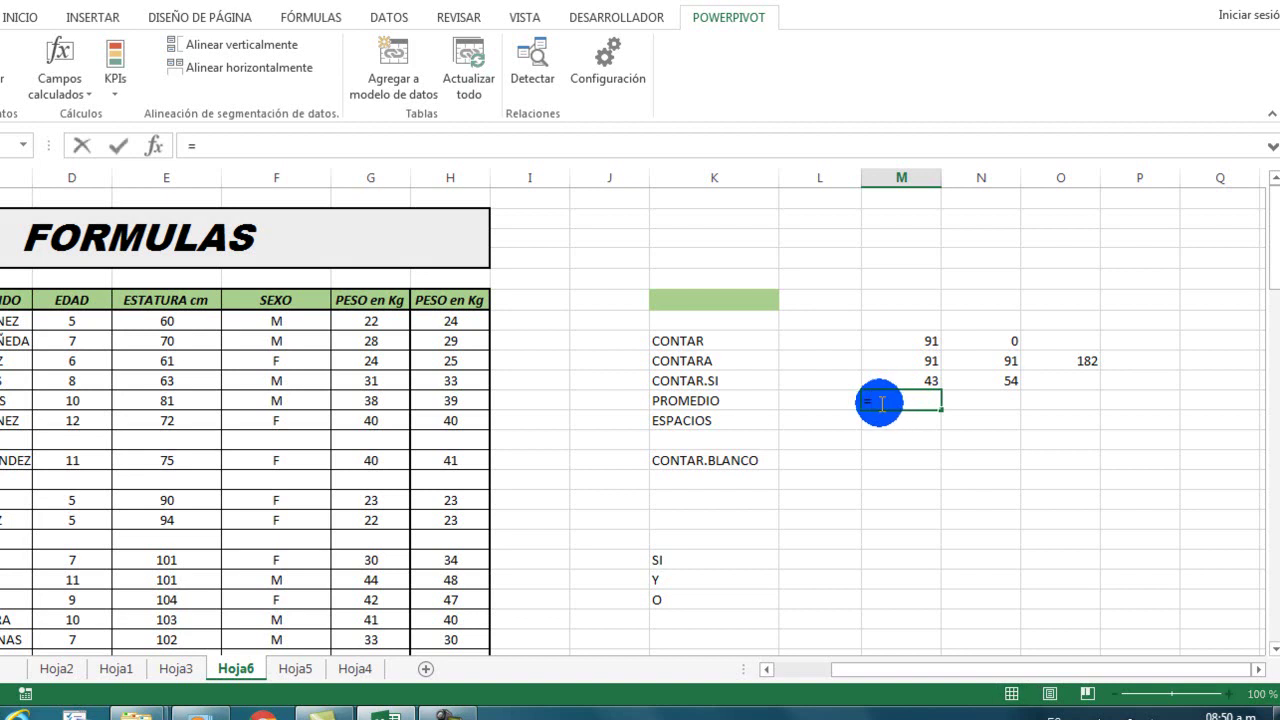
type("PROMEDIO(")
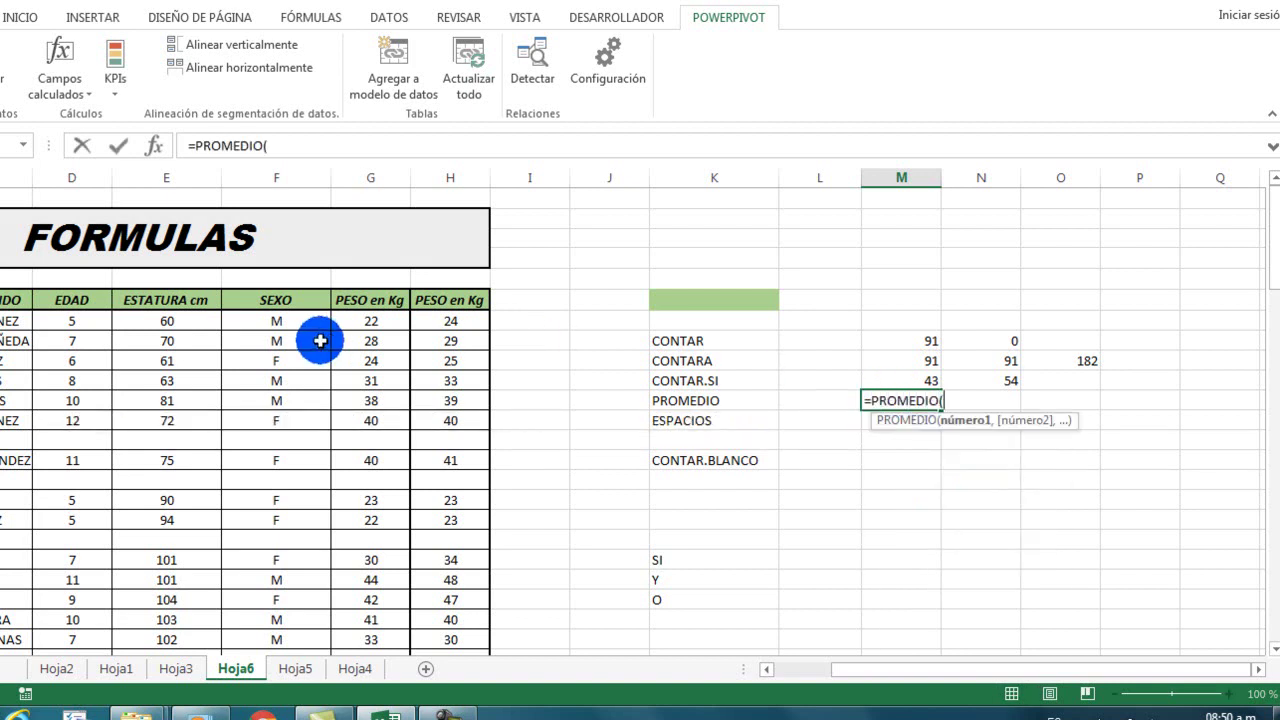
left_click(79, 324)
left_click_drag(79, 324, 68, 598)
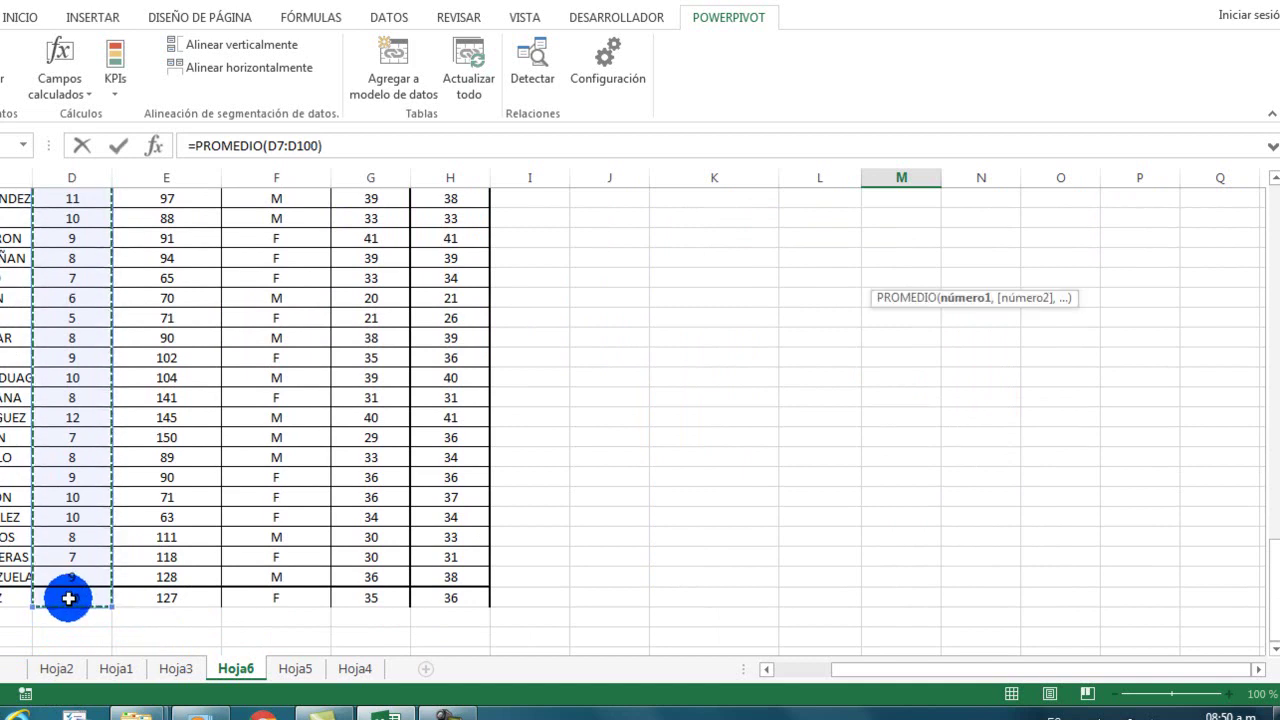
key("Escape")
scroll(68, 598, "up", 3)
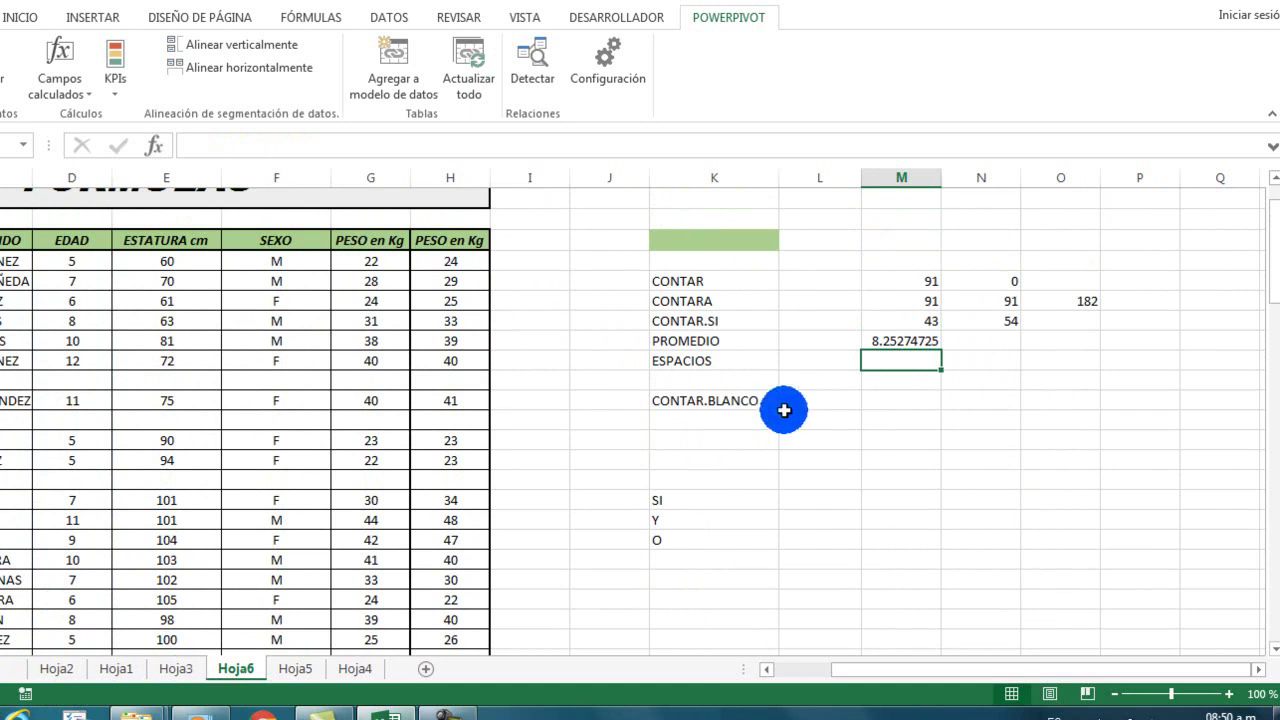
- Reduce the PROMEDIO result in M11 to zero decimal places
left_click(934, 343)
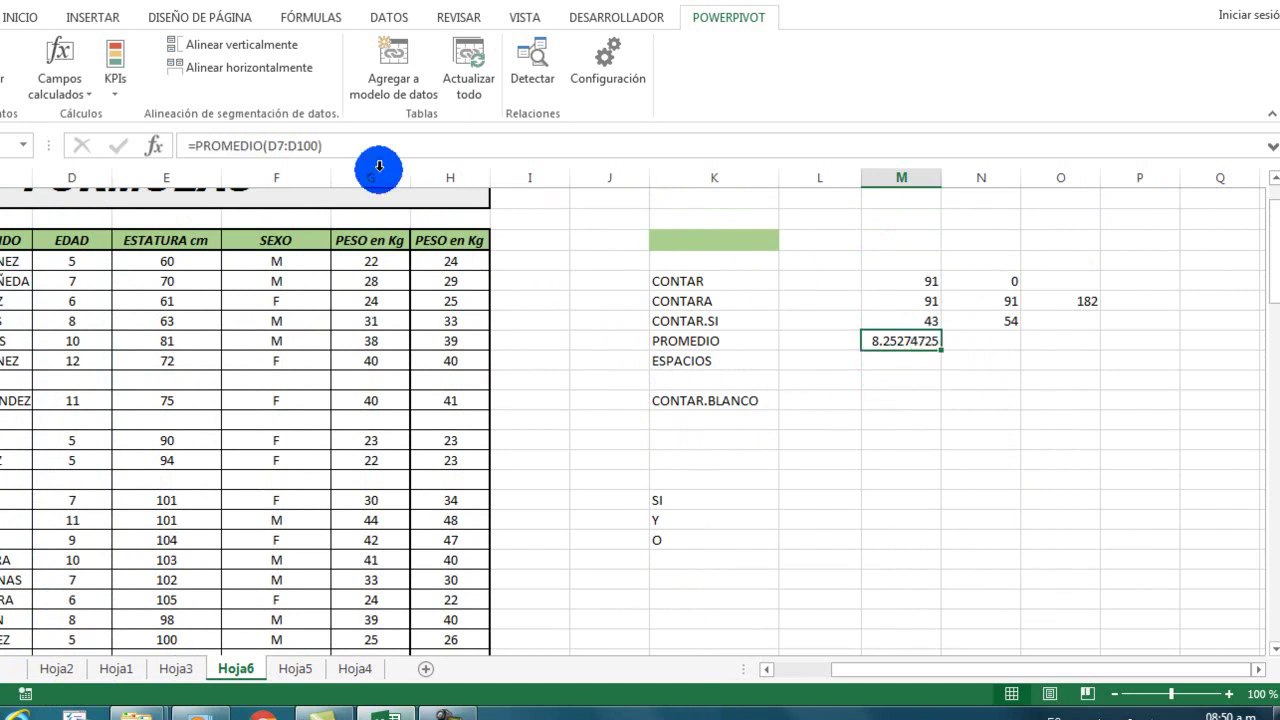
left_click(20, 16)
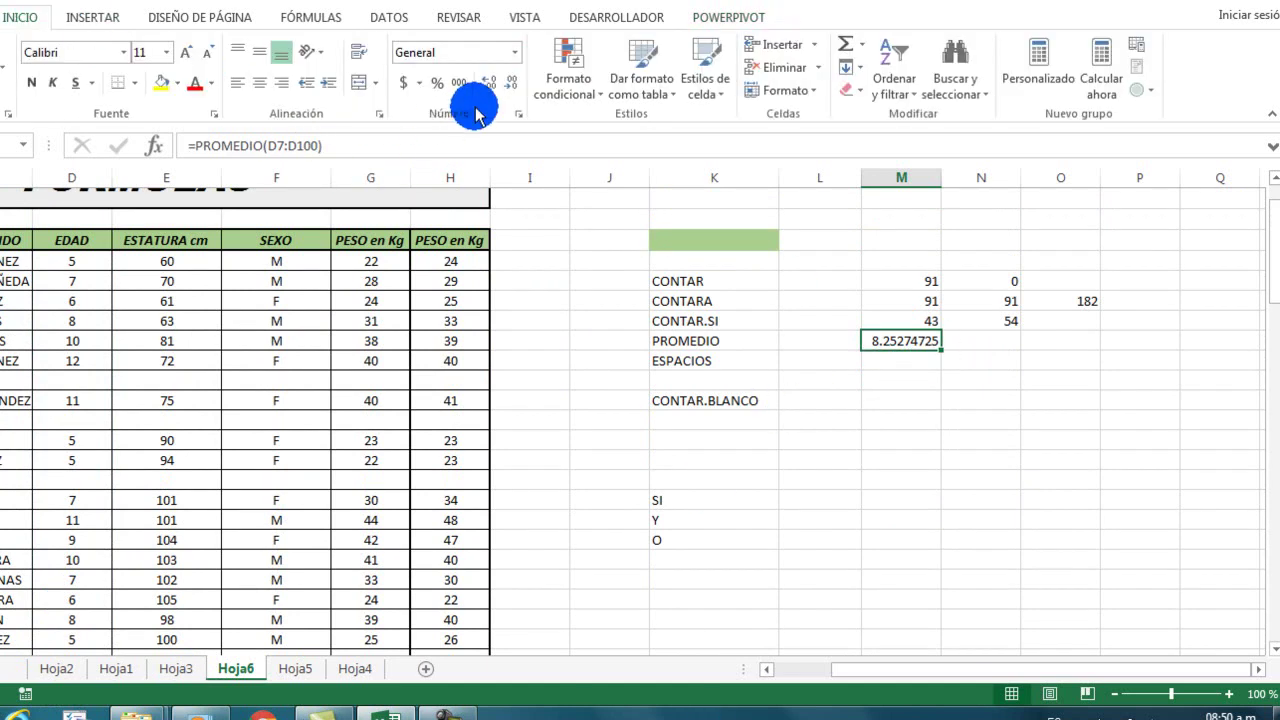
left_click(505, 92)
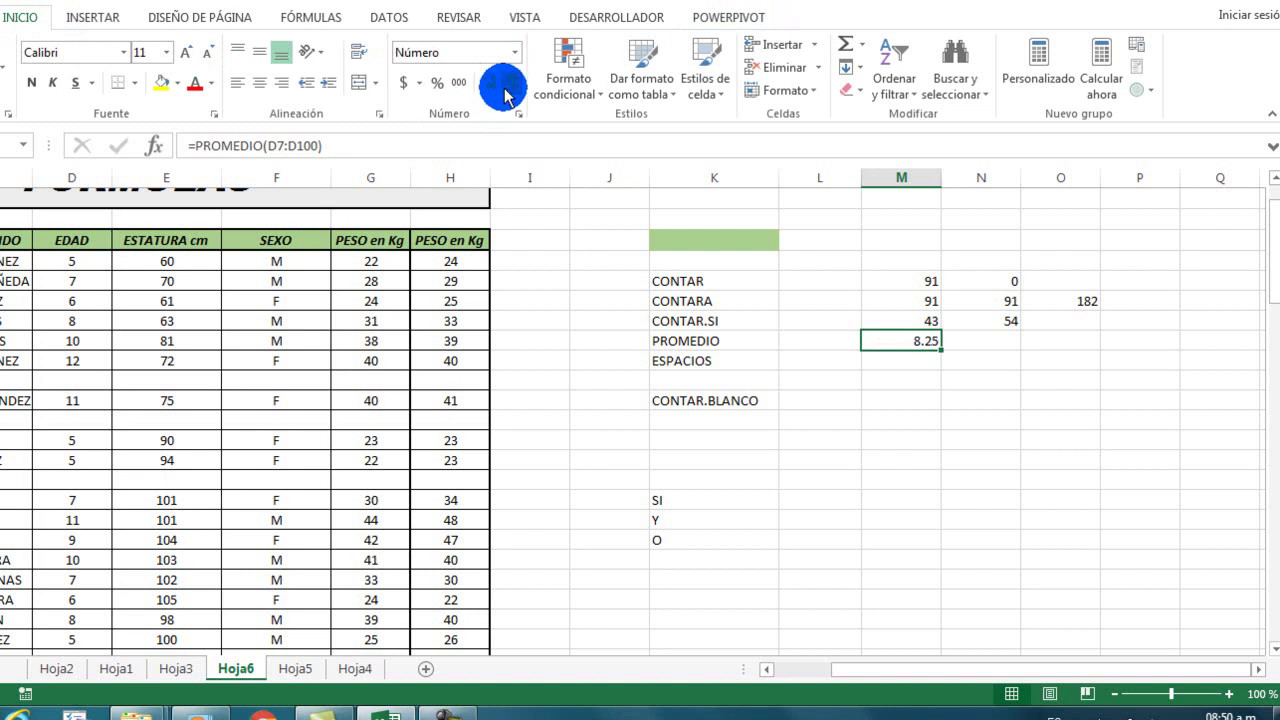
left_click(966, 369)
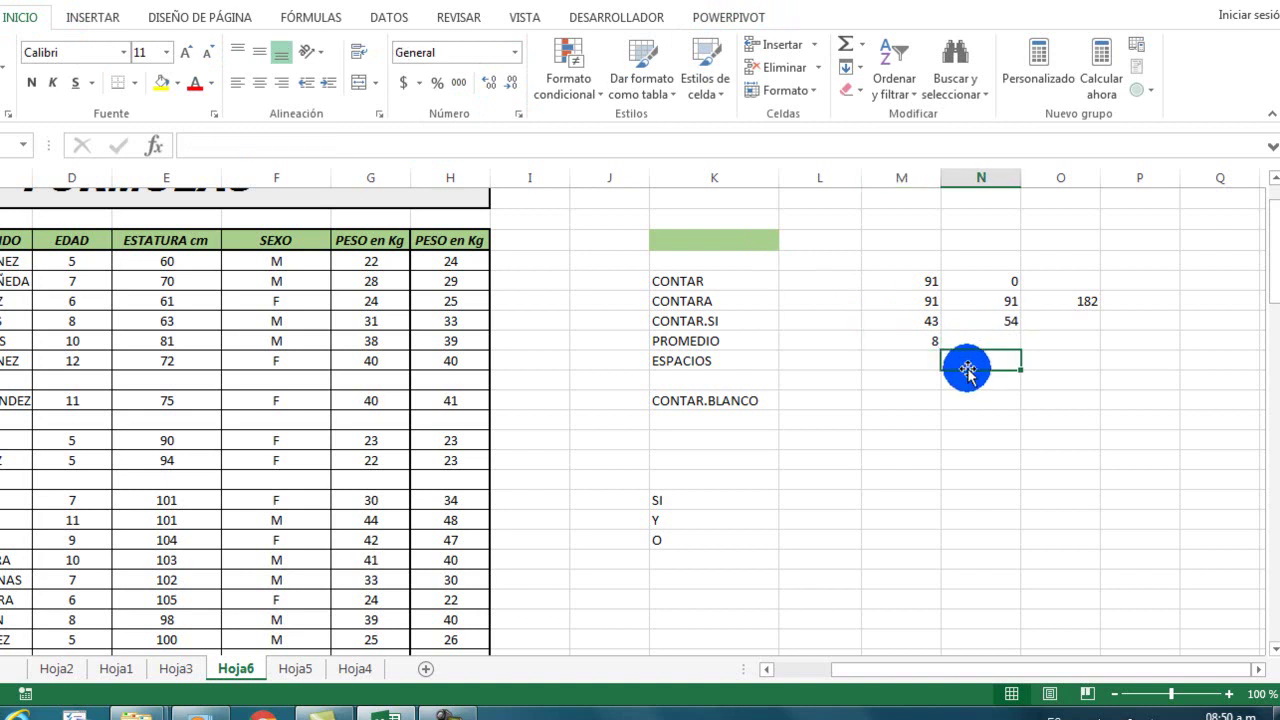
- Try to remove the extra spaces from the name in B12 by entering =ESPACIO(B12) in M12
left_click(885, 363)
type("=")
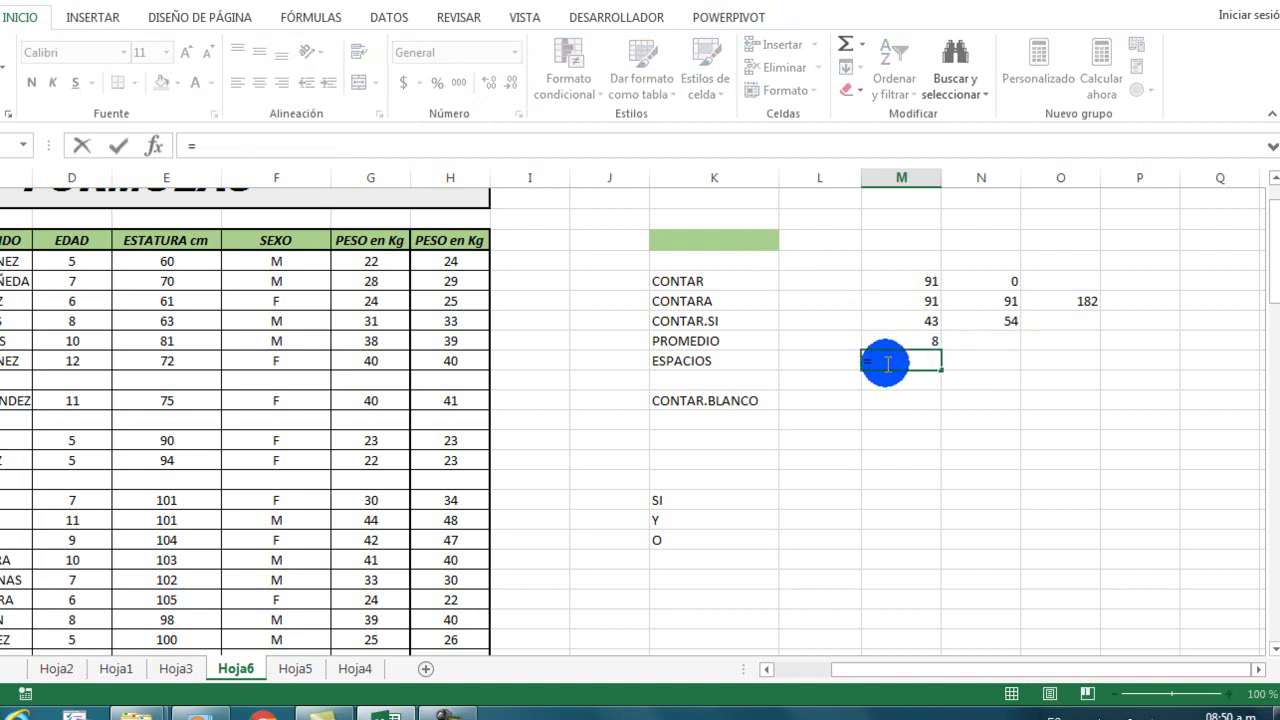
type("ESPACI")
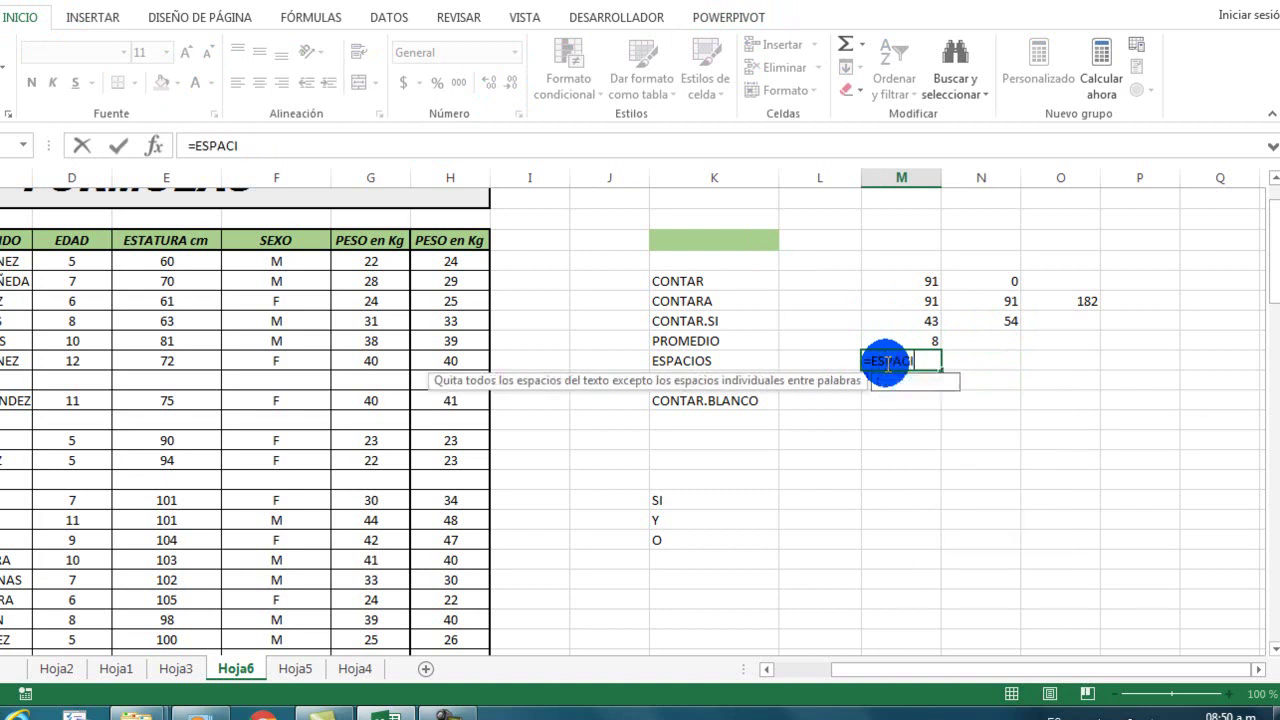
type("O(")
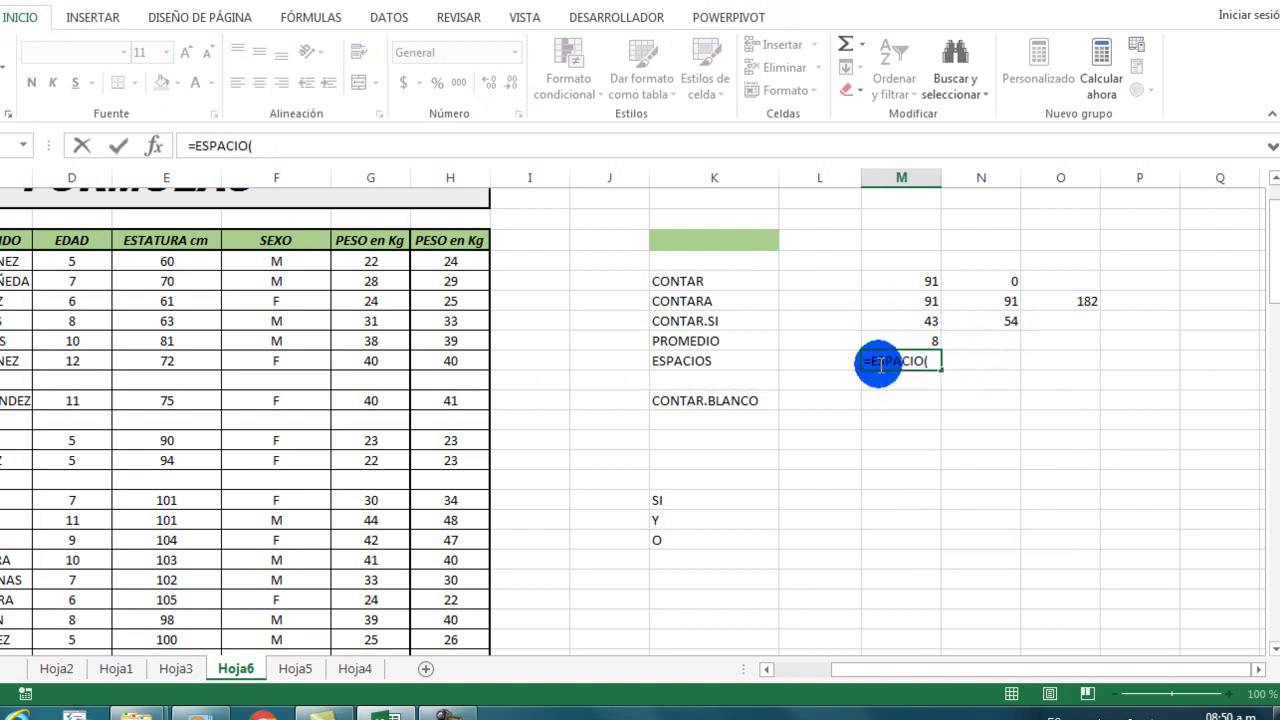
left_click(800, 674)
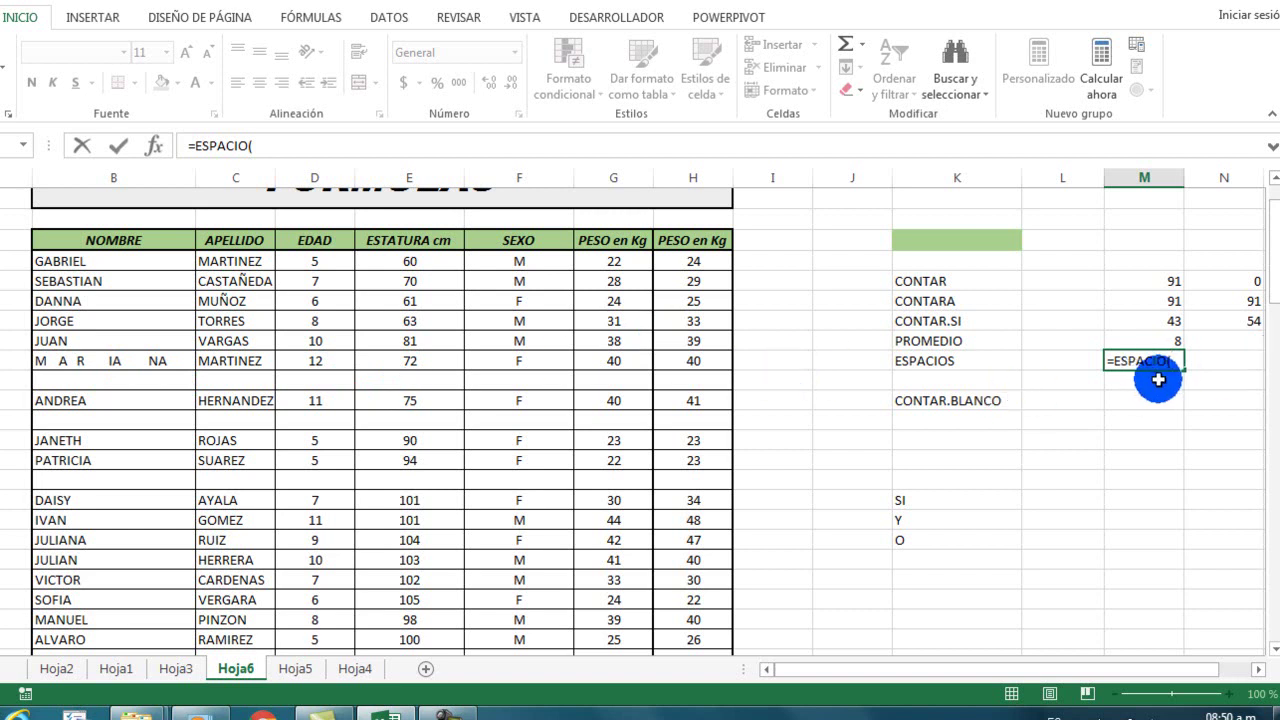
left_click(74, 369)
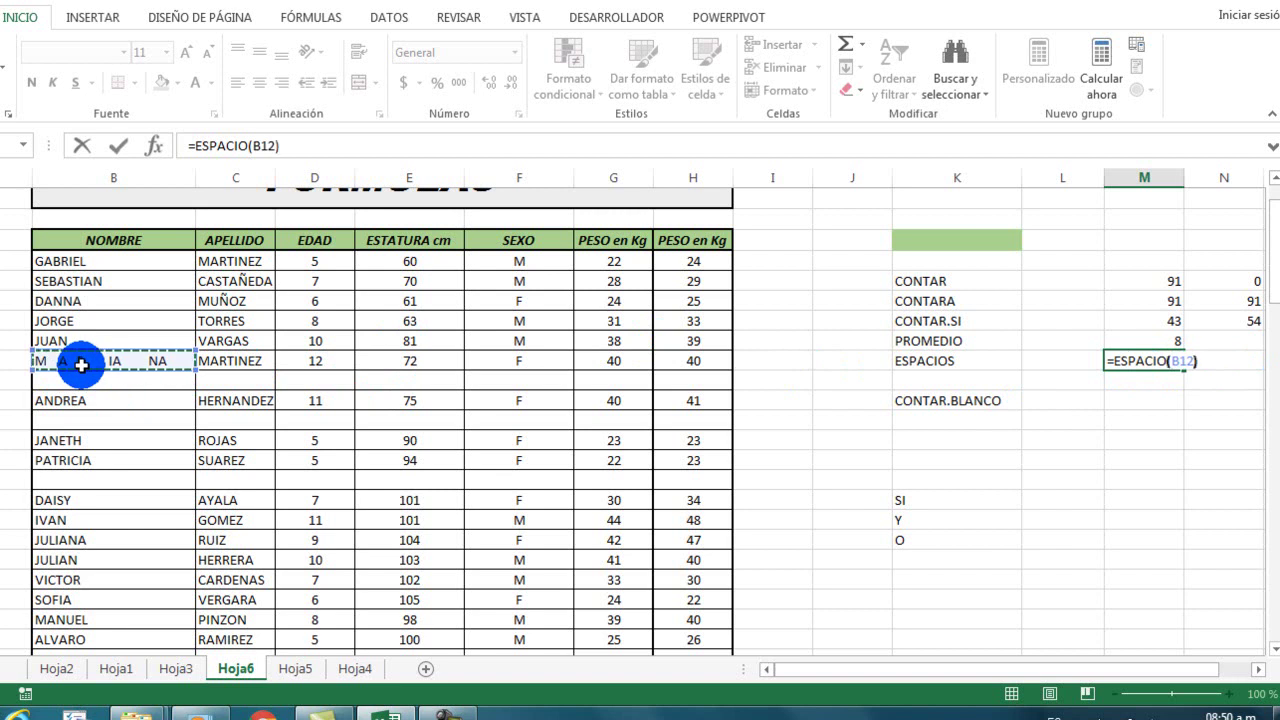
key("Return")
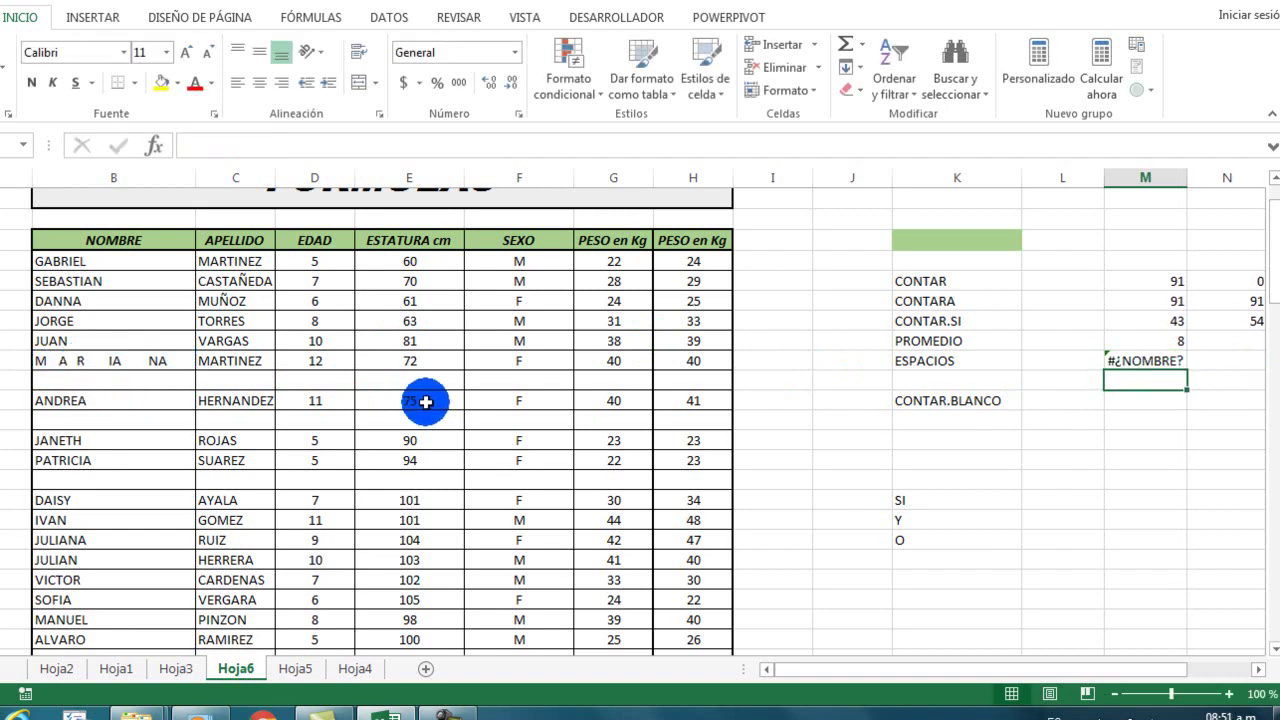
- Correct the function name in M12 so that the formula reads =ESPACIOS(B12)
left_click(1136, 364)
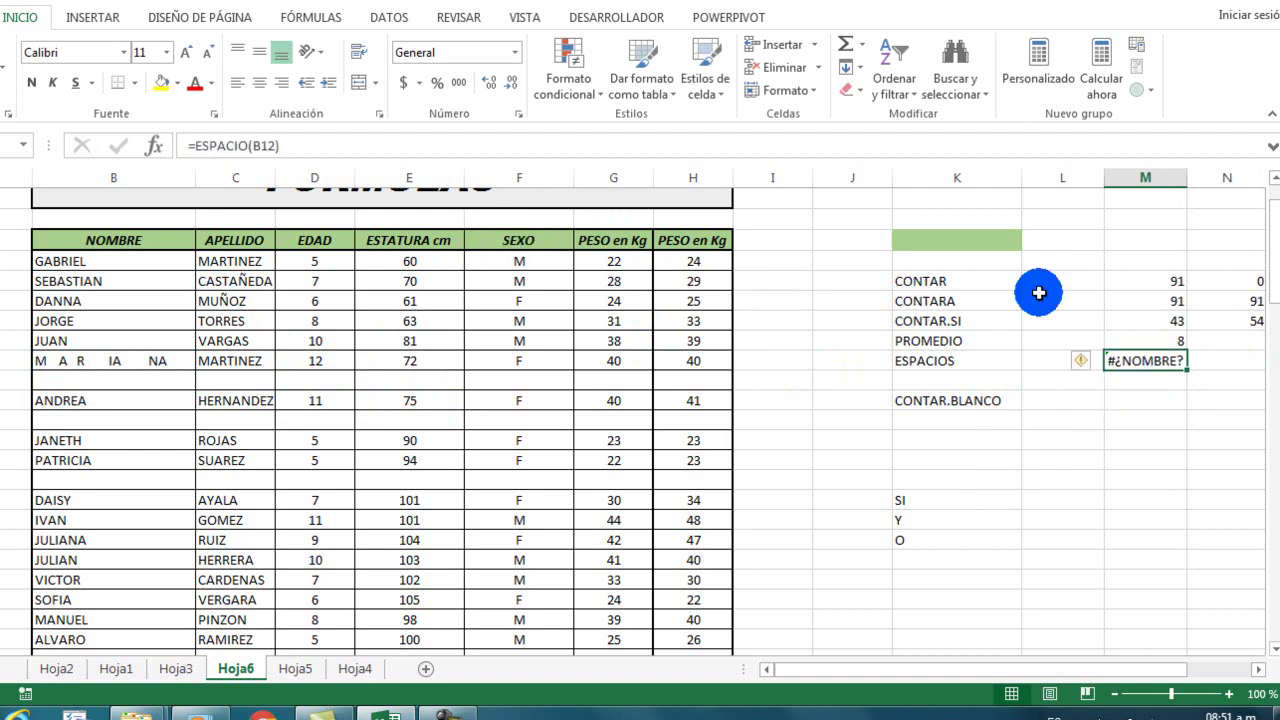
scroll(1114, 294, "down", 3)
scroll(1106, 366, "up", 1)
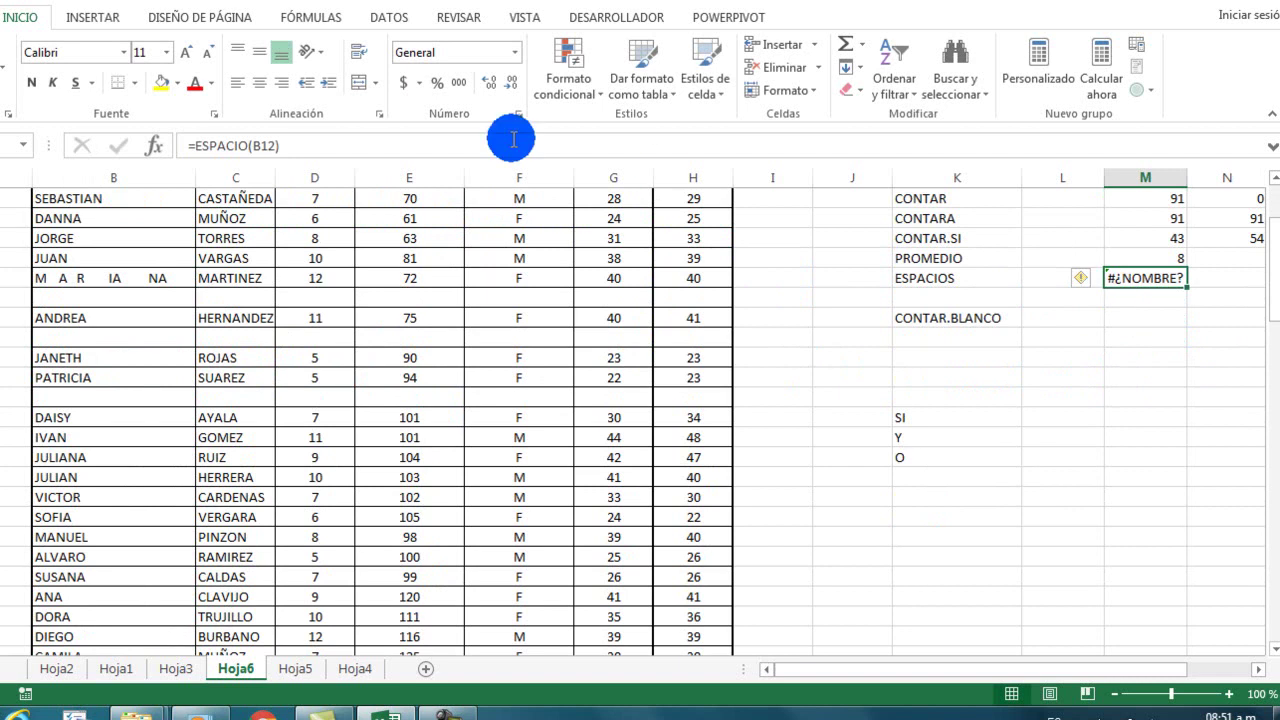
left_click(249, 146)
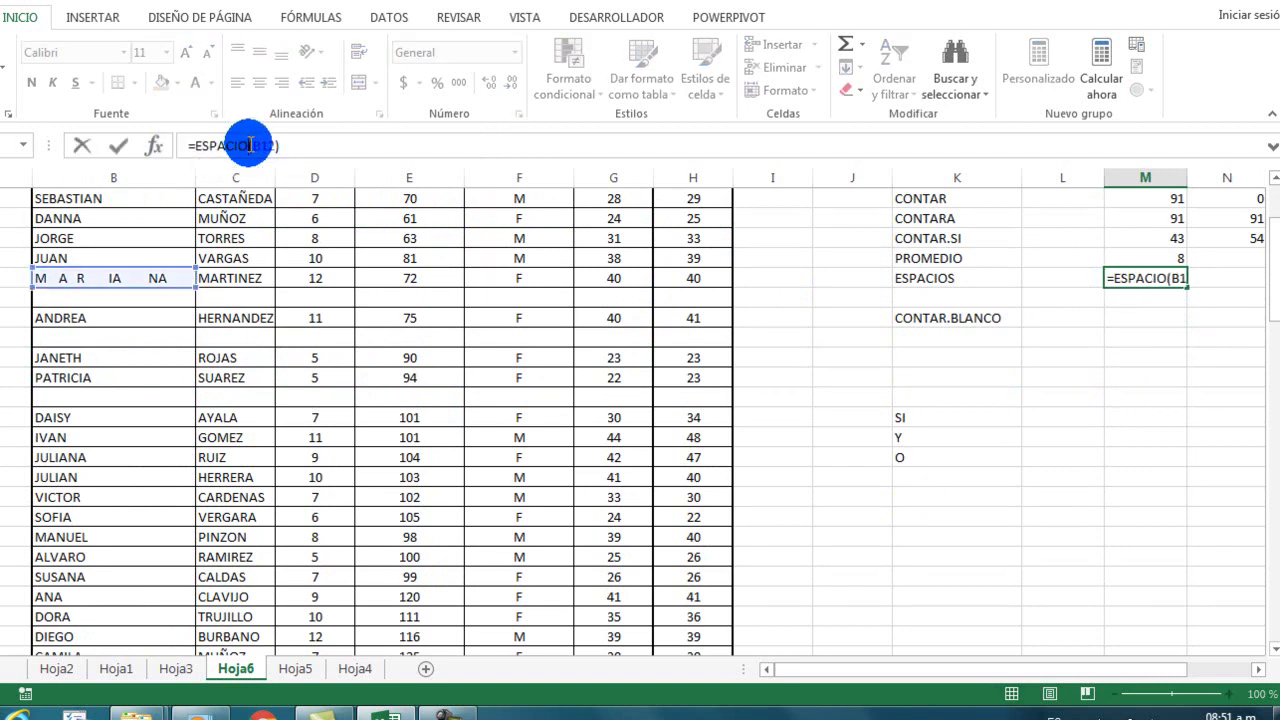
type("S")
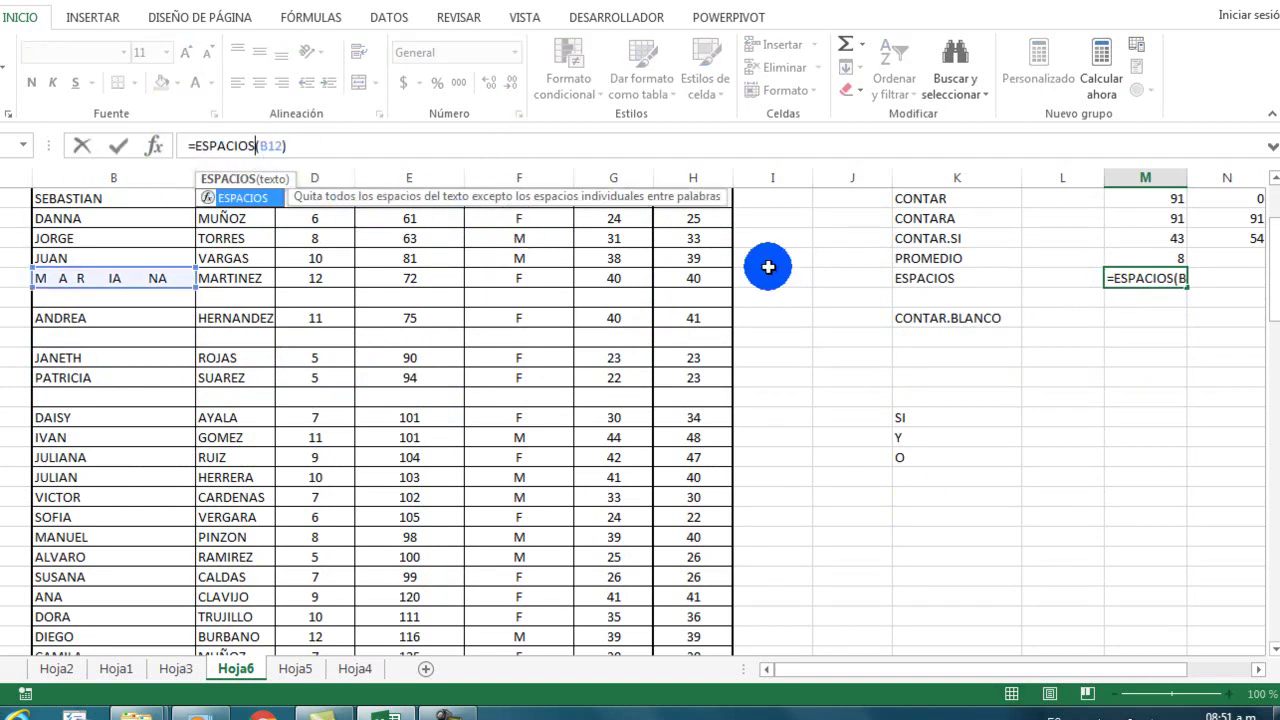
key("Return")
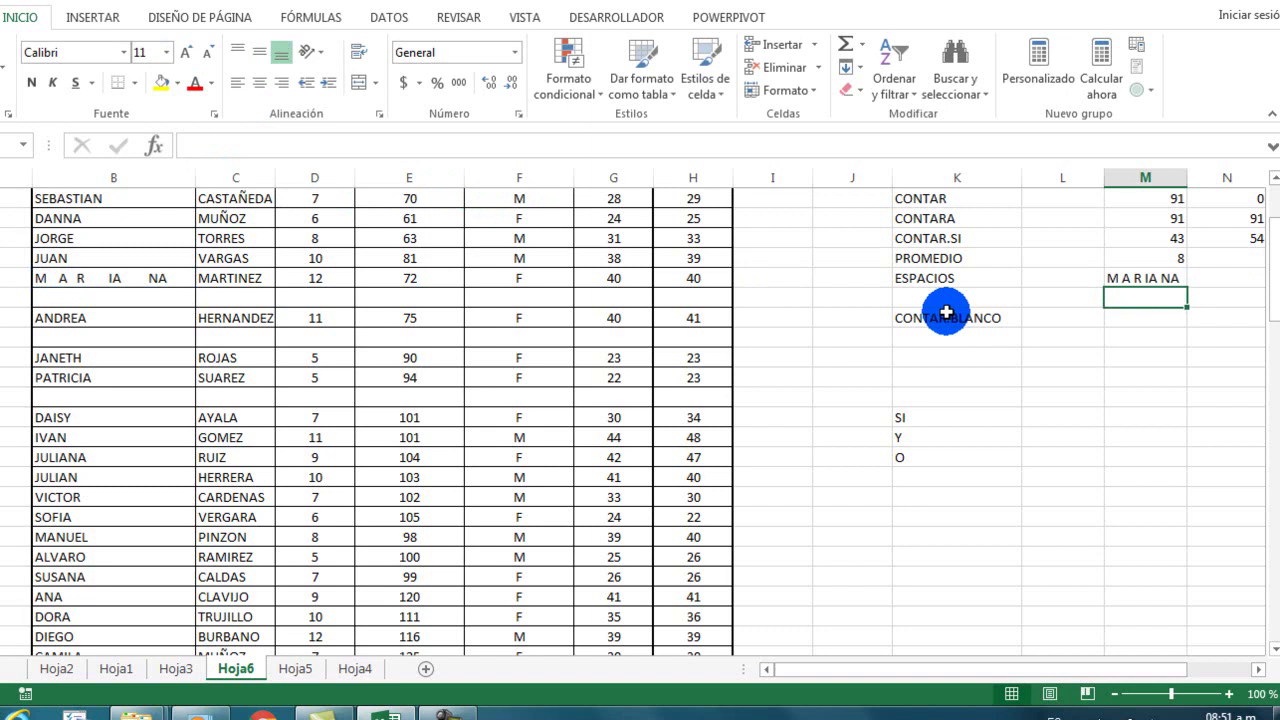
- Count the blank cells of the NOMBRE column in M14 with the CONTAR.BLANCO function
left_click(1140, 322)
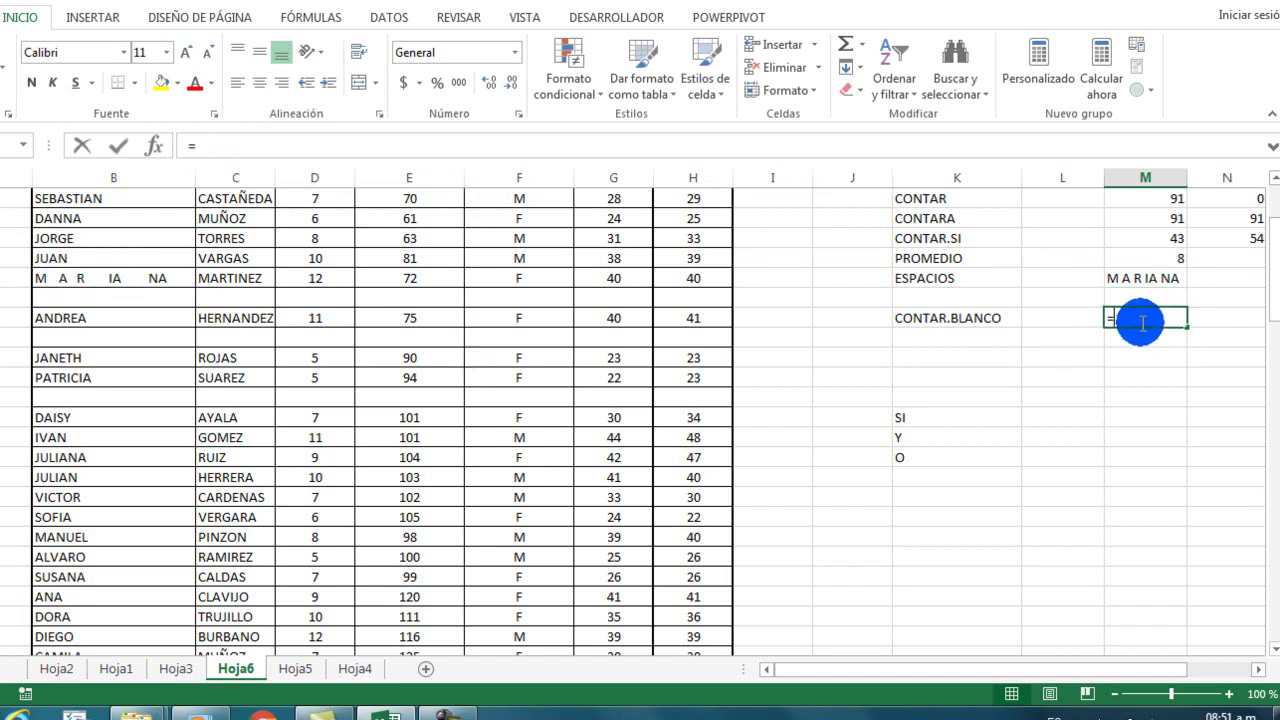
type("=CONTAR")
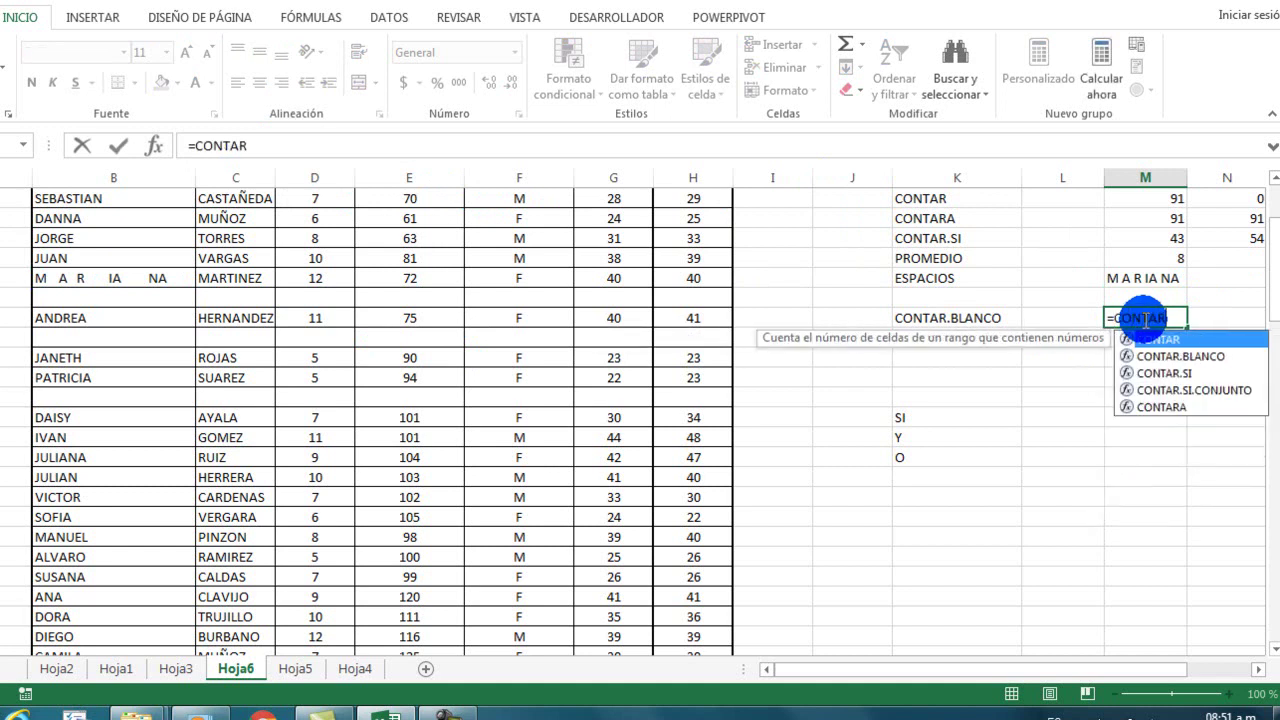
type(".BLANC")
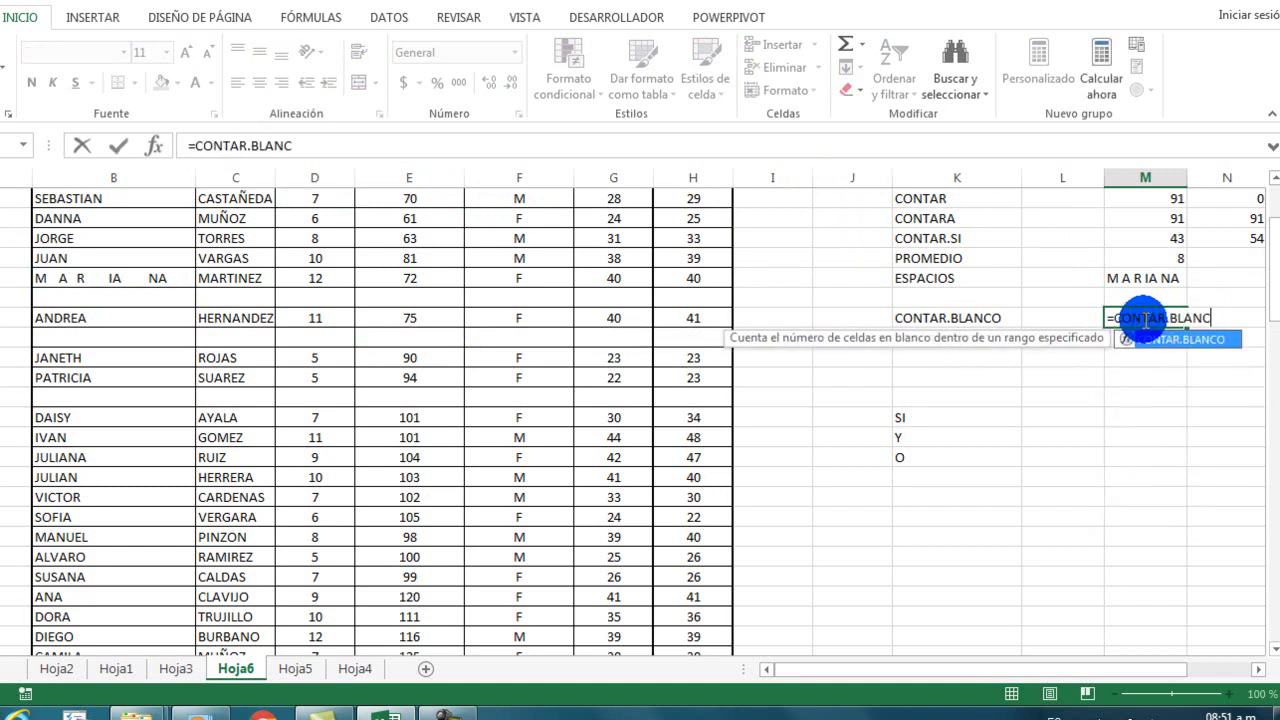
type("O(")
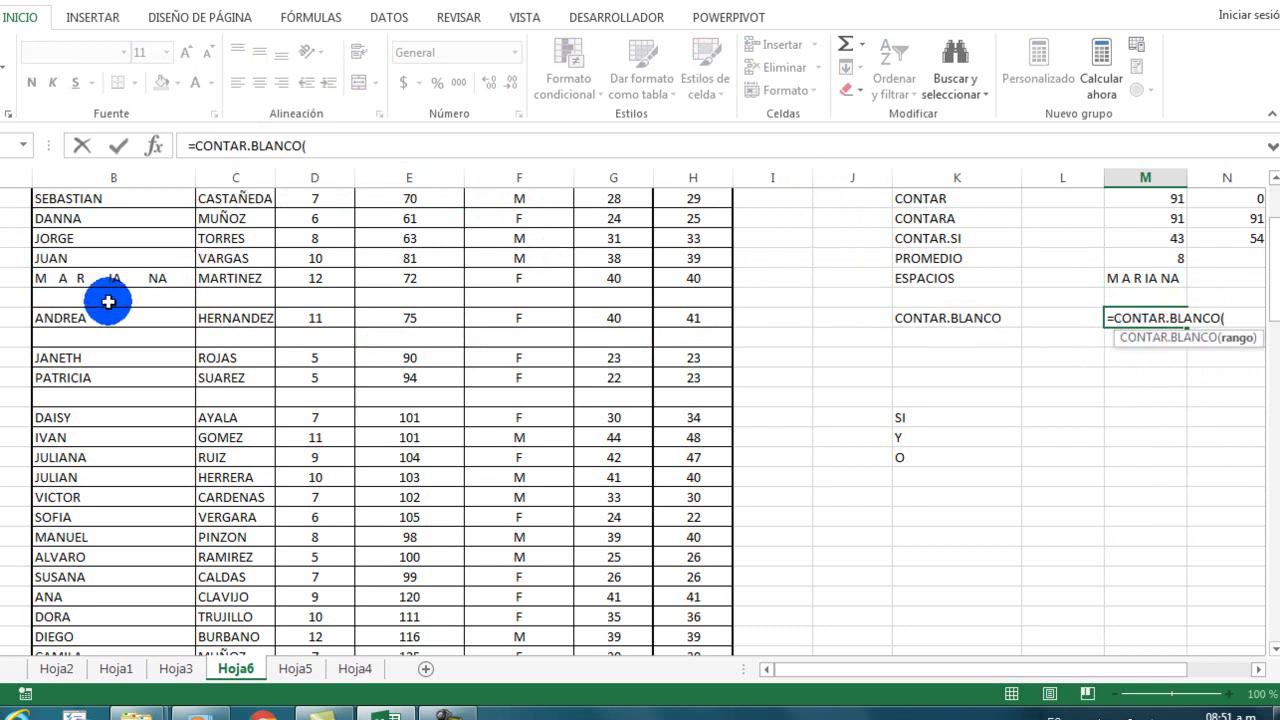
scroll(145, 311, "up", 2)
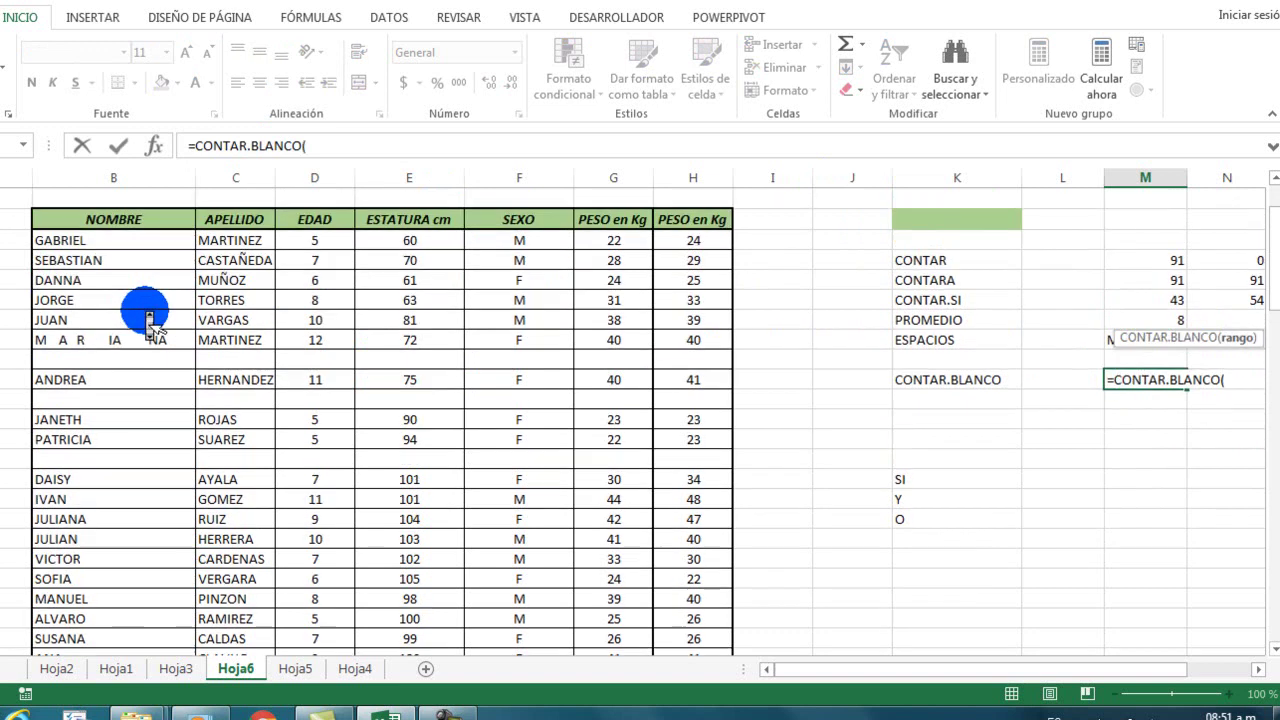
left_click_drag(138, 286, 151, 567)
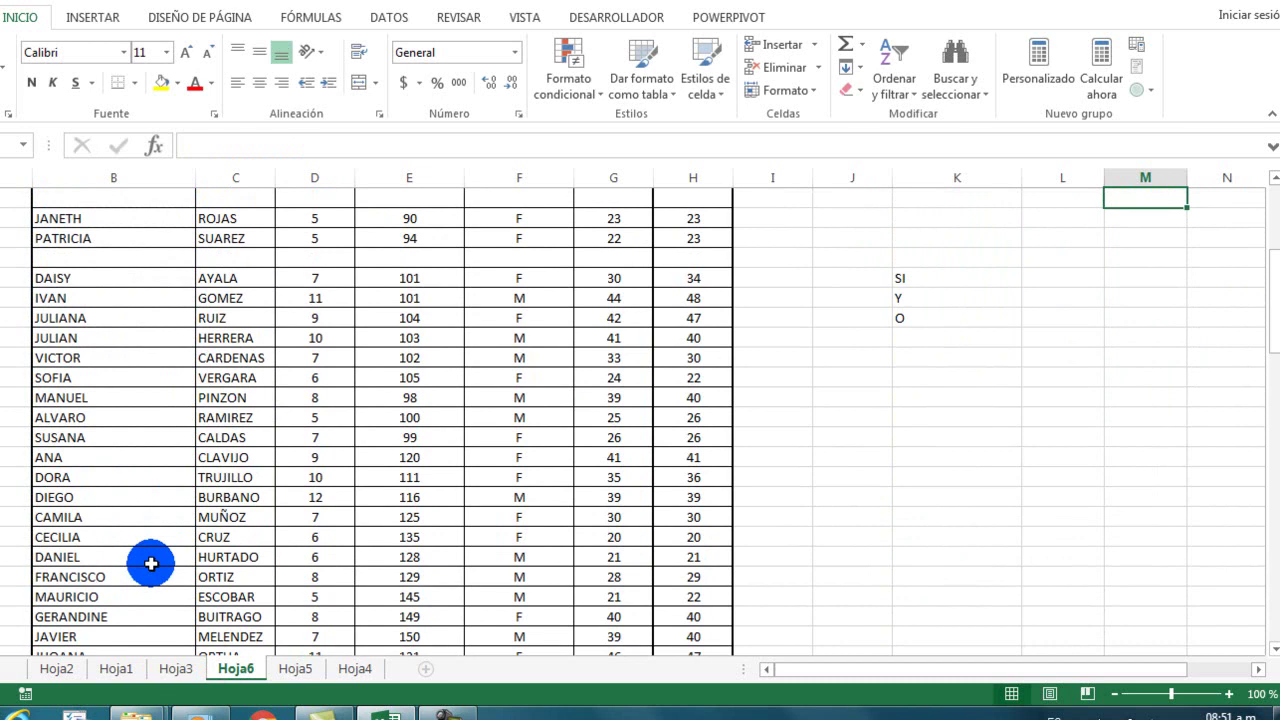
scroll(151, 564, "up", 3)
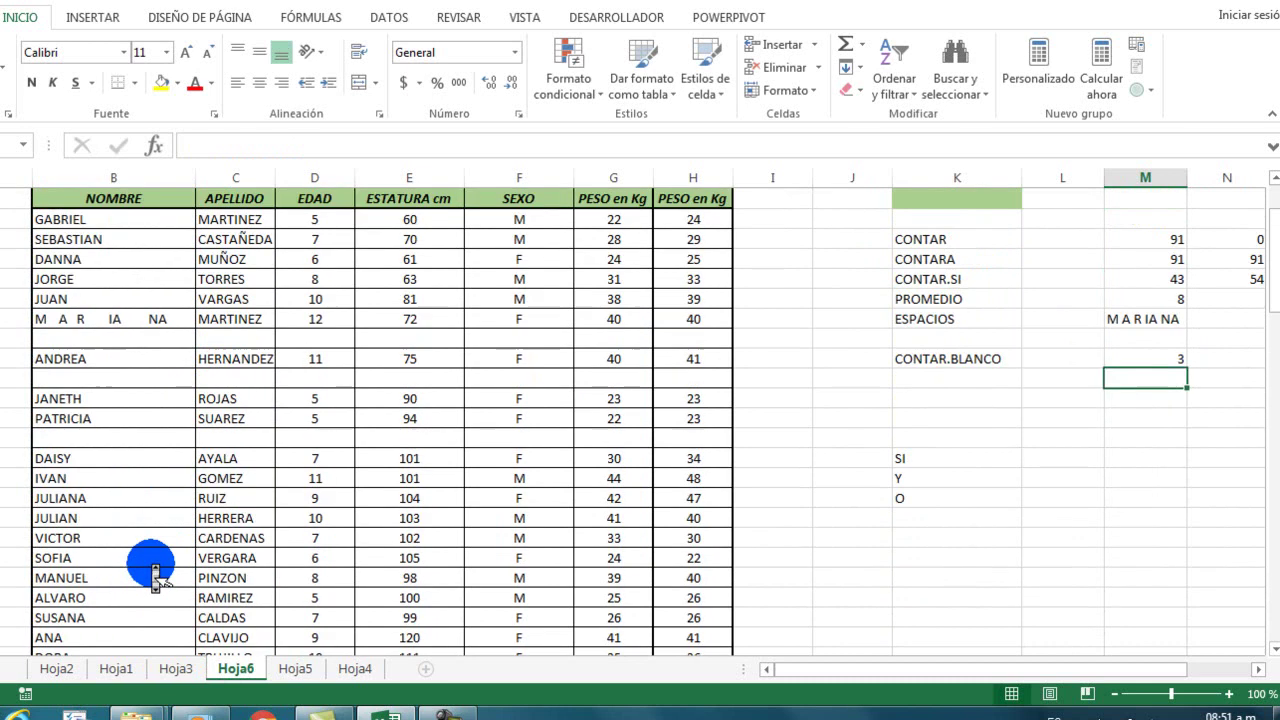
- Count the blank cells of the whole data table in N14 with =CONTAR.BLANCO(B7:H100)
left_click(1248, 360)
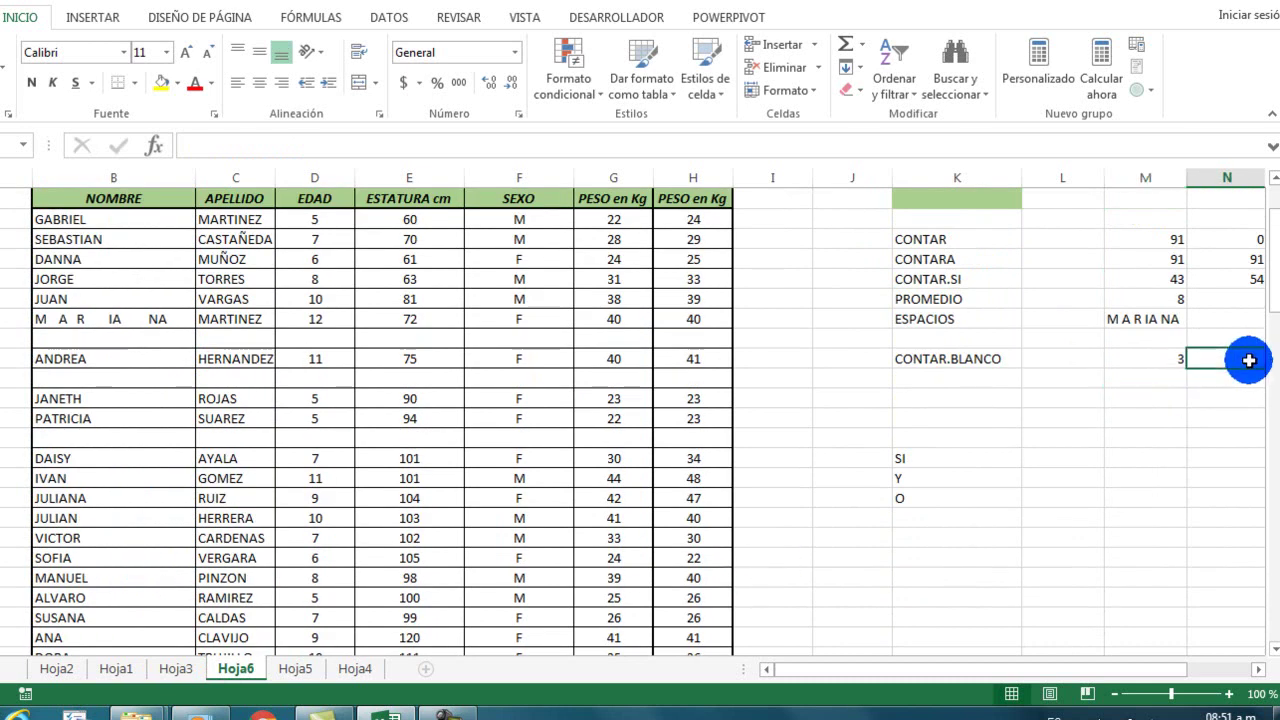
type("=CO")
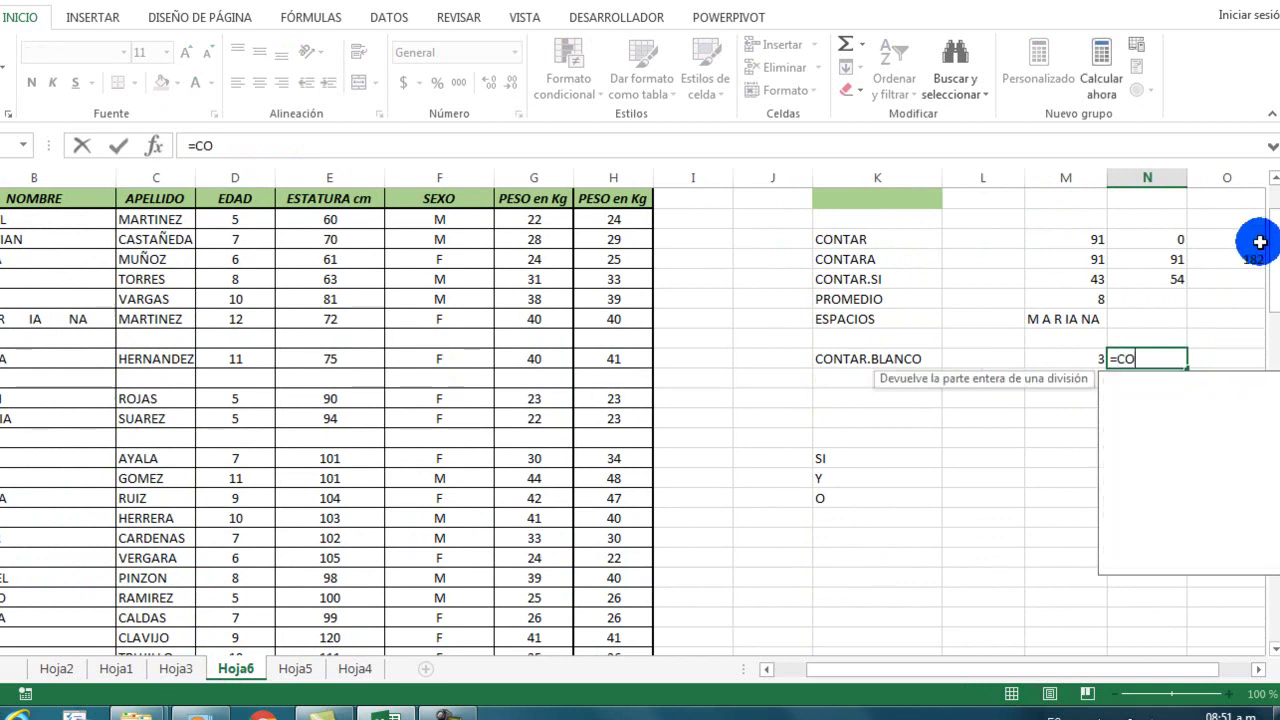
type("NTAR.BLANCO")
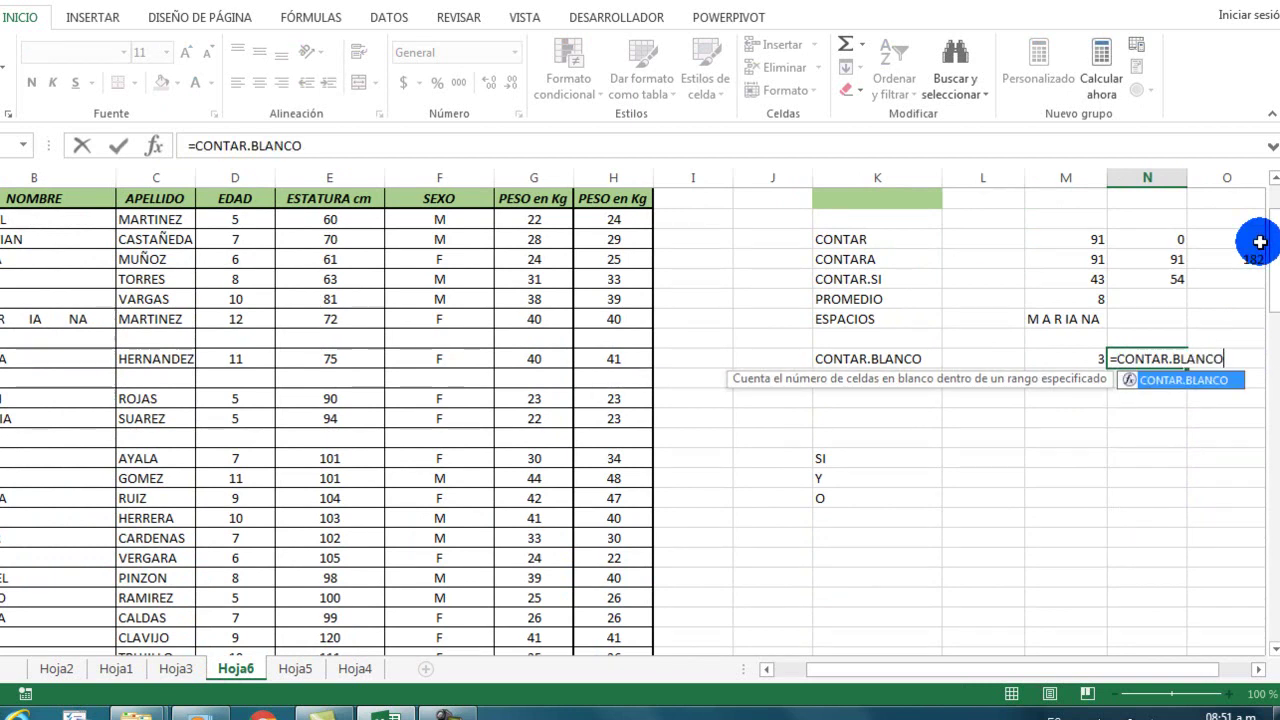
type("(")
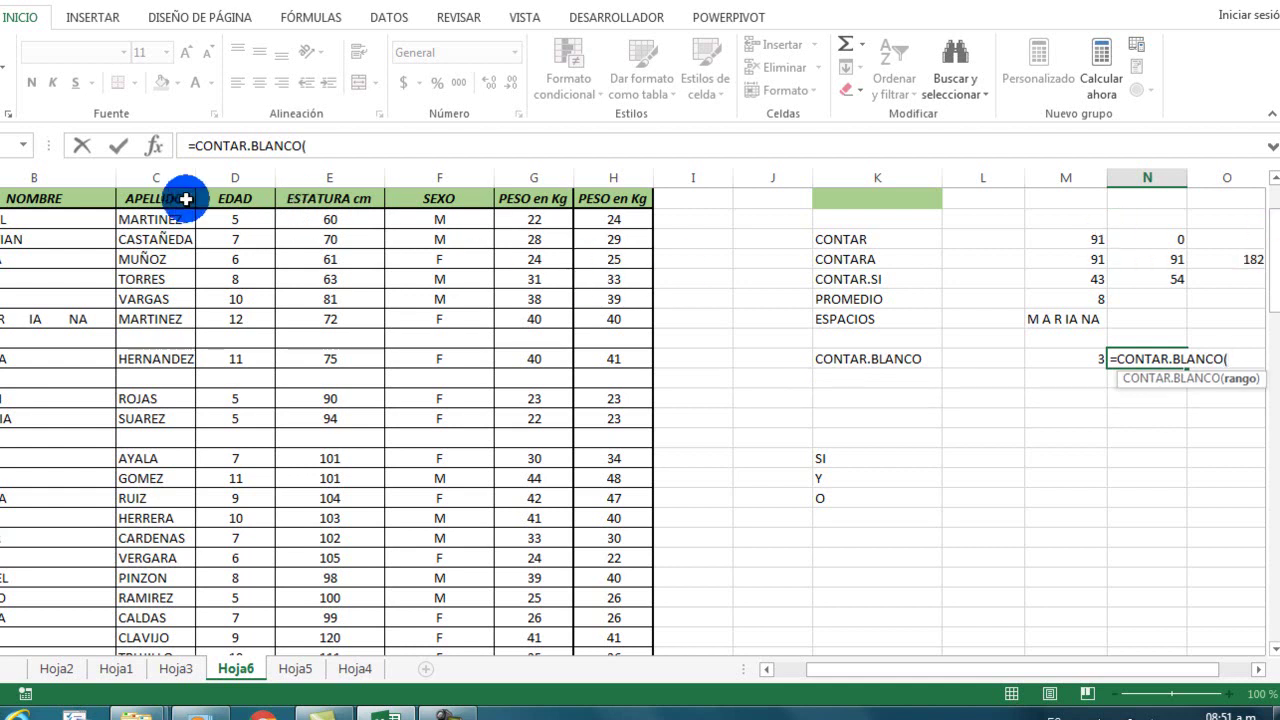
left_click(92, 221)
left_click_drag(170, 222, 637, 580)
type(")")
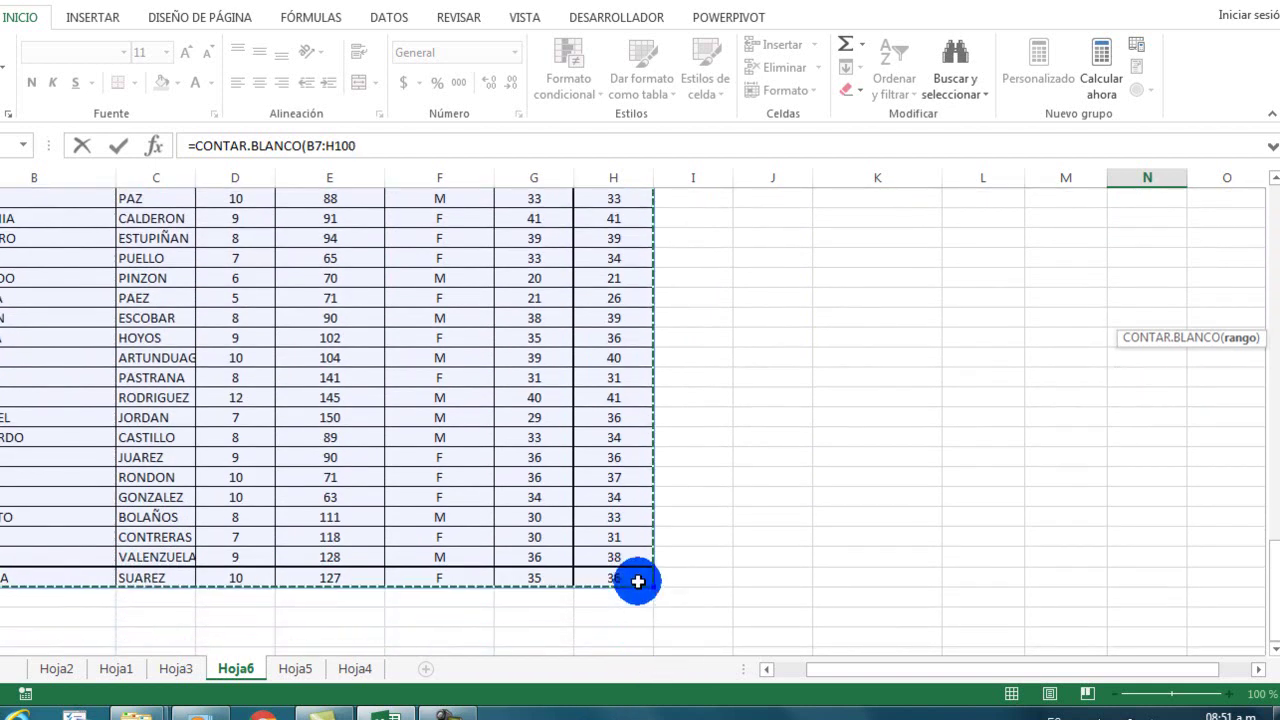
key("Return")
scroll(638, 581, "up", 3)
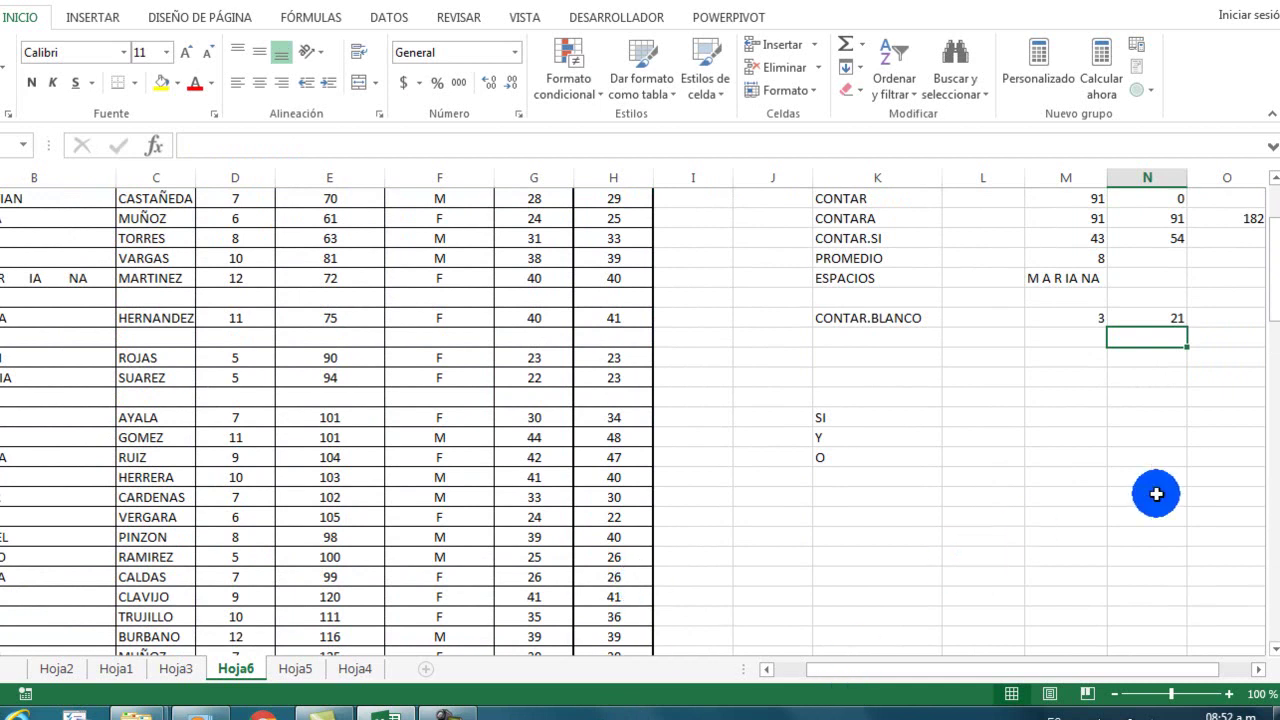
- Begin an SI formula in L19, beside the SI label, with the logical test L17=>5
left_click(988, 415)
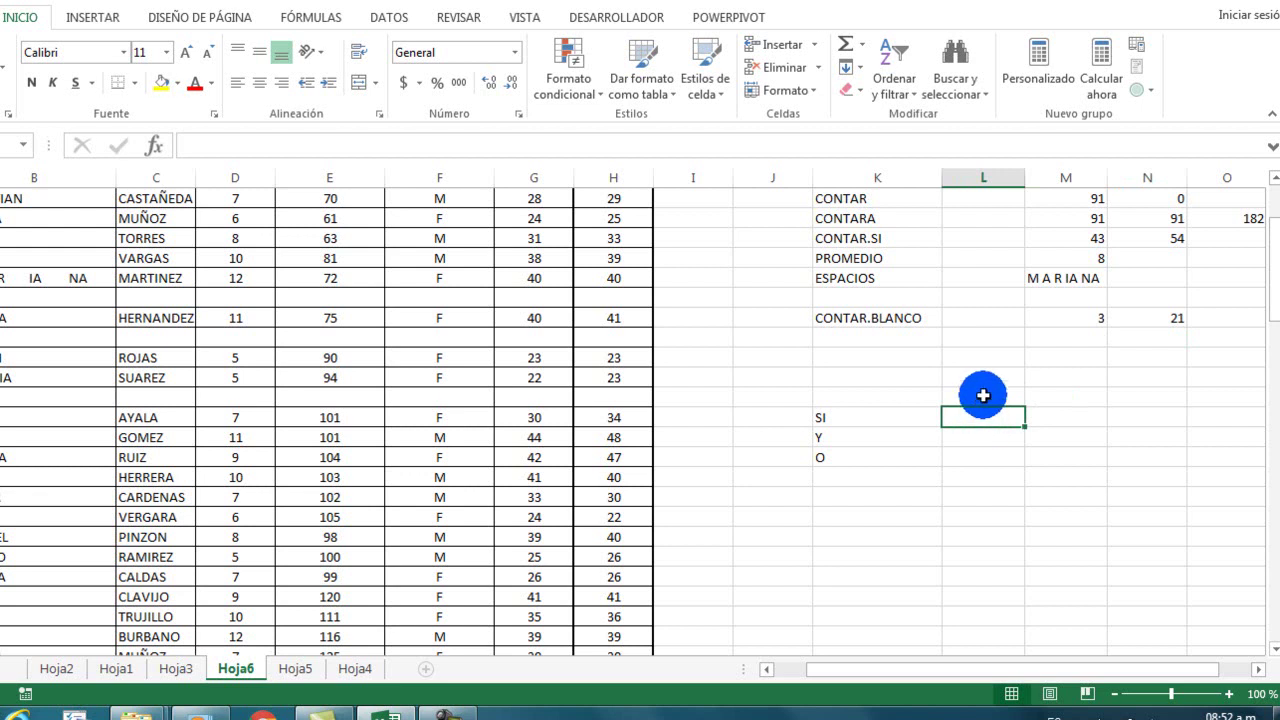
type("SI")
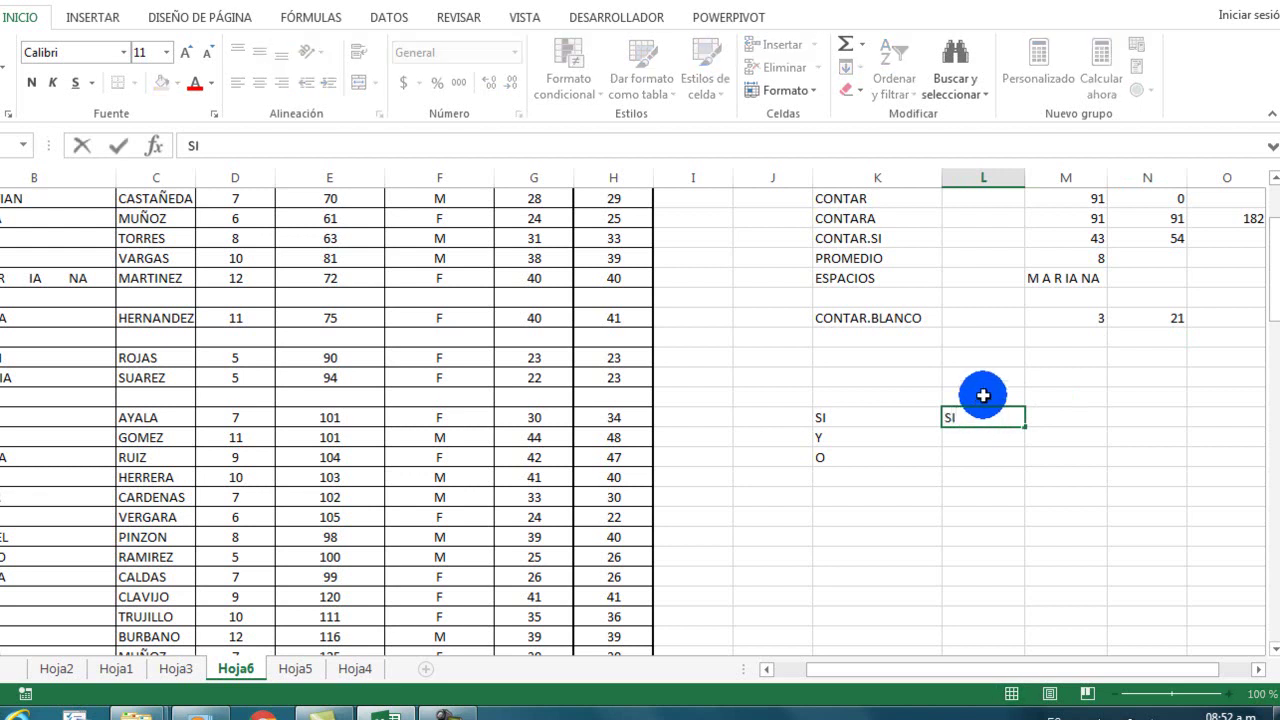
key("BackSpace")
key("BackSpace")
type("=")
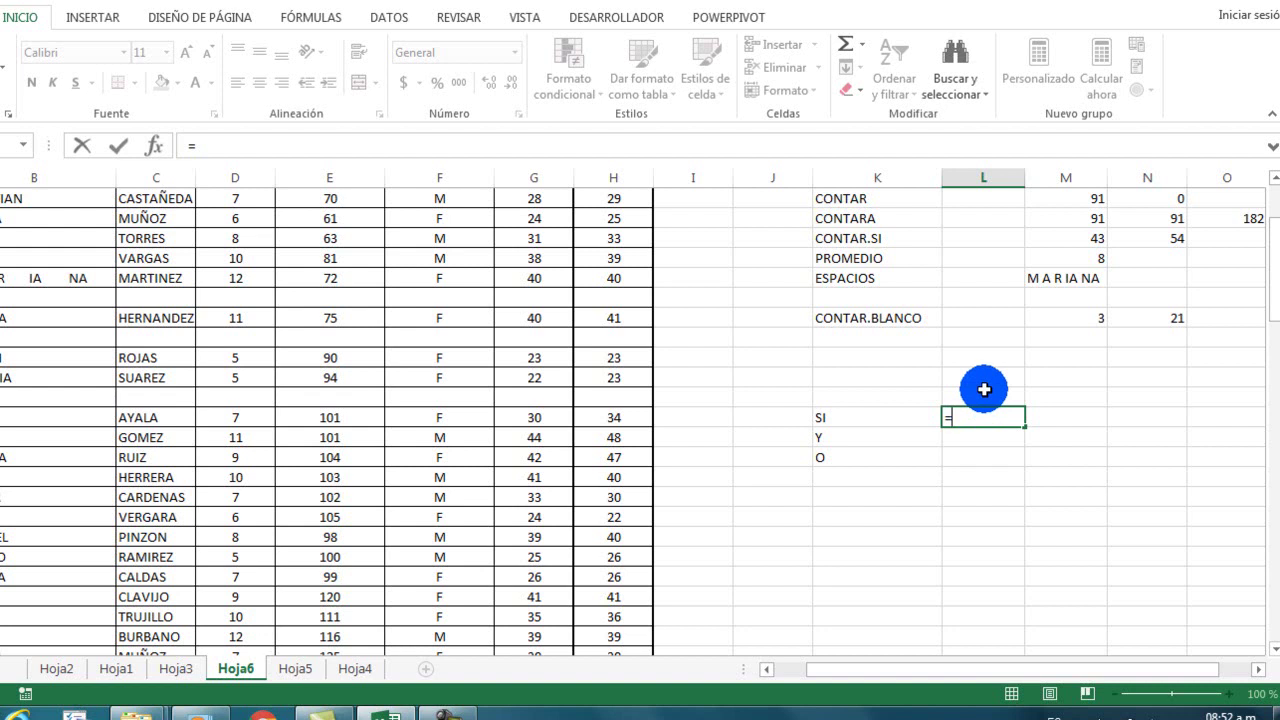
type("SI")
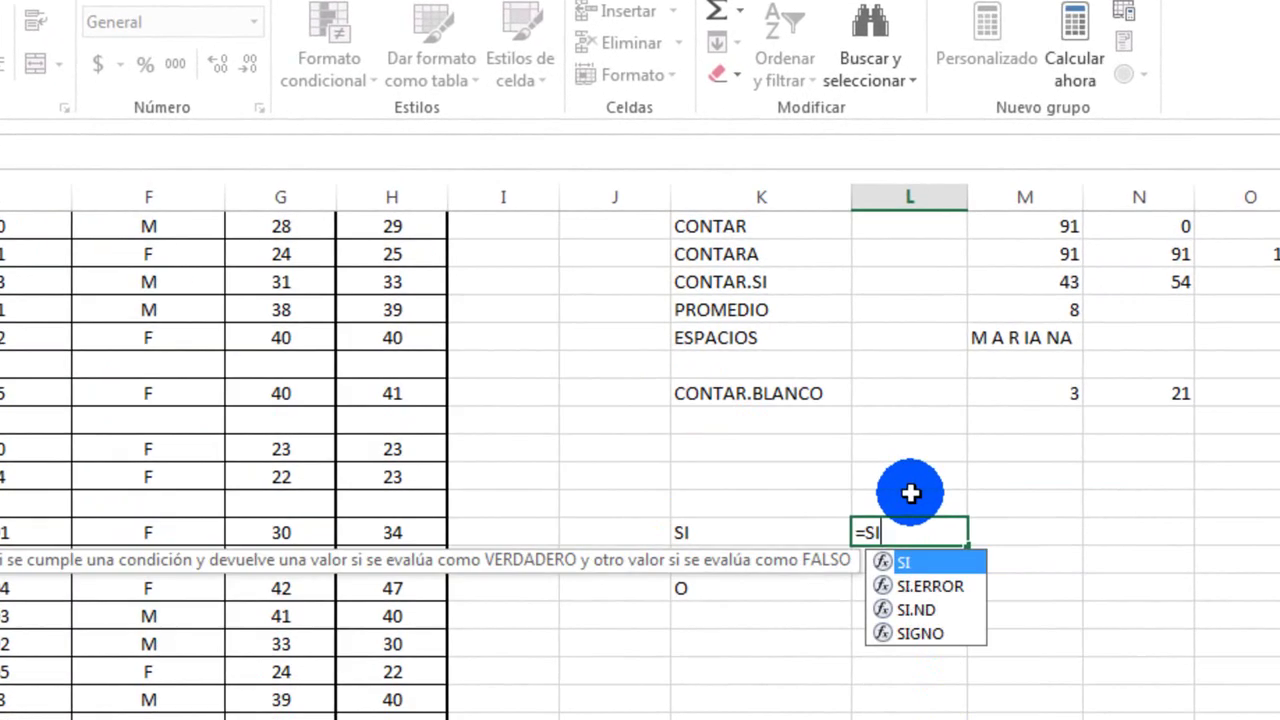
type("(")
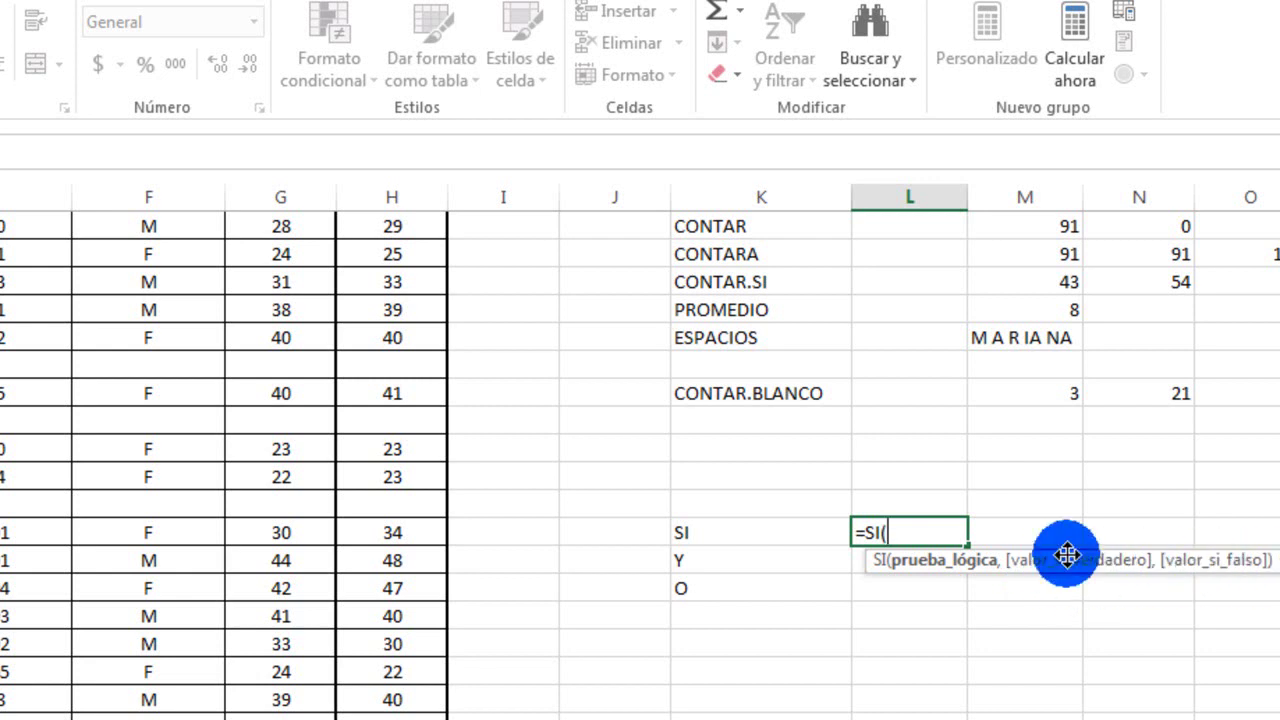
left_click(922, 480)
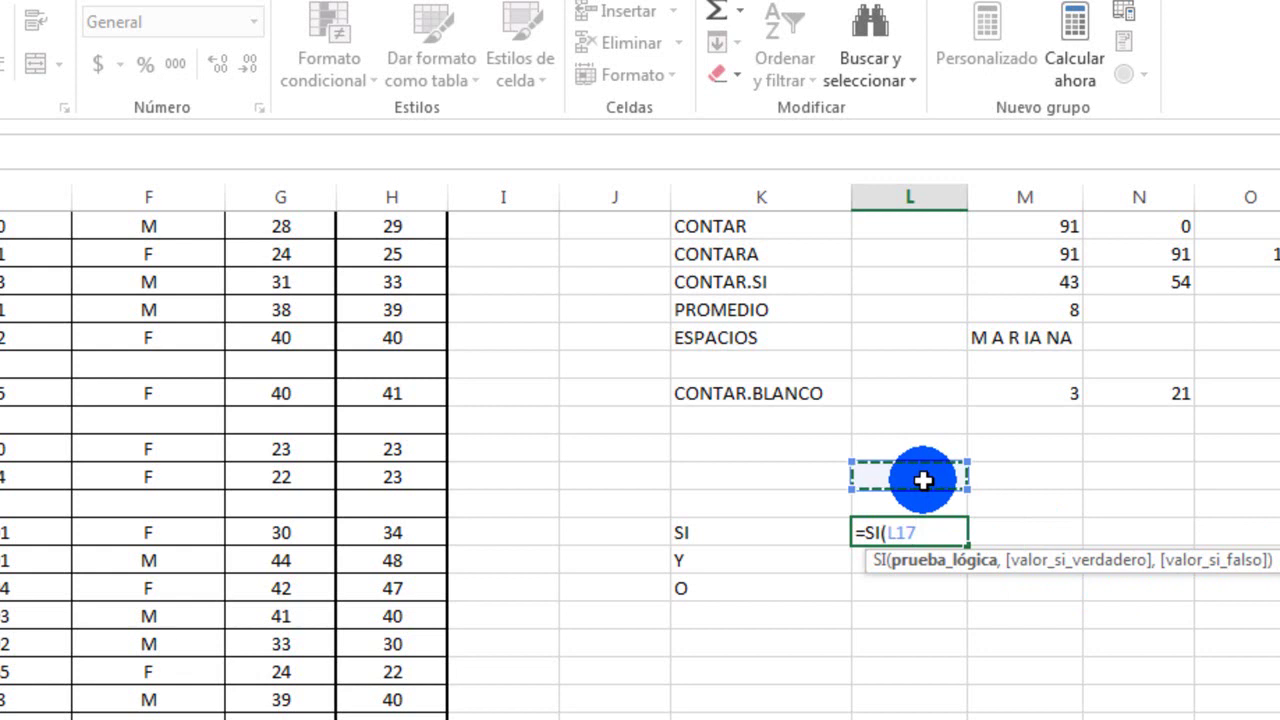
type("=>")
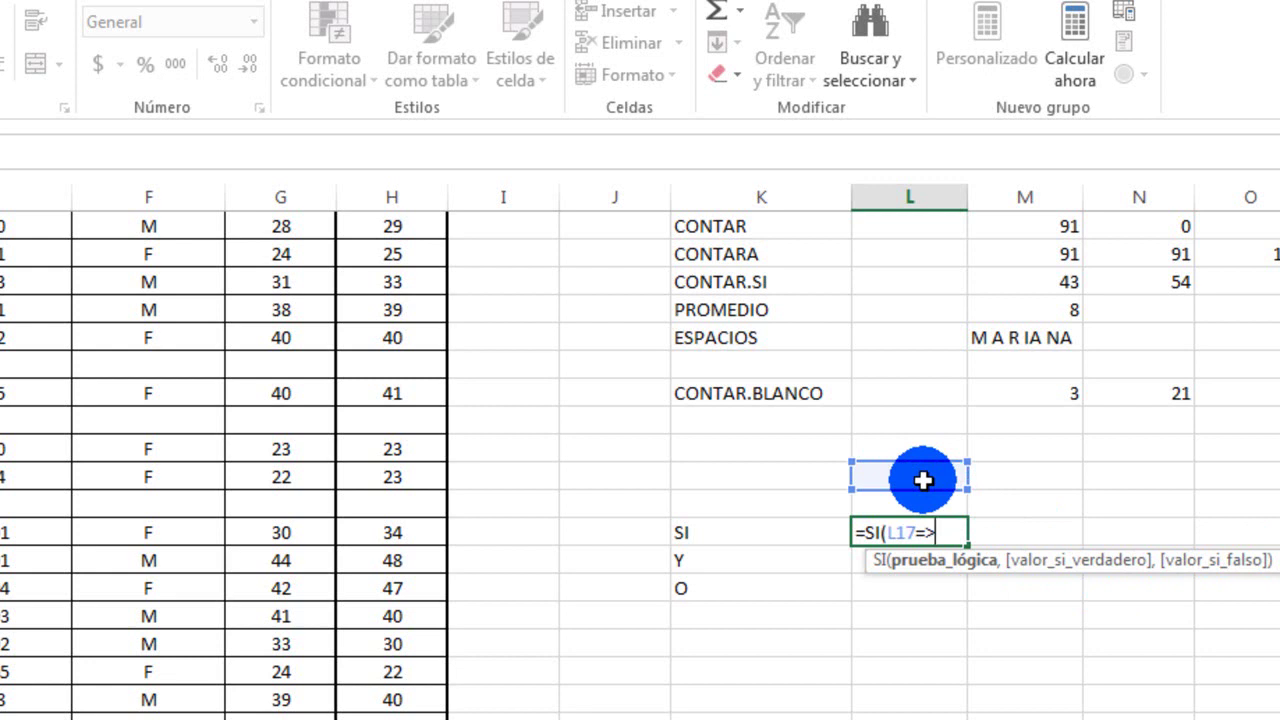
type("5,")
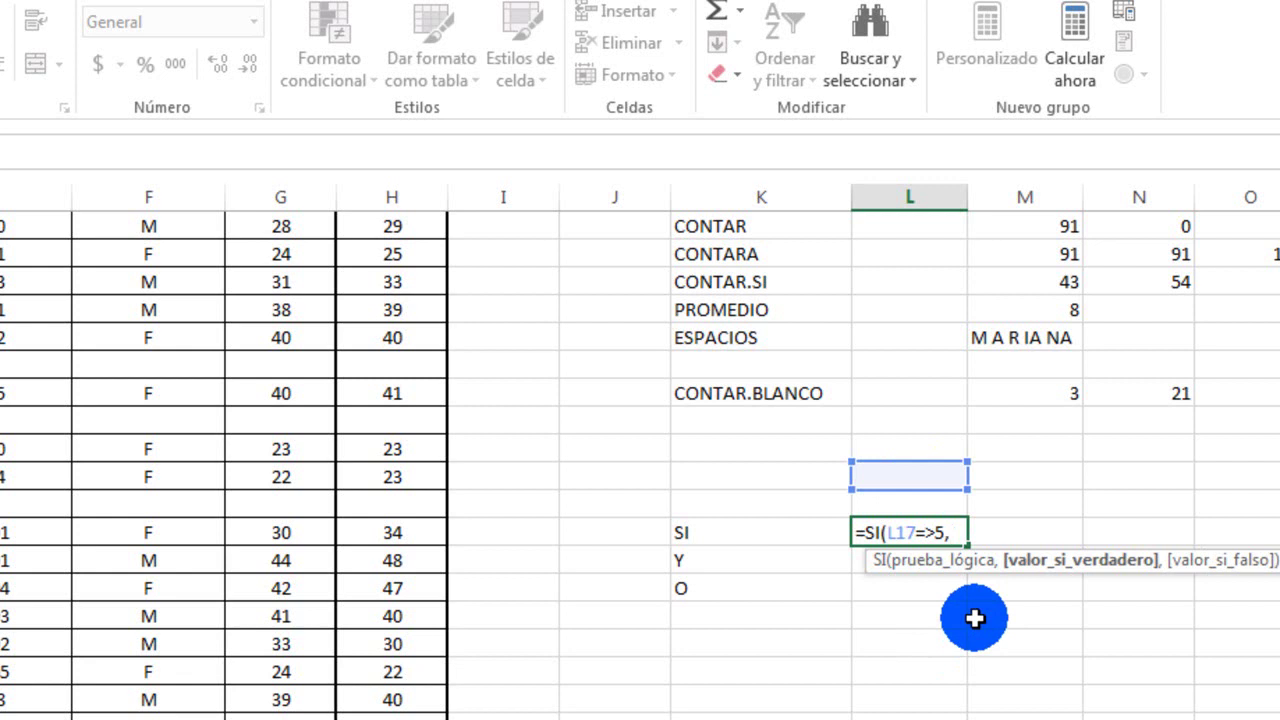
- Complete the SI formula in L19 with "CHOCOLATE" if true and "PASTEL" if false, accepting the suggested correction of the test to L17>=5
type("\"CHOCOLATE")
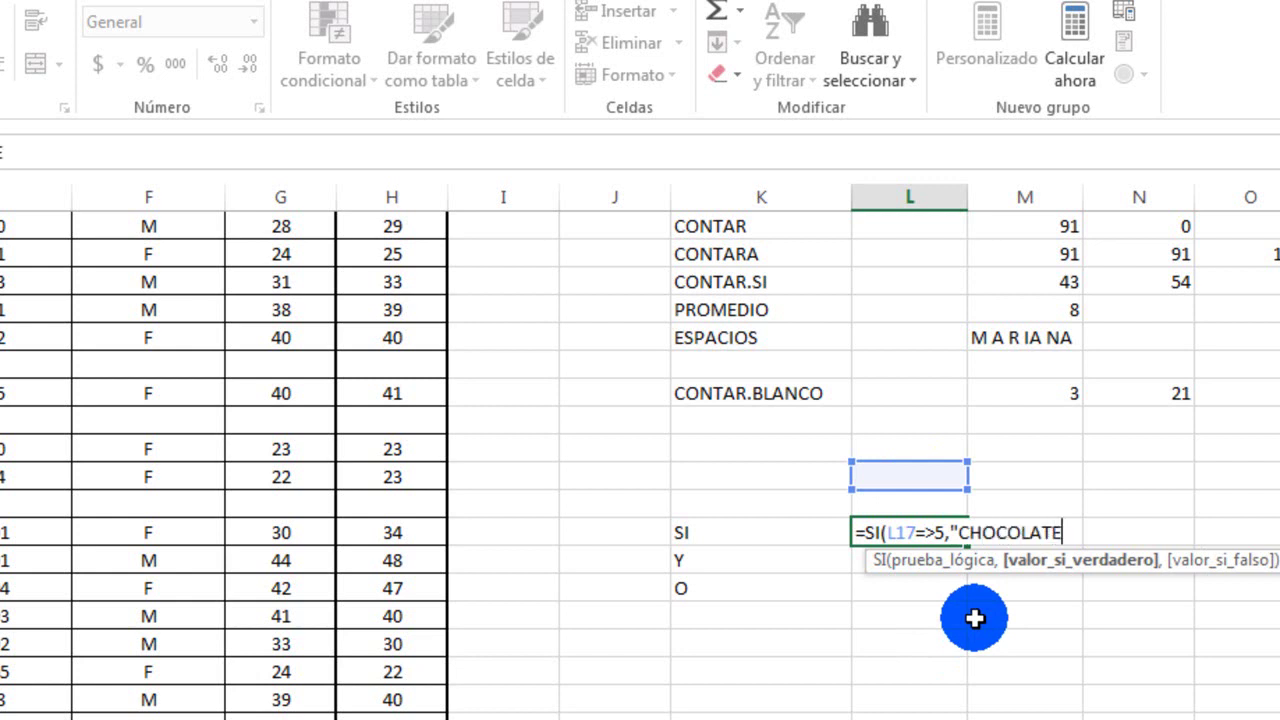
type("\",")
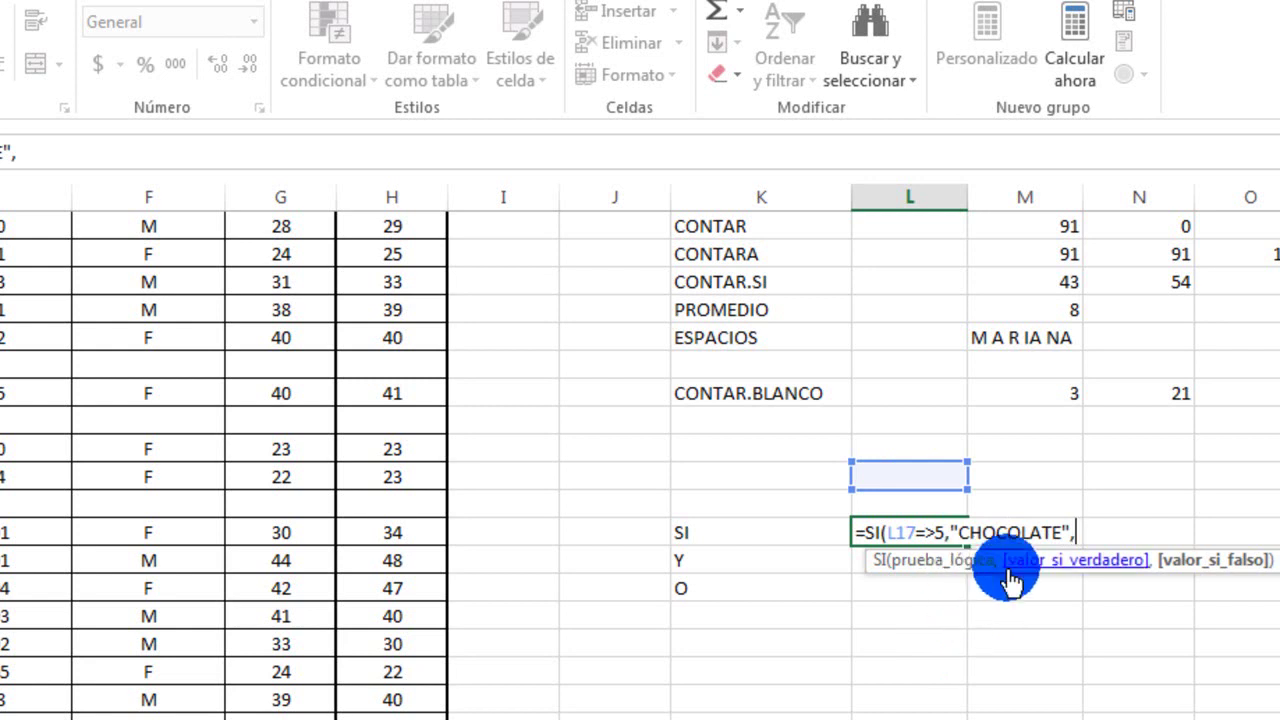
type("PAS")
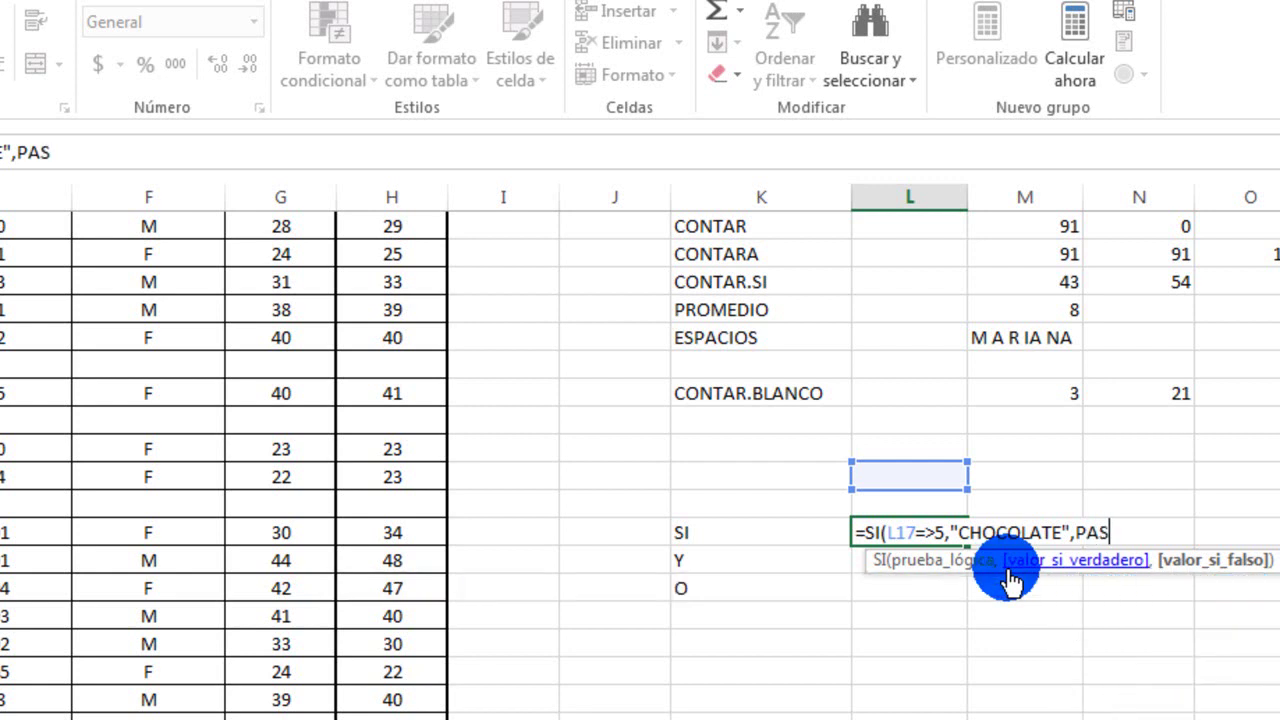
type("TEL\"")
left_click(1083, 527)
type("\"")
left_click(1163, 532)
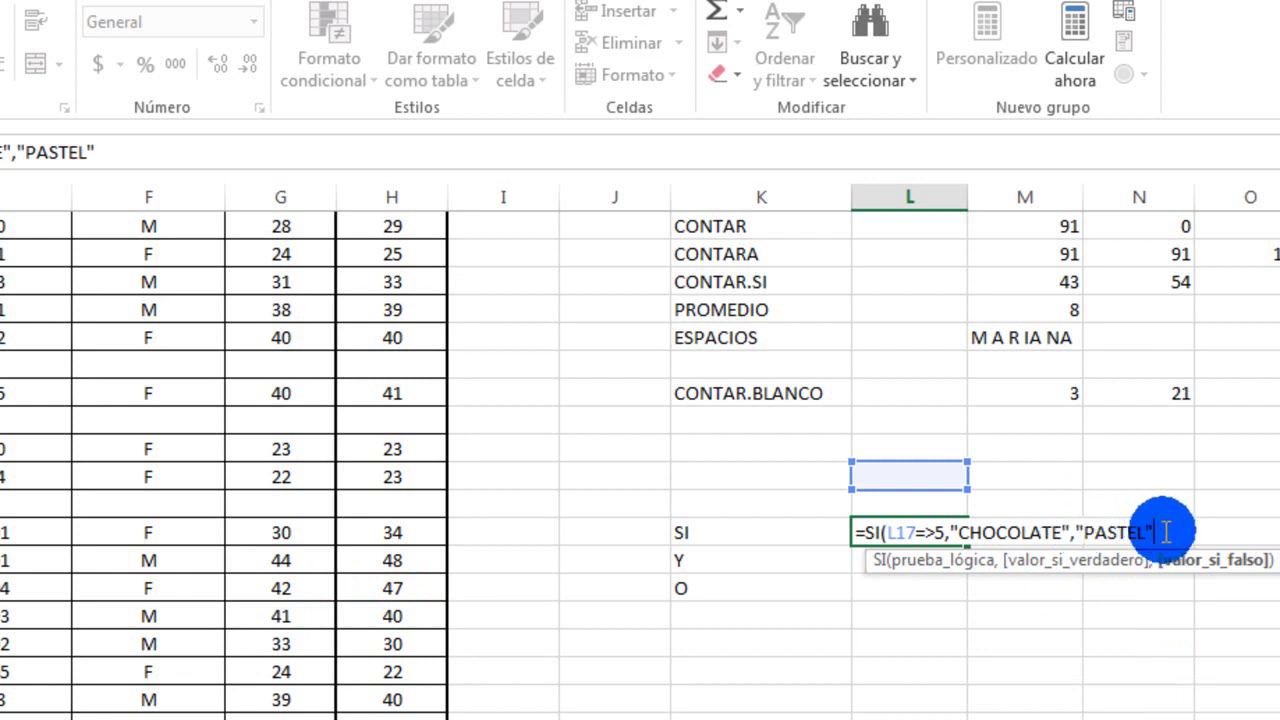
type(")")
key("Return")
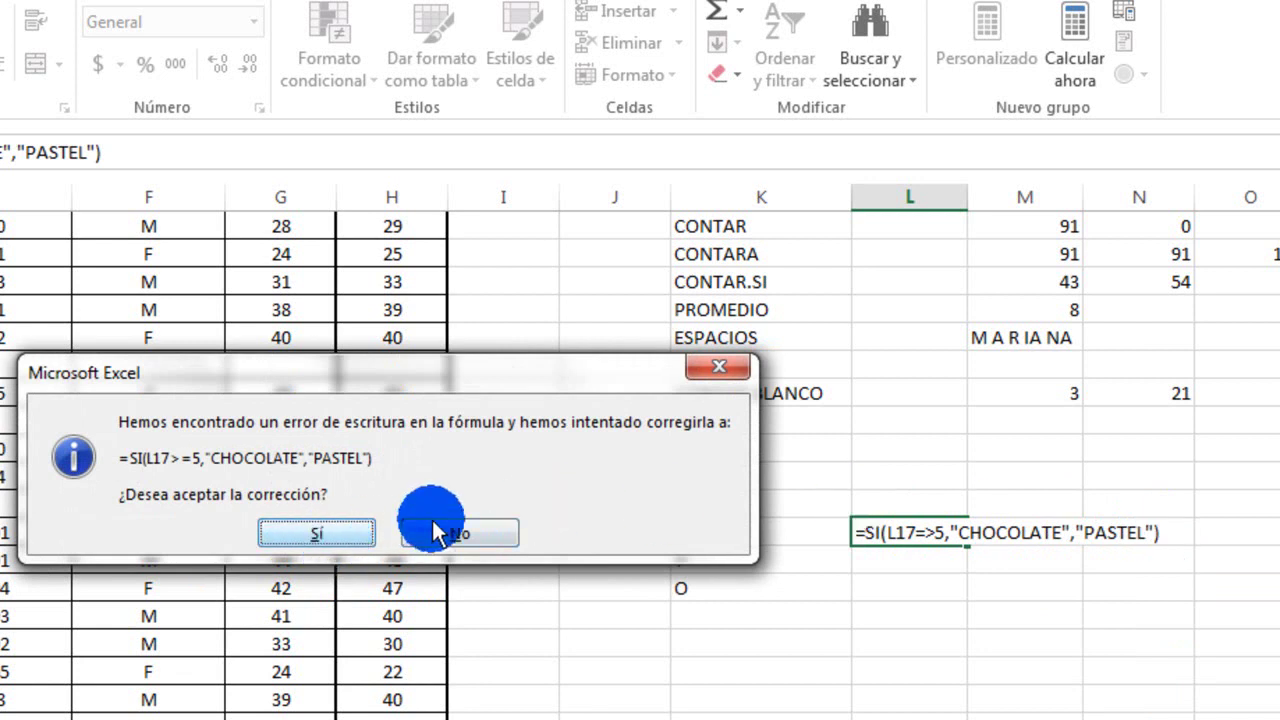
left_click(346, 540)
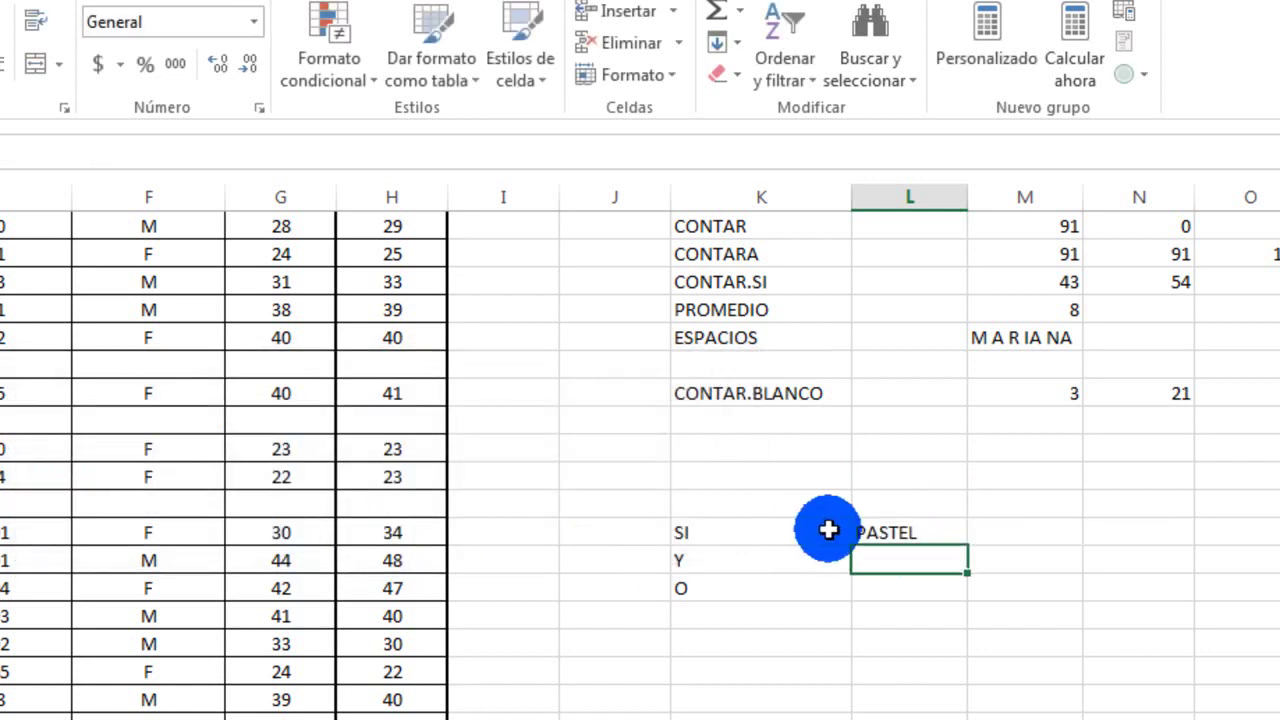
- Test the SI formula in L19 by entering the values 5 and 9 one after the other in L17
left_click(876, 536)
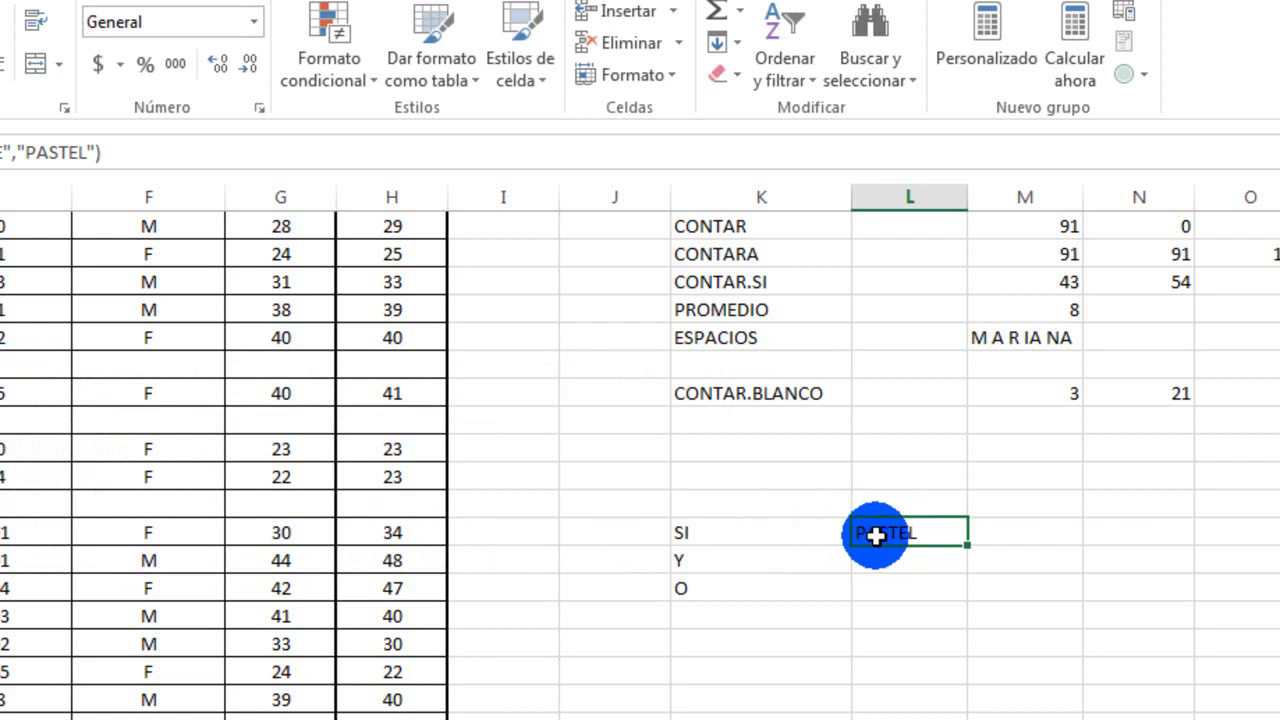
scroll(876, 536, "right", 5)
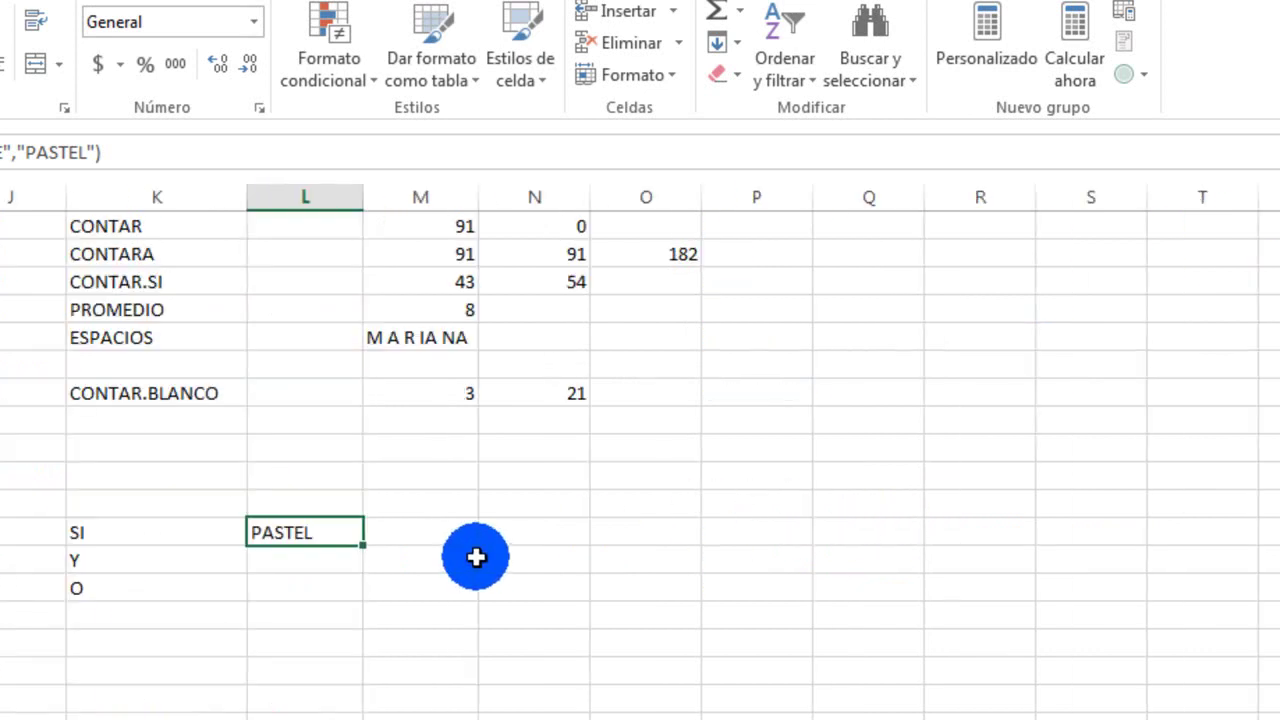
left_click(320, 482)
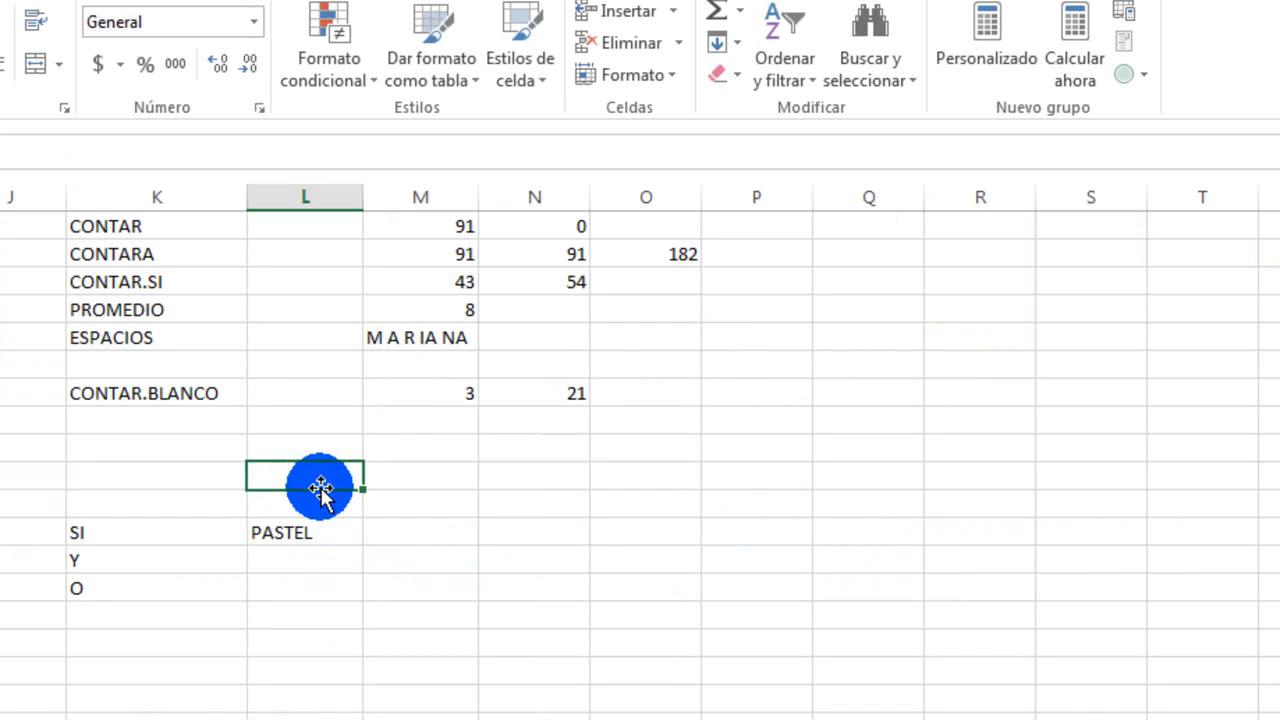
type("5")
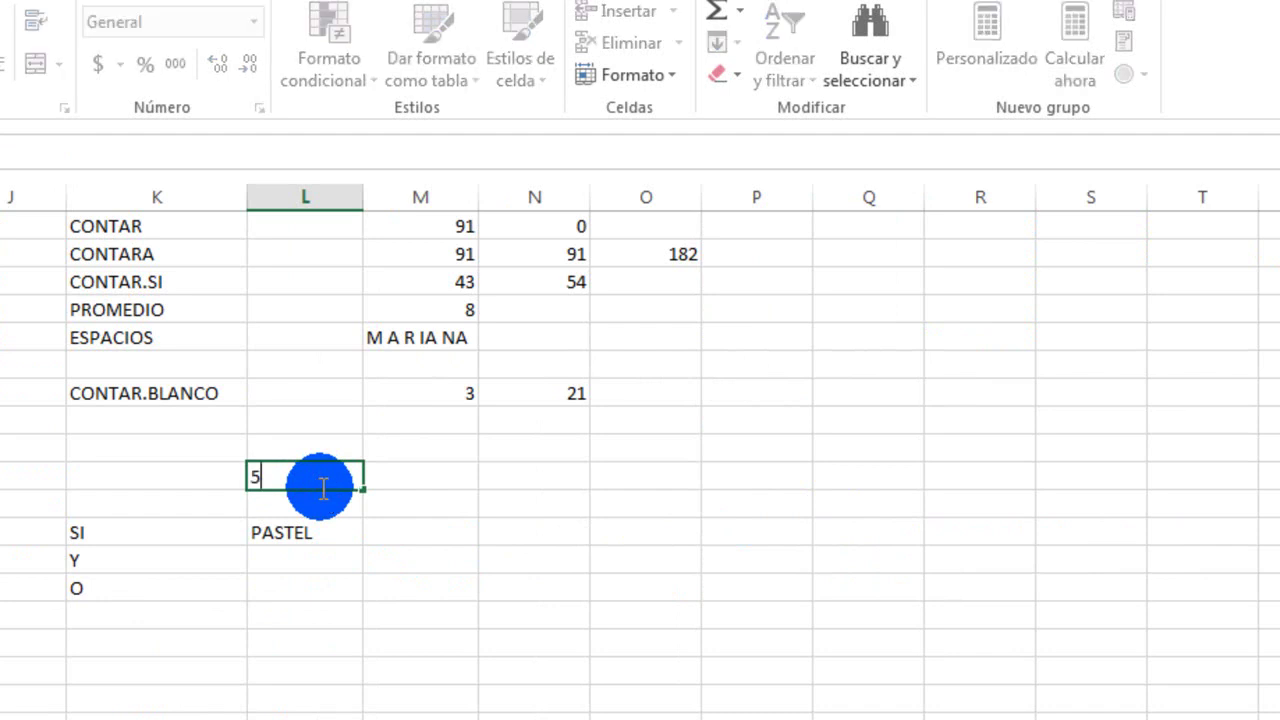
key("Return")
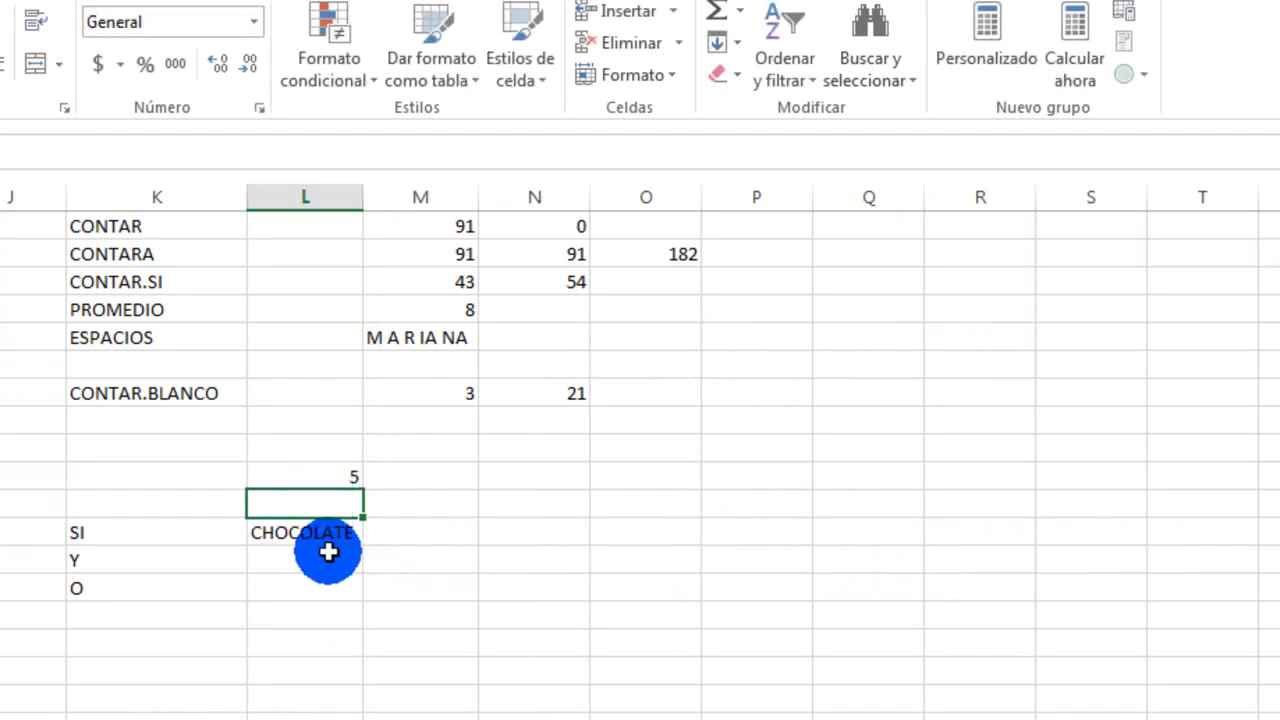
left_click(338, 486)
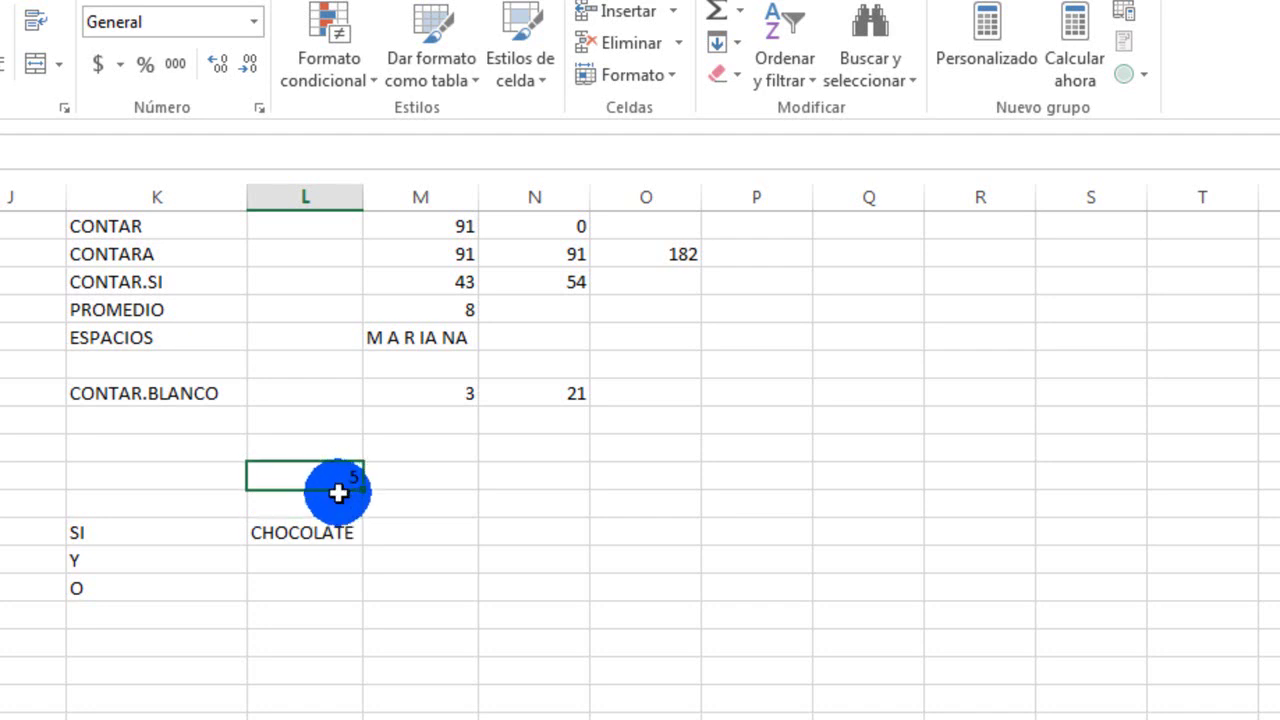
type("9")
key("Return")
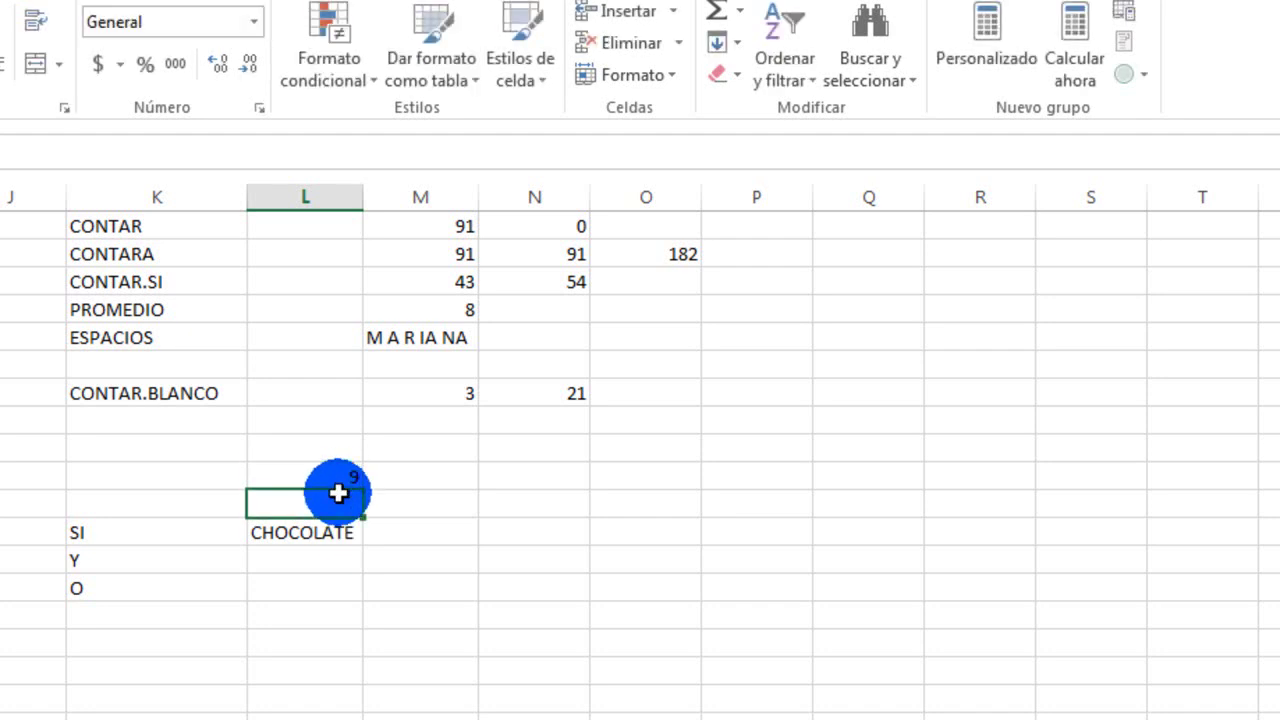
- Set the test value in L17 to 4 to try the false case of the SI formula
left_click(350, 476)
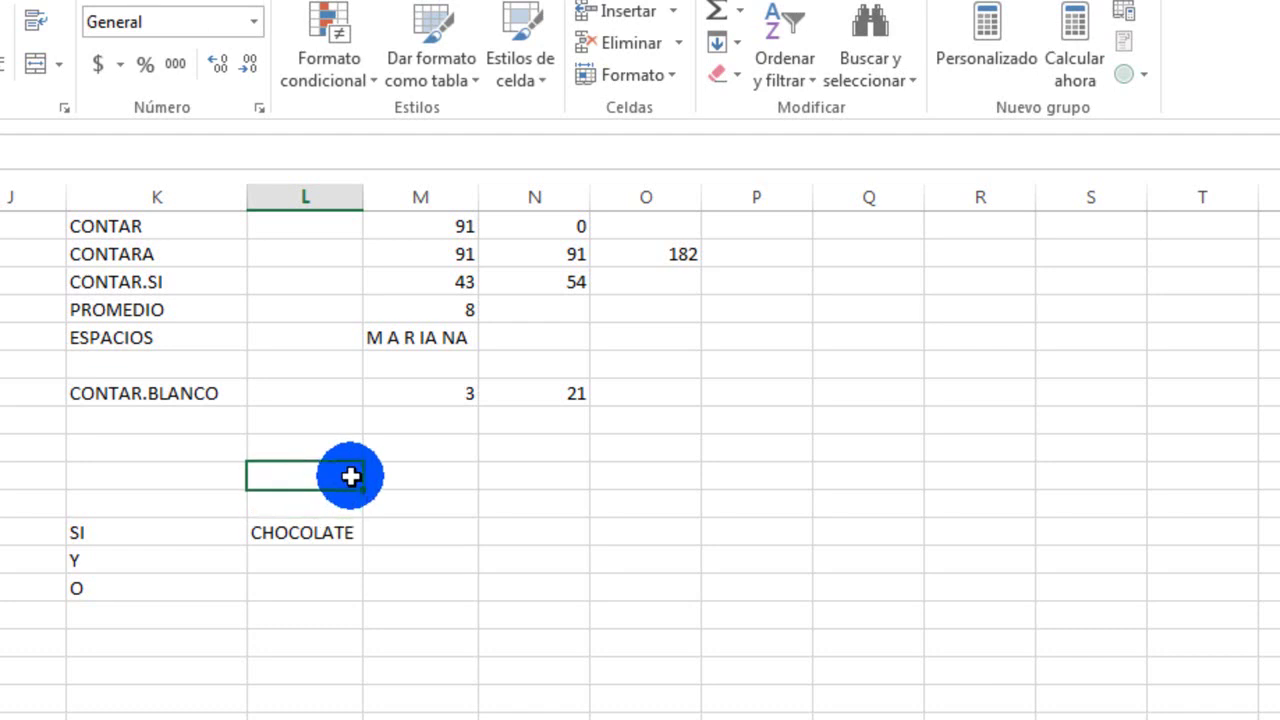
scroll(640, 450, "left", 3)
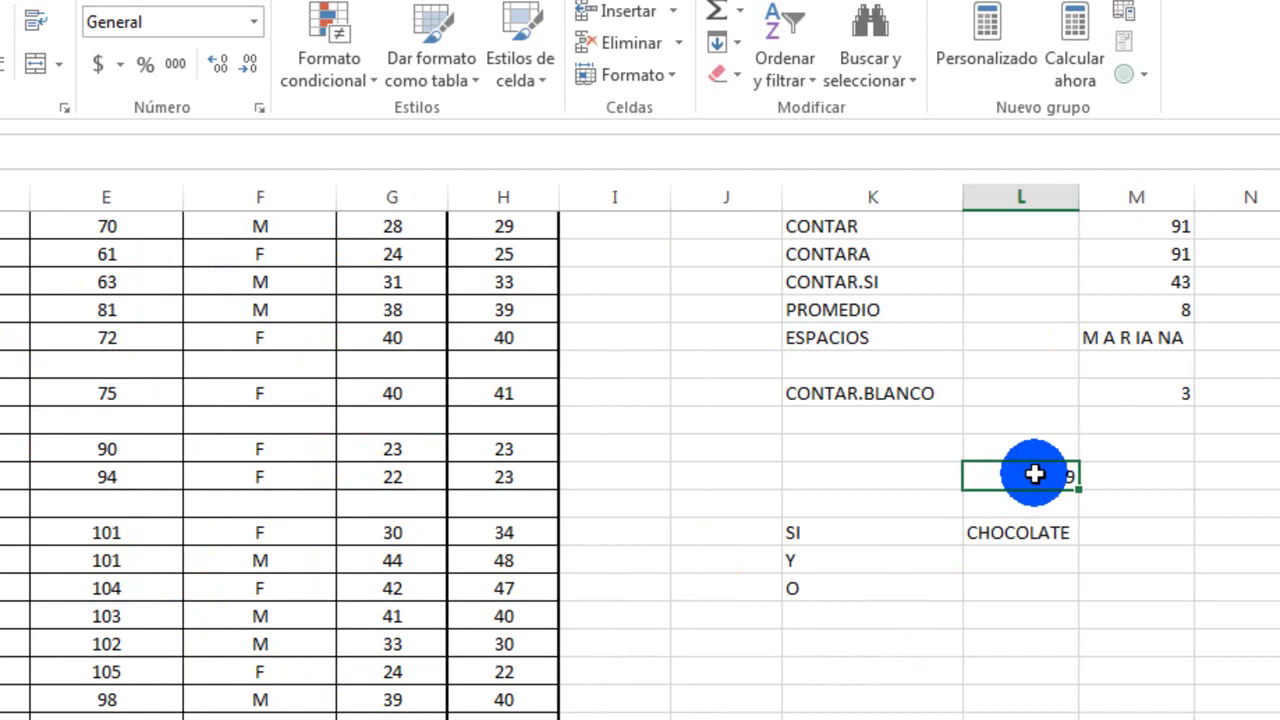
type("4")
key("Return")
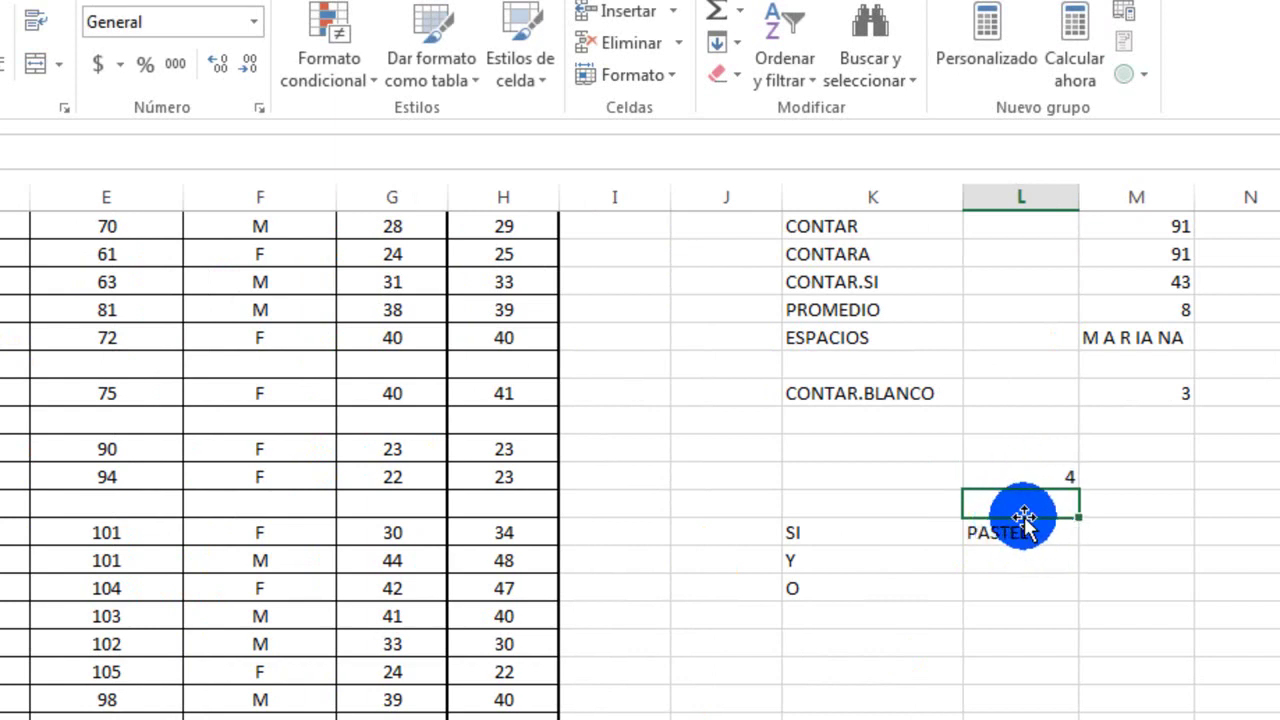
- Highlight the test-value cell L17 with a yellow fill
left_click(1057, 476)
key("Delete")
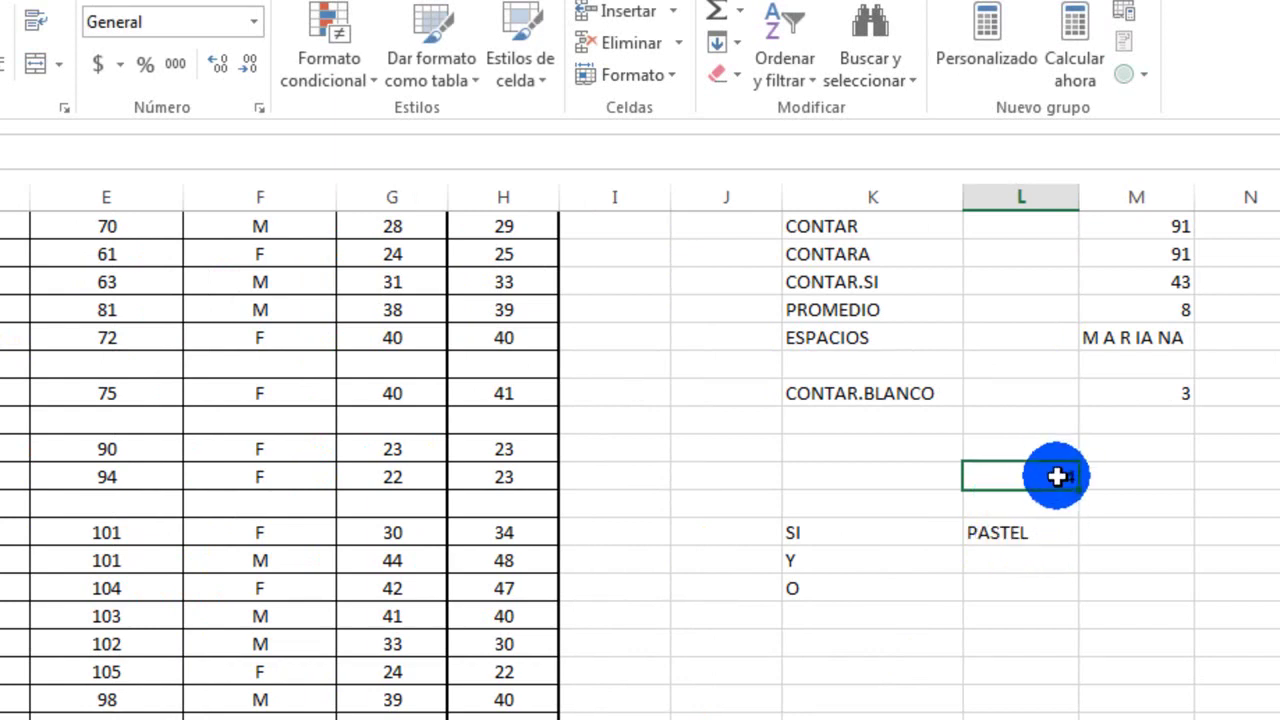
key("ctrl+z")
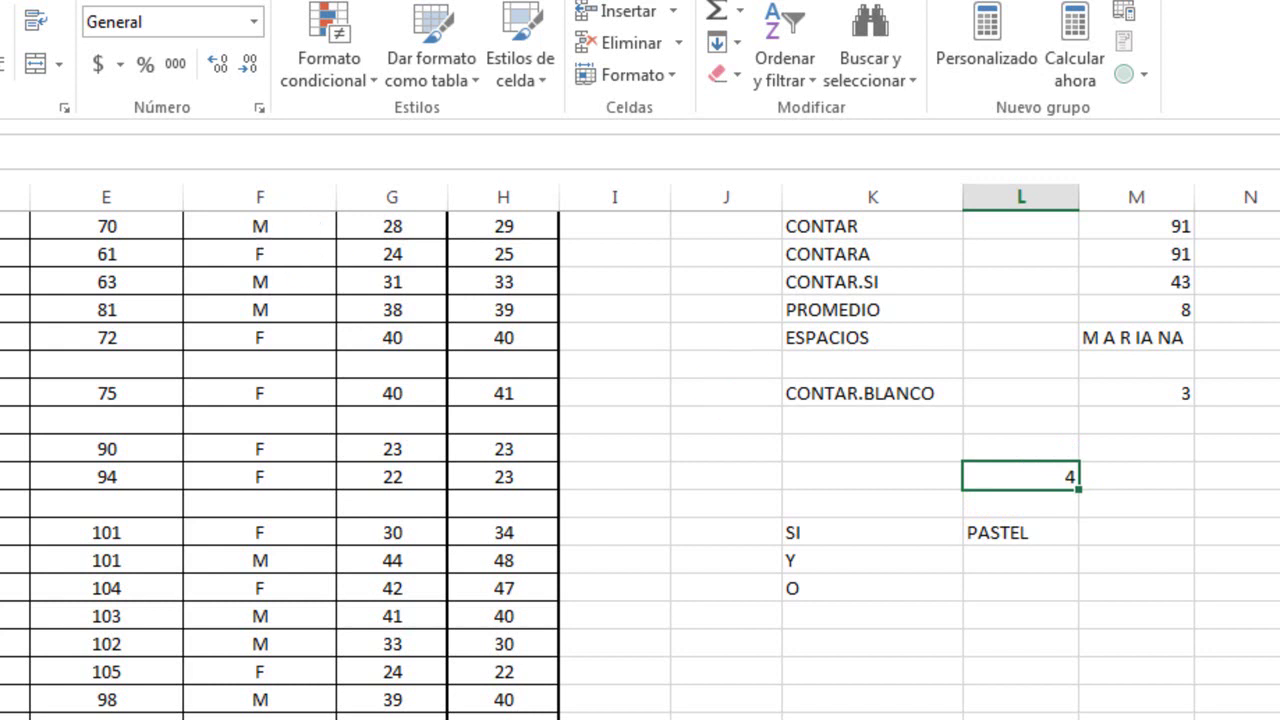
left_click(974, 638)
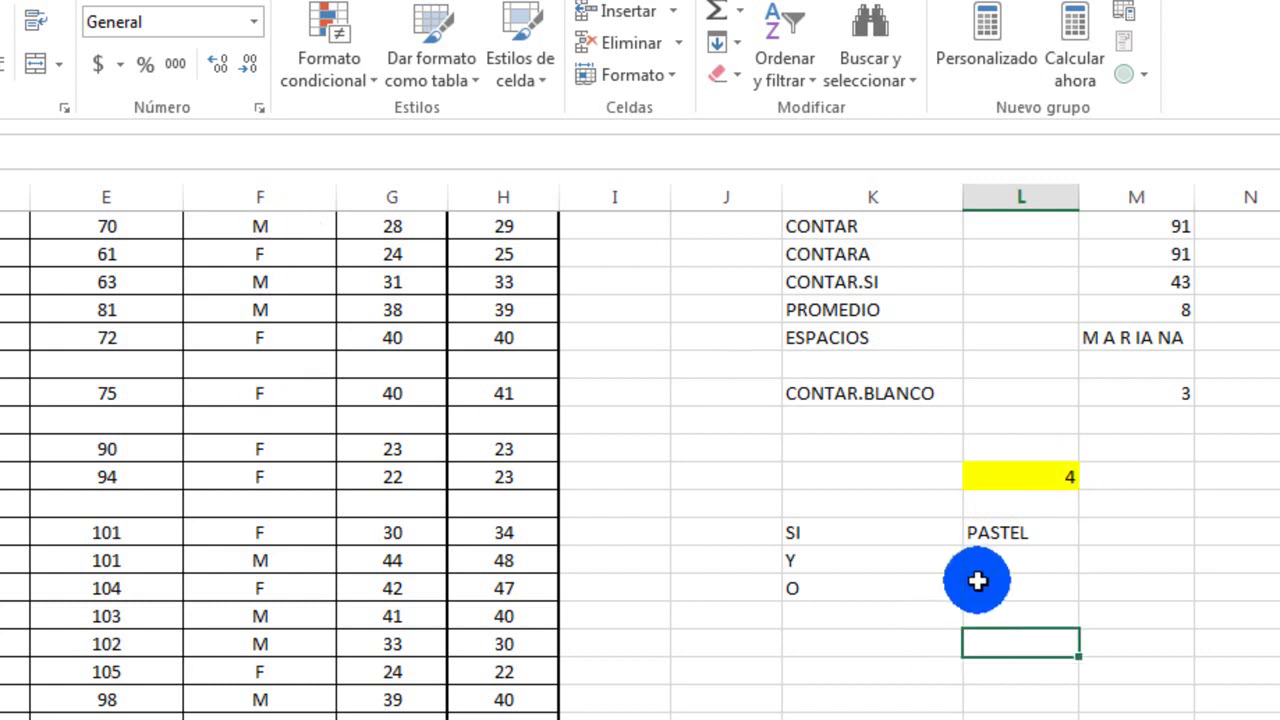
- Set the yellow cell L17 to 6 and review the logical test of the SI formula in L19
left_click(1031, 484)
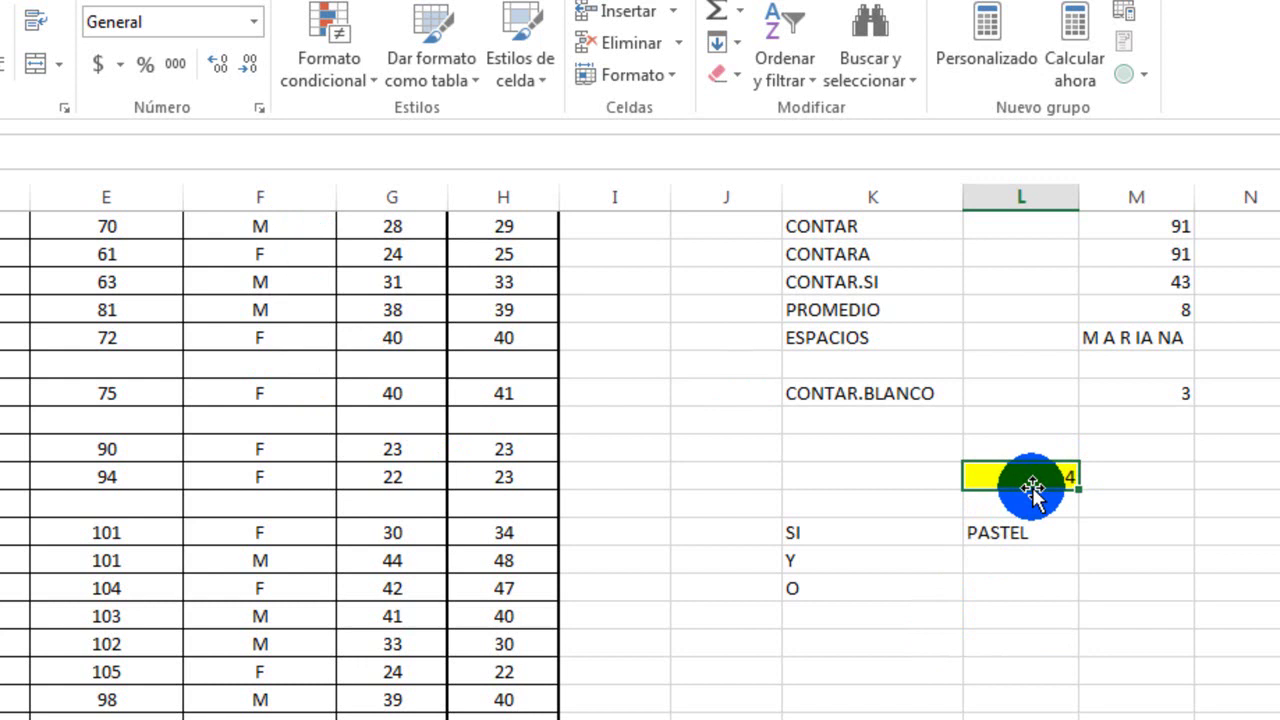
type("6")
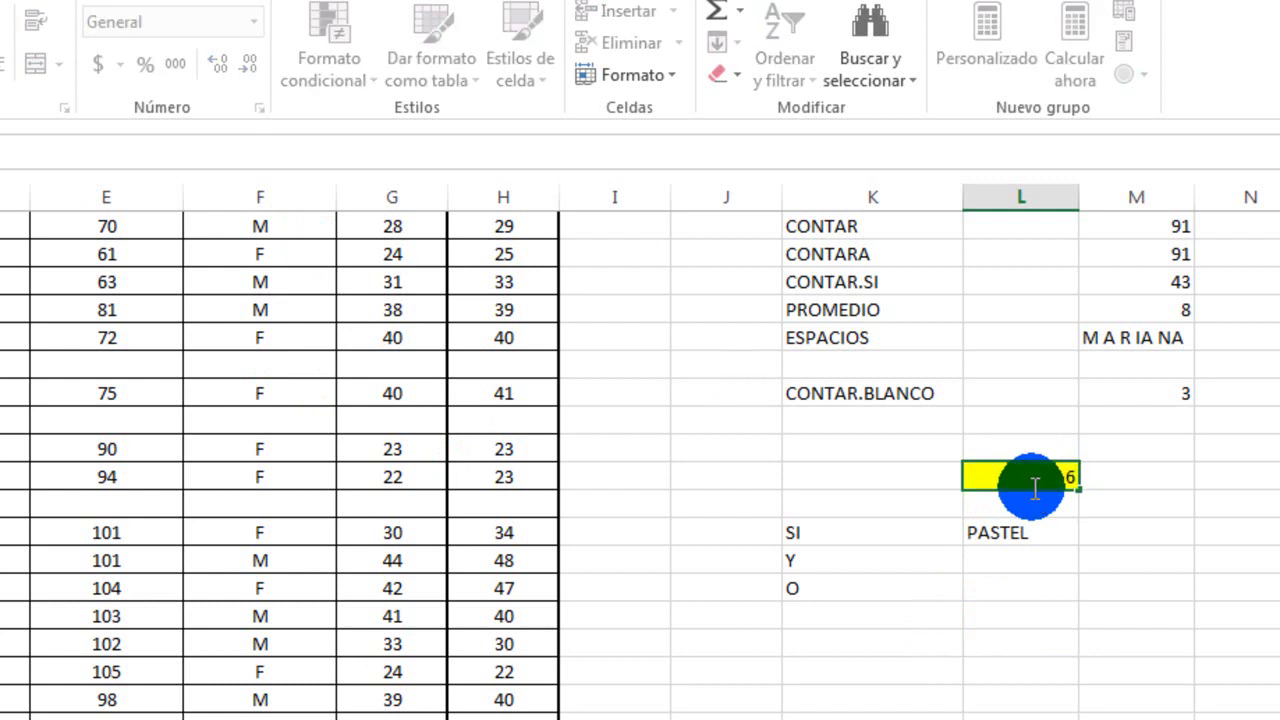
key("Return")
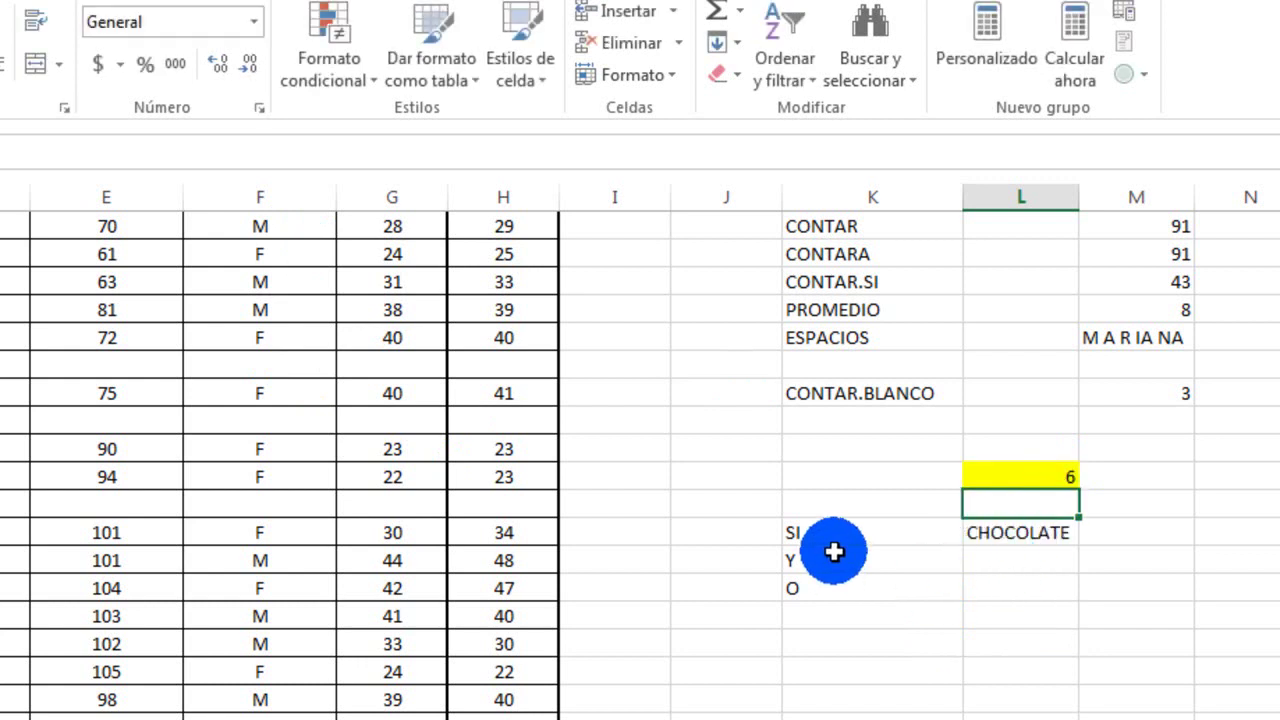
left_click(1058, 537)
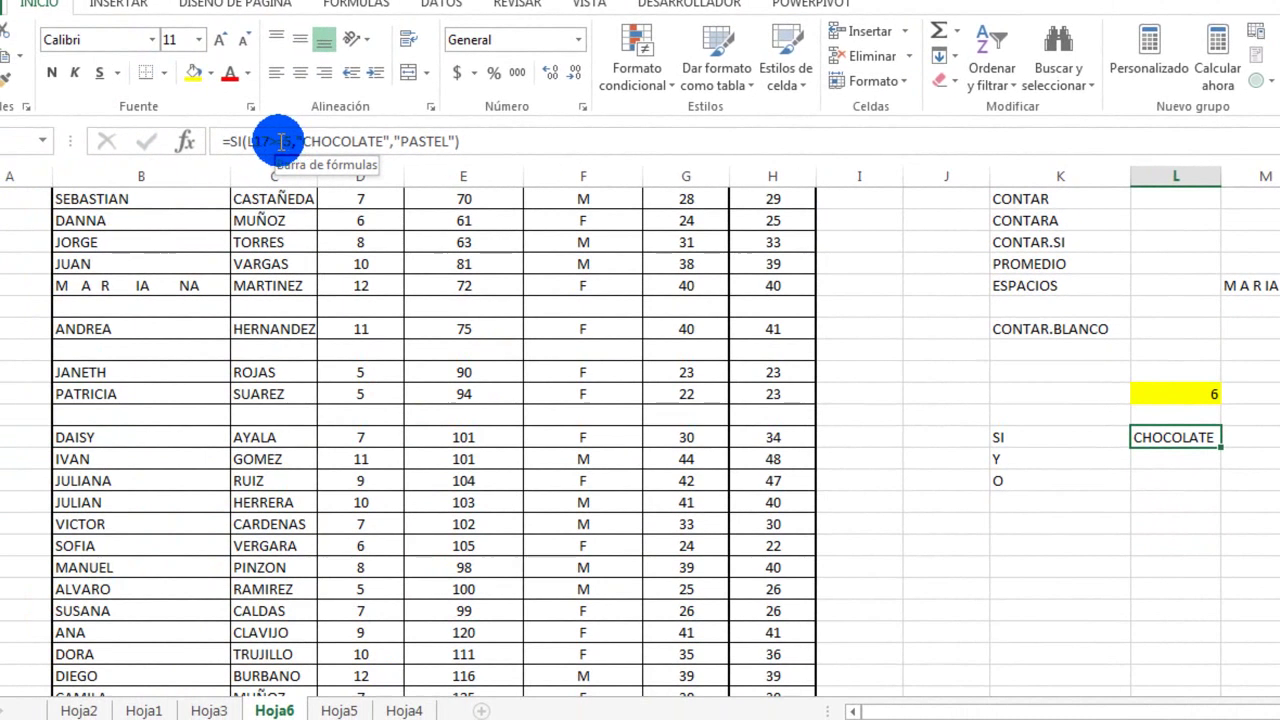
mouse_move(280, 141)
left_mouse_down()
mouse_move(266, 139)
mouse_move(286, 139)
left_mouse_up()
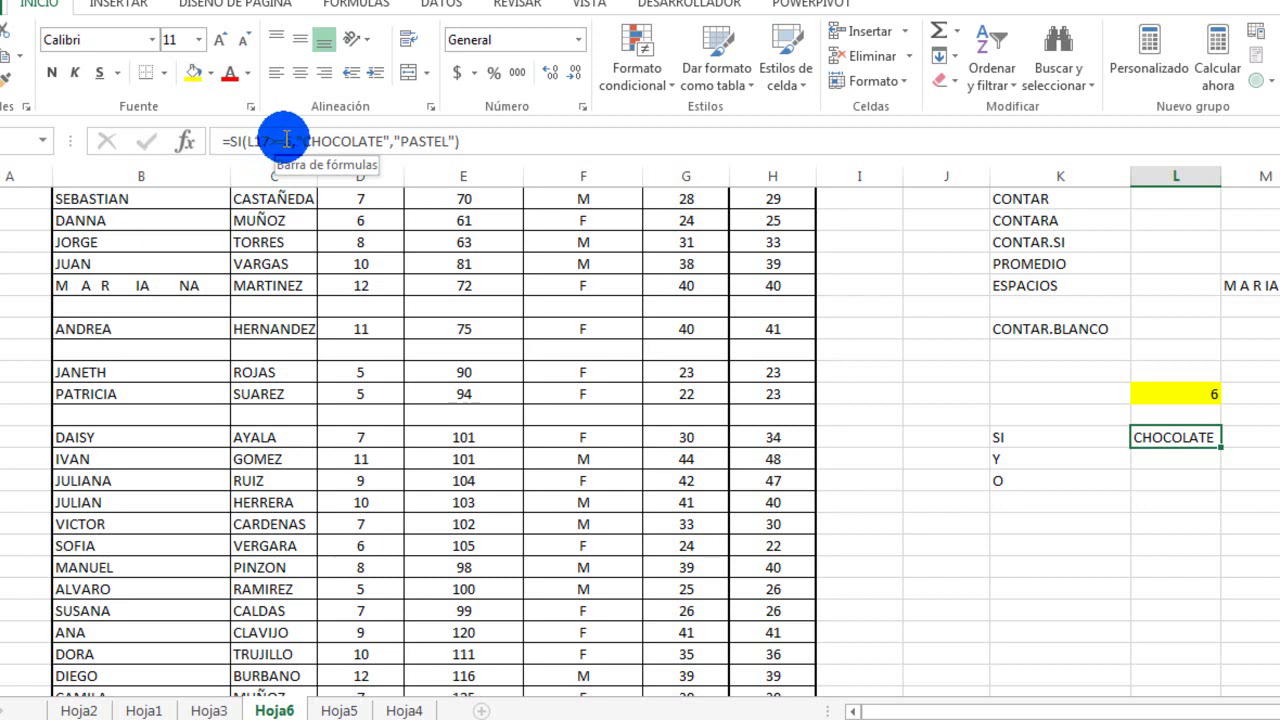
left_click_drag(286, 139, 288, 139)
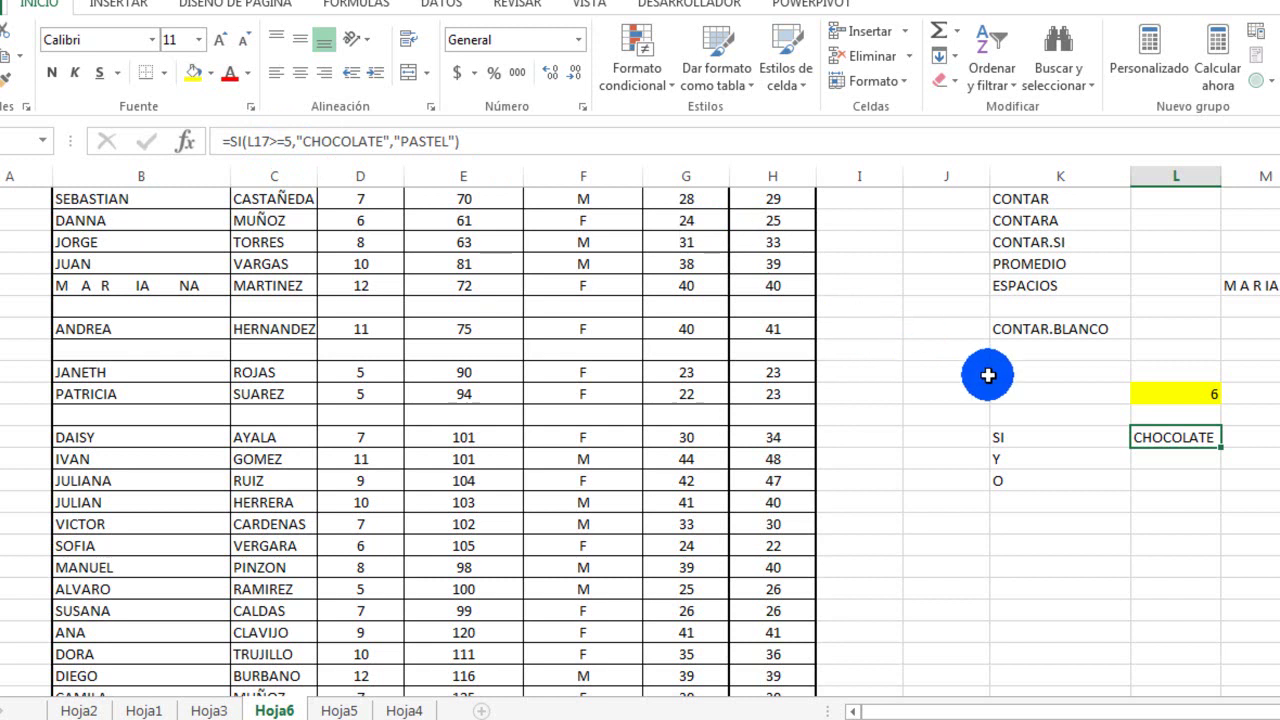
- Set the test value in the yellow cell L17 to 3
left_click(1188, 394)
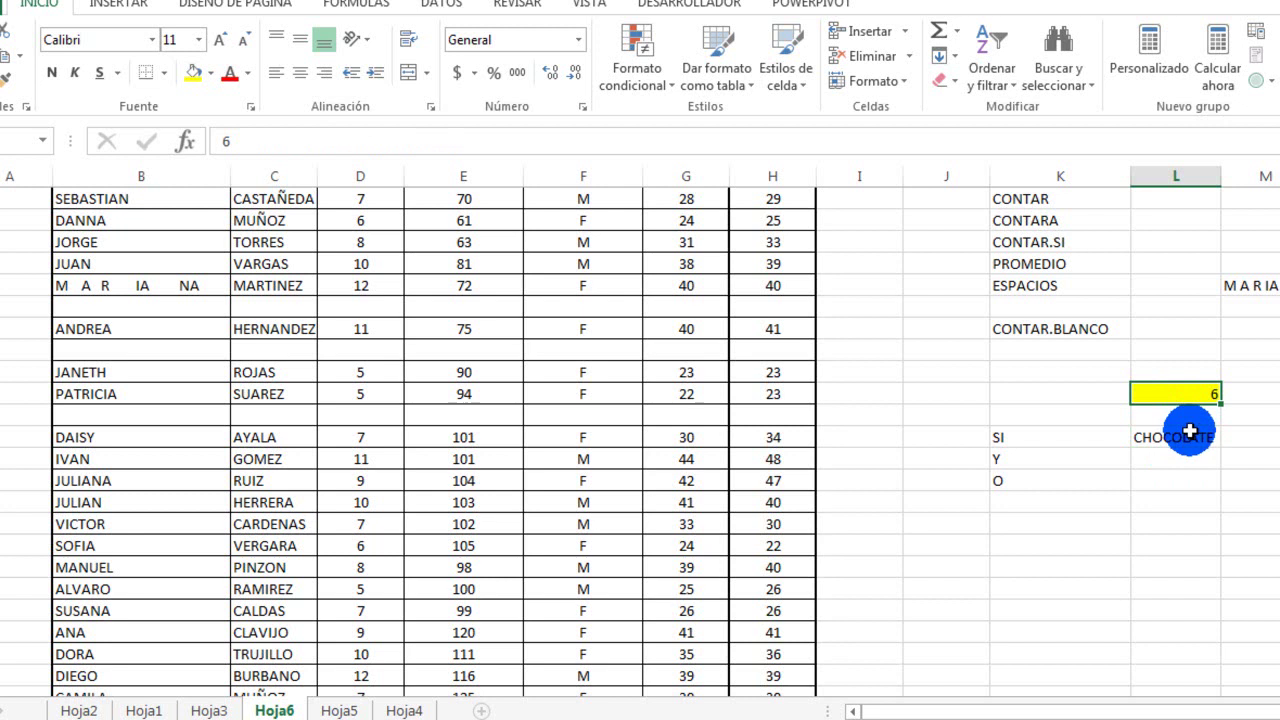
type("3")
key("Return")
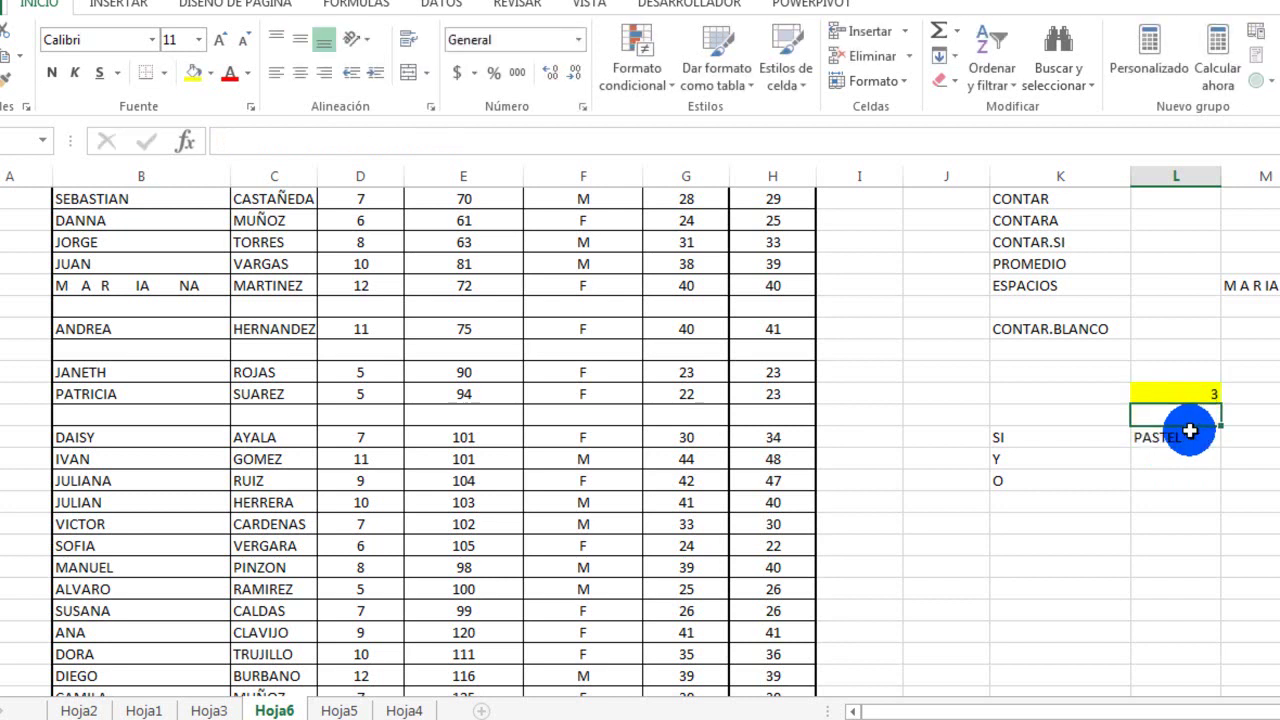
left_click(1178, 462)
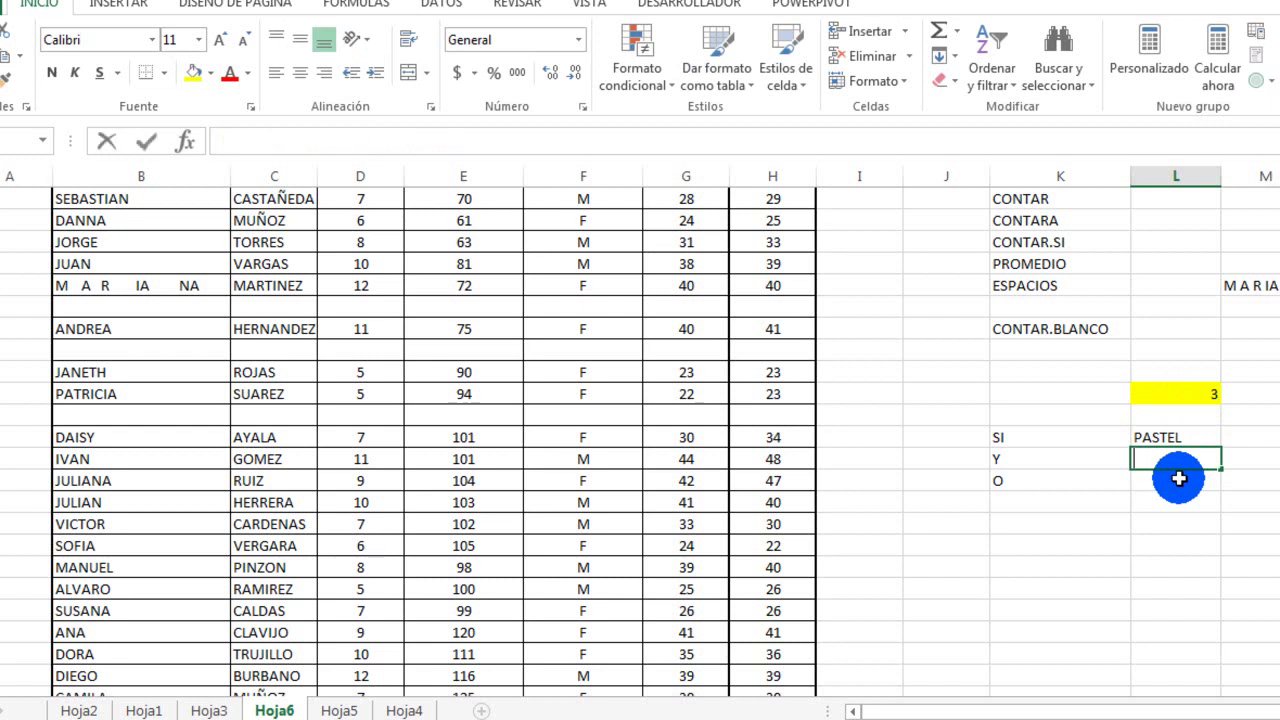
type("=Y")
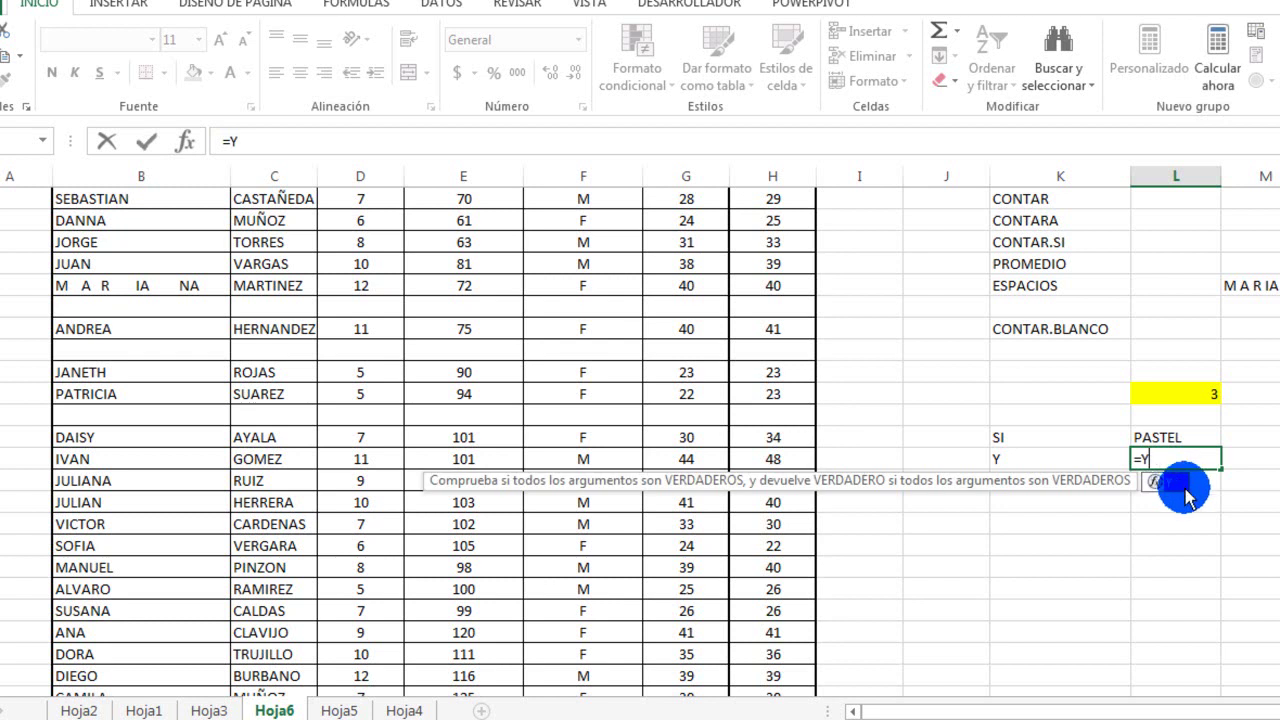
double_click(1178, 483)
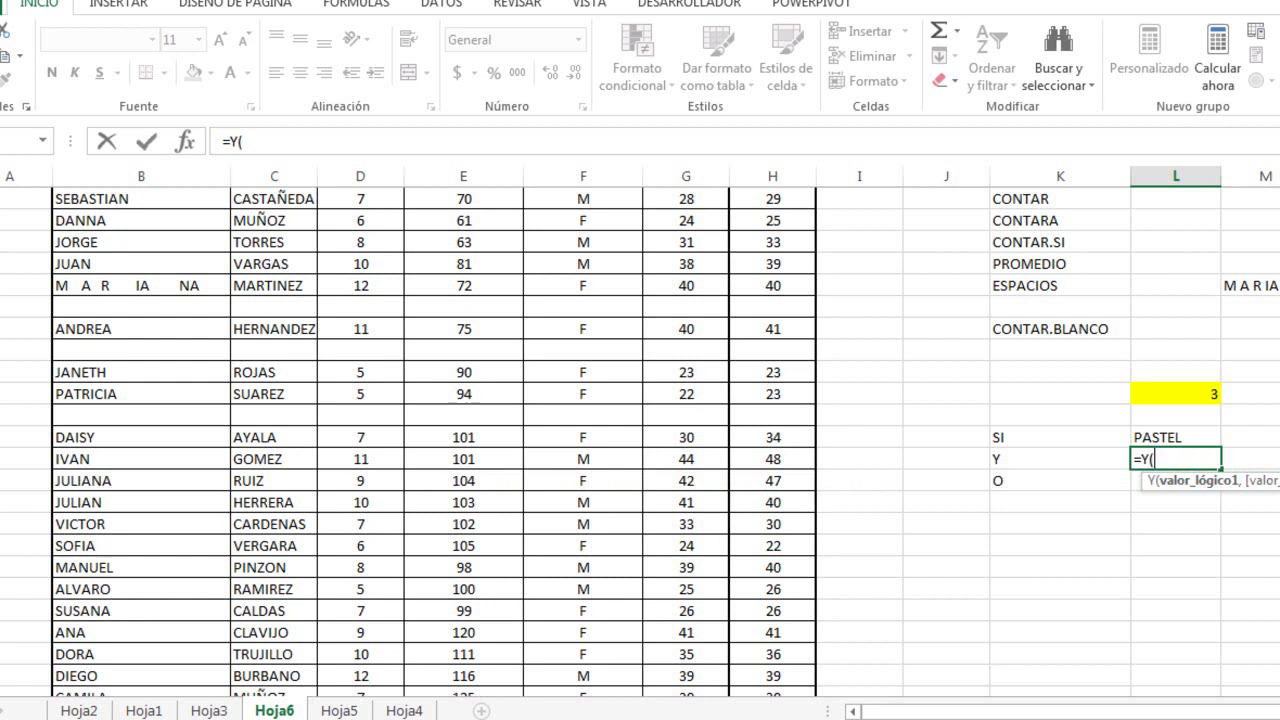
left_click(1207, 397)
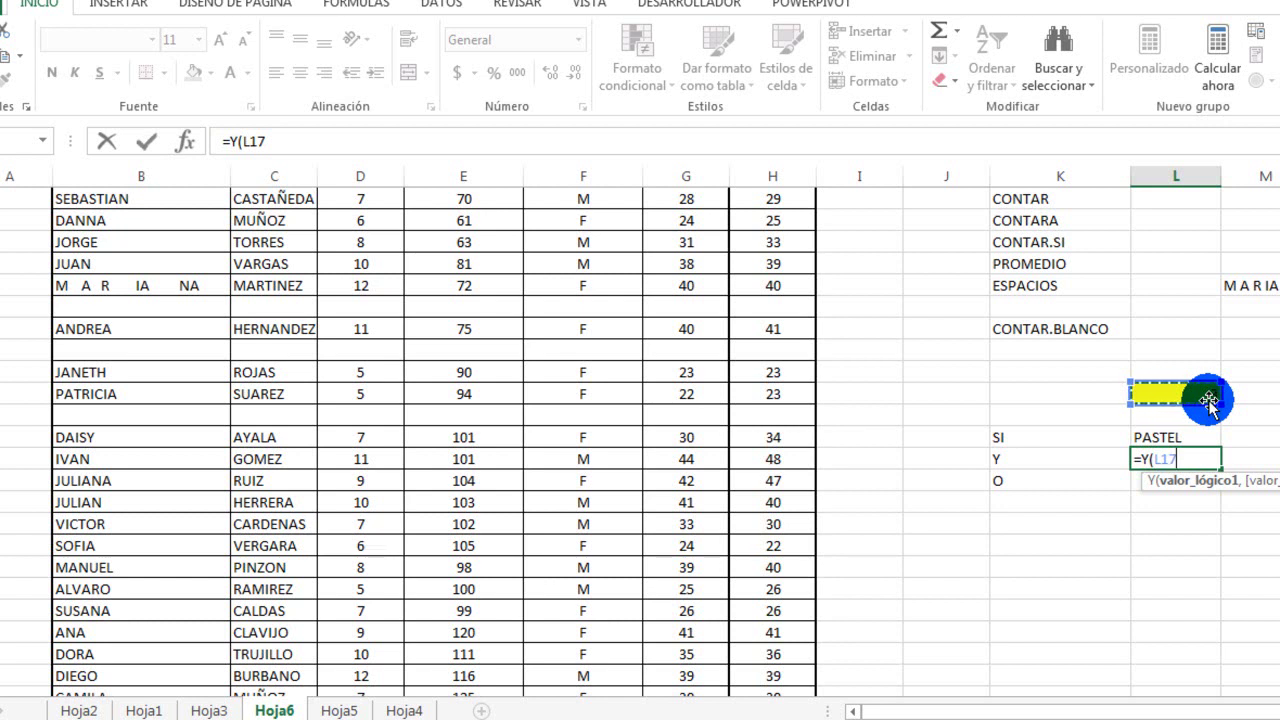
key("BackSpace")
key("BackSpace")
key("BackSpace")
key("BackSpace")
key("BackSpace")
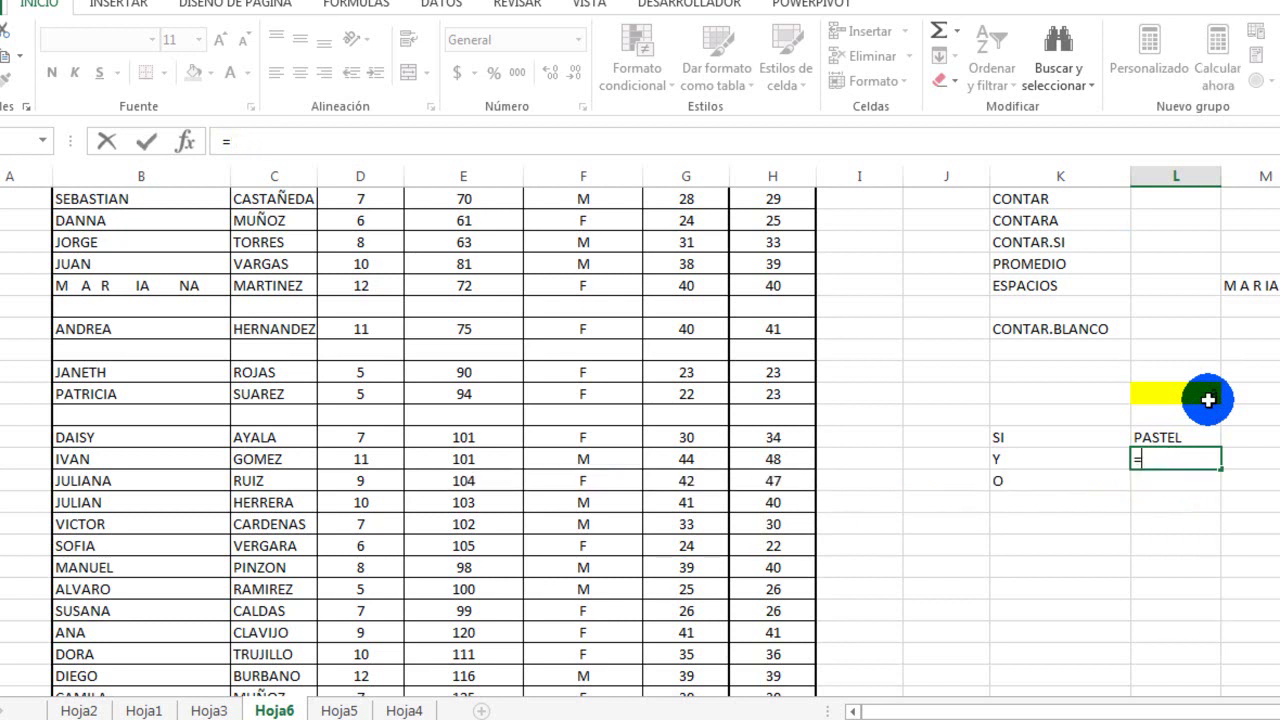
- Start a SI formula in L20 beside the Y label, using Y(L17>=5,L17<=8) as its logical test
type("SI")
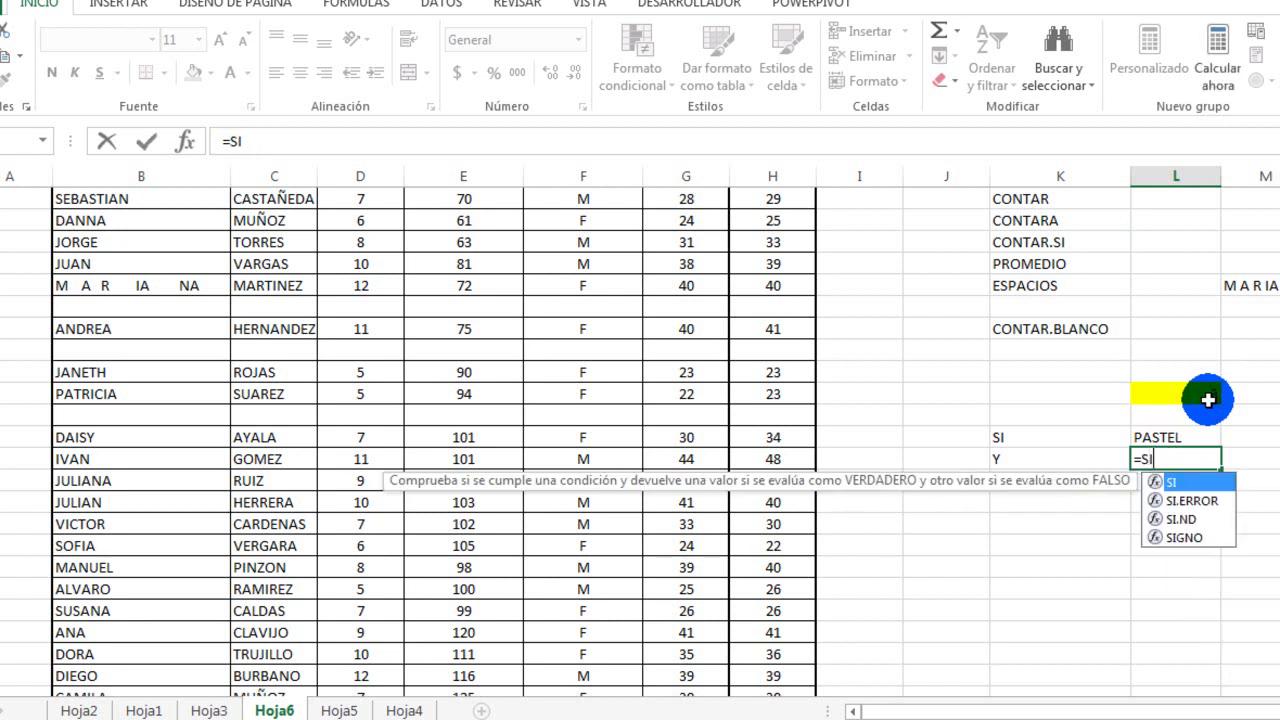
key("BackSpace")
key("BackSpace")
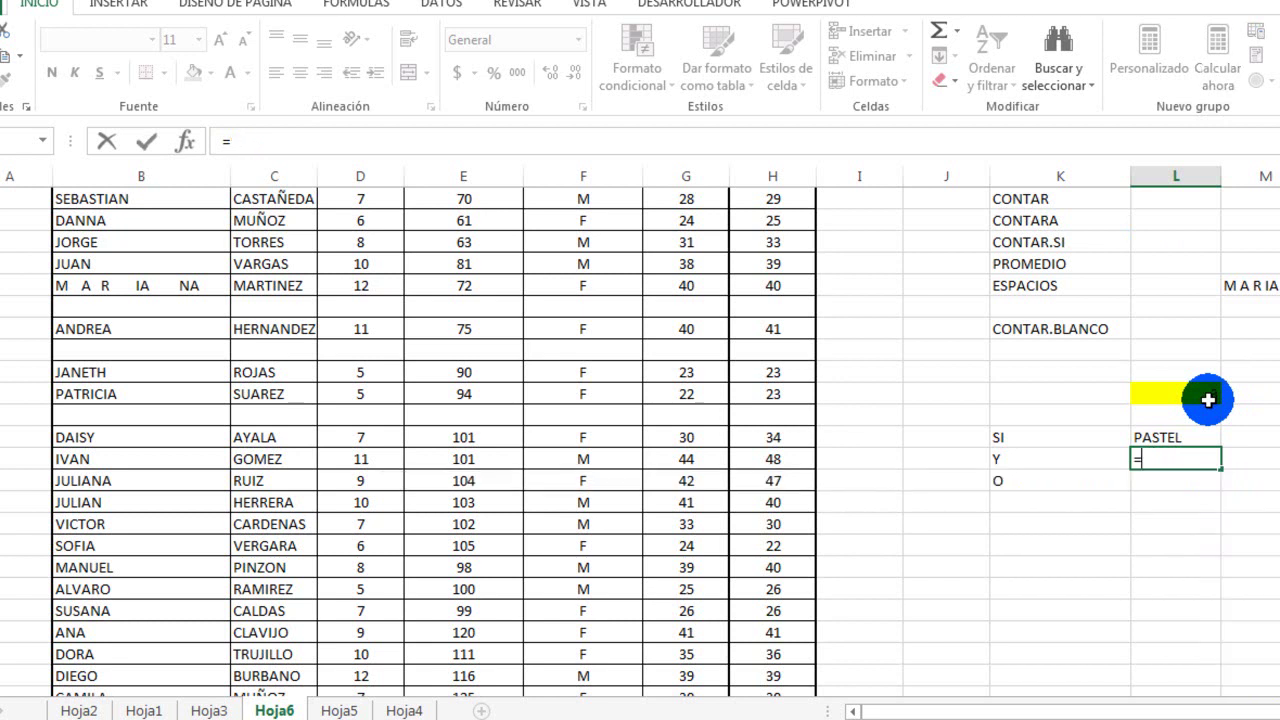
type("SI")
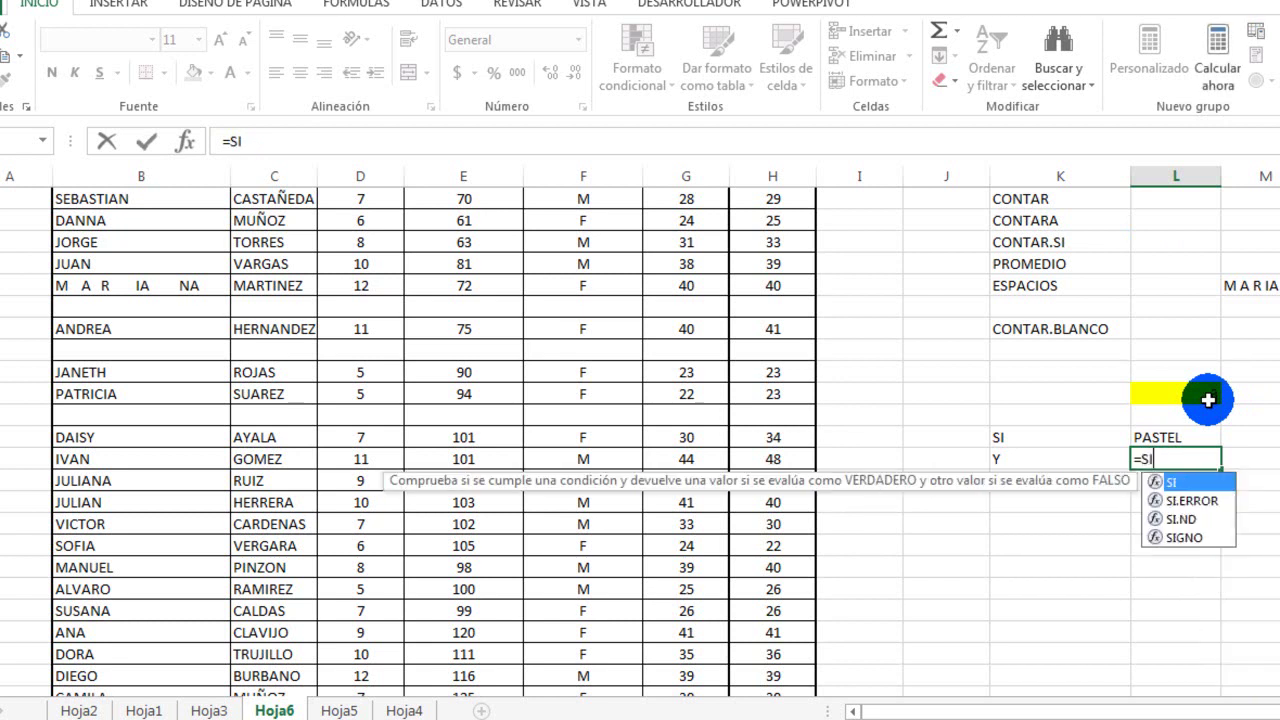
type("(Y")
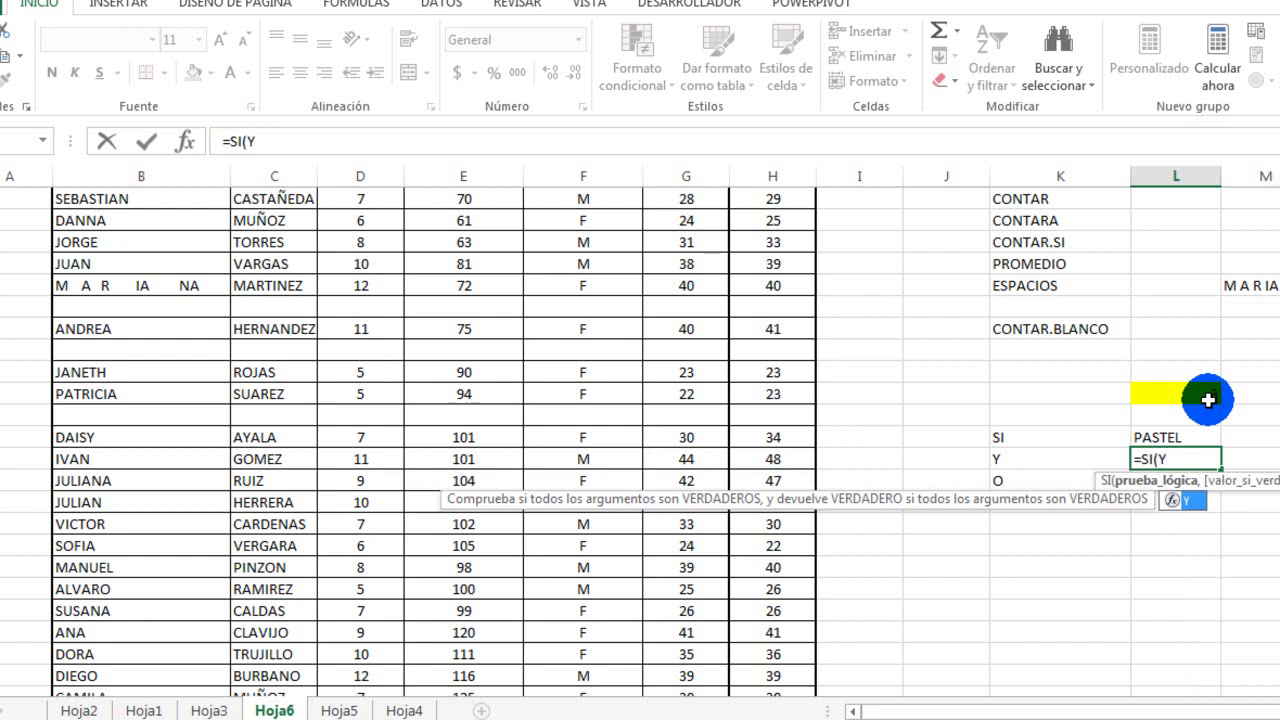
type("(")
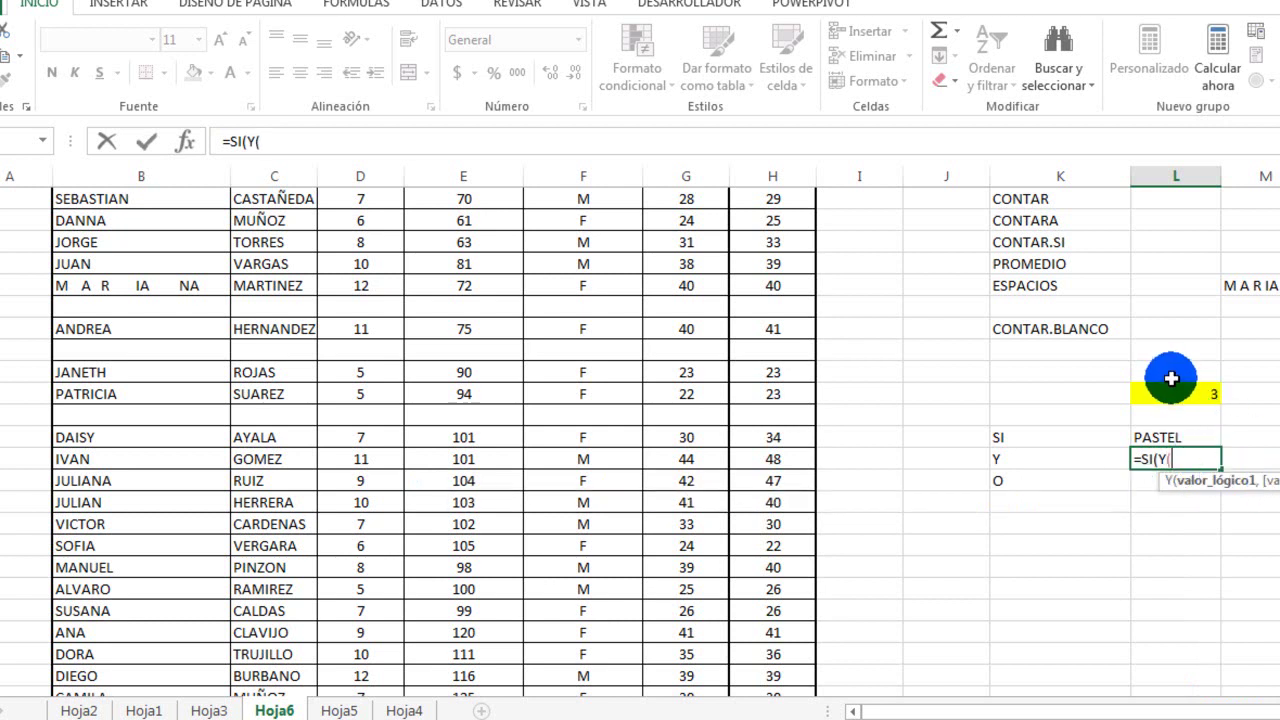
left_click(1177, 389)
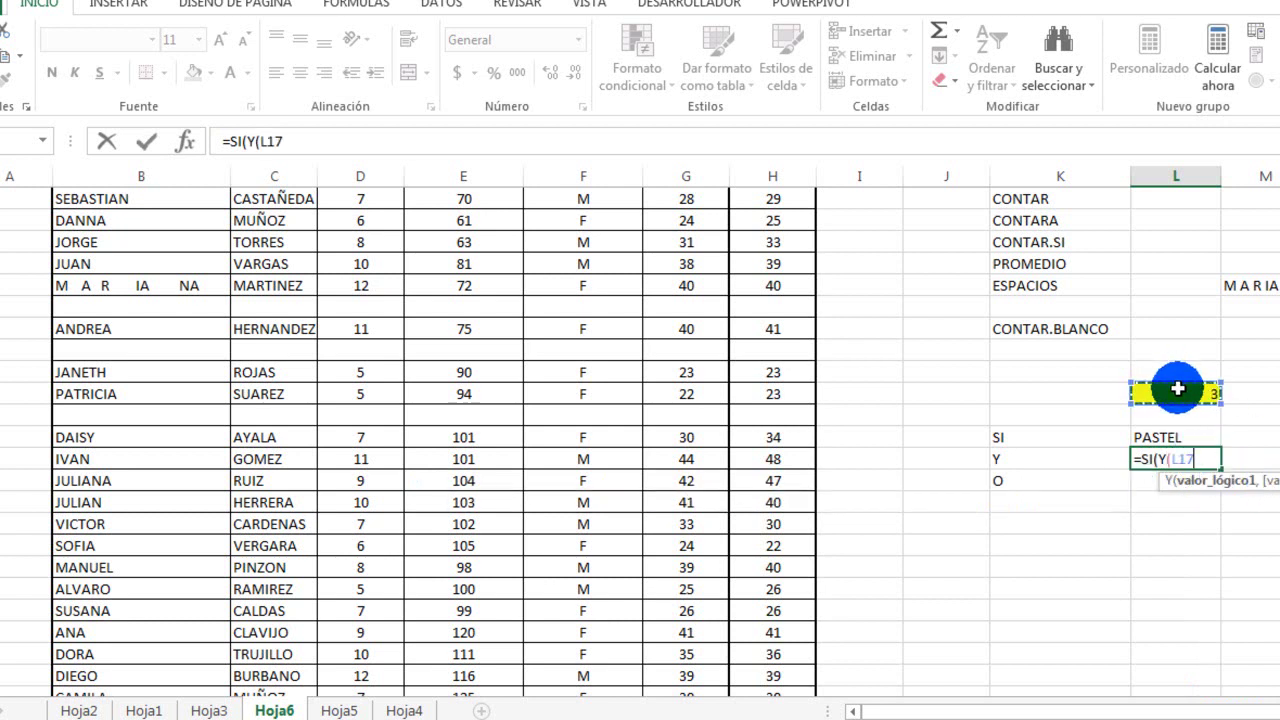
type(">=5,")
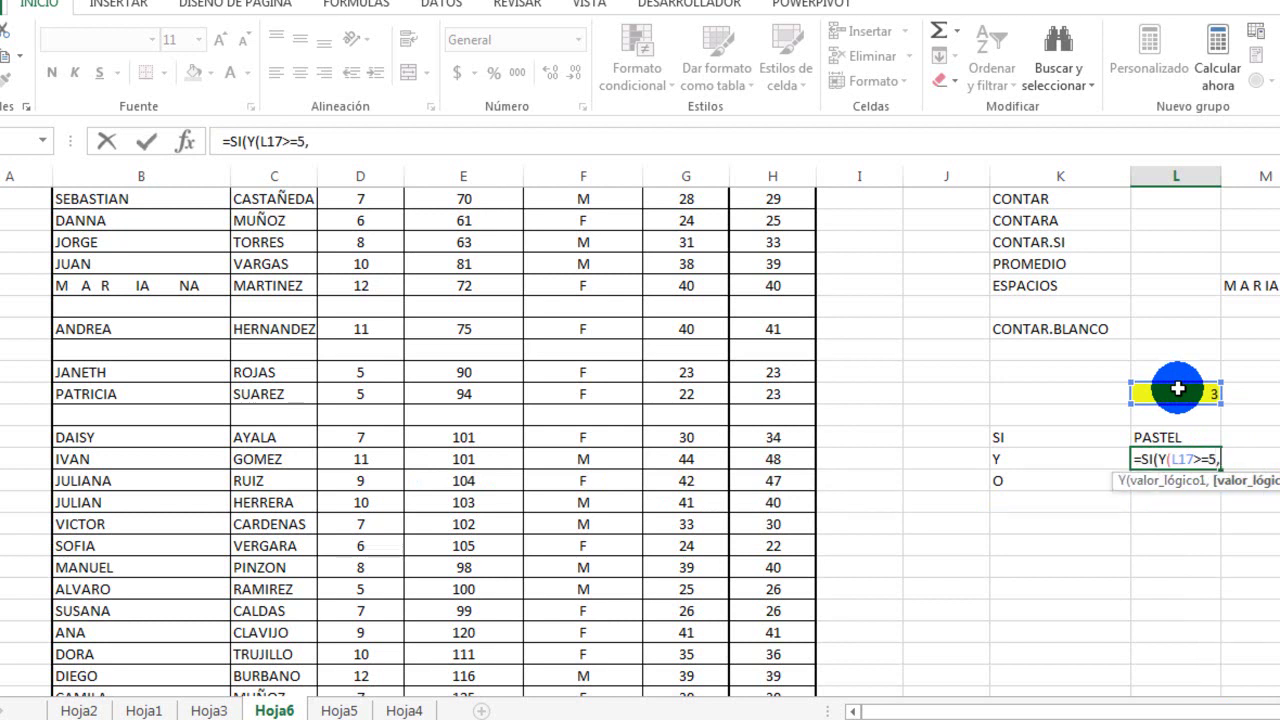
left_click(1177, 395)
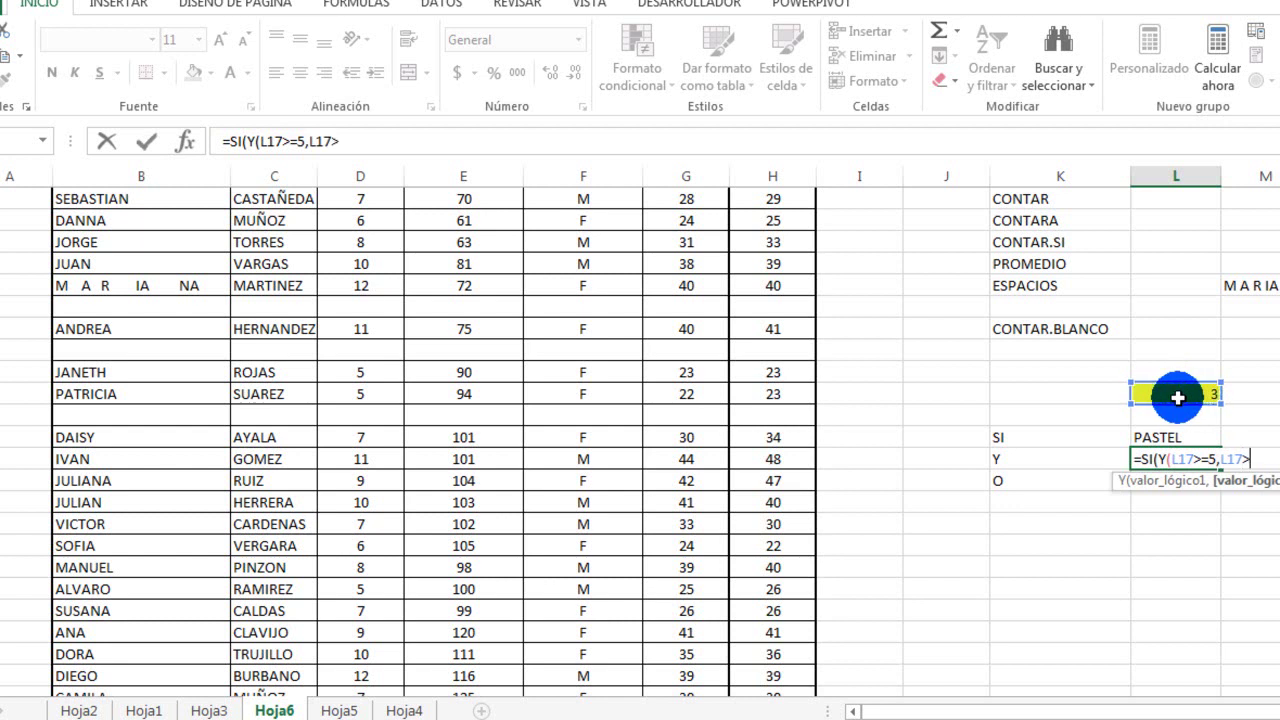
type("<=8")
type(")")
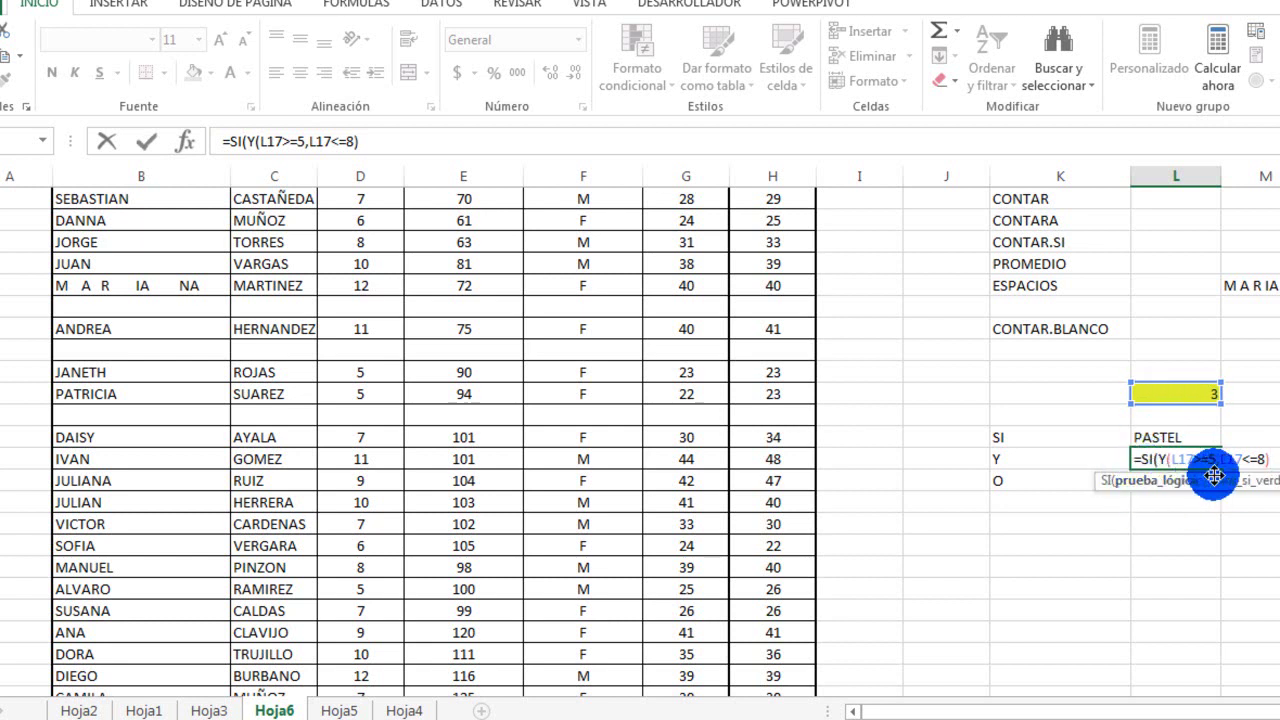
- Complete the L20 formula with "CORRECTO" as the true value and "CORREGIR" as the false value
type(",")
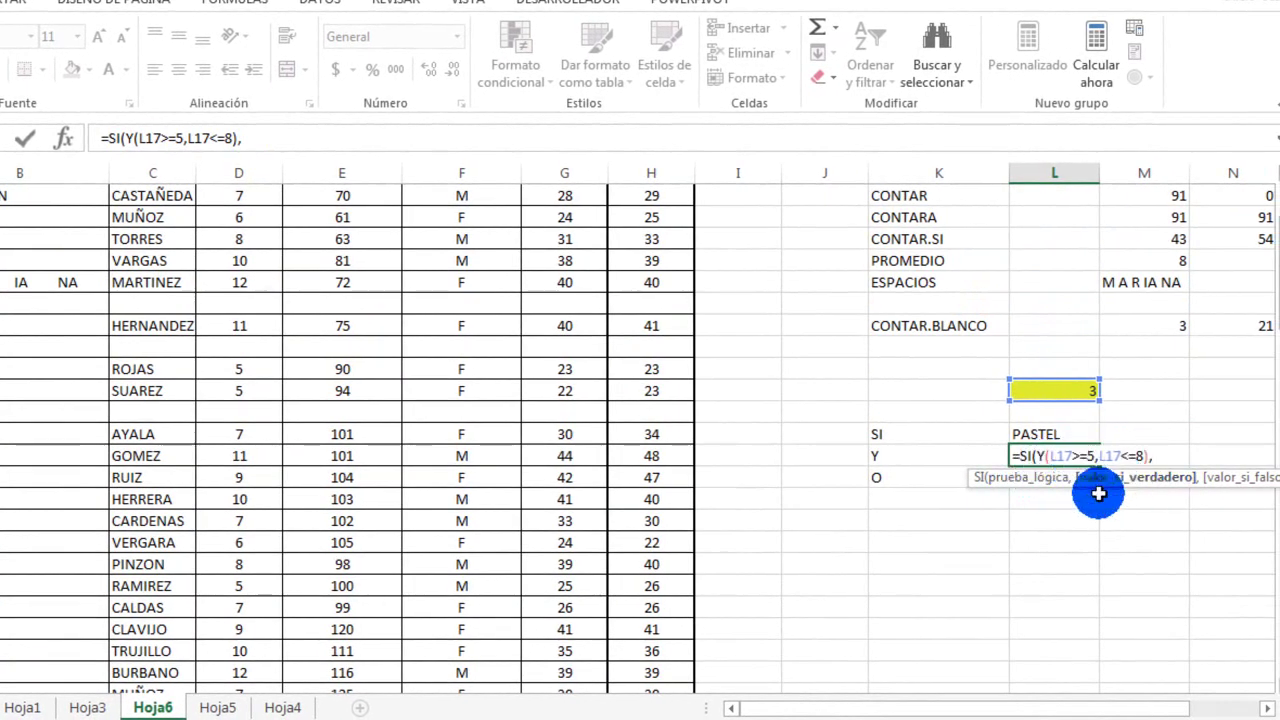
type("\"")
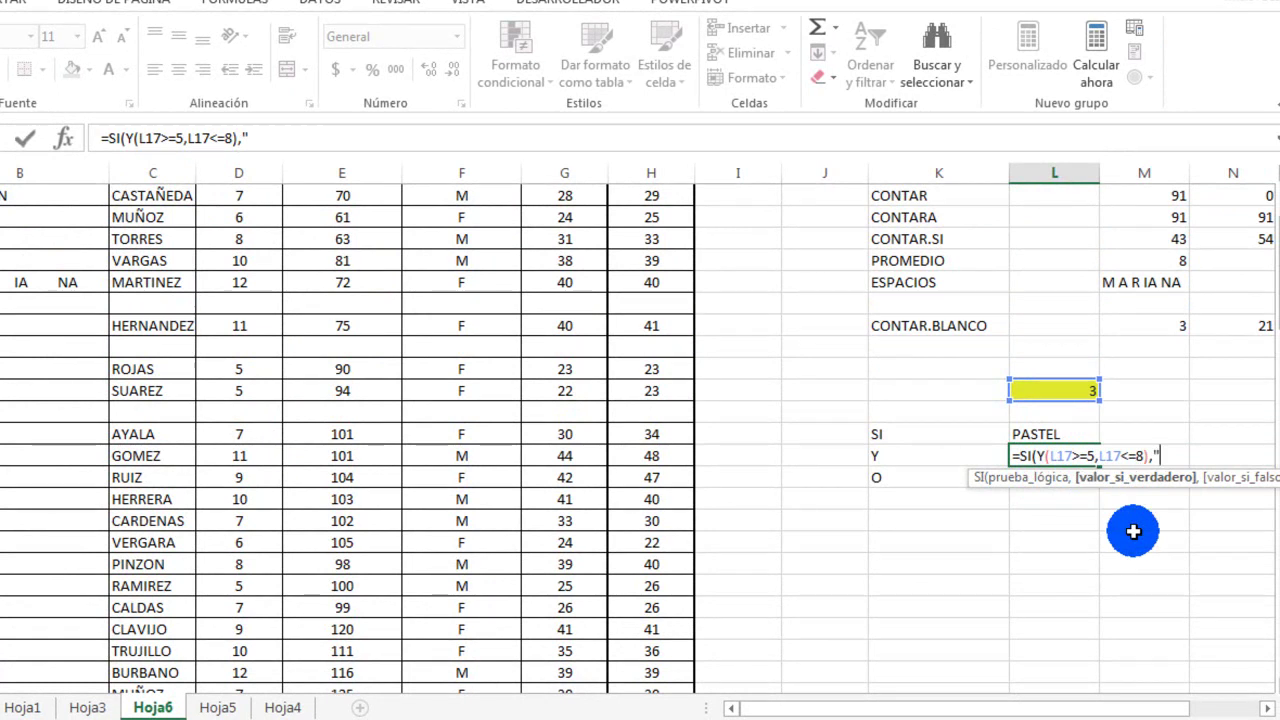
type("CORRECTO")
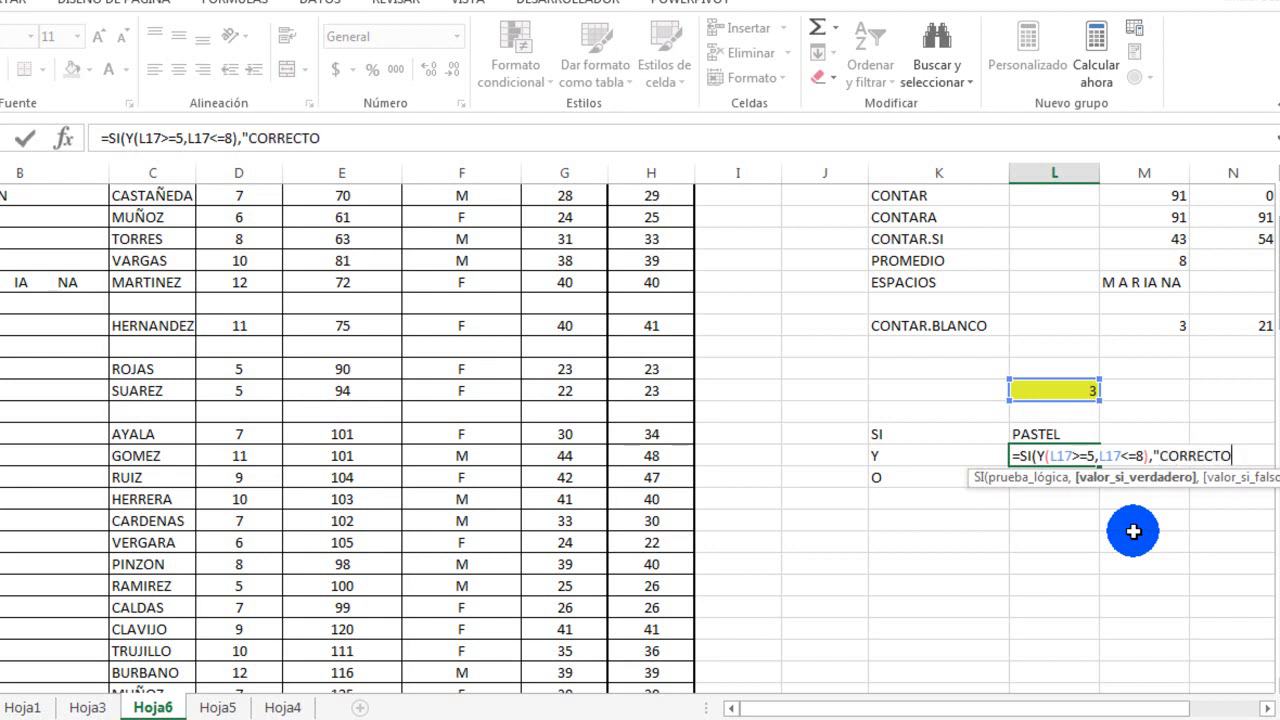
type("\",\"")
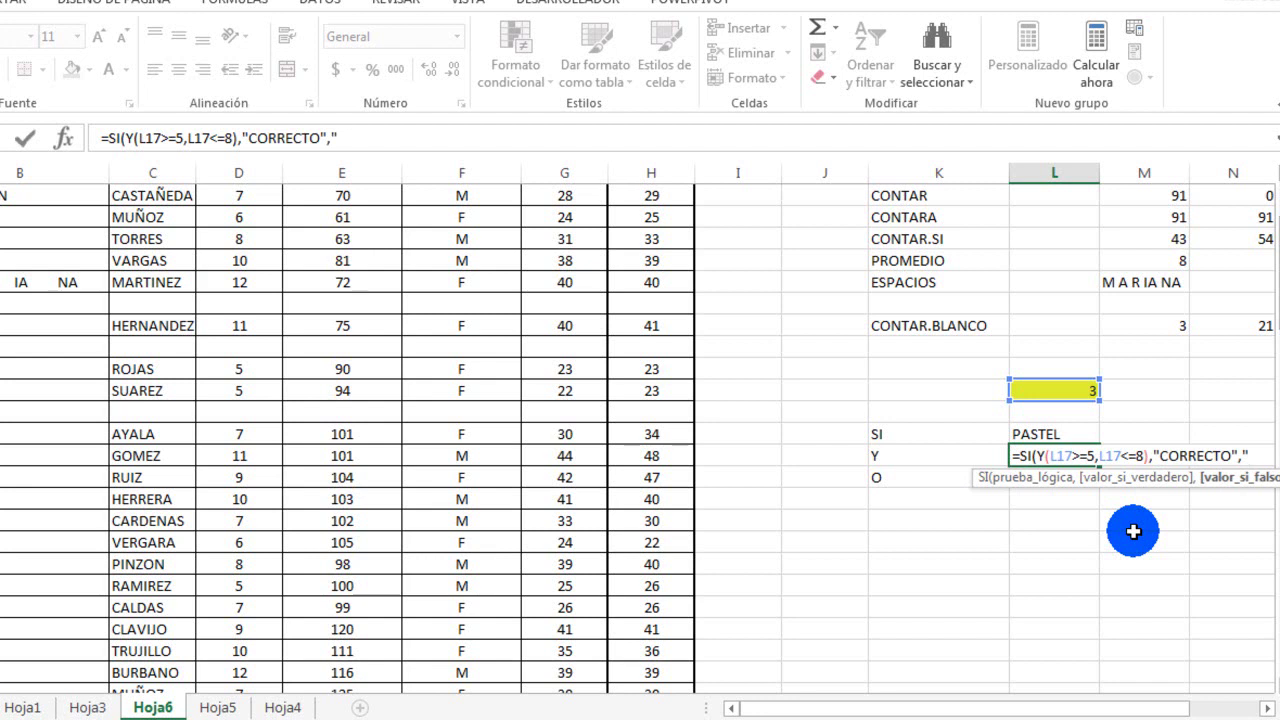
type("CORREGIR")
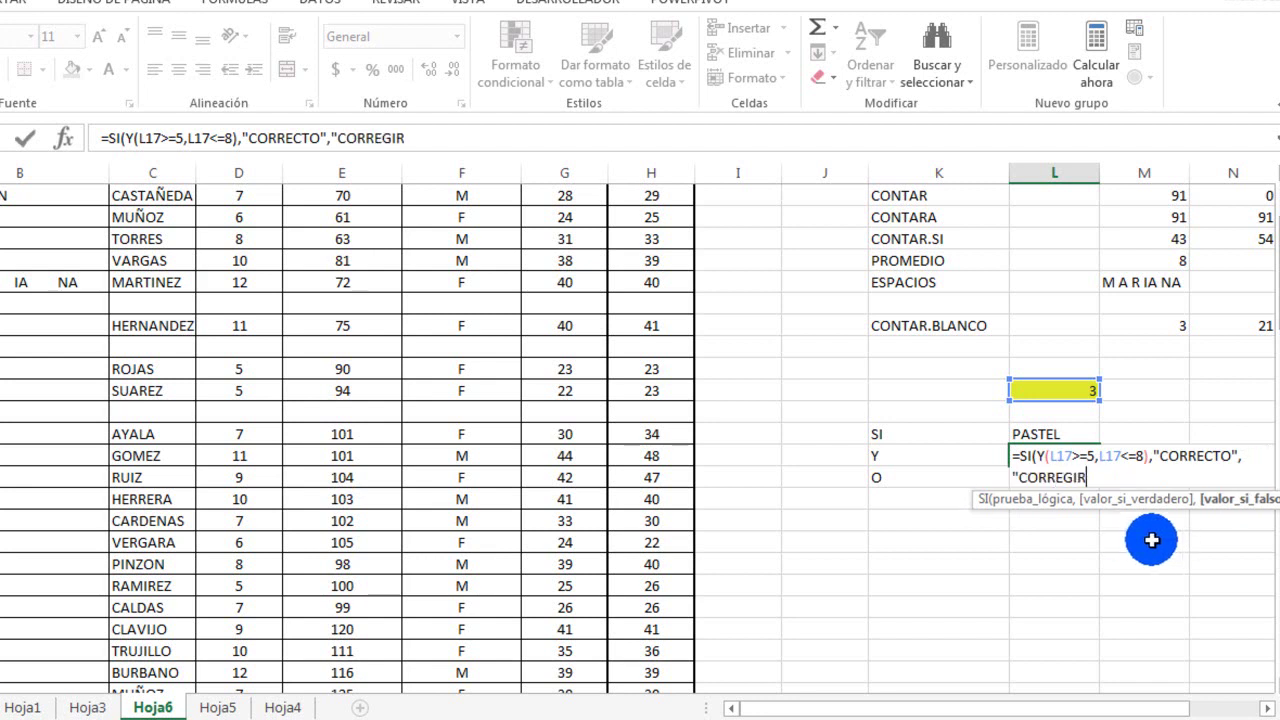
type("\")")
key("Return")
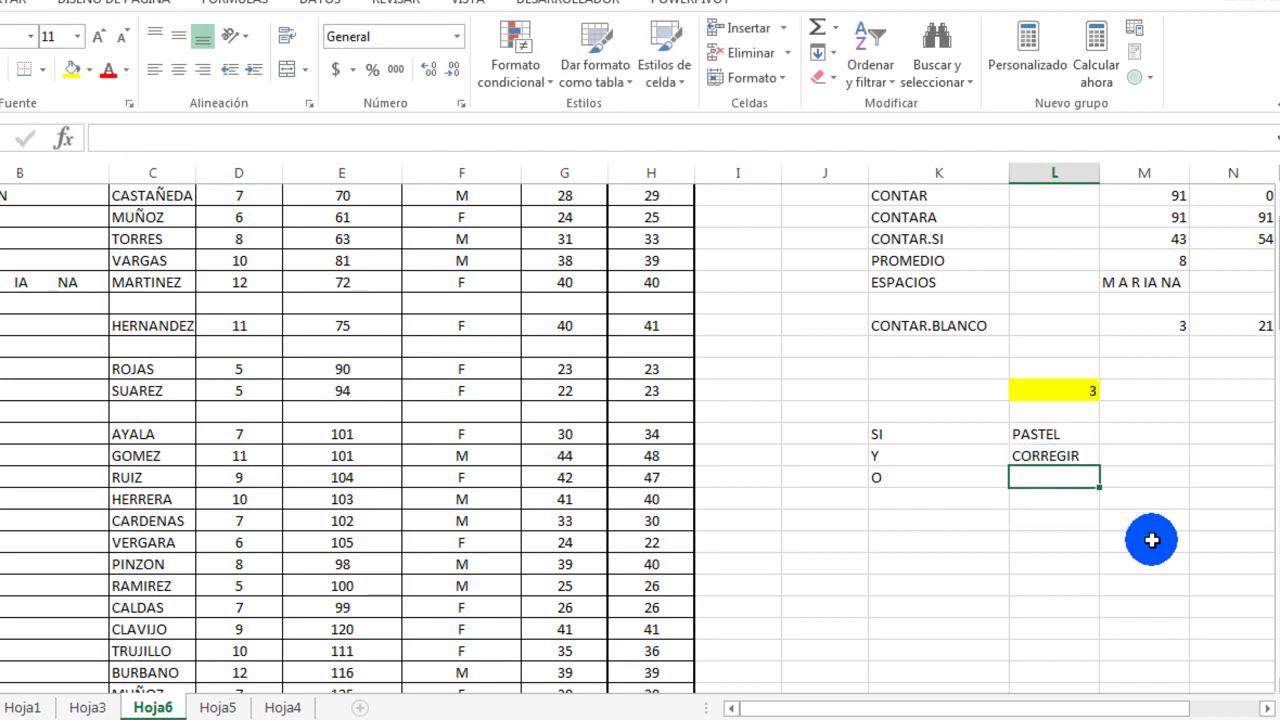
- Review the Y formula in L20 and set the yellow test cell L17 to 9
left_click(1086, 459)
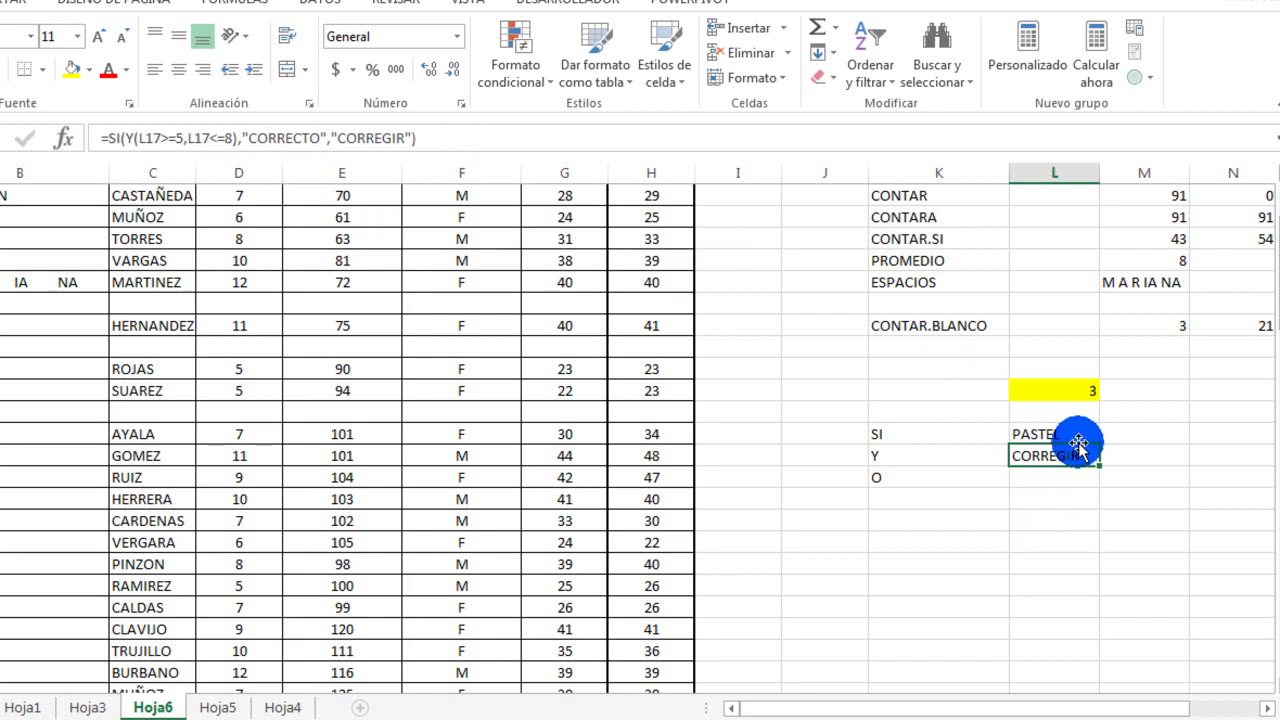
left_click(1088, 401)
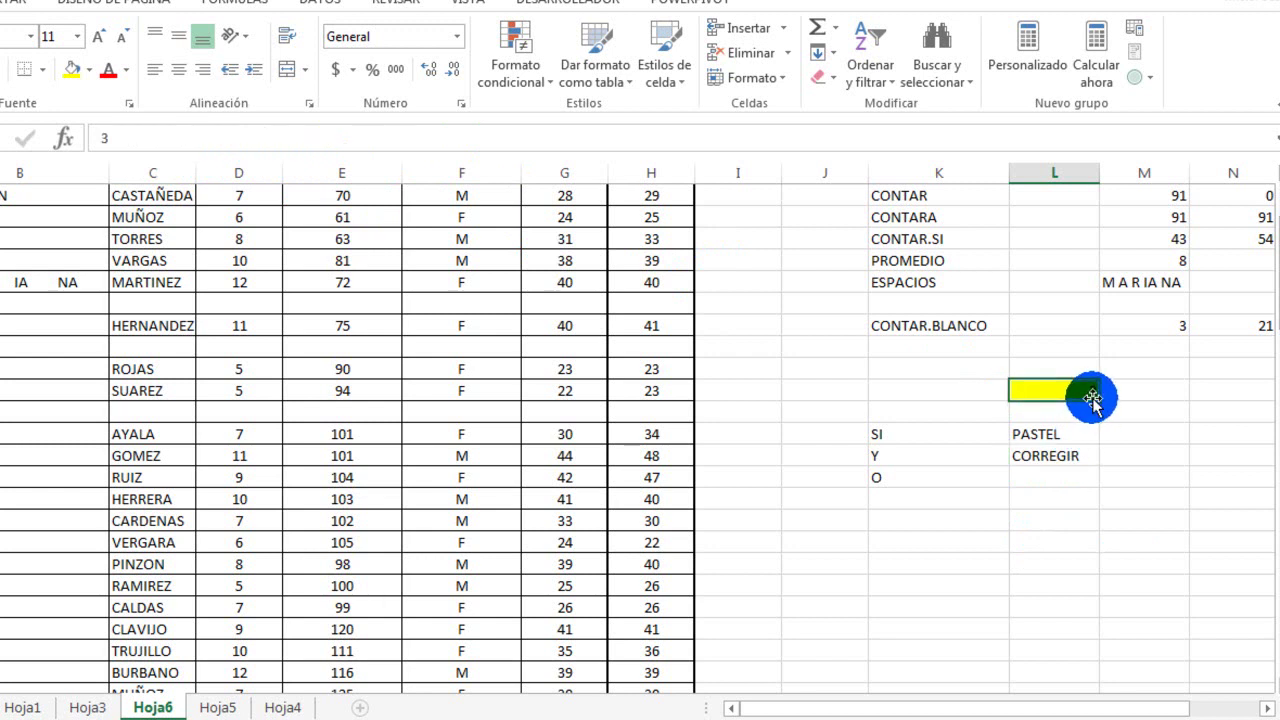
double_click(1094, 397)
key("Return")
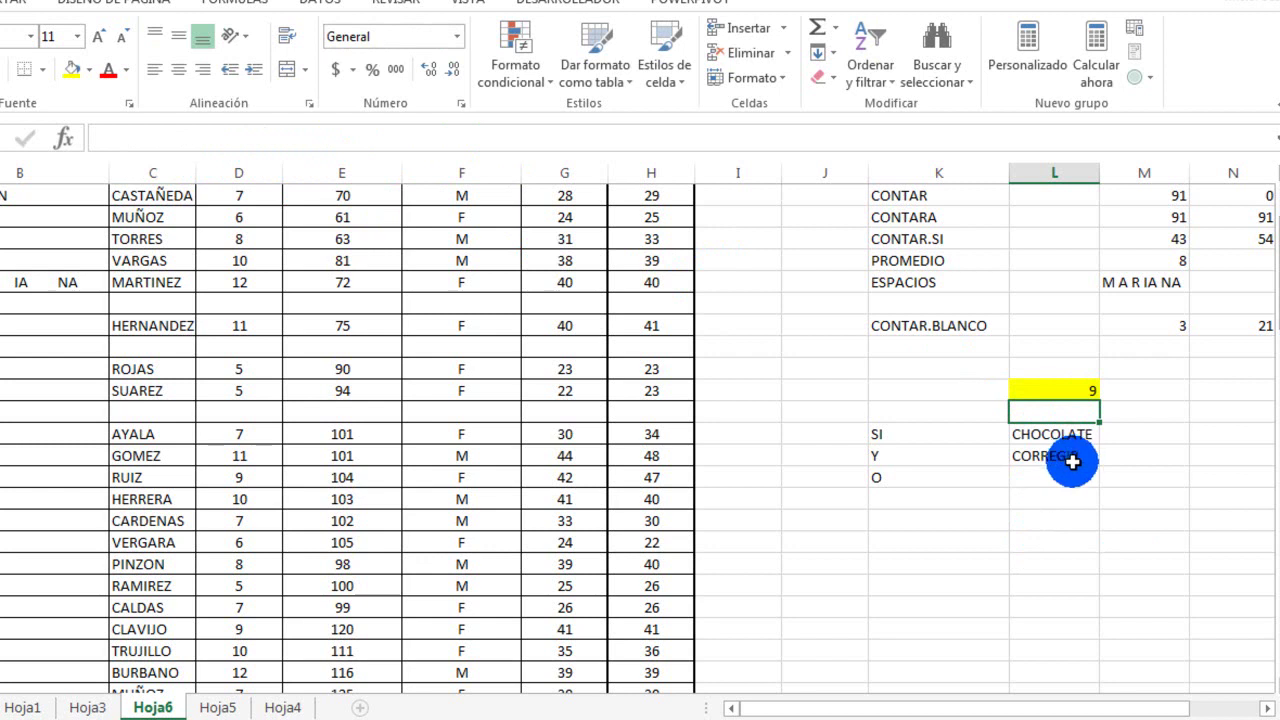
- Set the yellow test cell L17 to 6 and review the SI formula in L19
left_click(1087, 395)
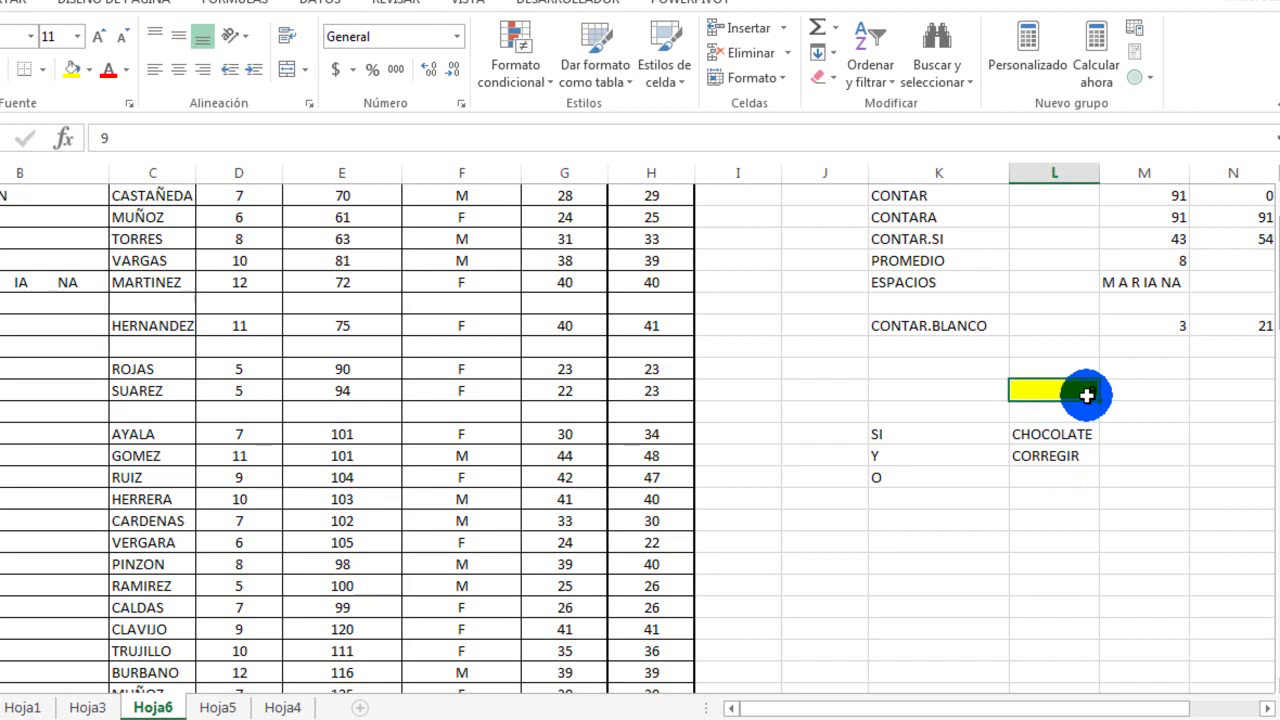
scroll(1087, 395, "down", 3)
scroll(1087, 395, "up", 1)
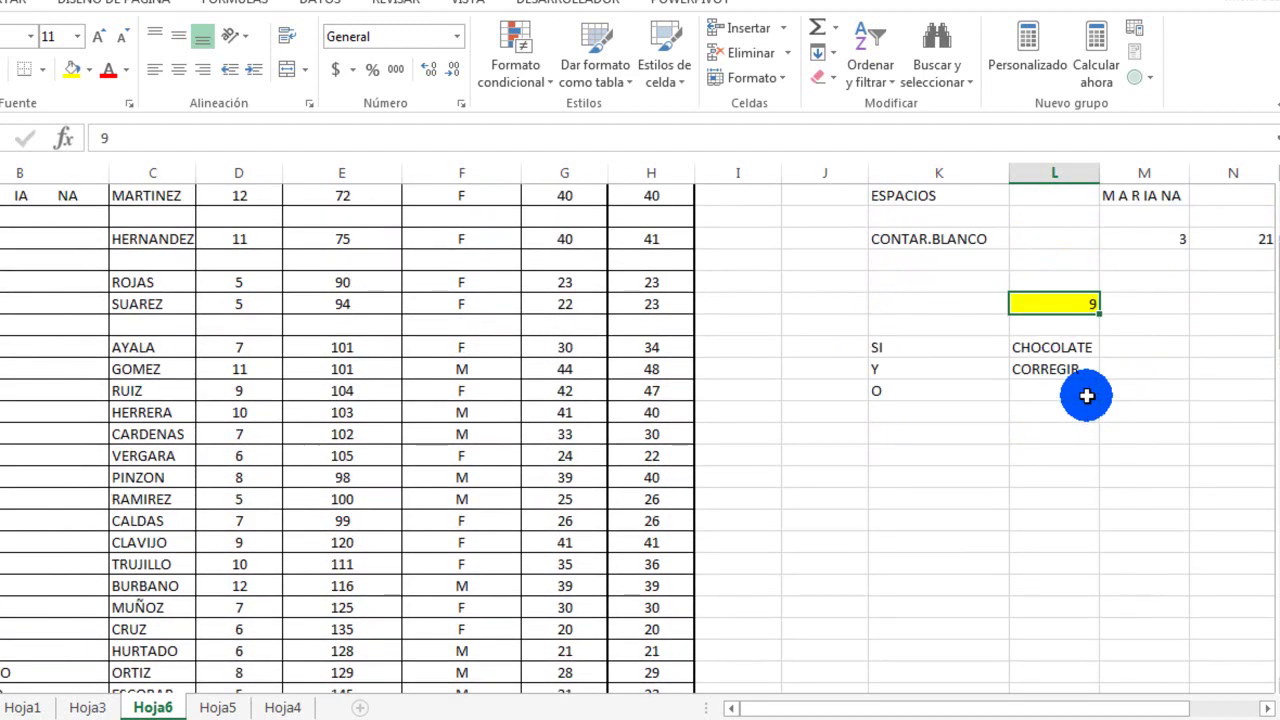
type("6")
key("Return")
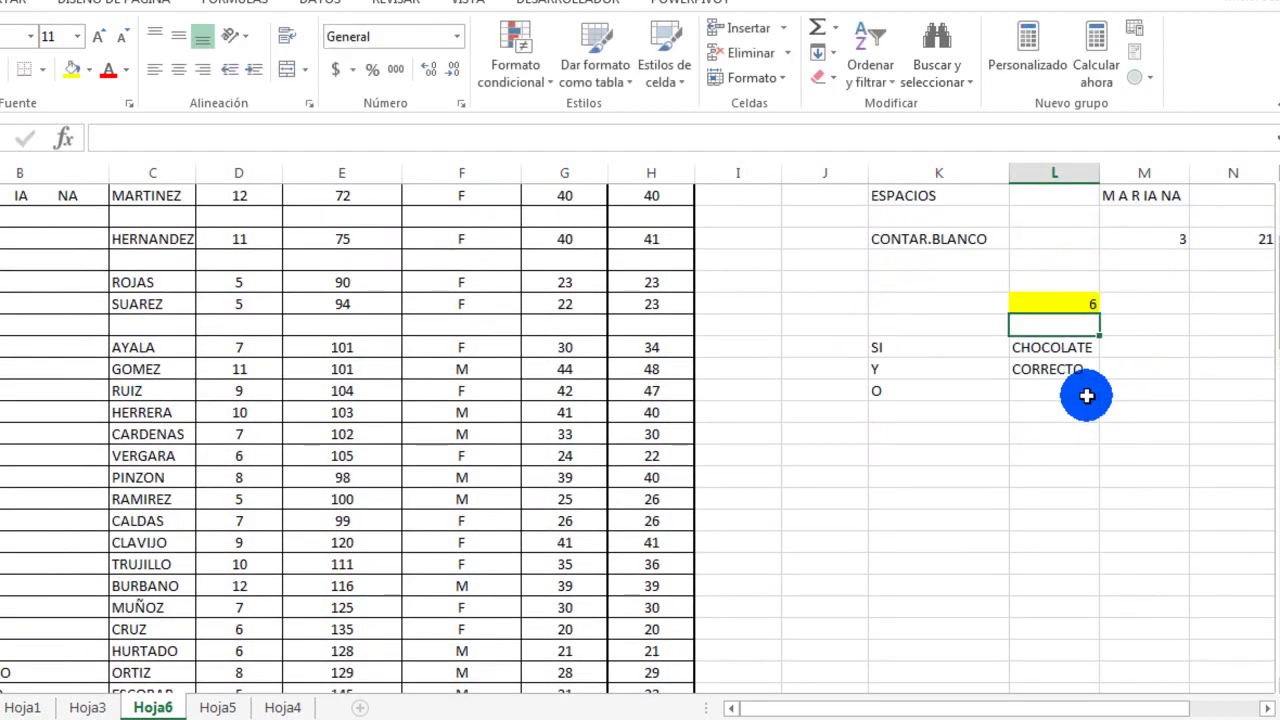
left_click(1068, 347)
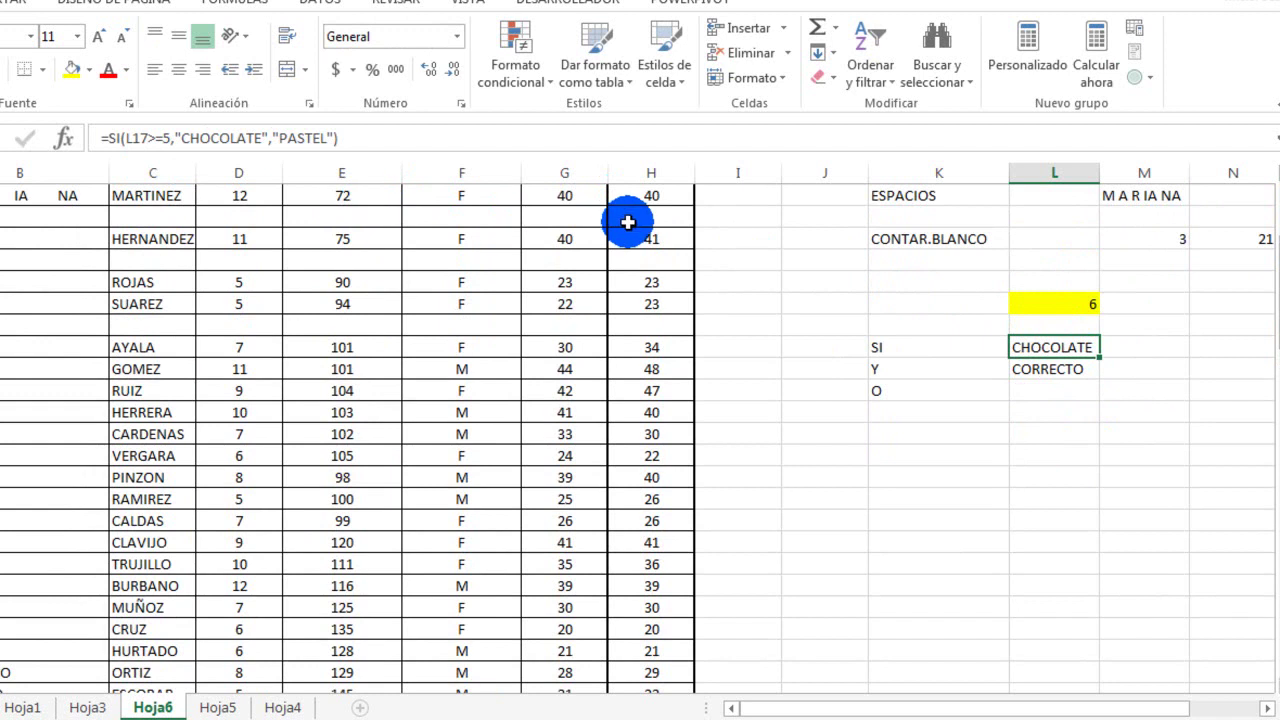
- Set the yellow test cell L17 to 4 to test the SI and Y formulas below it
left_click(1080, 311)
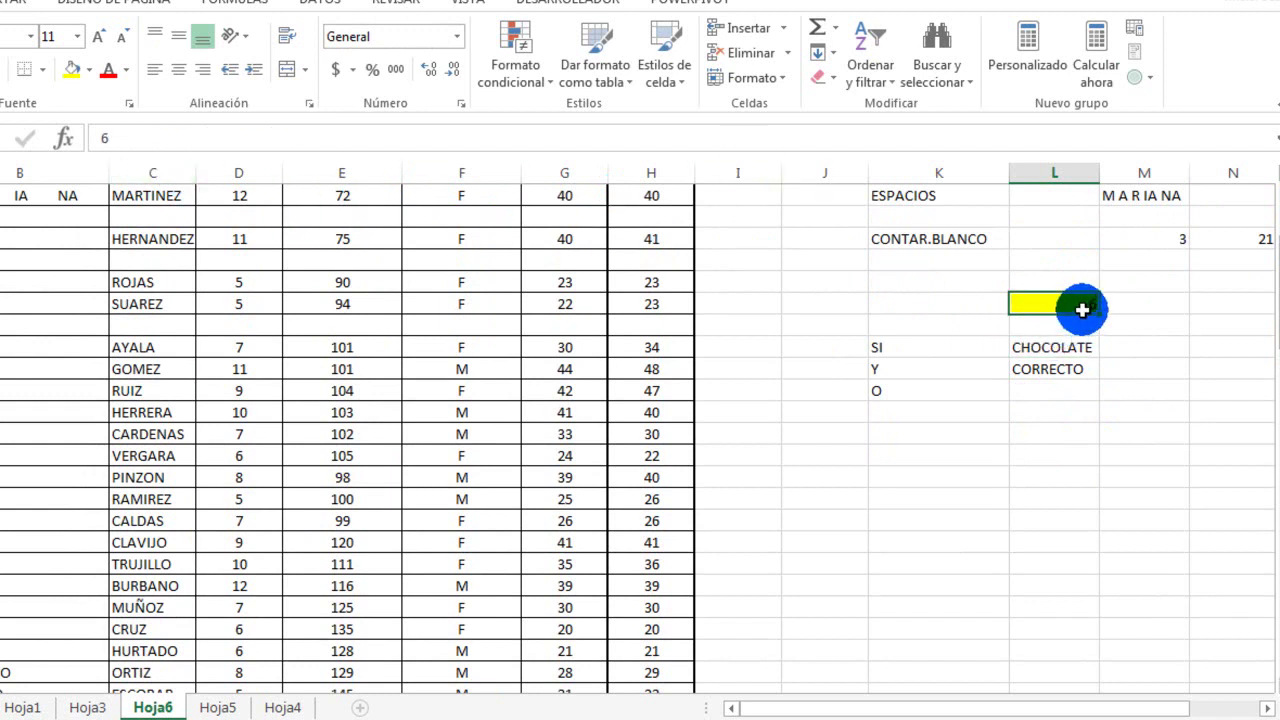
type("4")
key("Return")
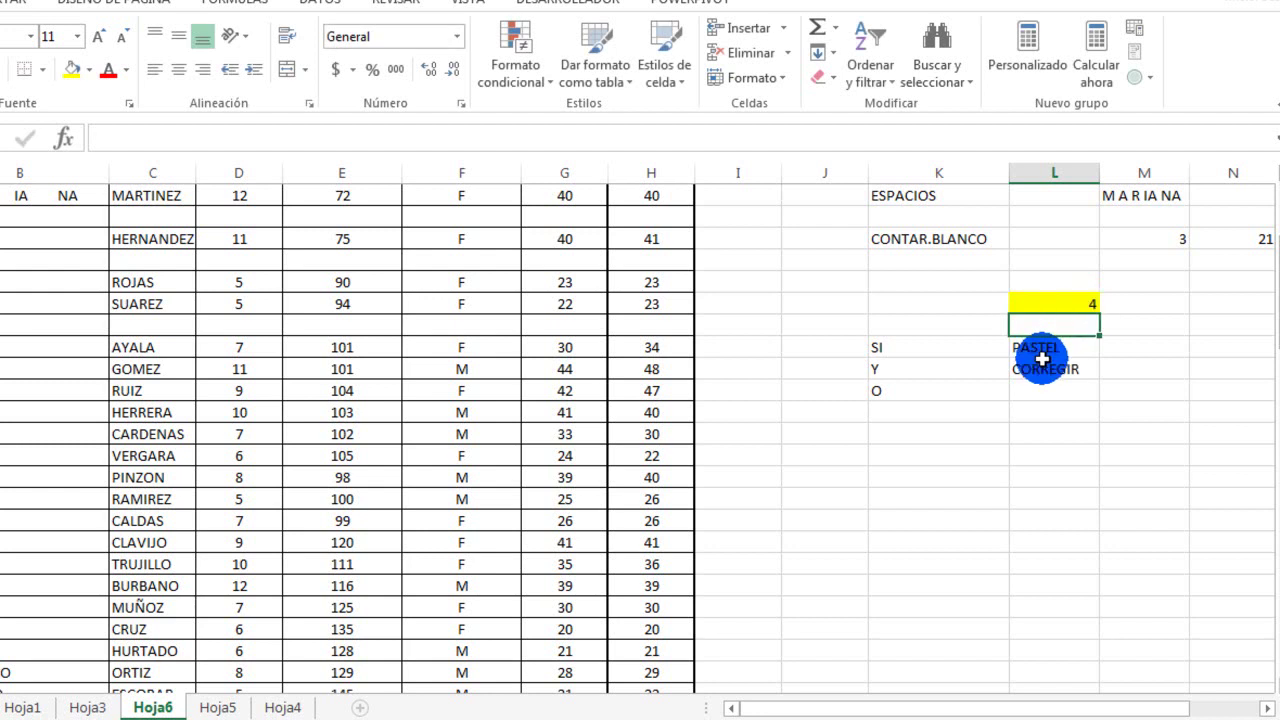
- Start a SI formula in L21 beside the O label, testing L17=6 or L17=9 with the nested O function
left_click(1060, 391)
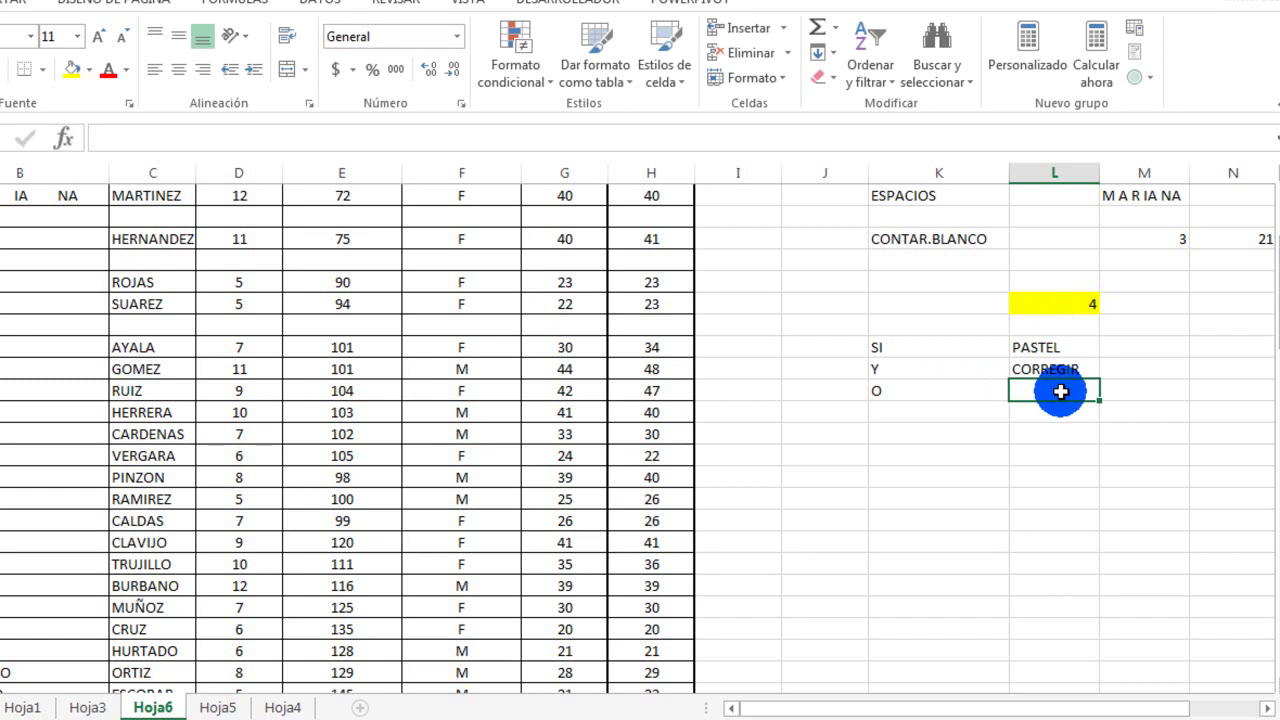
type("=SI")
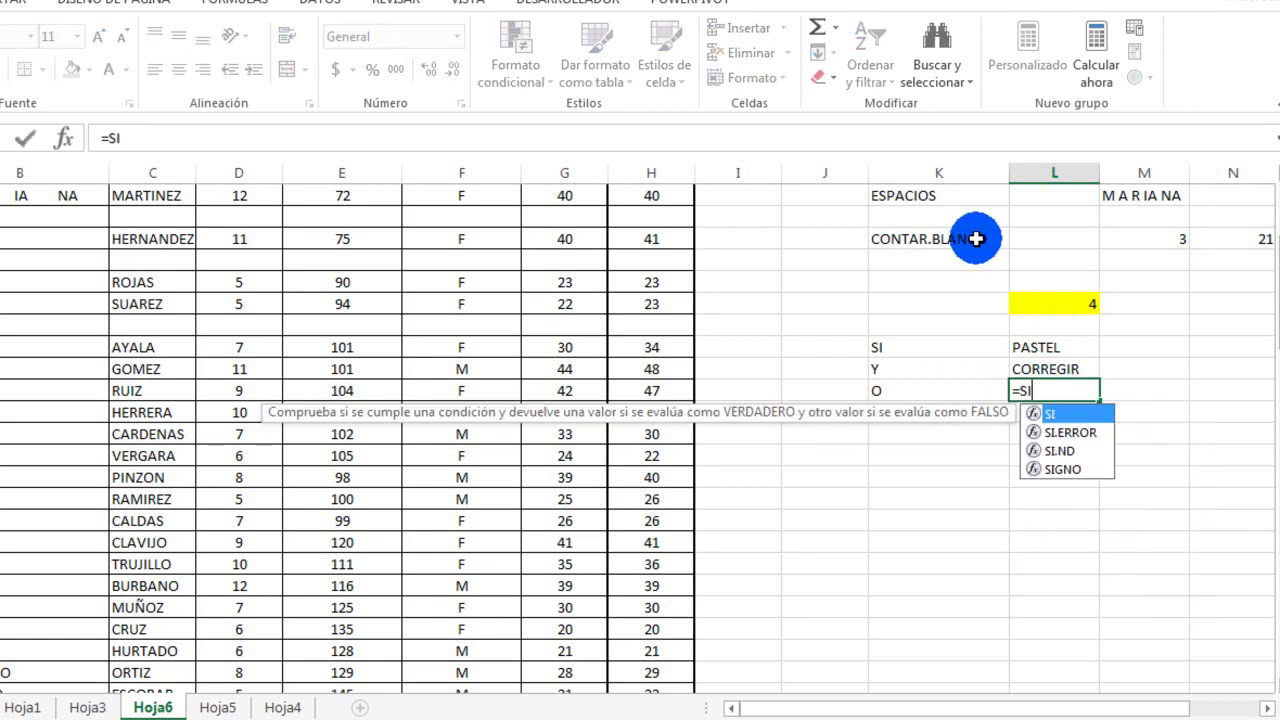
type("(")
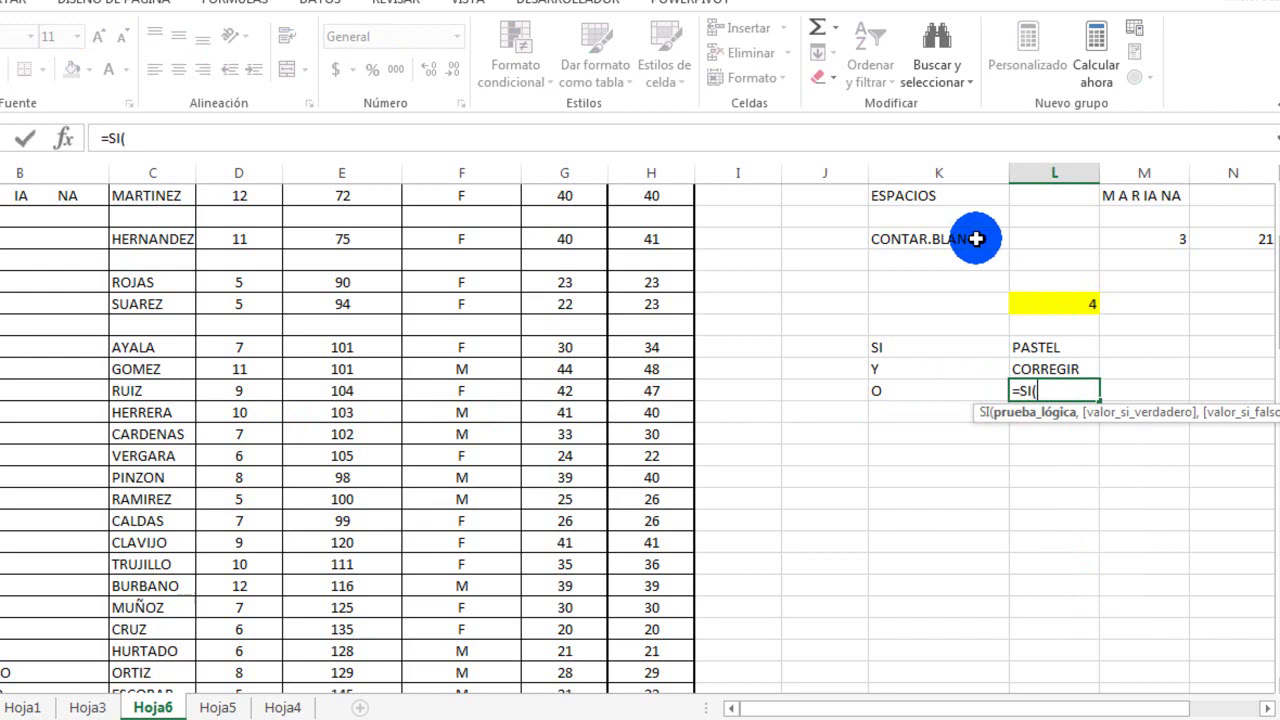
type("O(")
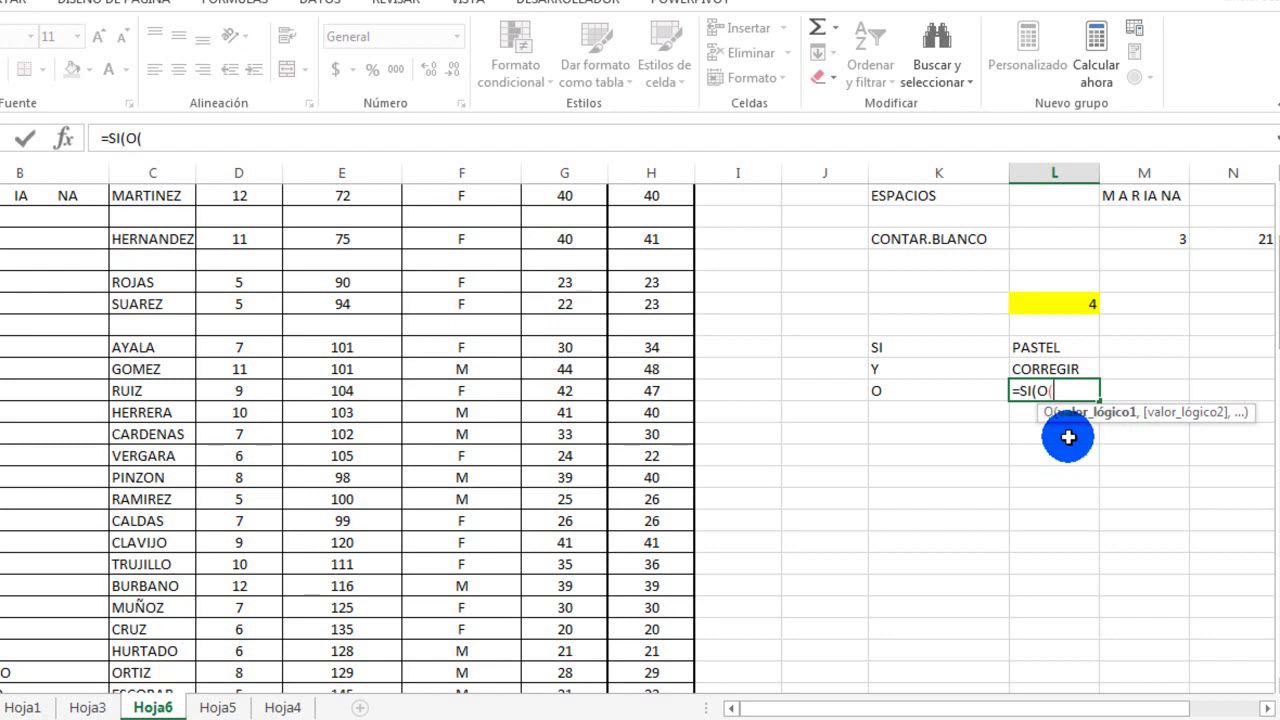
left_click(1075, 310)
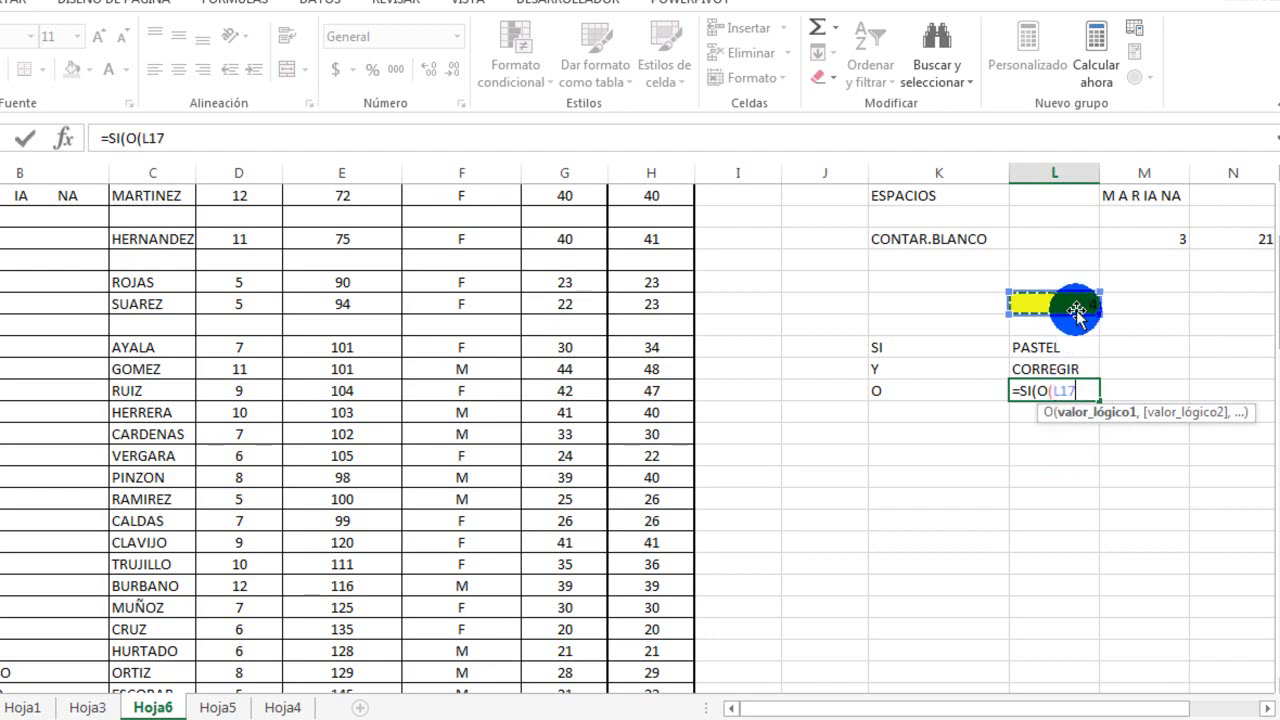
type("=6,")
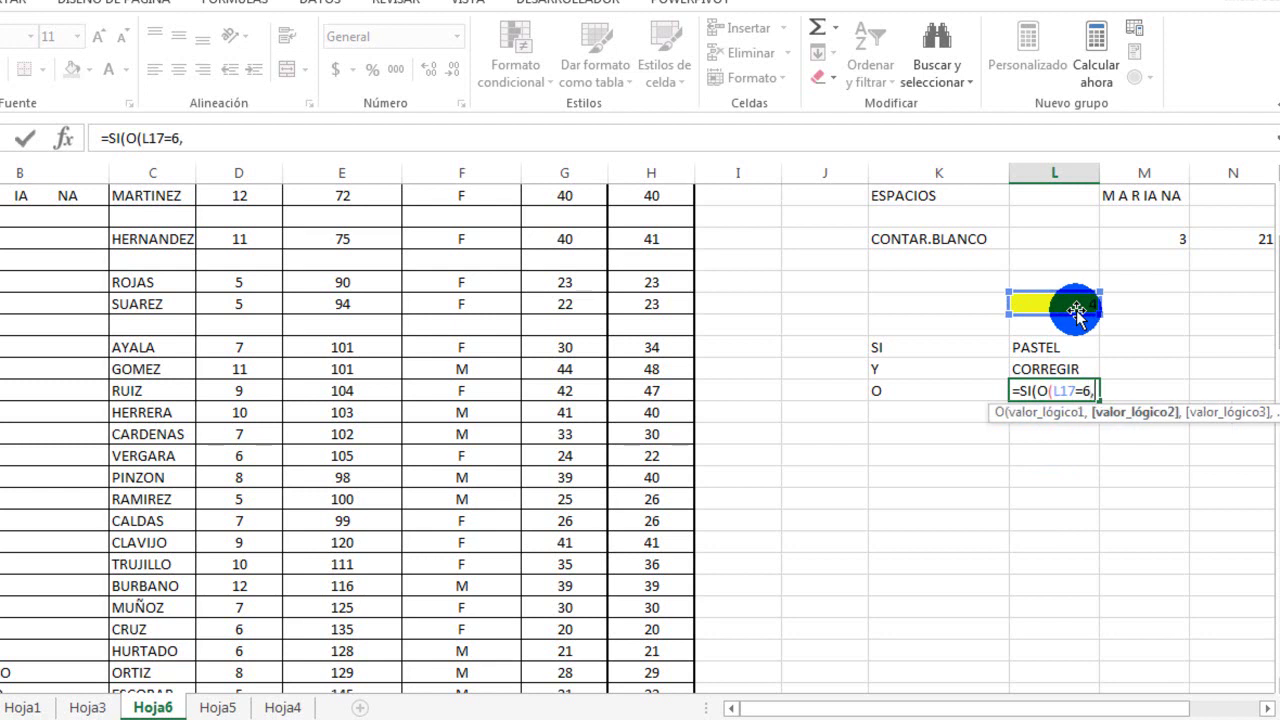
left_click(1075, 308)
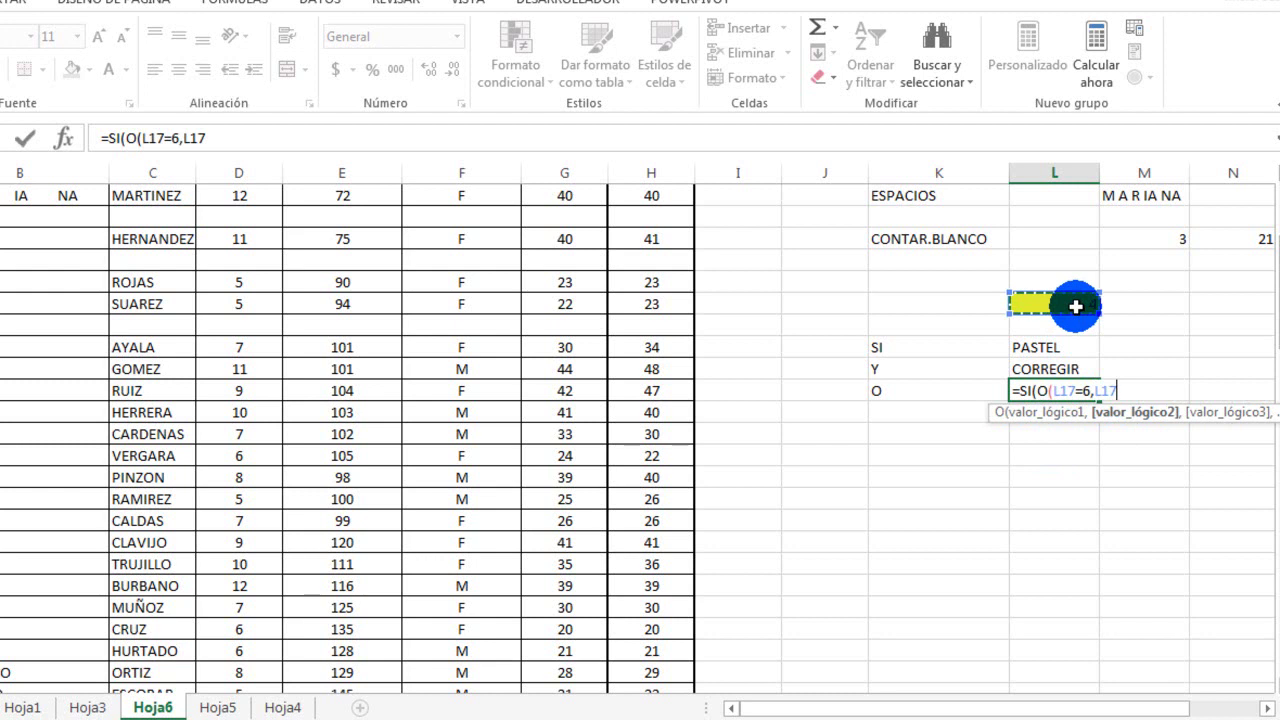
type("=9")
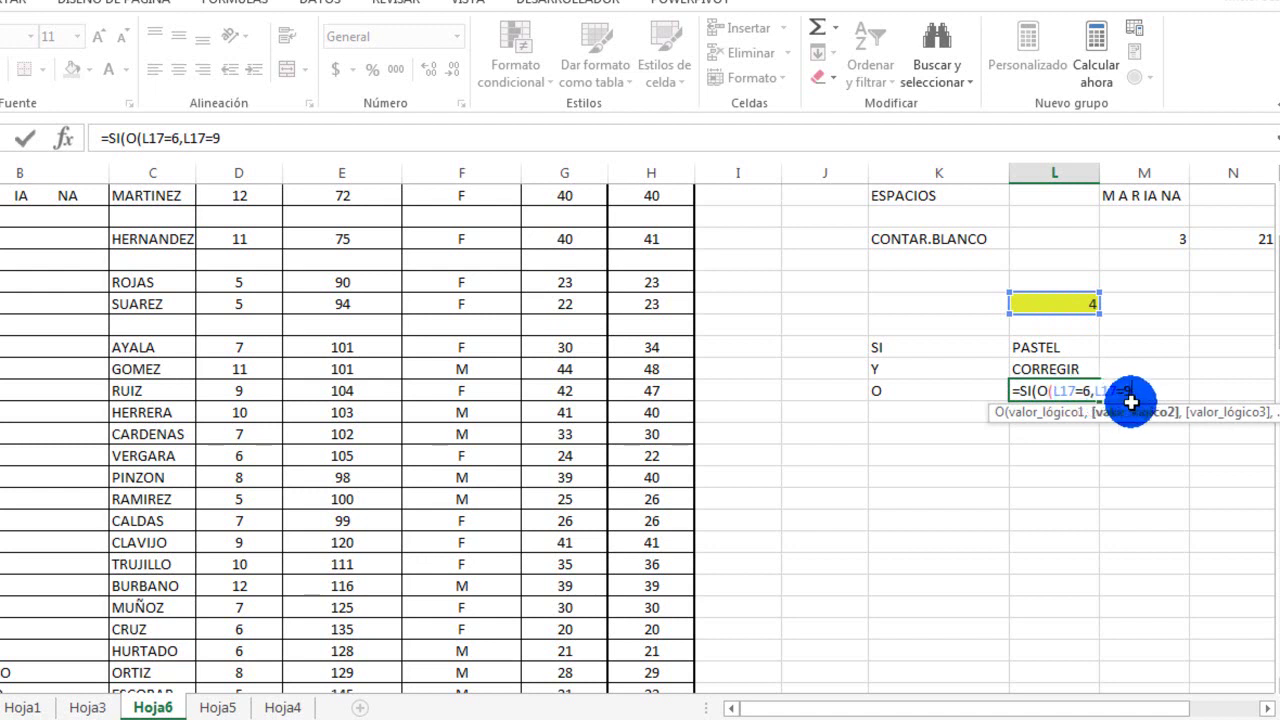
- Finish the SI formula in L21 with "VA AL PARQUE" as the true result and "VA A TEATRO" as the false result
type("),")
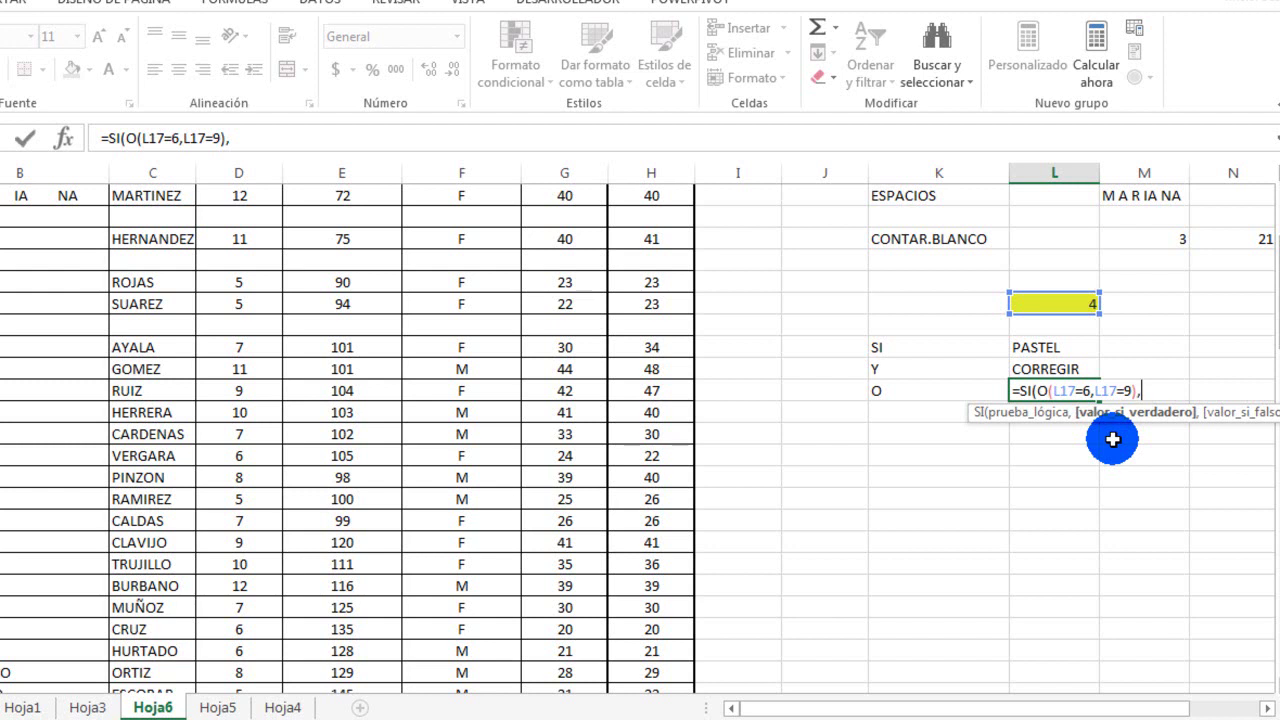
type("\"VA AL PARQUE")
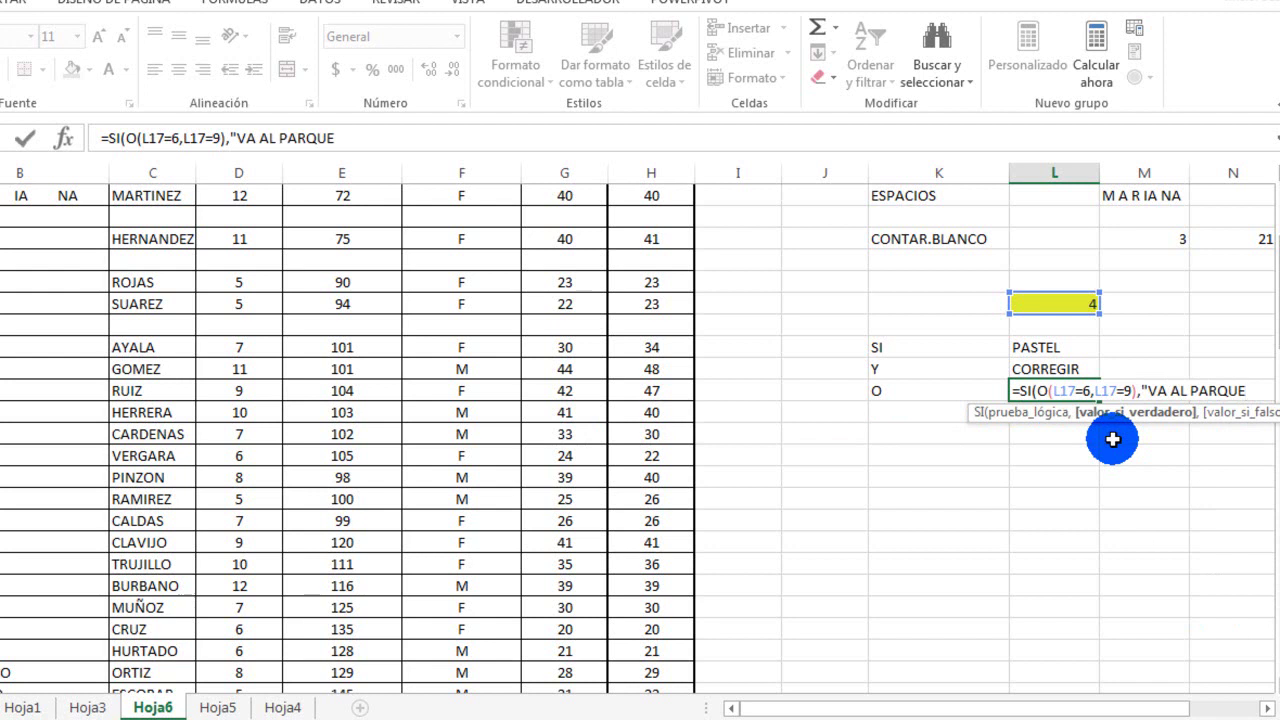
type("\",")
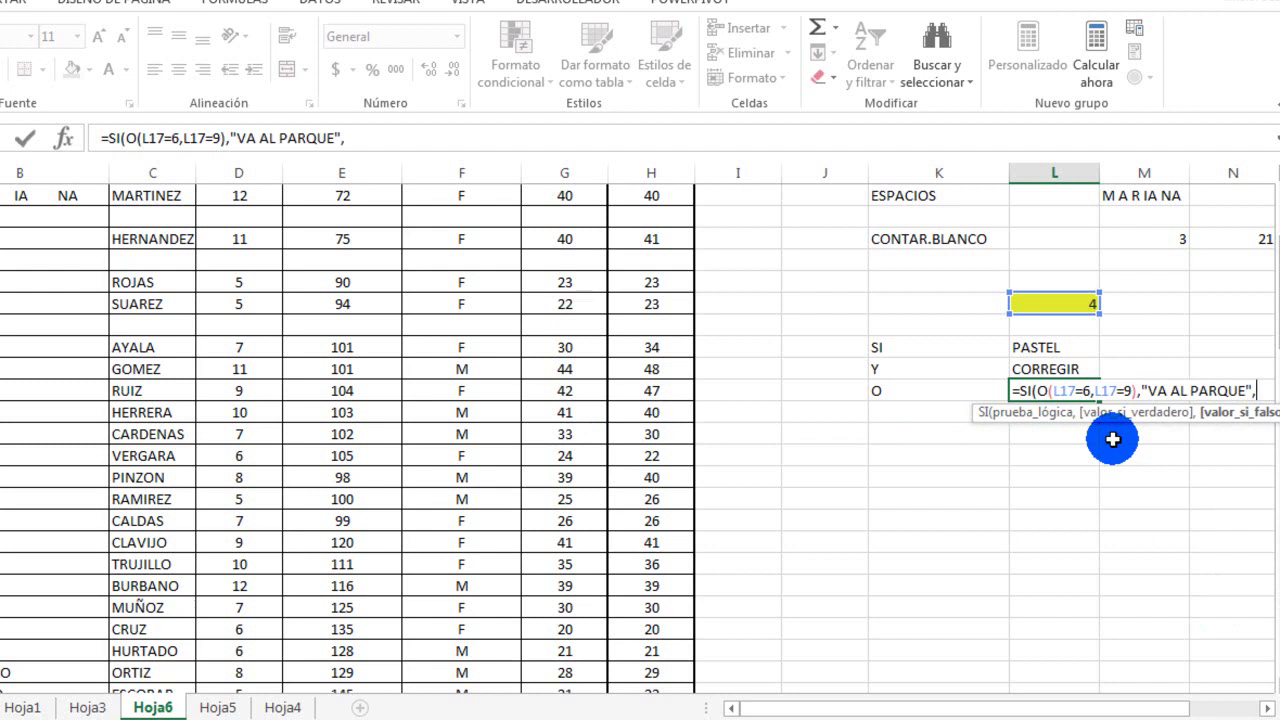
type("\"VA")
key("BackSpace")
type("VA A TE")
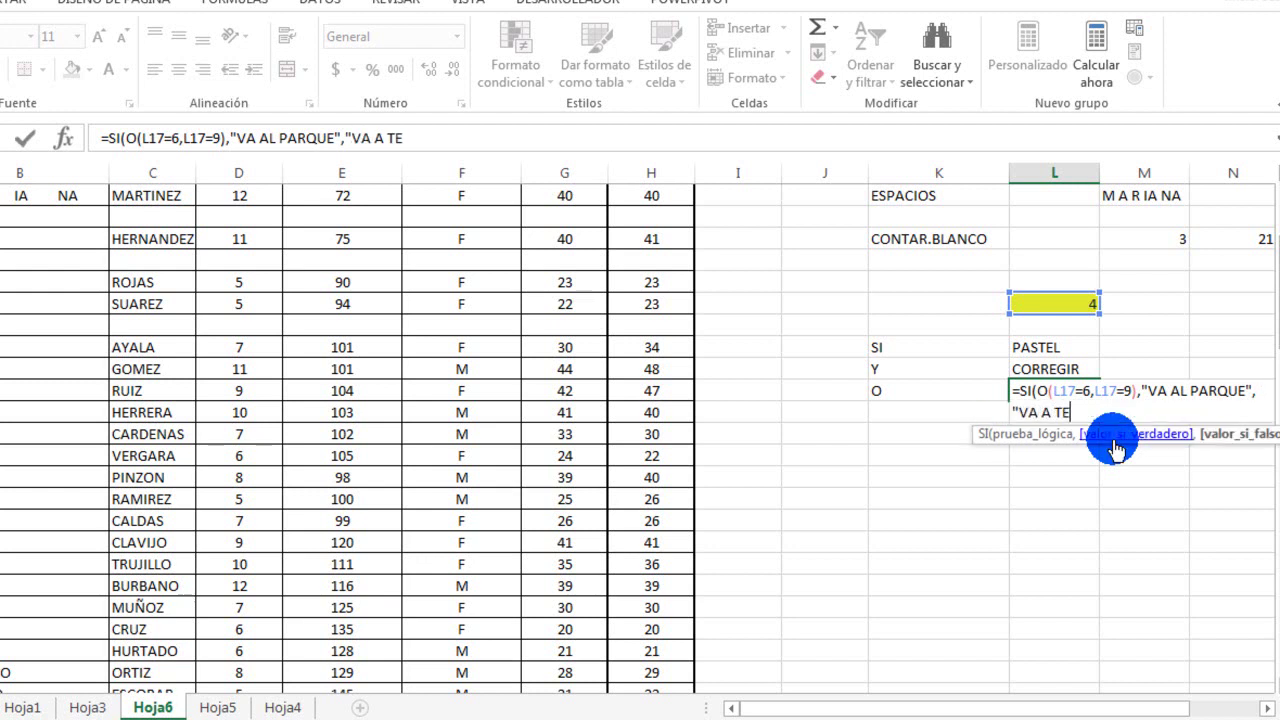
type("ATRO\"")
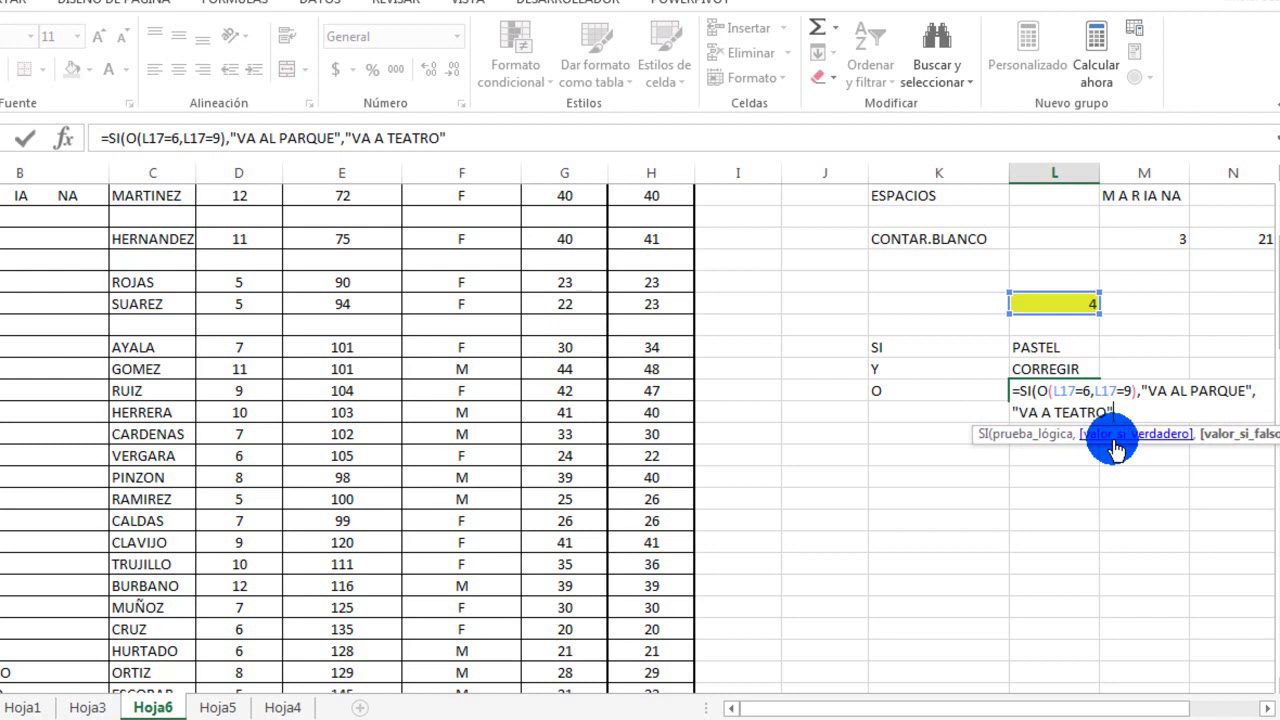
type(")")
key("Return")
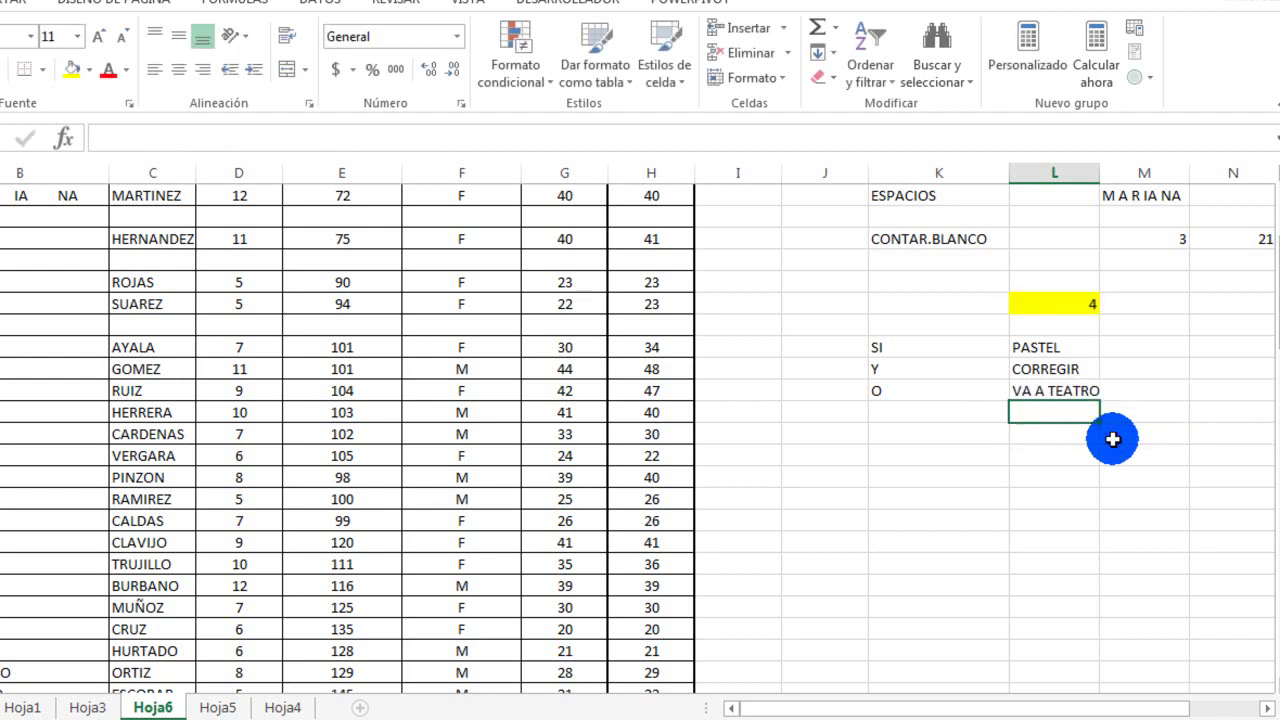
- Set the yellow test cell L17 to 6 and then to 9 to test both conditions of the O formula
left_click(1077, 391)
left_click(1092, 306)
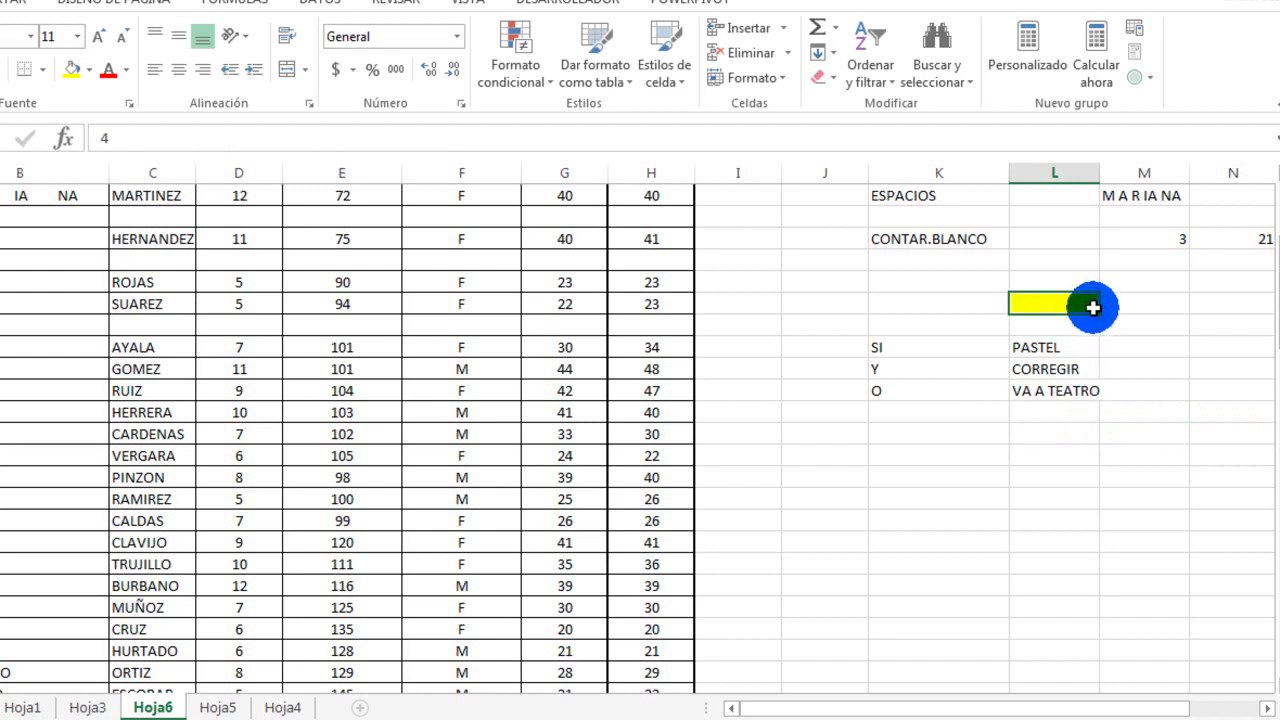
type("6")
key("Return")
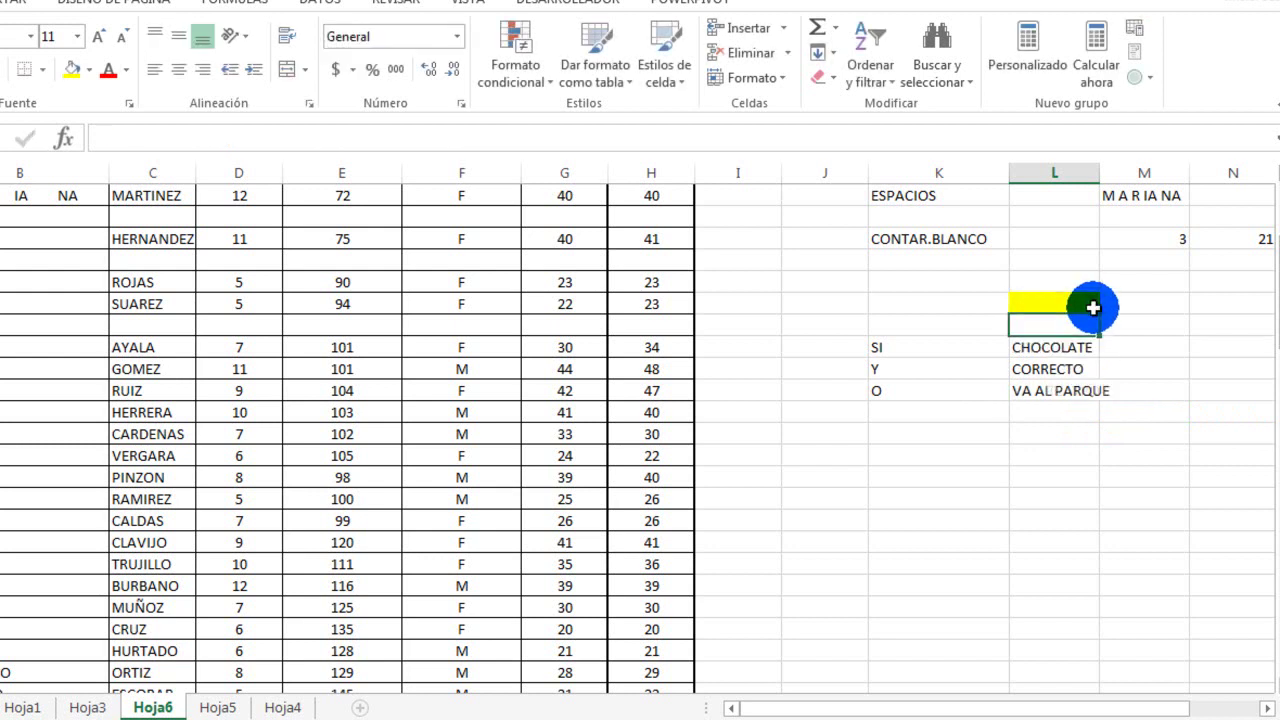
left_click(1090, 301)
type("9")
key("Return")
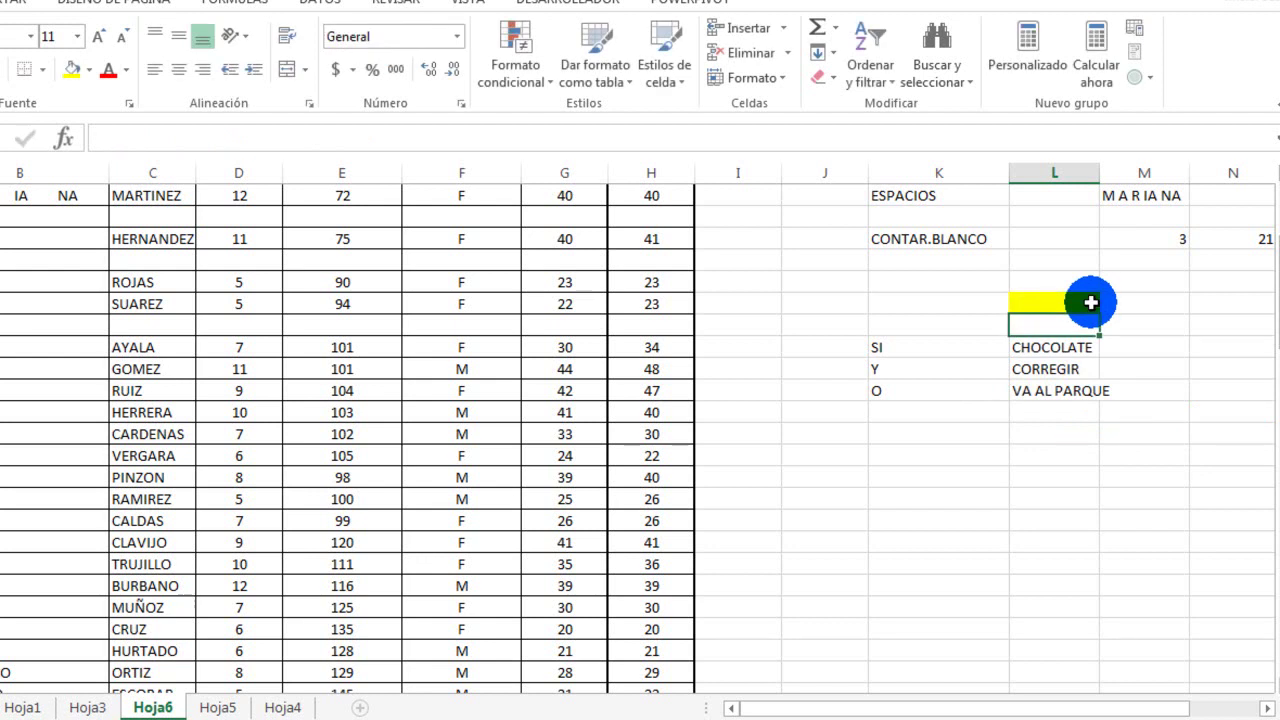
- Set the yellow test cell L17 to 8 and then to 3 to test values outside the O conditions
left_click(1090, 304)
type("8")
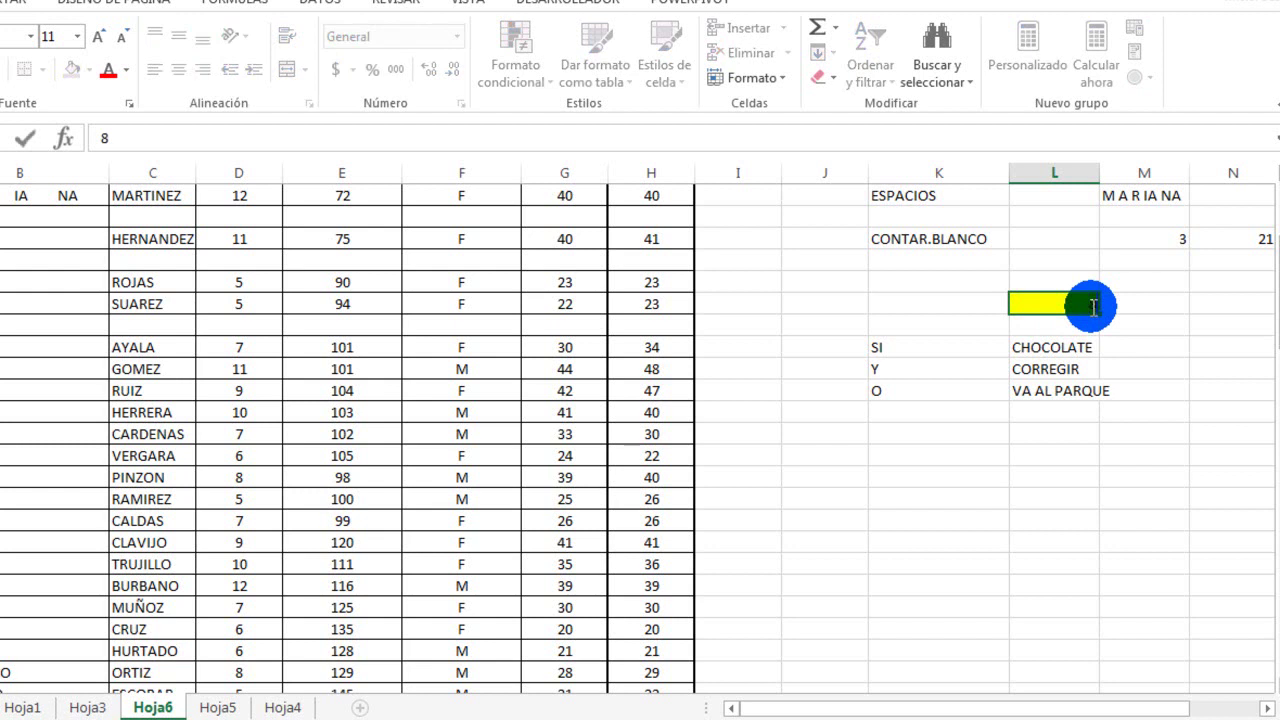
key("Return")
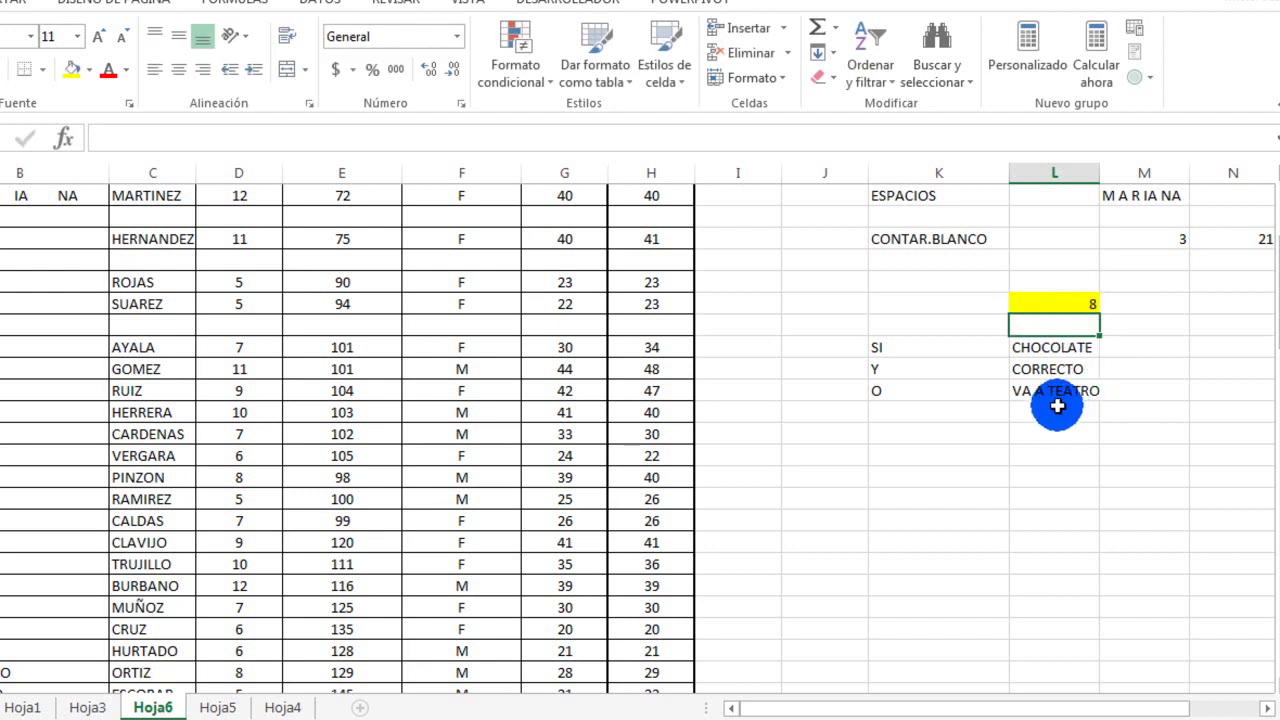
left_click(1094, 309)
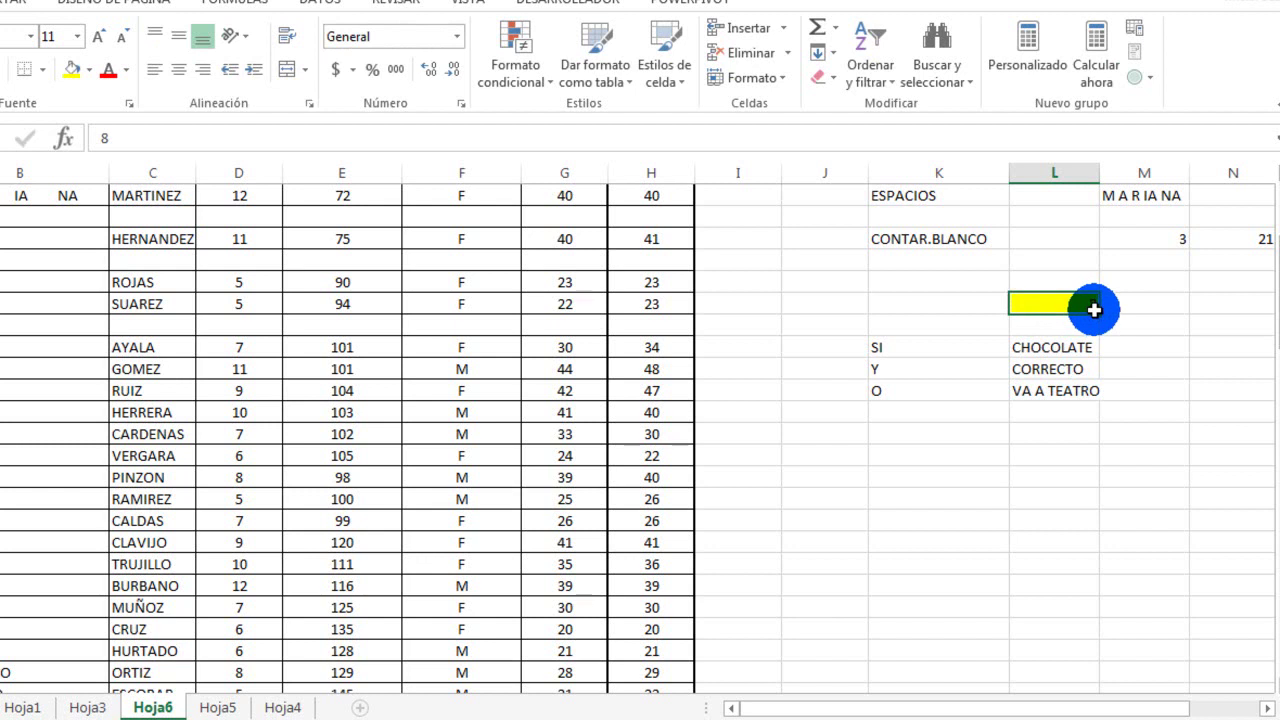
type("3")
key("Return")
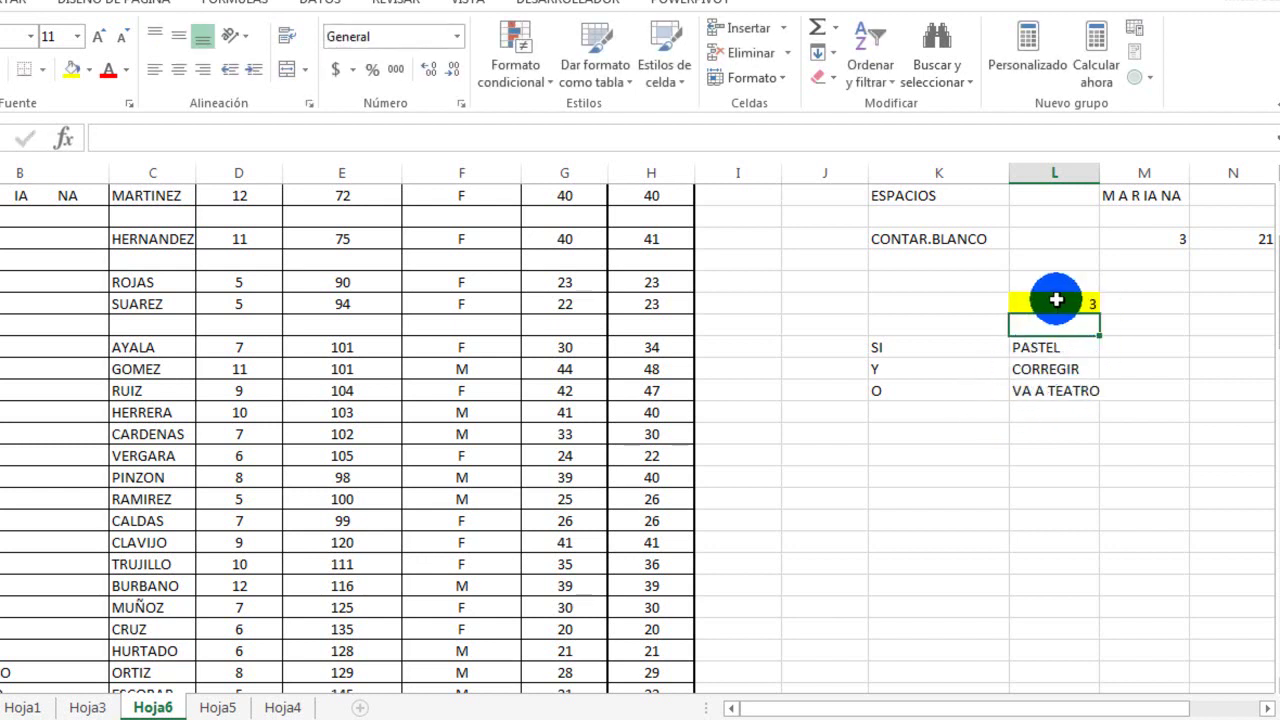
- Examine the SI, Y and O formulas in L19:L21 and their results for the value in L17
left_click(1054, 300)
left_click_drag(1039, 349, 1037, 391)
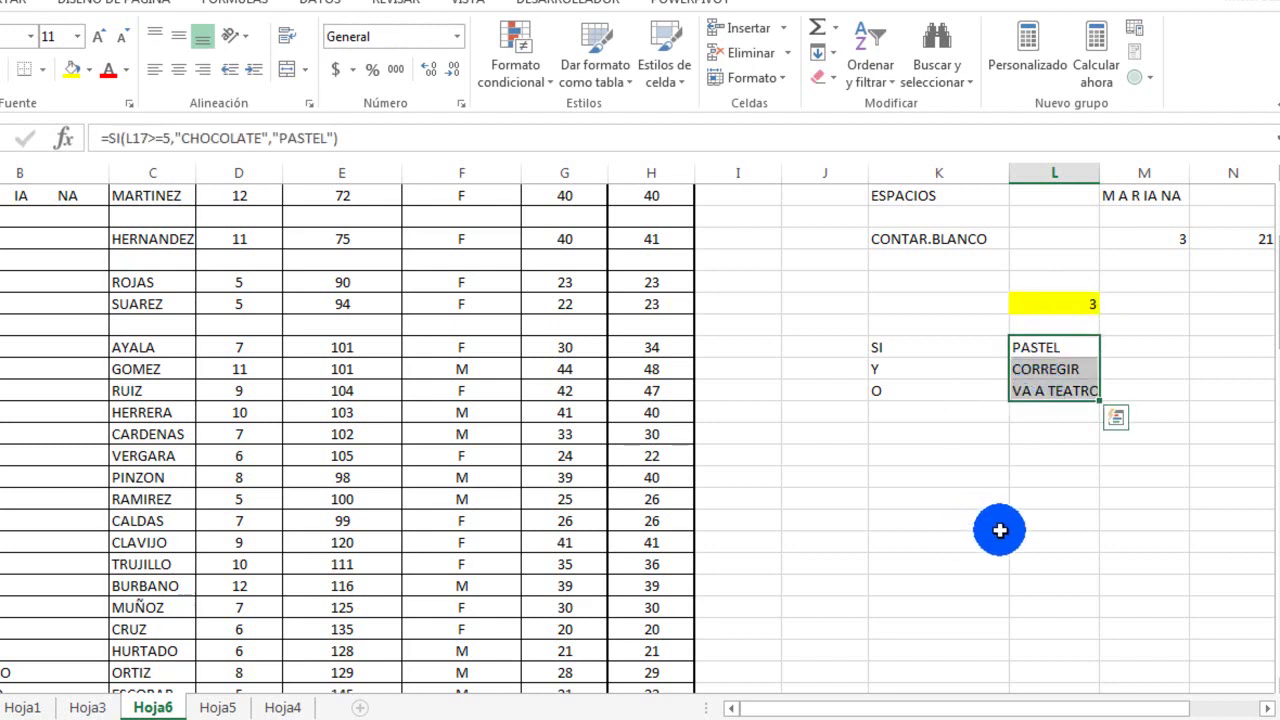
left_click(1023, 495)
scroll(1023, 489, "up", 4)
scroll(1028, 497, "down", 3)
scroll(1028, 500, "down", 1)
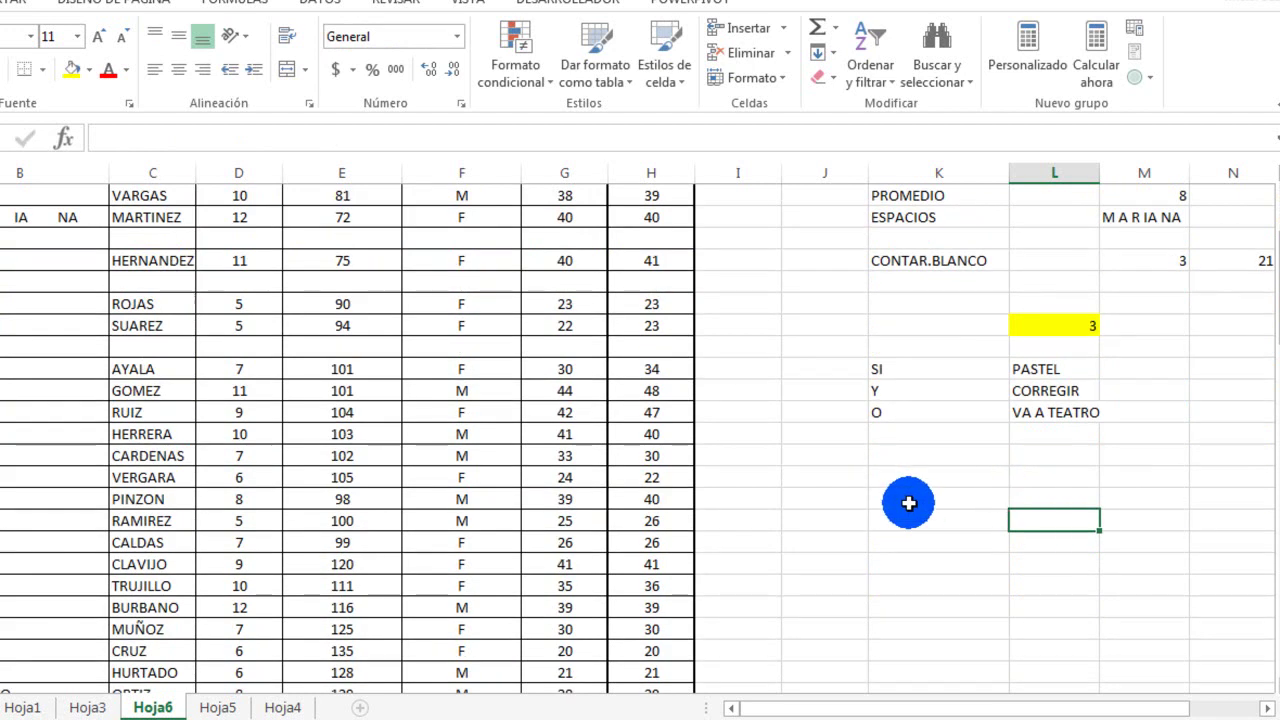
scroll(908, 503, "down", 3)
scroll(908, 503, "up", 3)
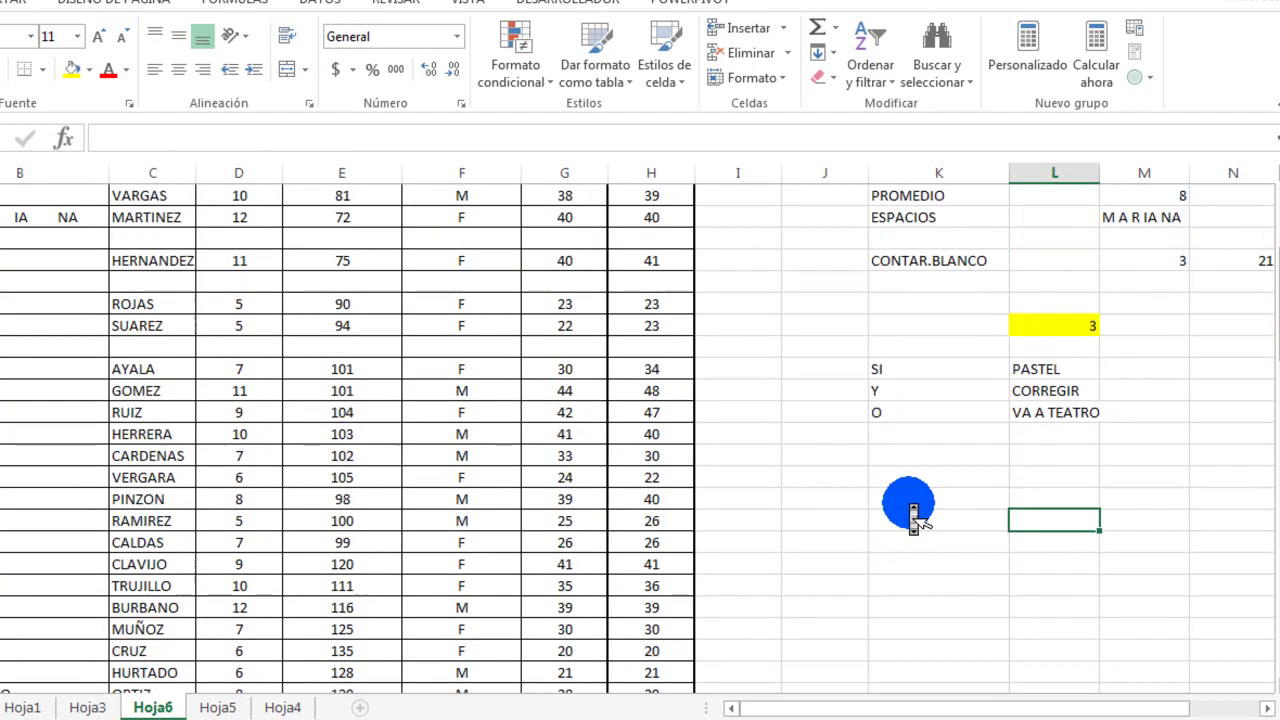
left_click(1022, 410)
left_click(1031, 394)
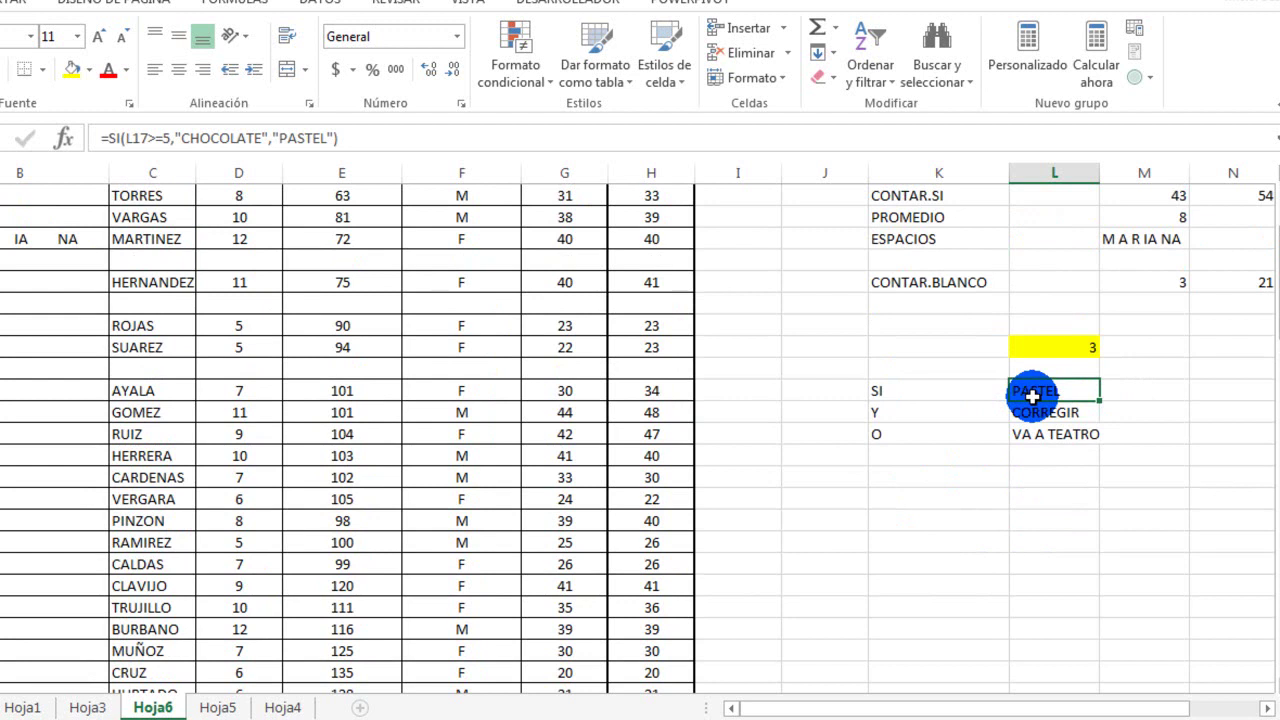
left_click(1040, 414)
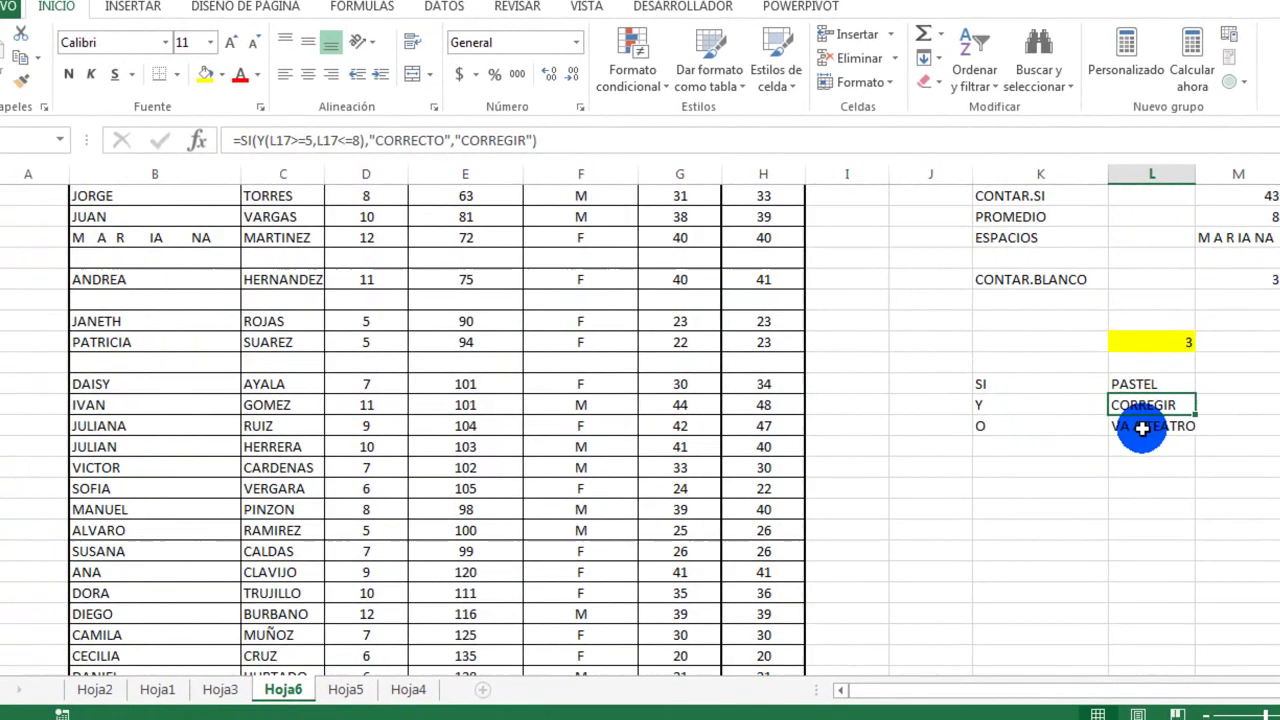
left_click(1050, 434)
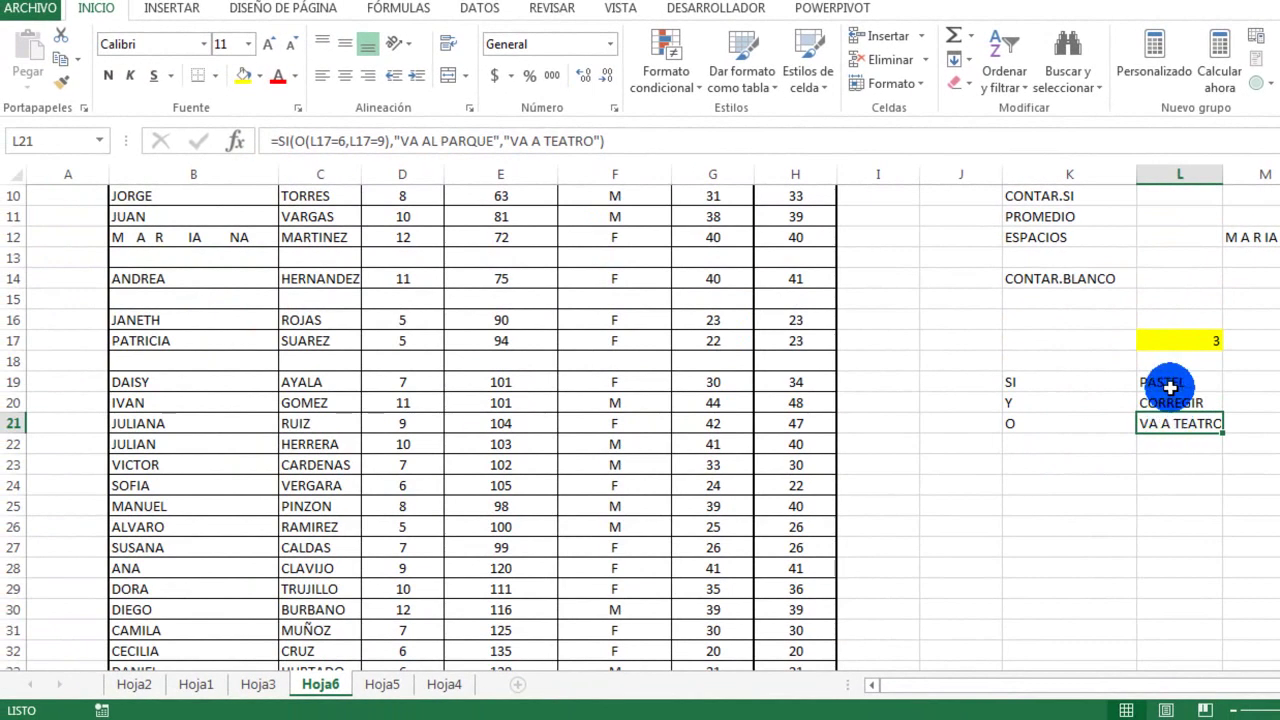
left_click(1170, 386)
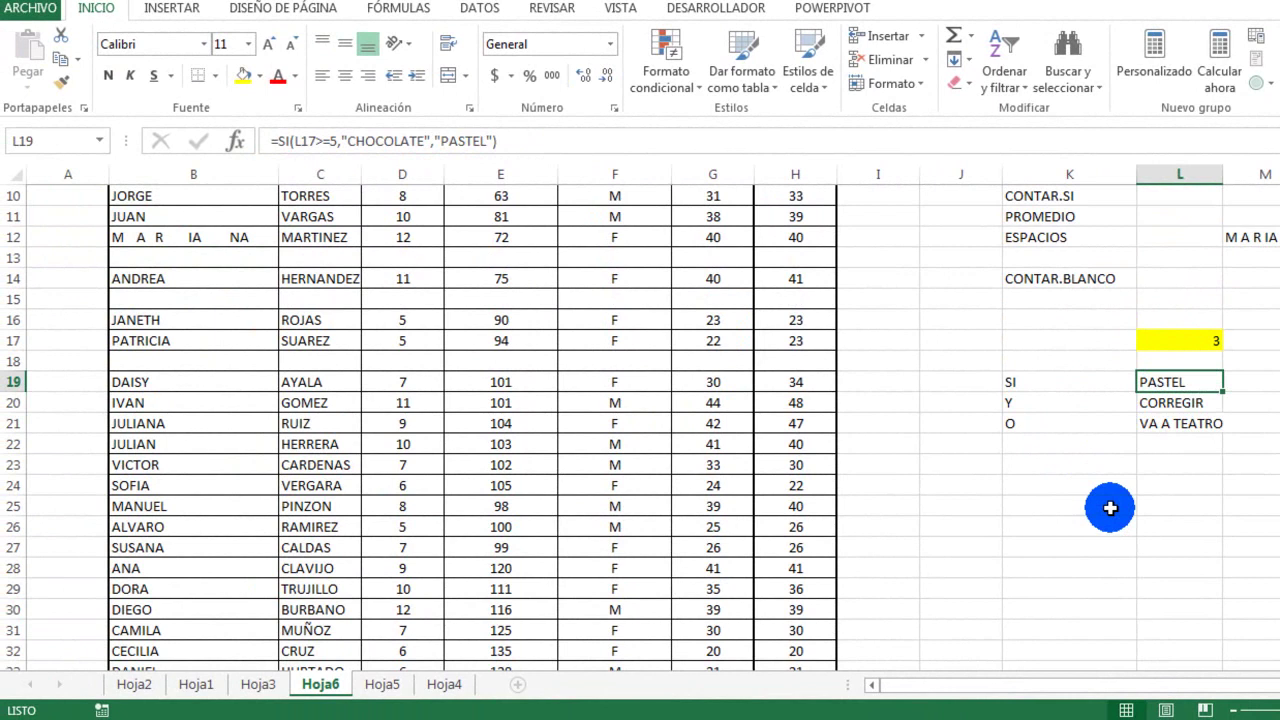
scroll(1110, 508, "up", 3)
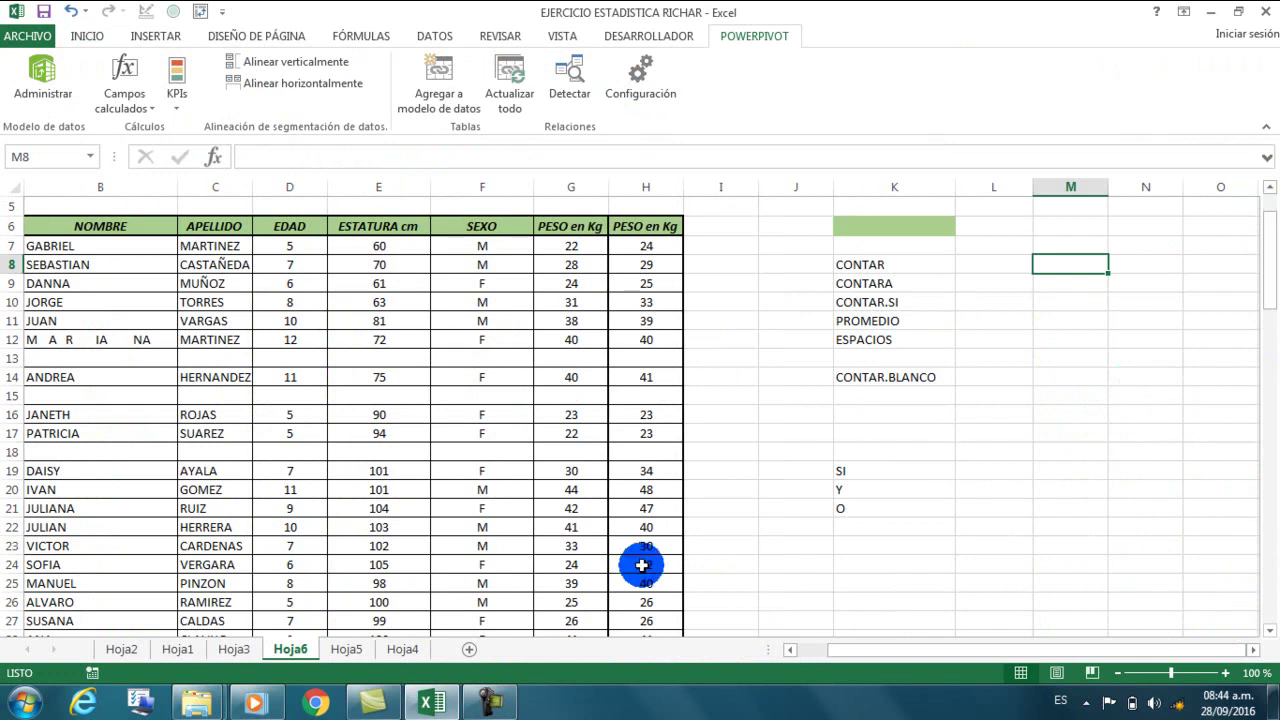
left_click_drag(612, 454, 578, 472)
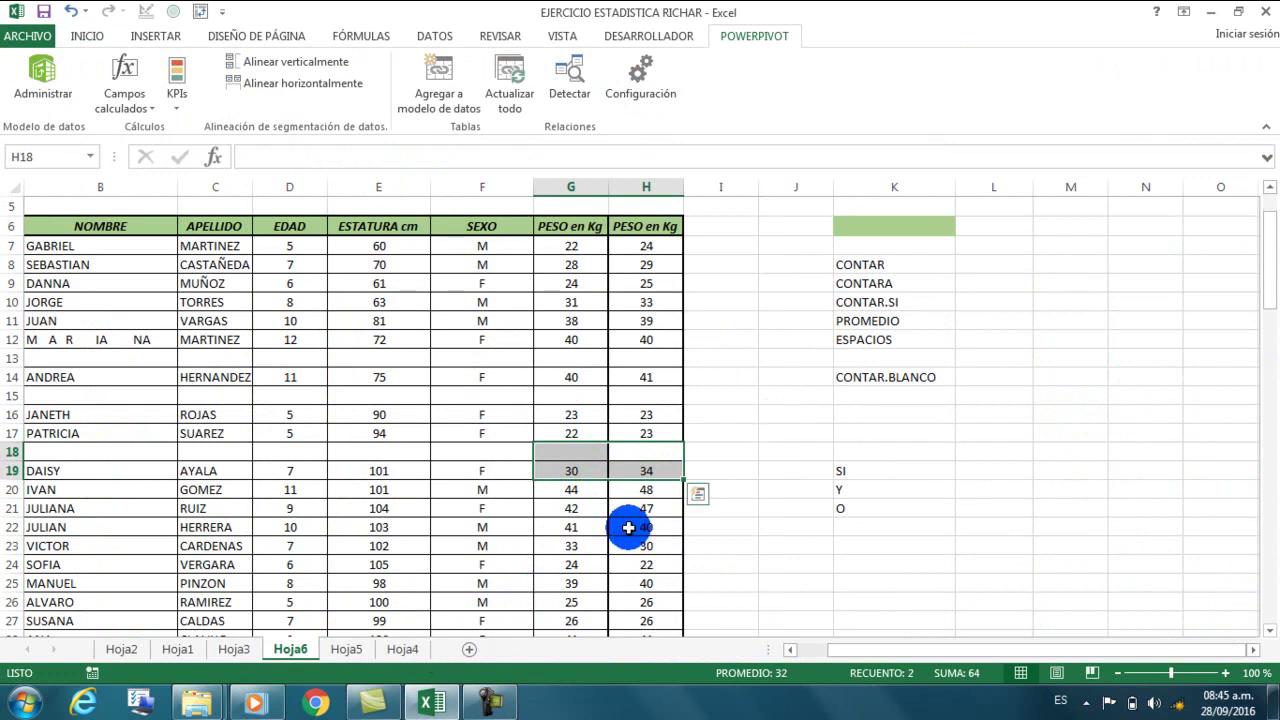
scroll(1268, 215, "up", 2)
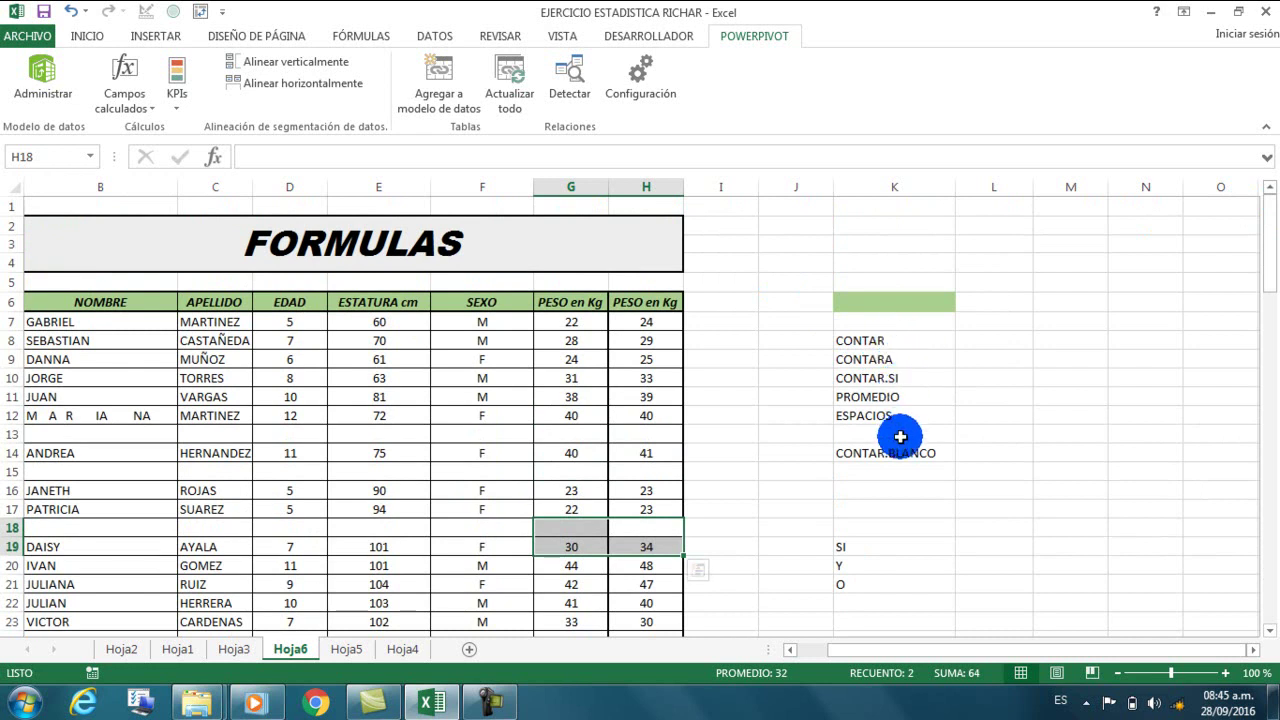
left_click(996, 344)
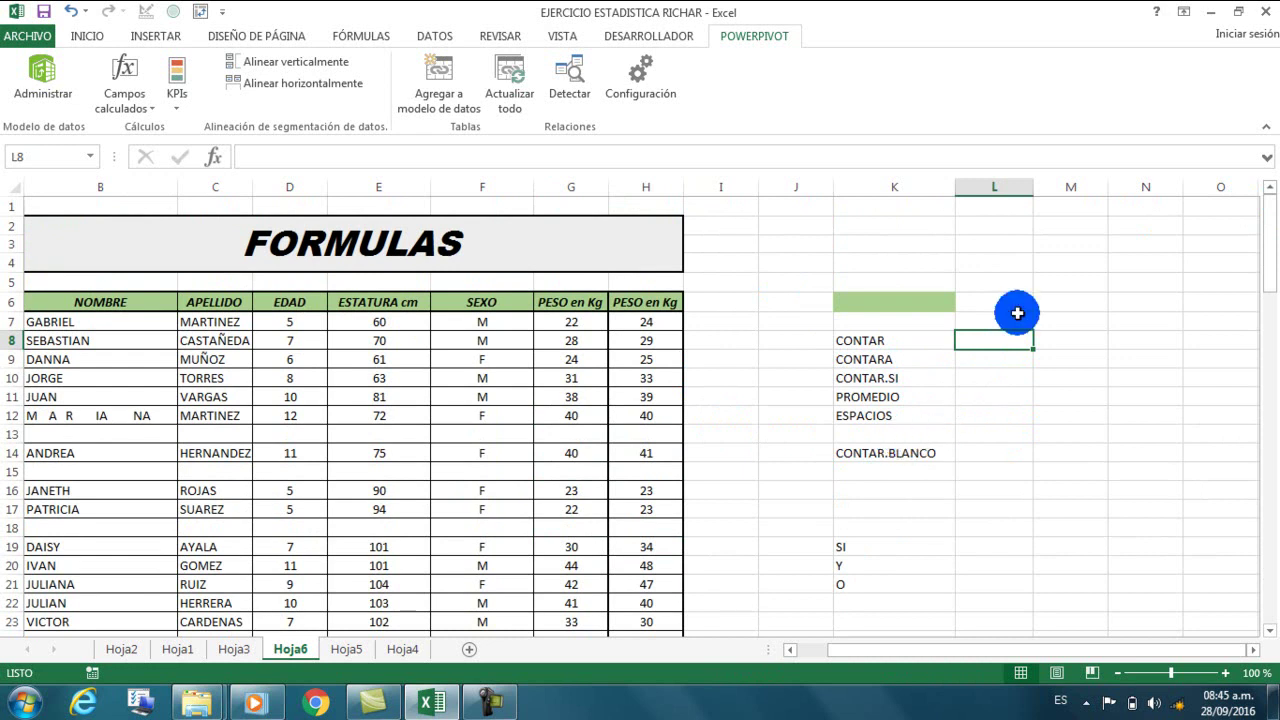
- Count the numeric EDAD entries in M8, beside the CONTAR label, with =CONTAR(D7:D100) and review the entered formula
left_click(1065, 344)
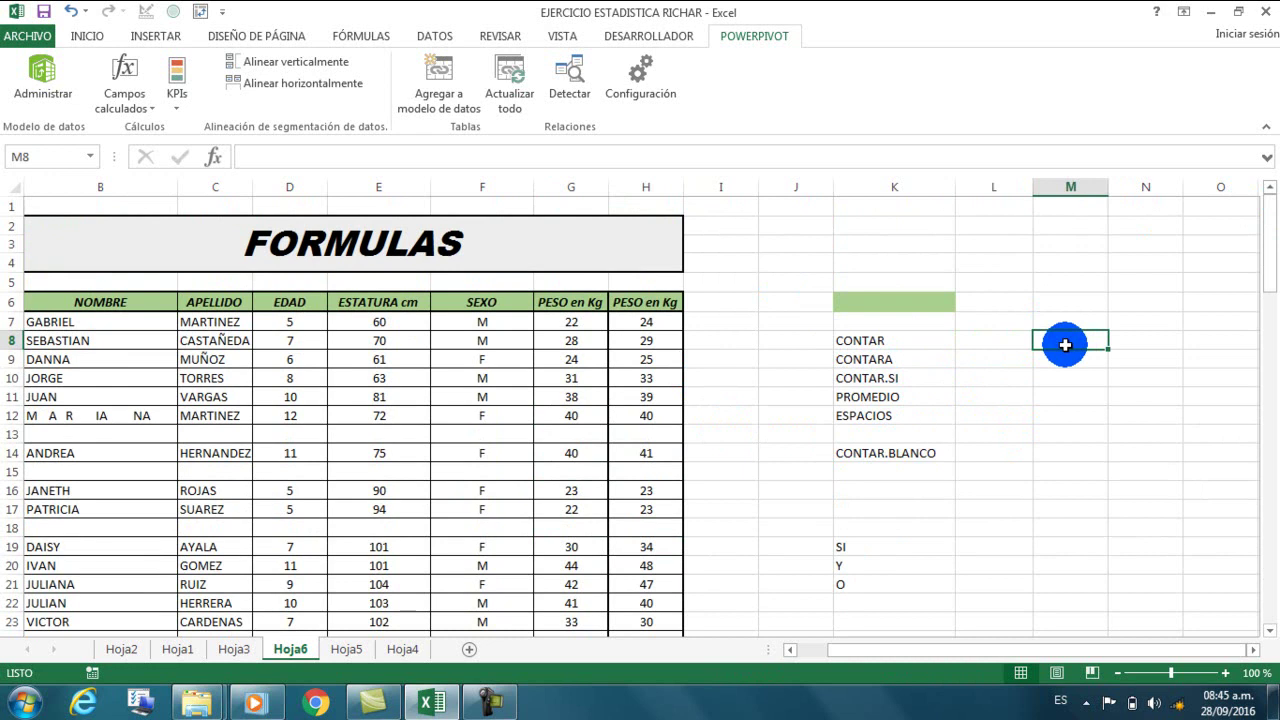
type("=")
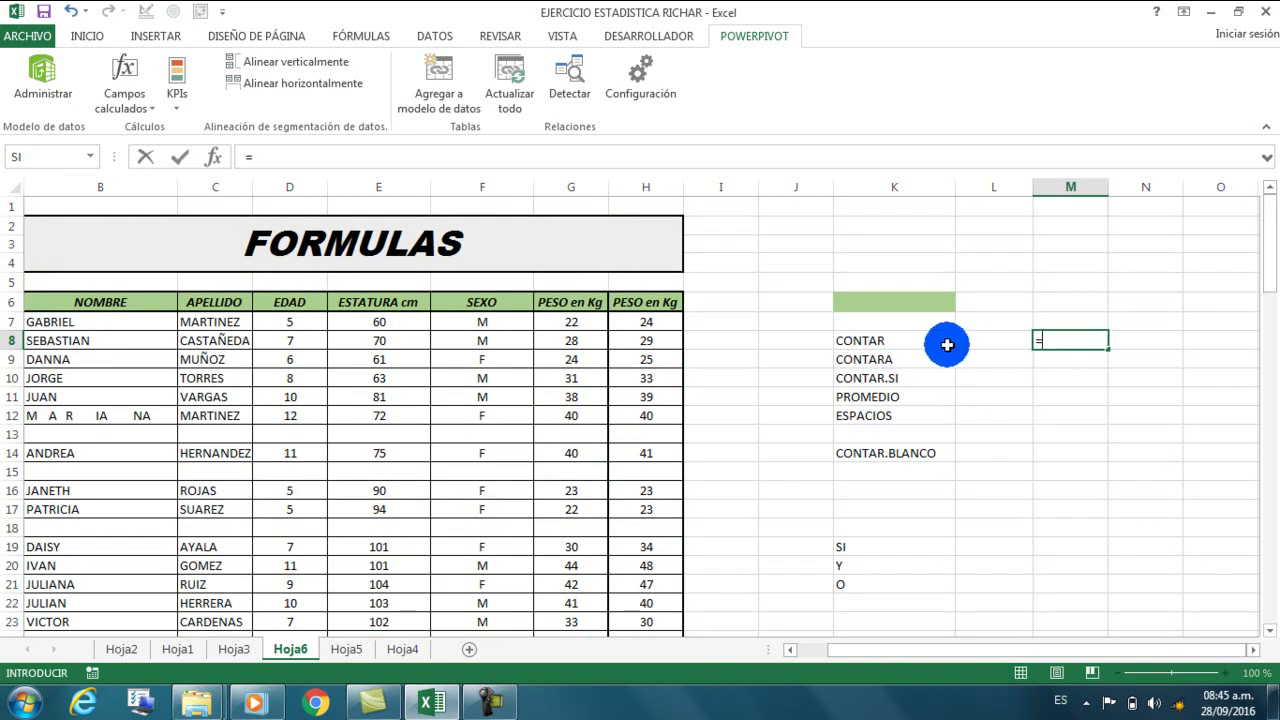
type("CONTAR")
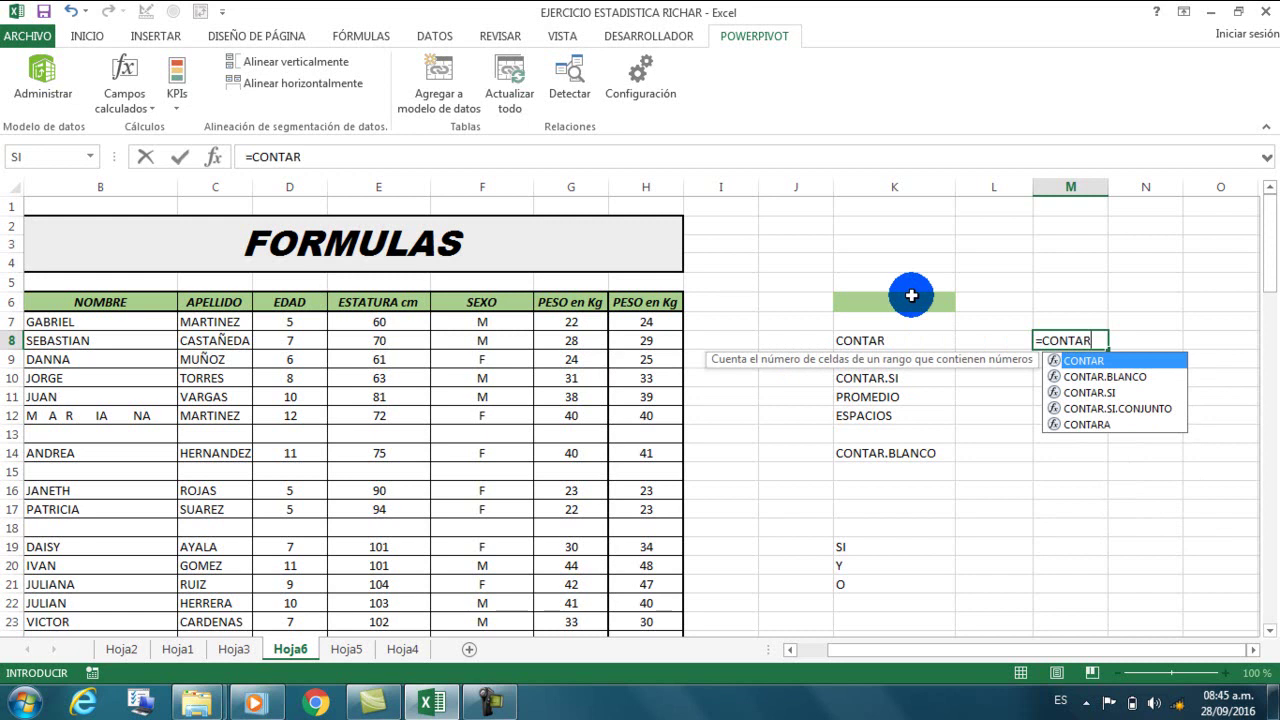
type("(")
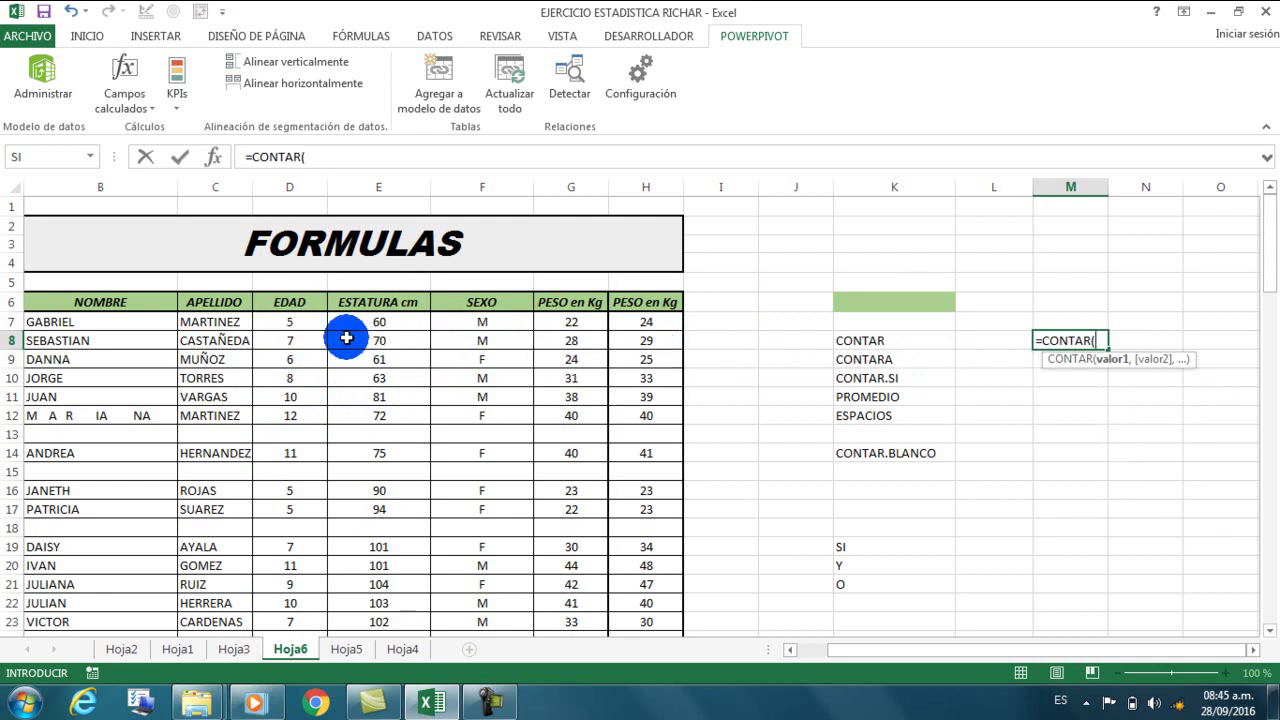
left_click_drag(309, 321, 300, 340)
left_click_drag(325, 438, 285, 581)
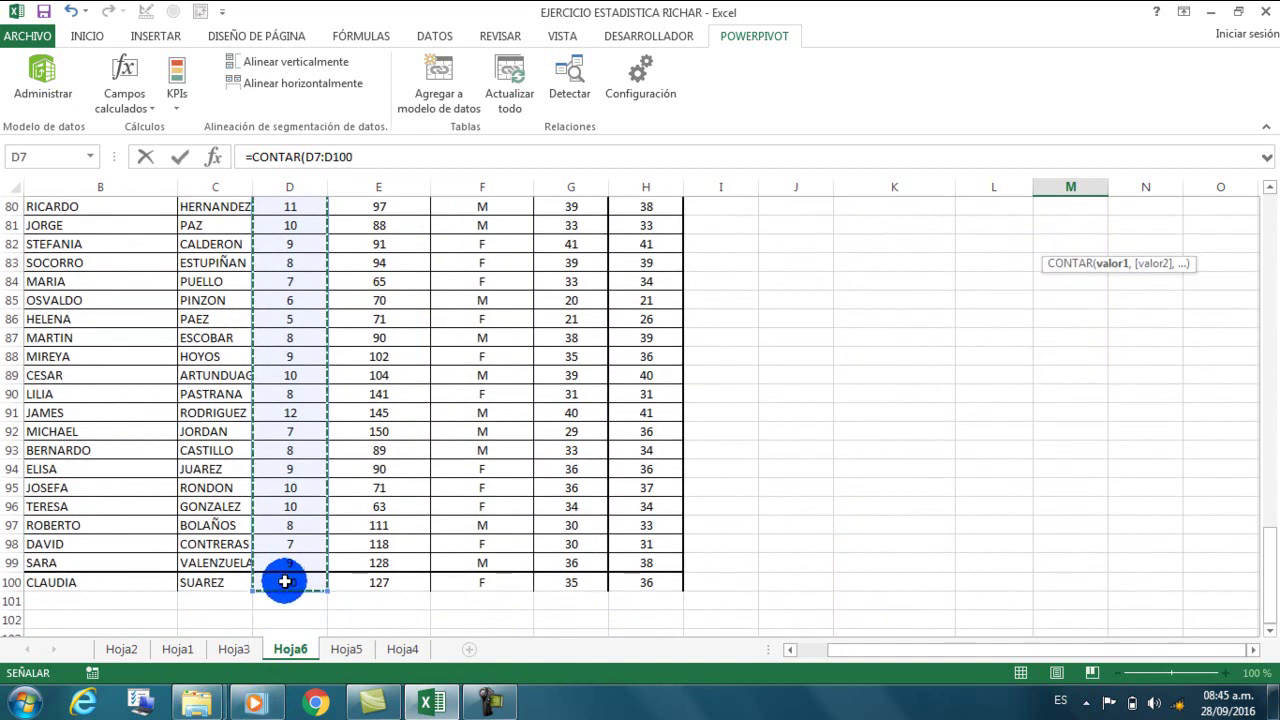
key("Return")
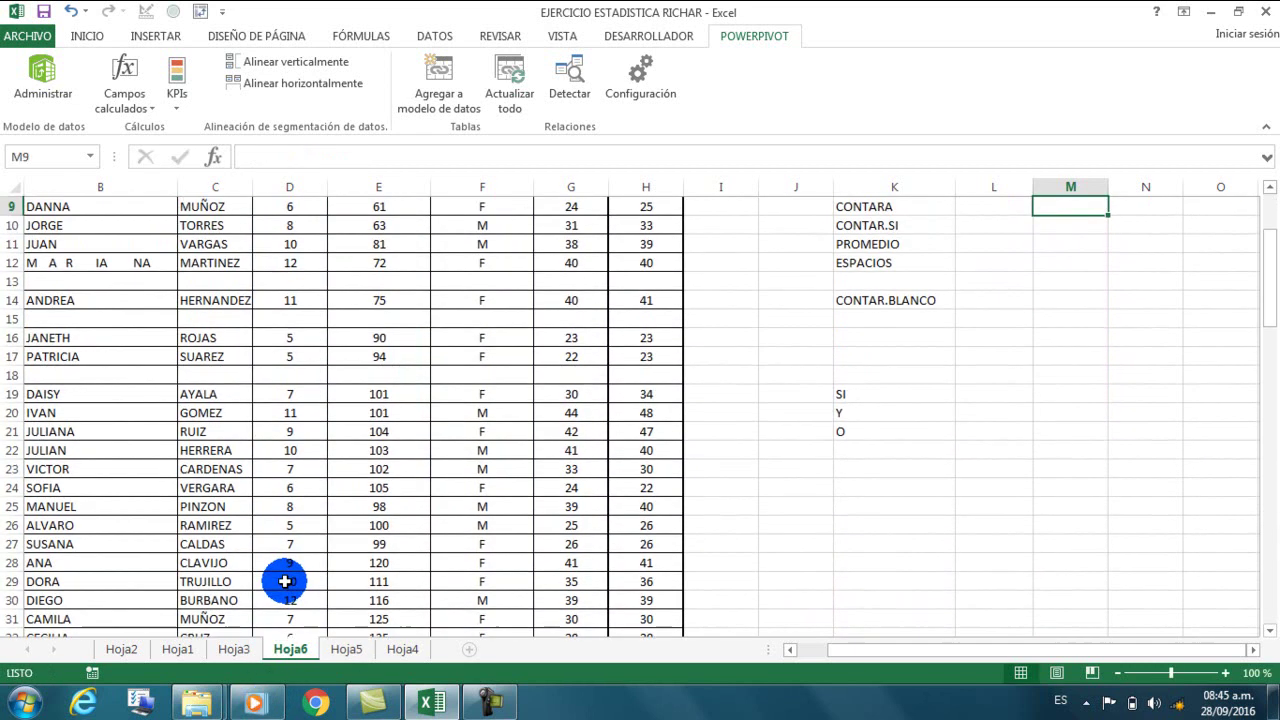
scroll(287, 592, "up", 3)
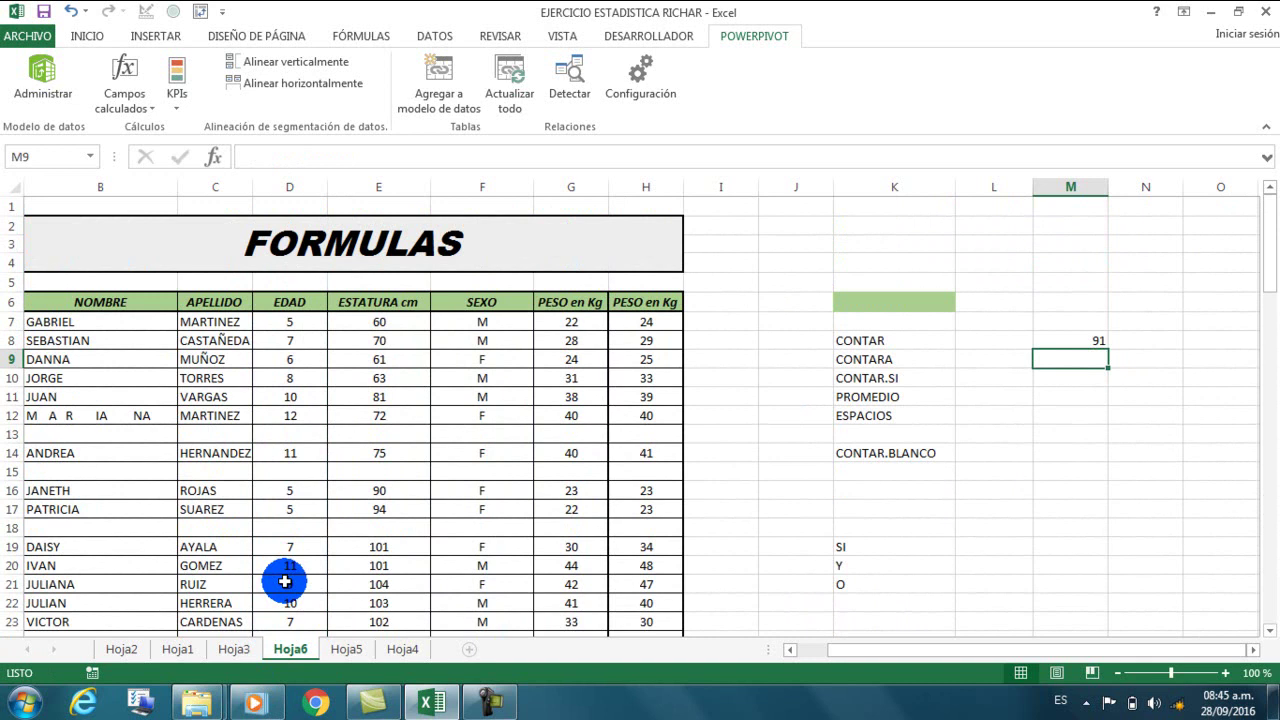
left_click(1100, 346)
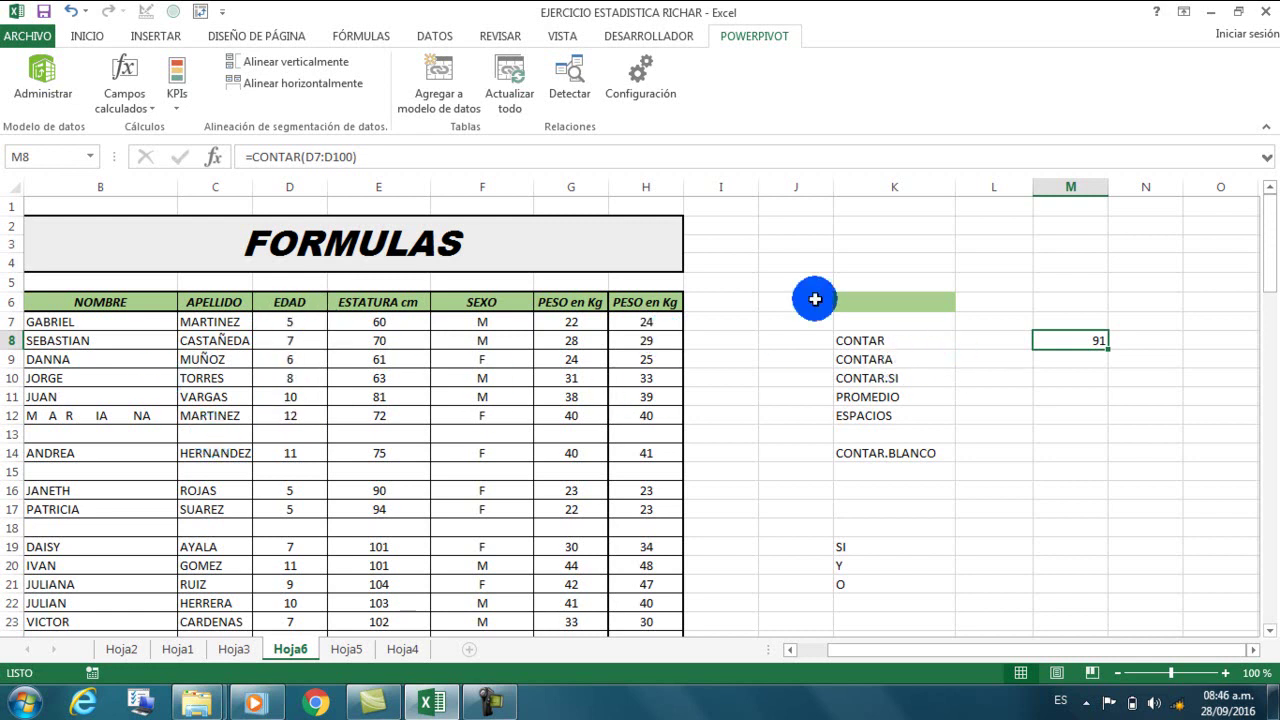
- Apply CONTAR to the APELLIDO text column in N8 with =CONTAR(C7:C100) and review the entered formula
left_click(1157, 343)
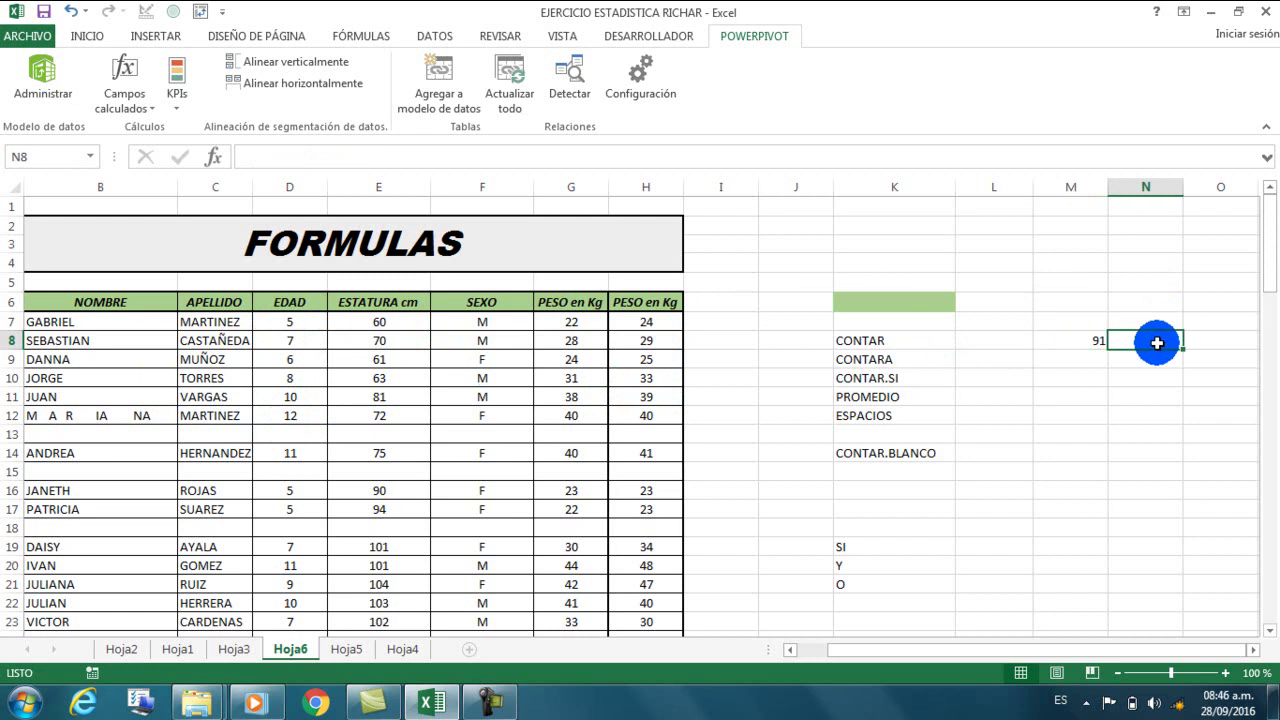
type("=CO")
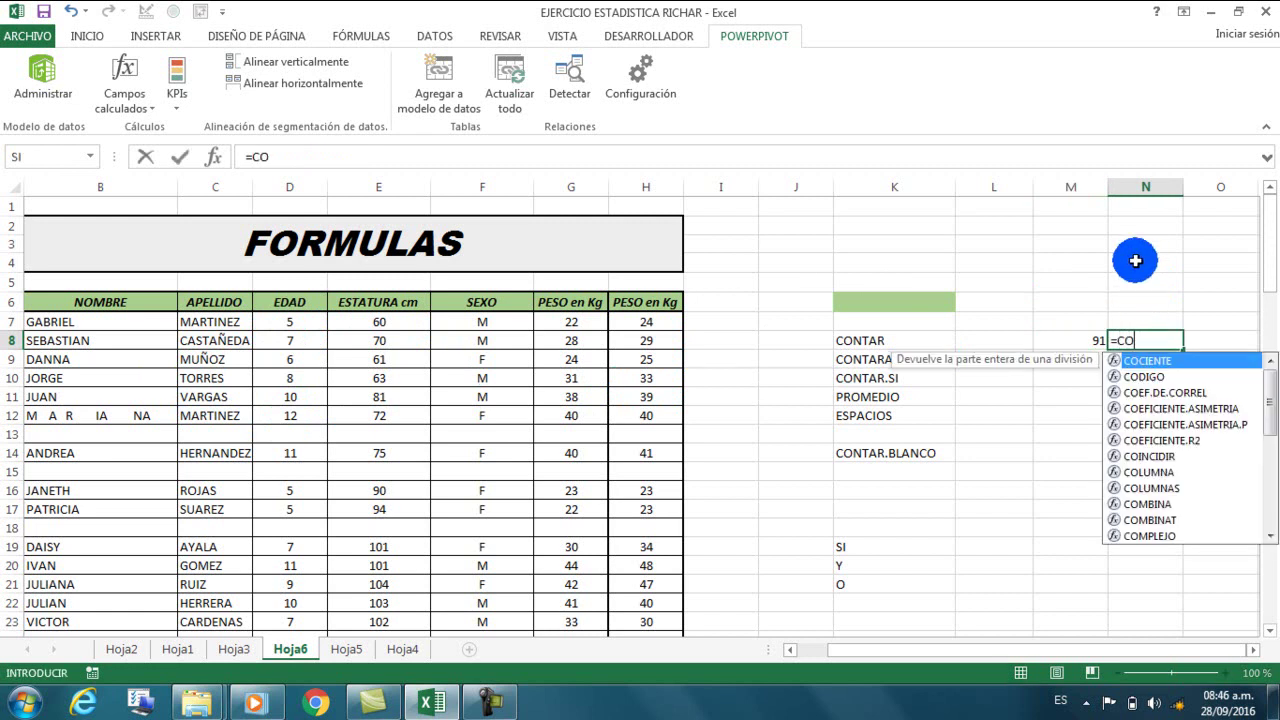
type("NTAR")
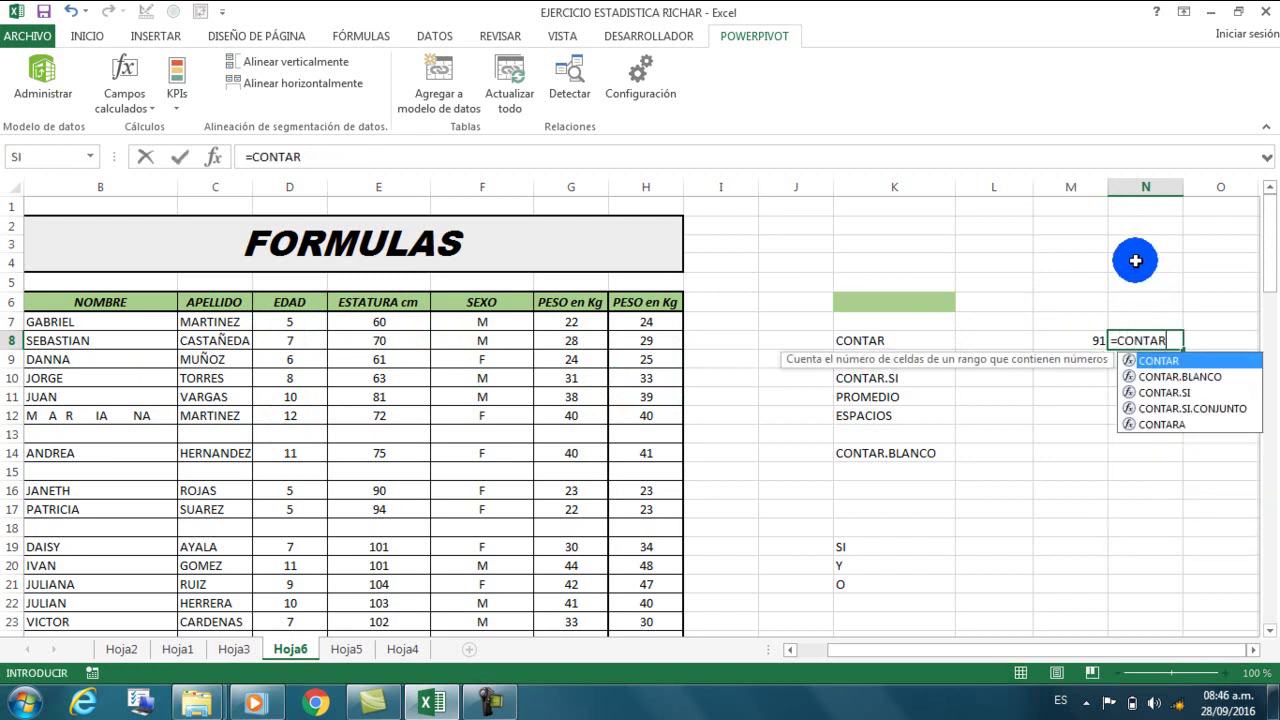
type("(")
left_click_drag(190, 320, 239, 596)
key("Return")
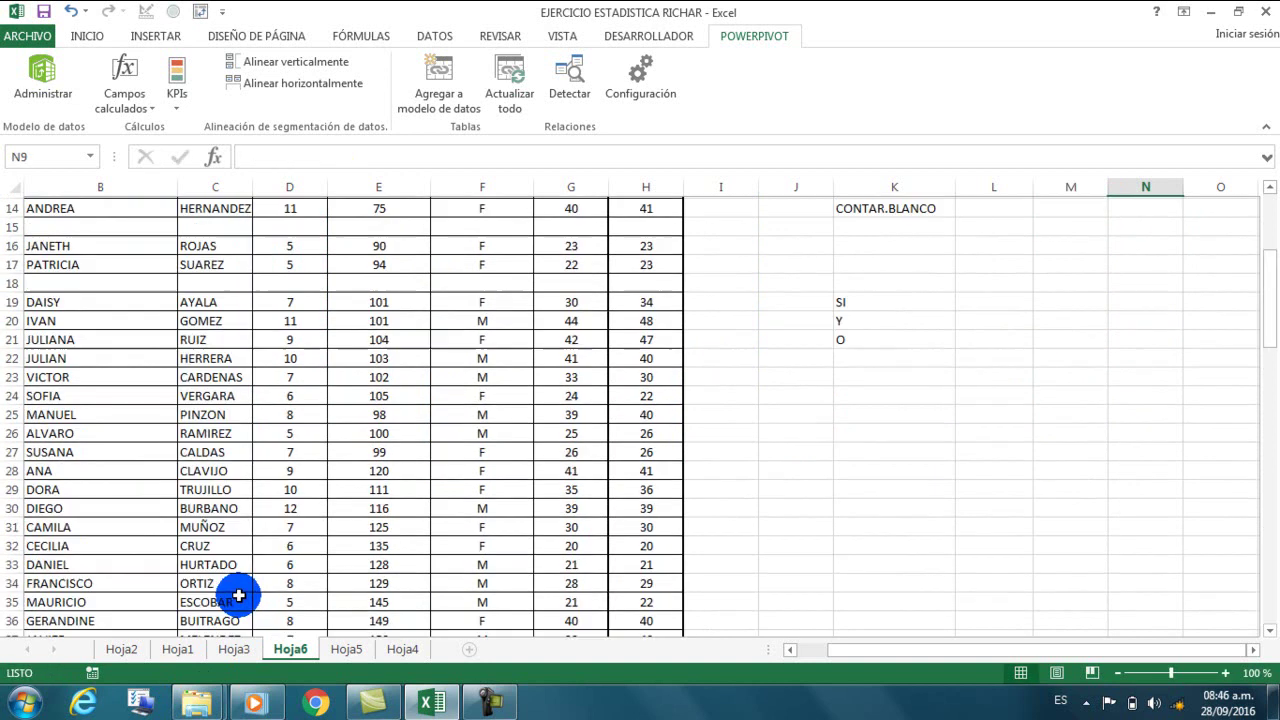
scroll(240, 600, "up", 3)
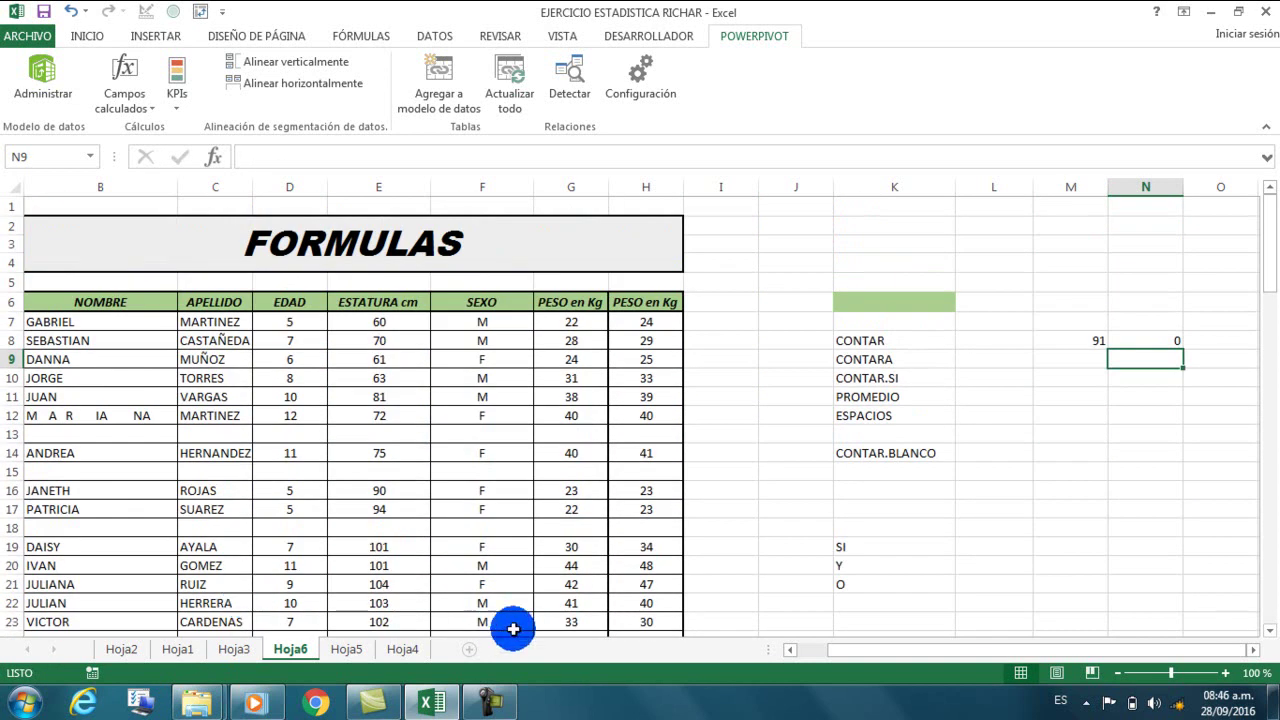
left_click(1140, 344)
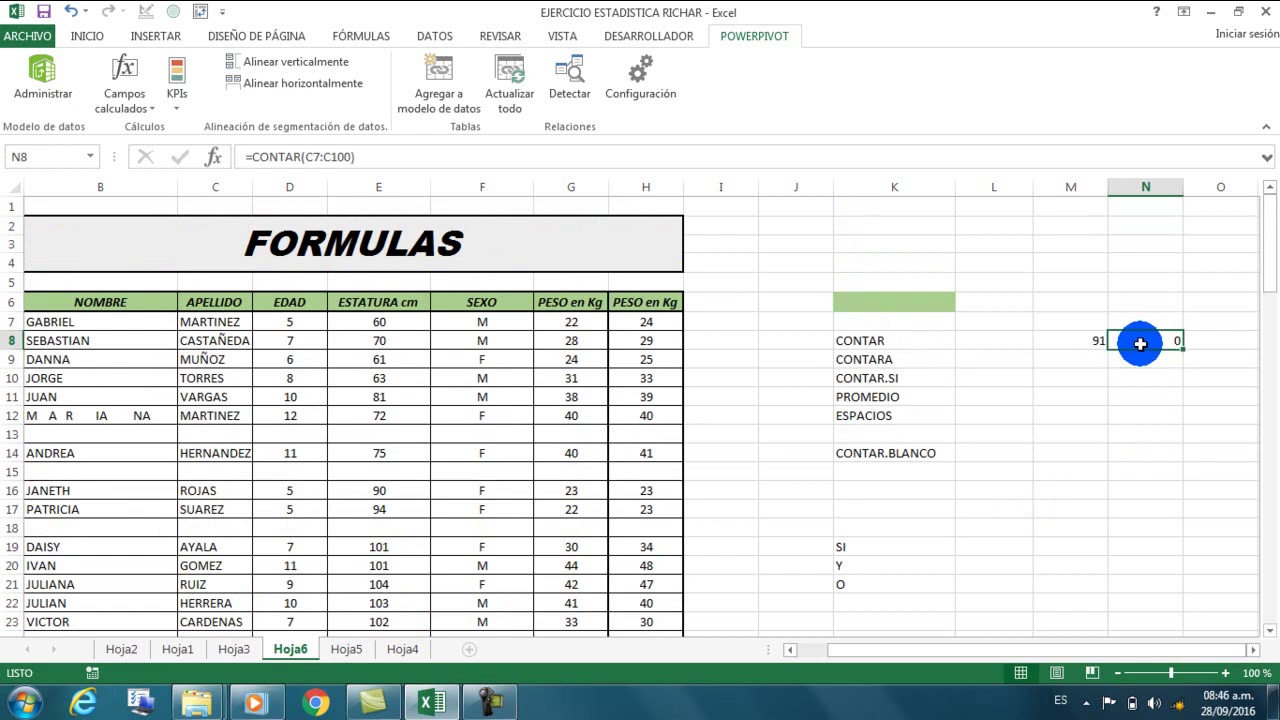
- Count the non-empty EDAD cells in M9, beside the CONTARA label, with =CONTARA(D7:D100)
left_click(1103, 358)
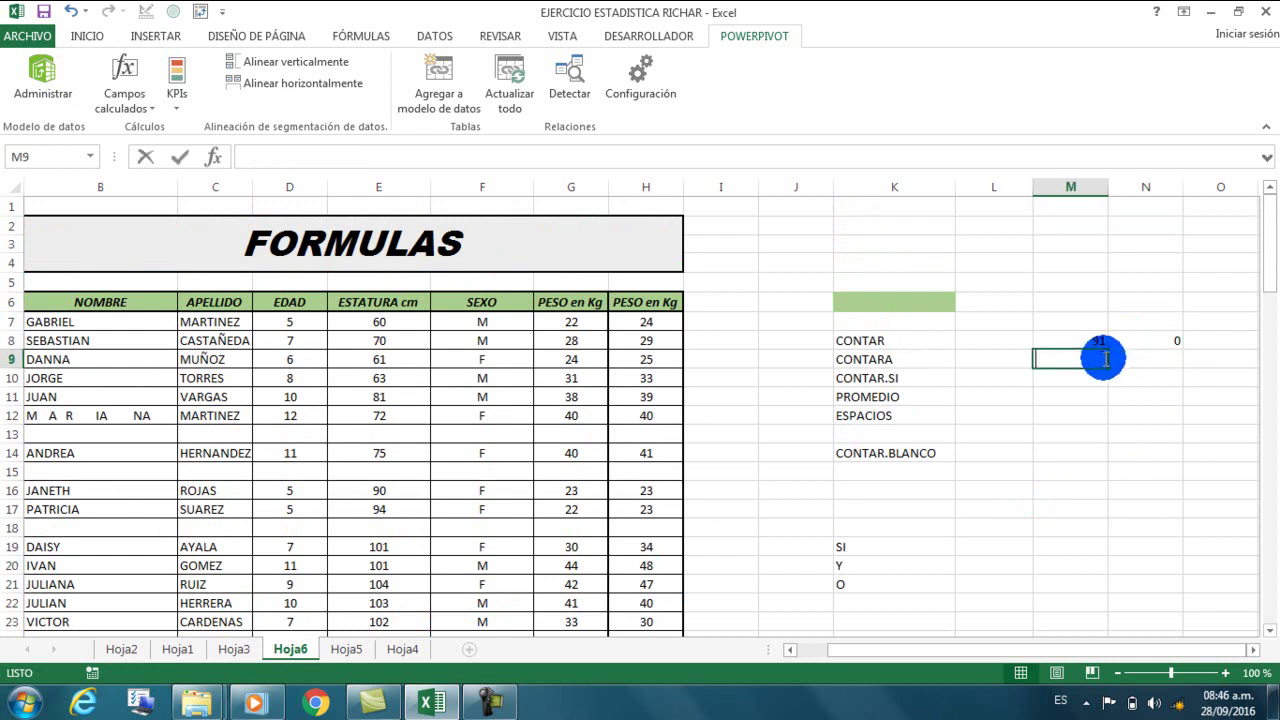
type("=CONTARA")
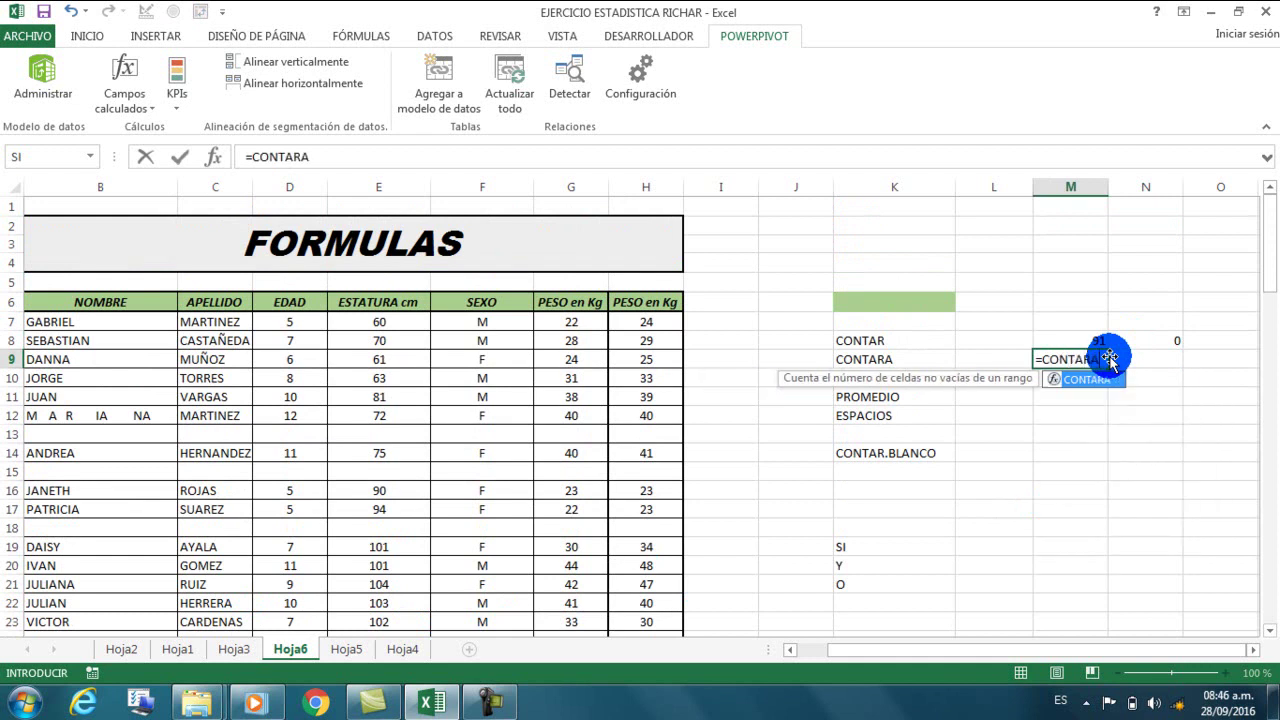
type("(")
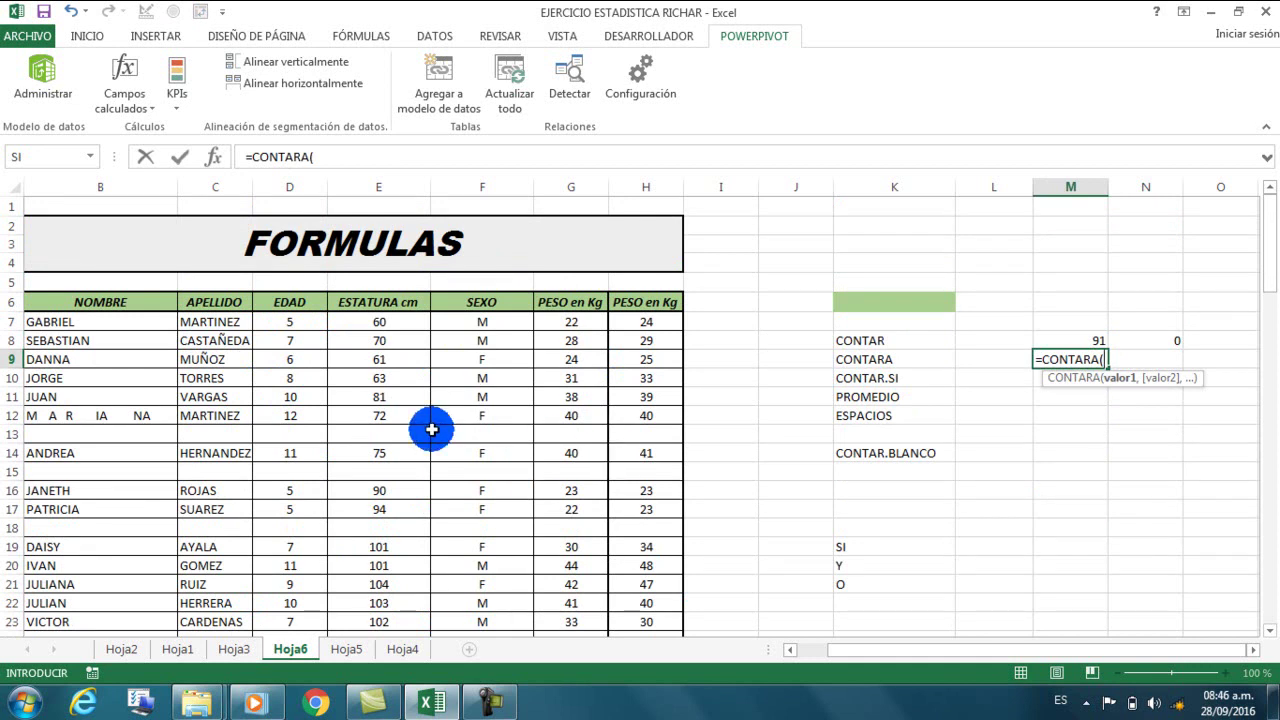
left_click_drag(310, 326, 287, 601)
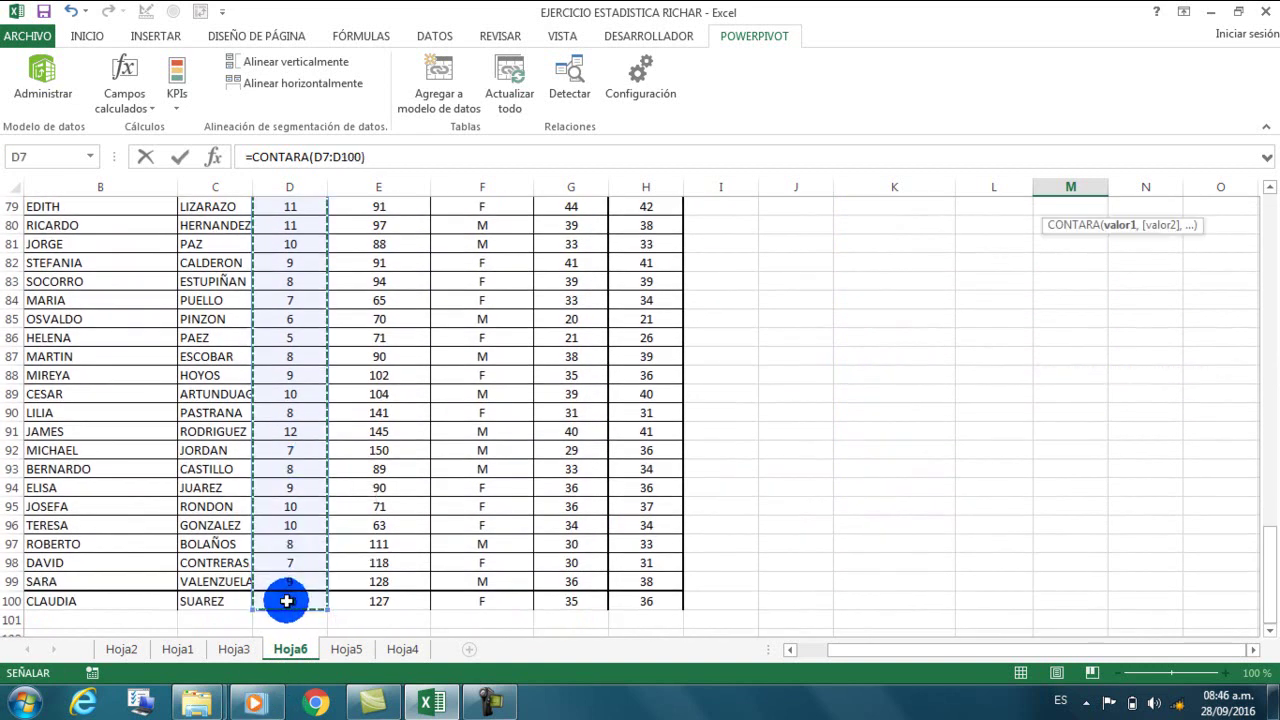
key("Return")
scroll(286, 601, "up", 2)
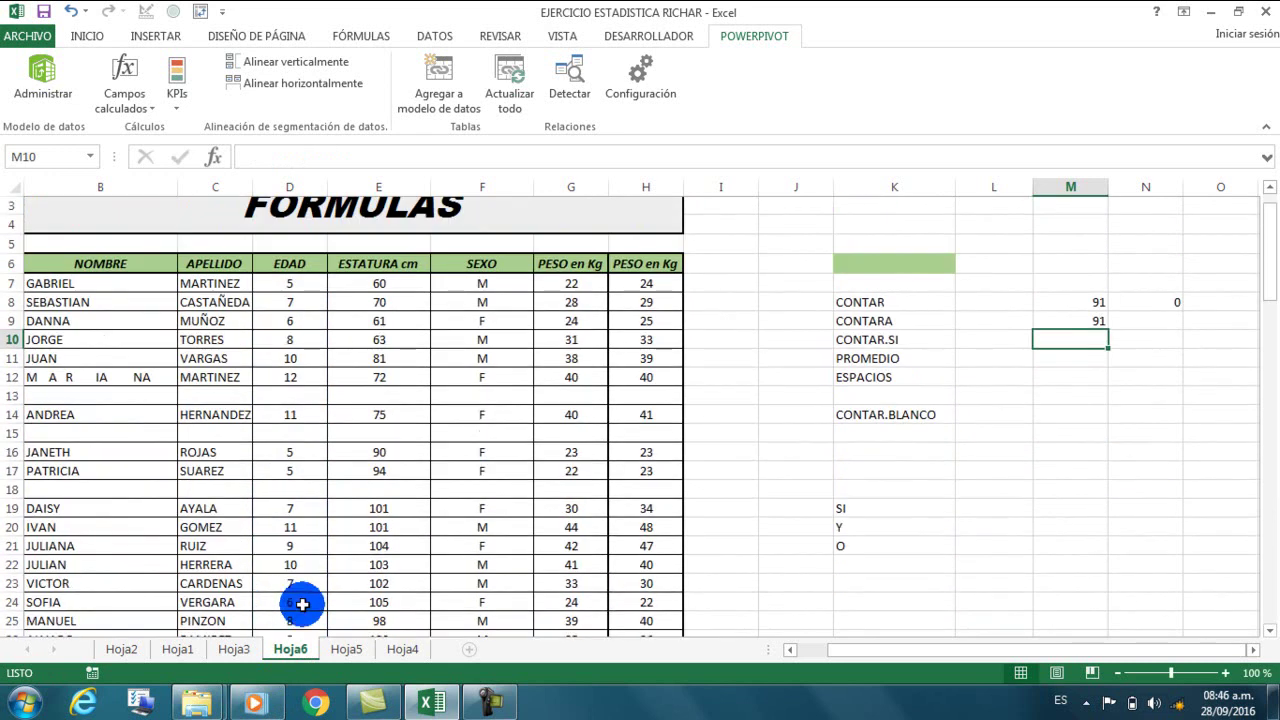
- Count the non-empty APELLIDO cells in N9 with =CONTARA(C7:C100)
left_click(1150, 328)
left_click_drag(1150, 329, 1150, 332)
type("=")
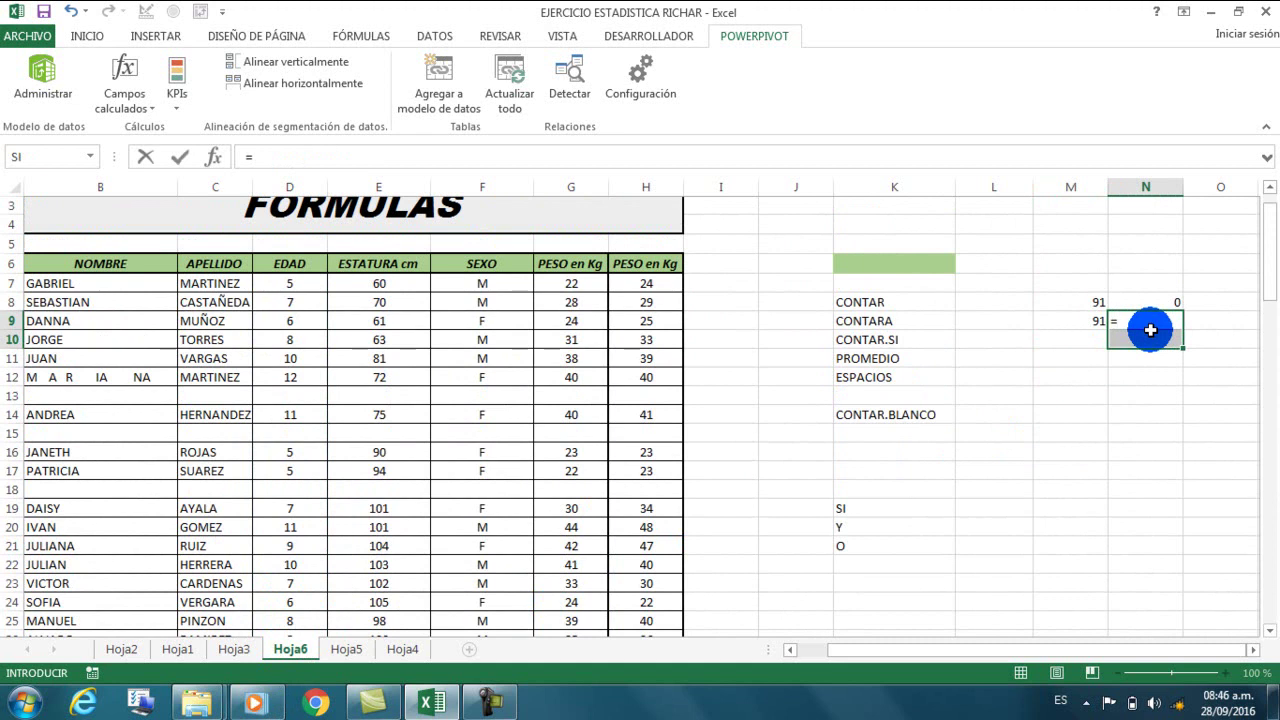
type("CON")
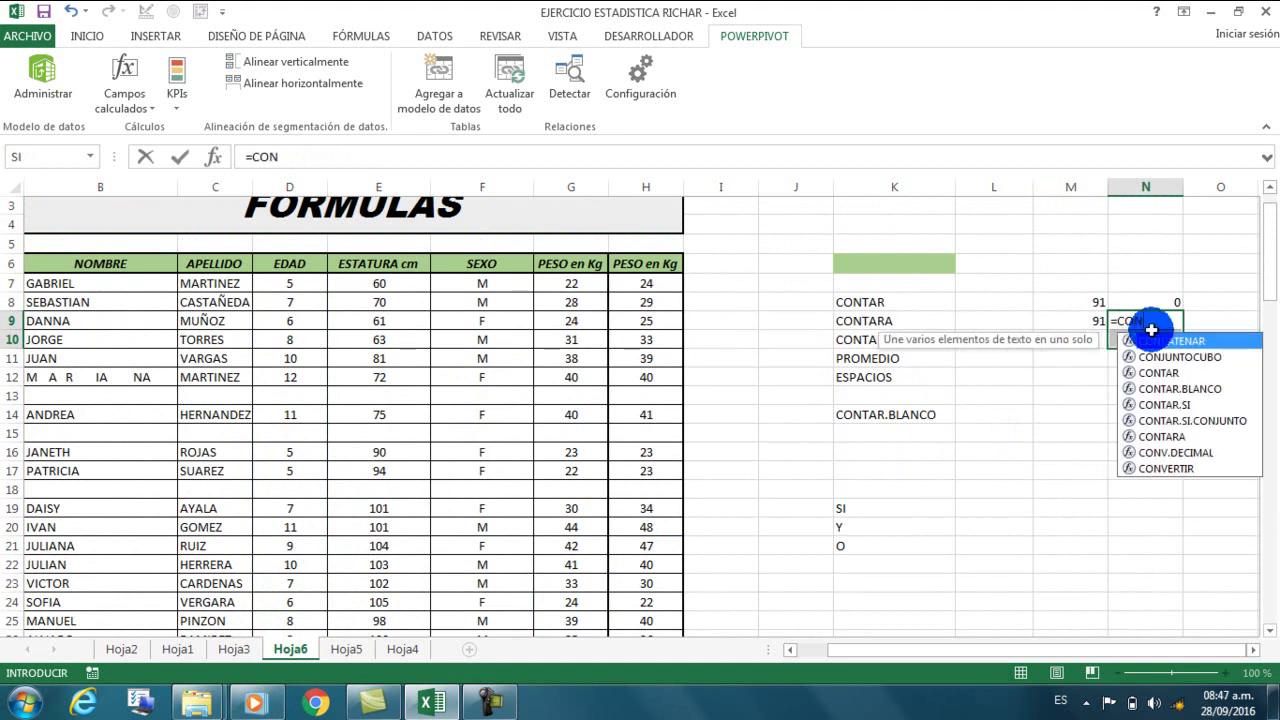
type("TARA(")
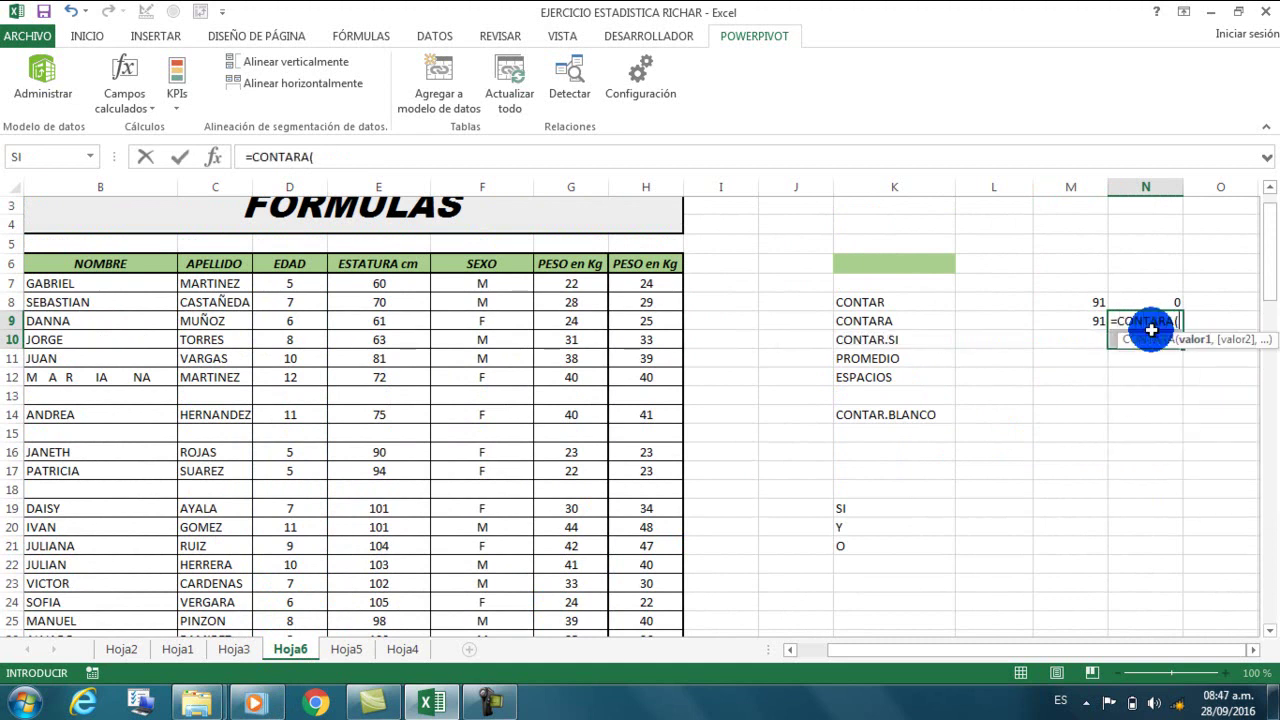
left_click_drag(241, 285, 226, 505)
key("Escape")
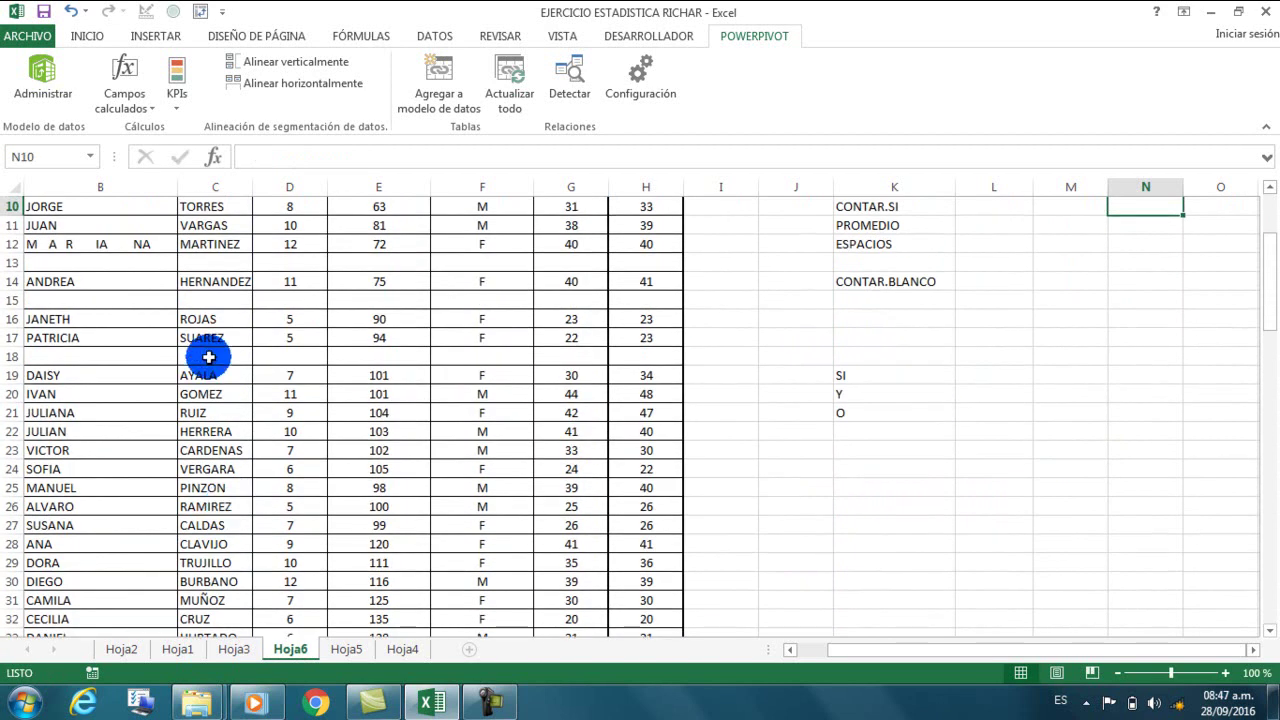
scroll(440, 387, "up", 3)
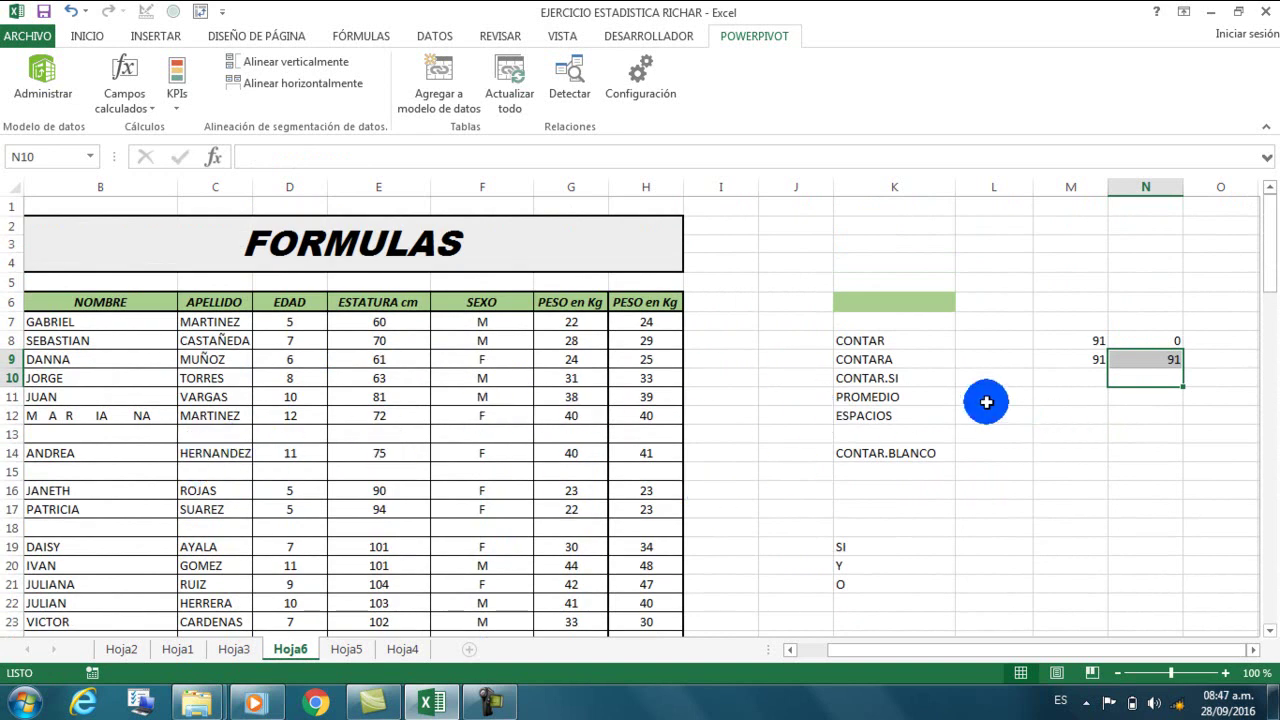
left_click(1111, 412)
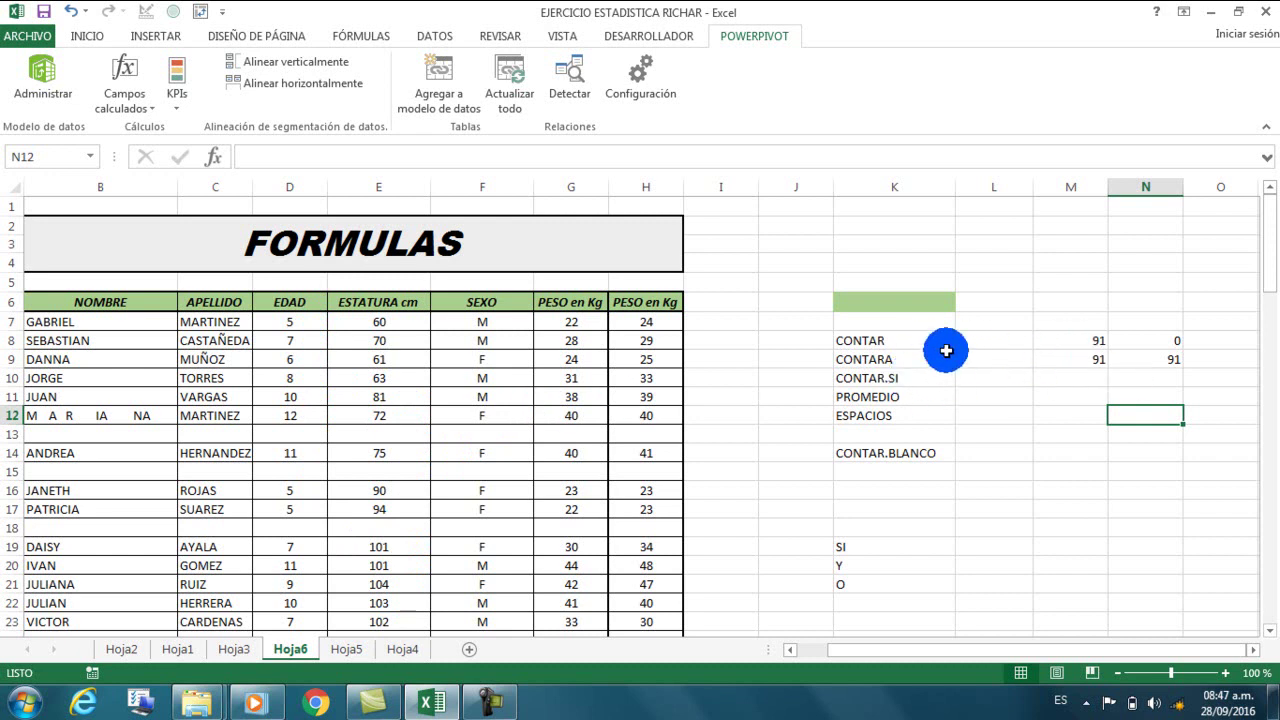
- Count the non-empty APELLIDO and EDAD cells together in O9 with =CONTARA(C7:D1009) and compare the CONTARA formulas in M9:O9
left_click(1224, 360)
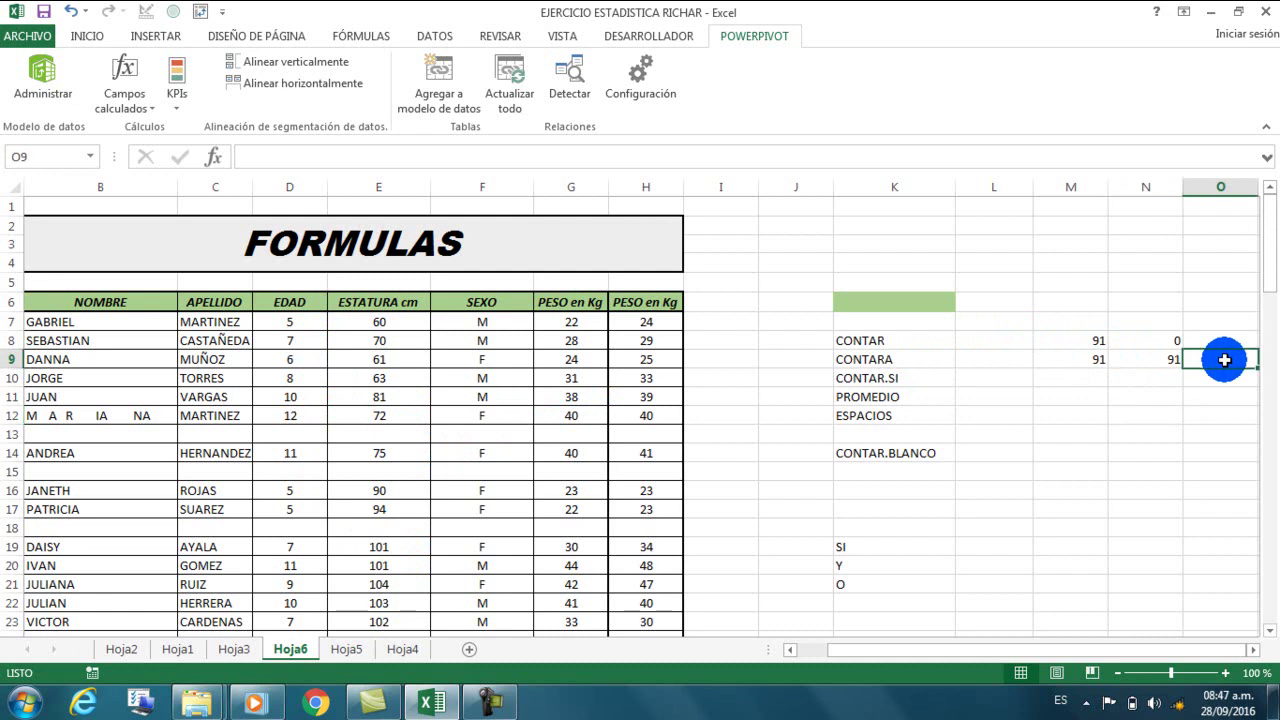
type("=CON")
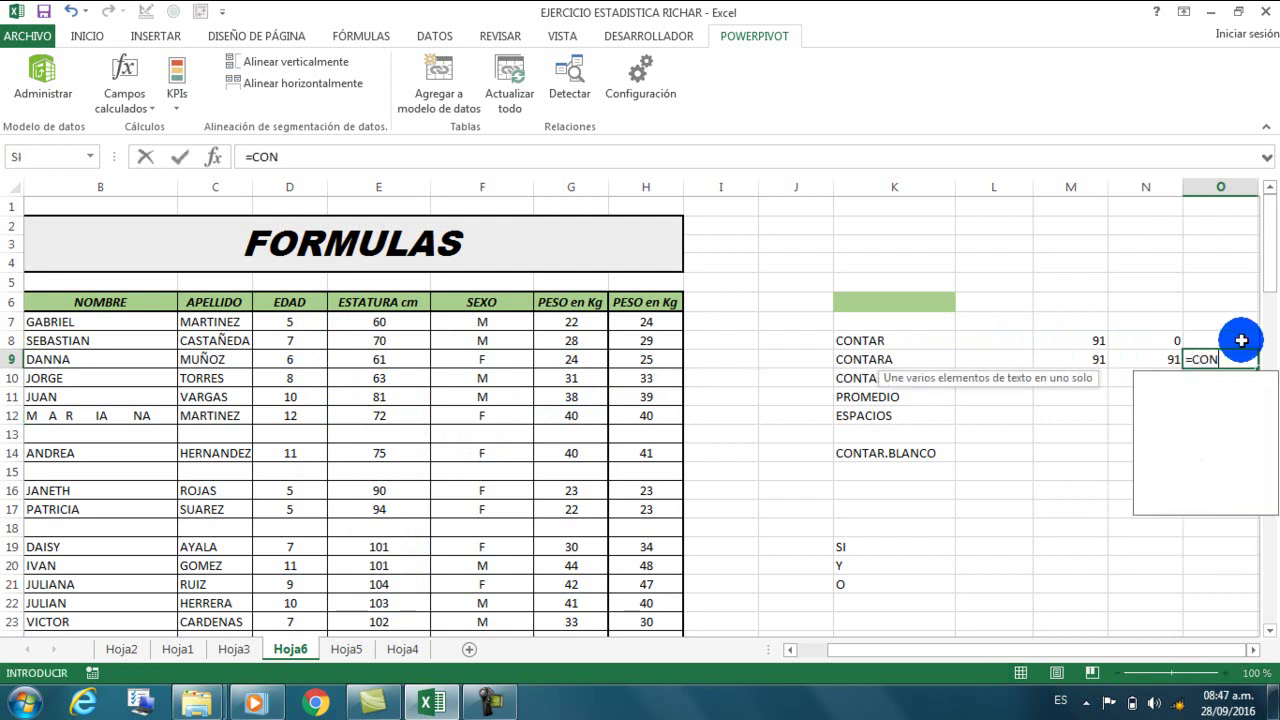
type("TARA")
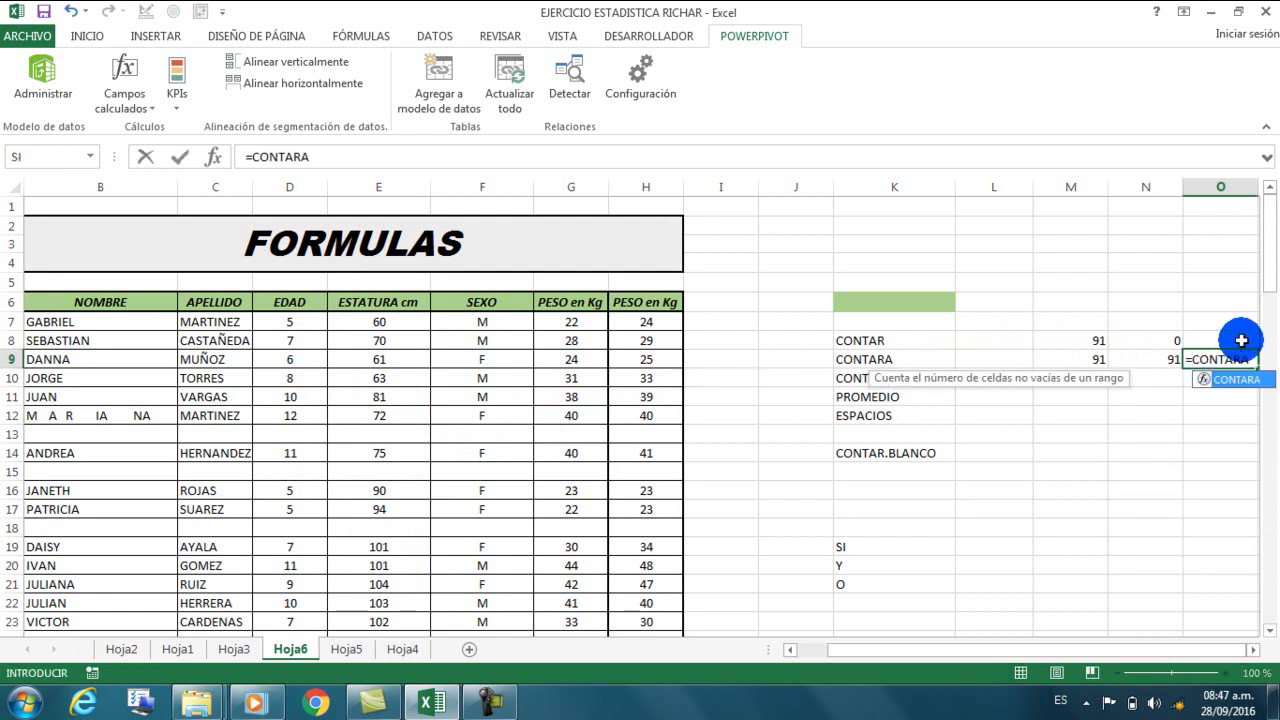
type("(")
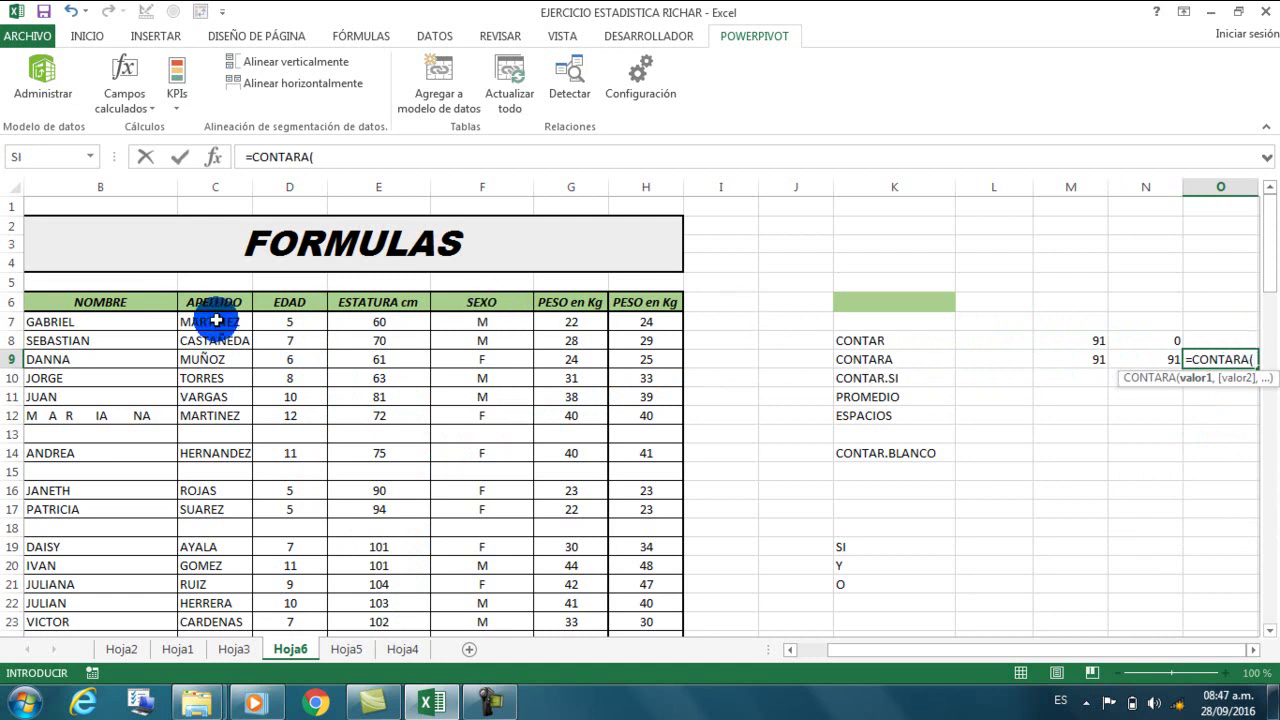
left_click_drag(205, 321, 296, 588)
type("9")
key("Return")
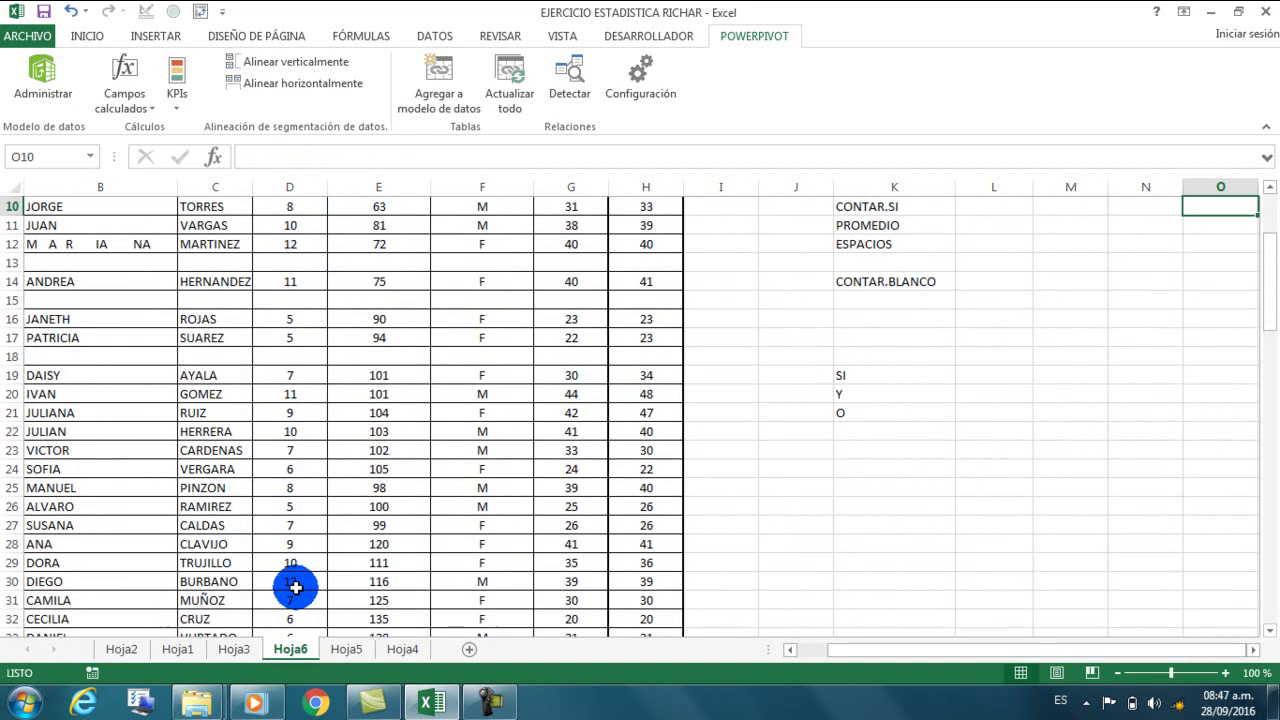
scroll(296, 588, "up", 2)
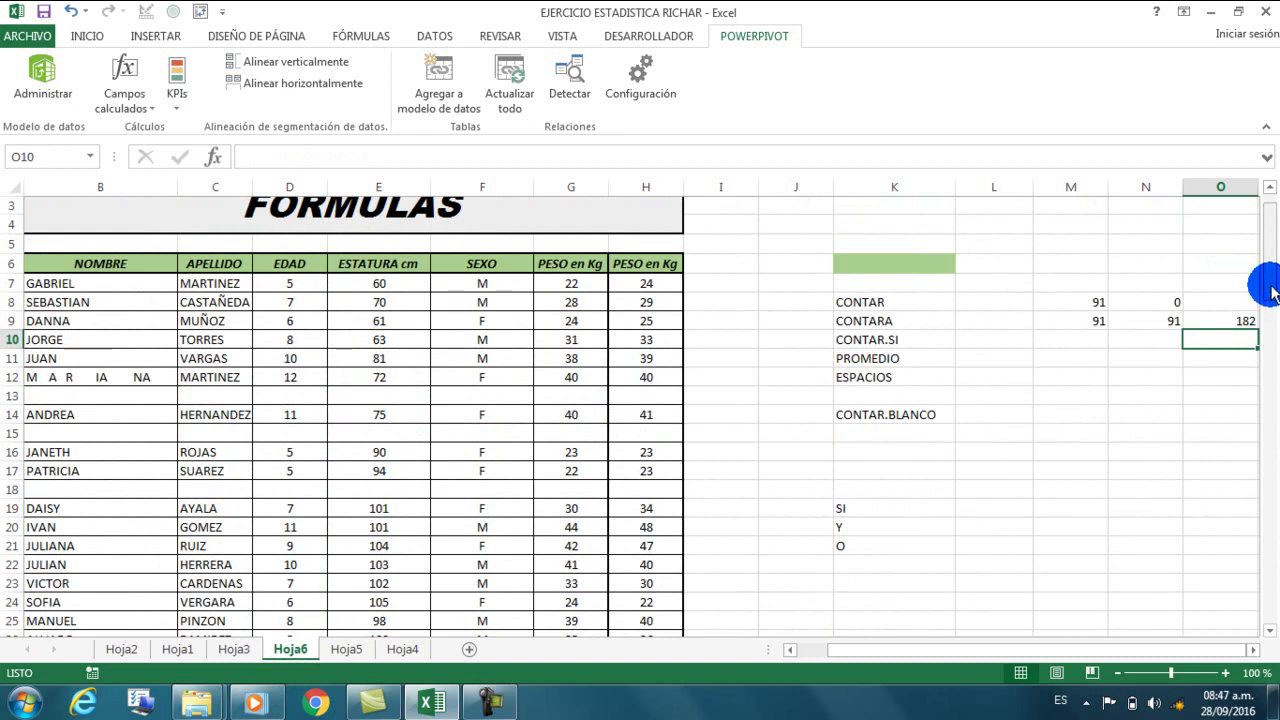
left_click(1103, 326)
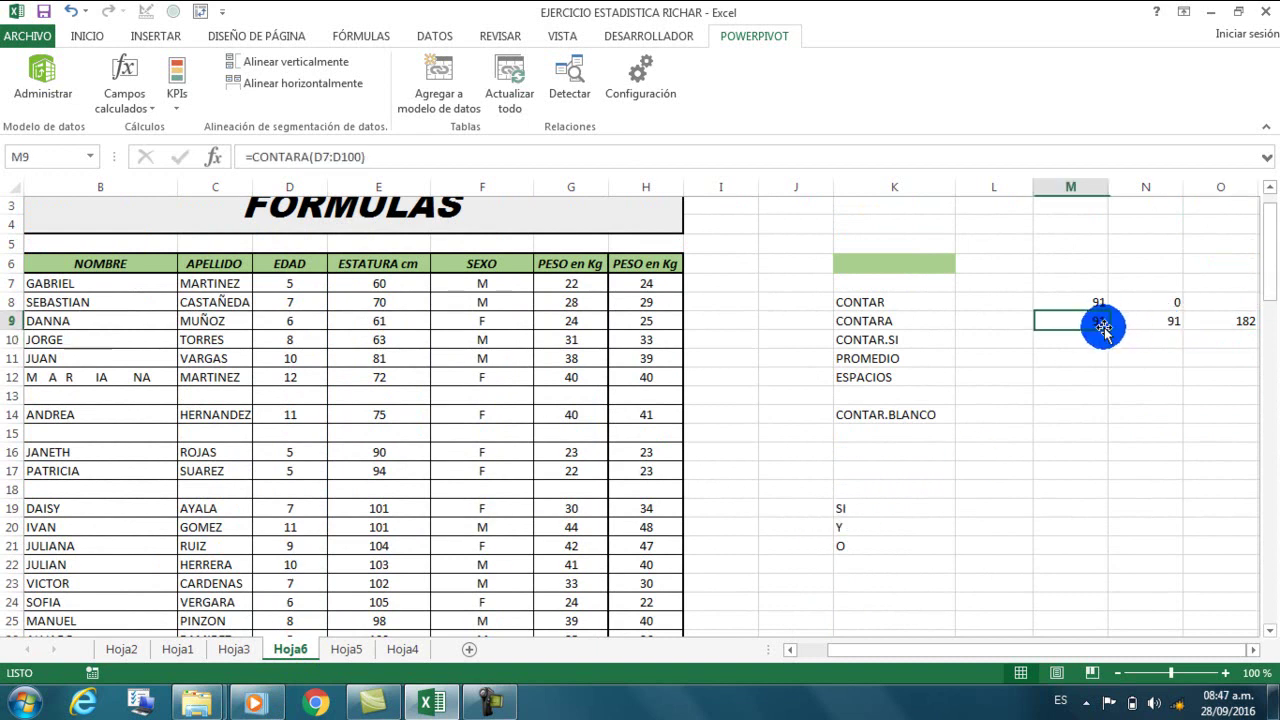
left_click(1166, 326)
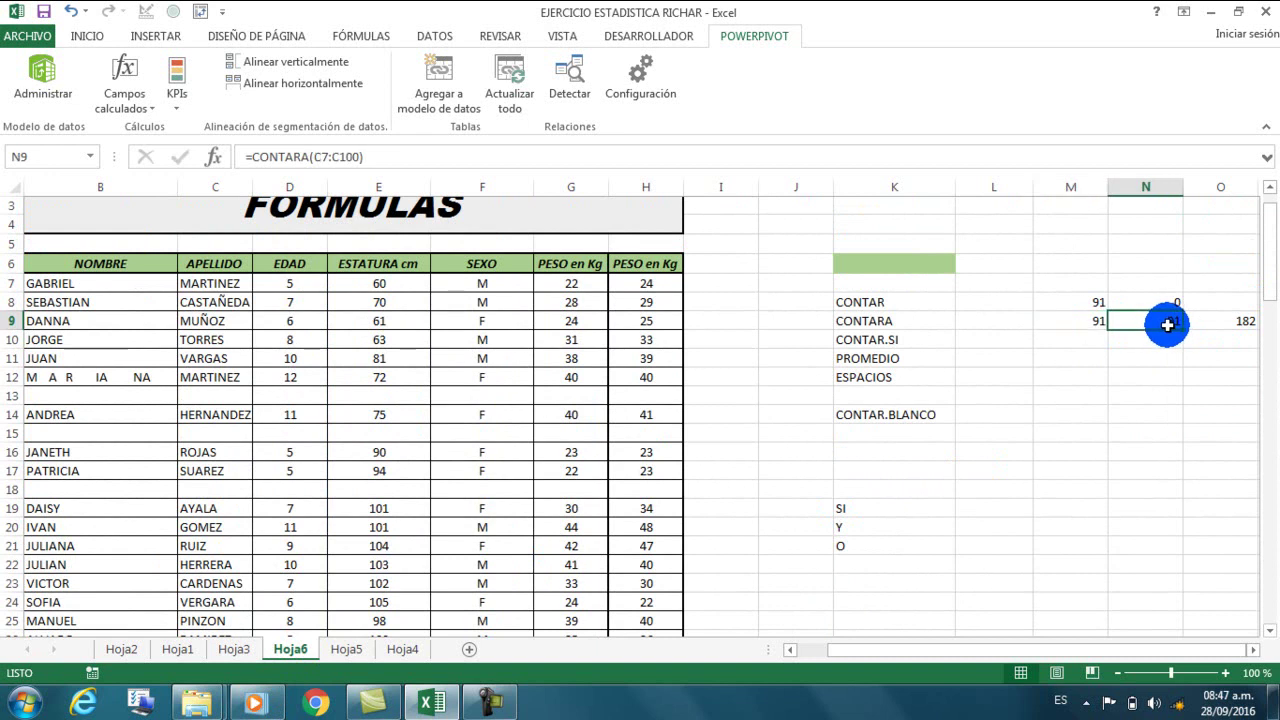
left_click(1224, 321)
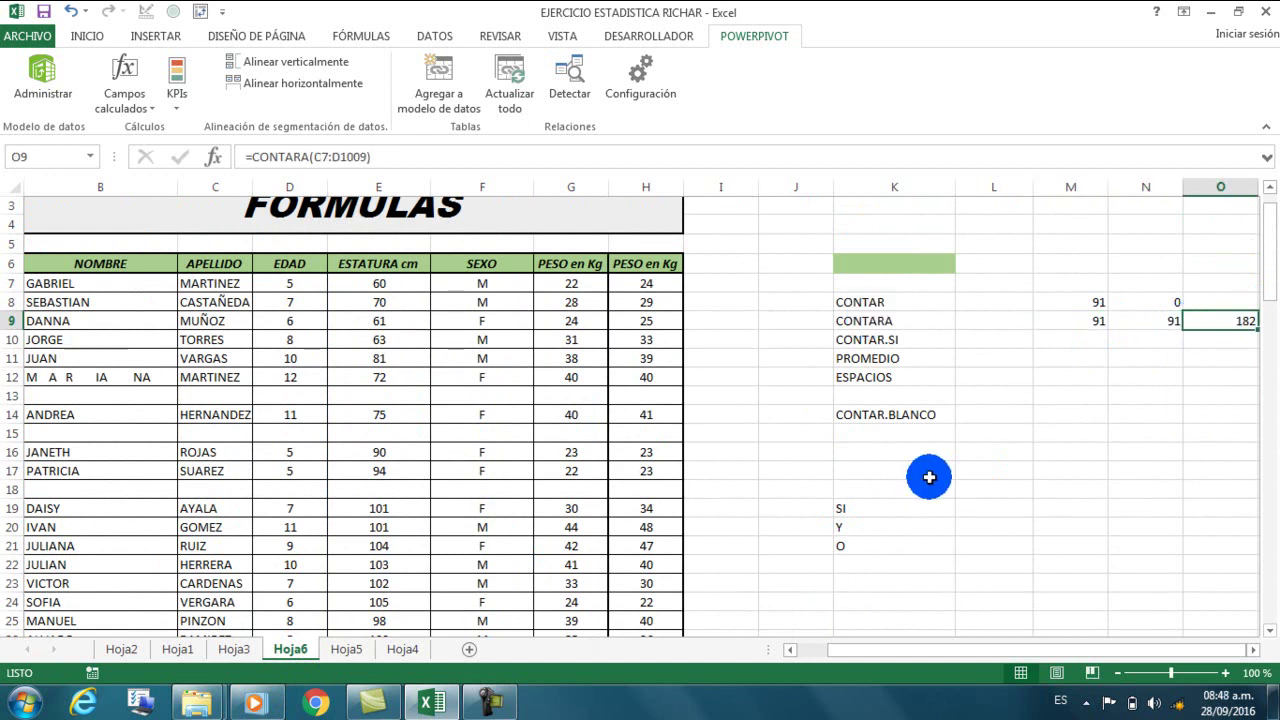
- Count the SEXO entries equal to M in M10, beside the CONTAR.SI label, with =CONTAR.SI(F7:F100,"M")
left_click(1062, 343)
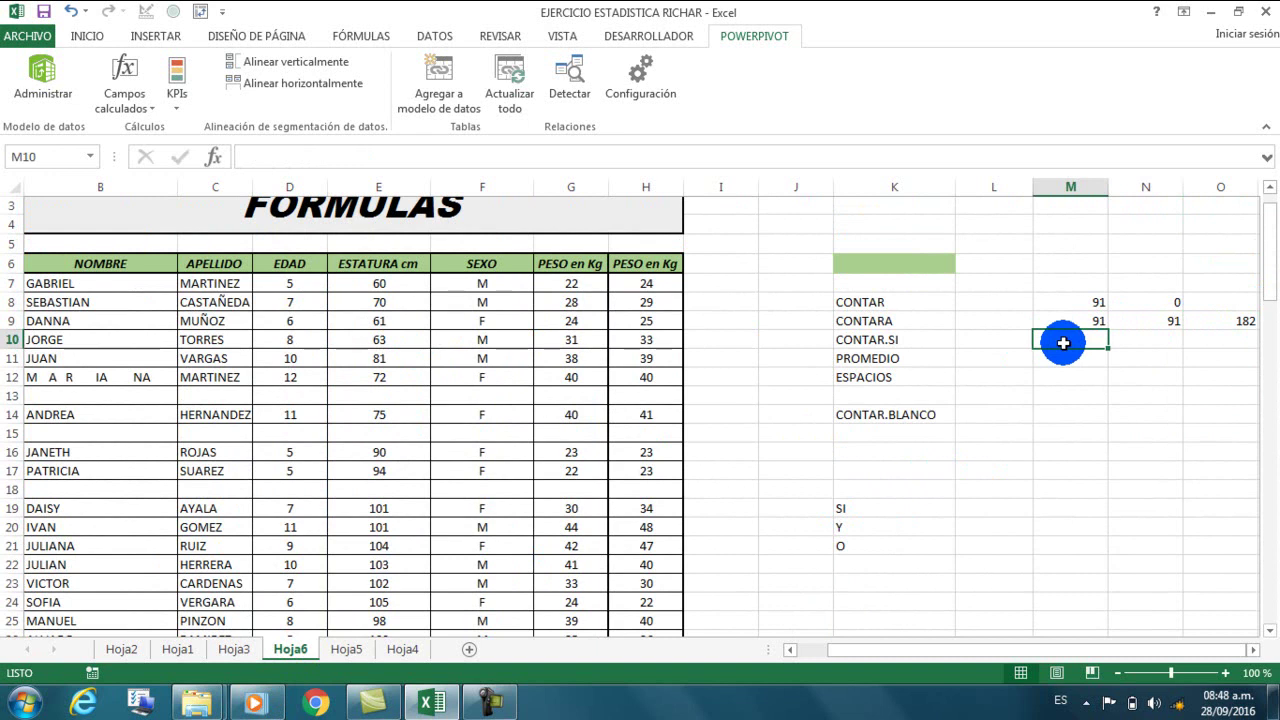
type("=CONTAR.SI")
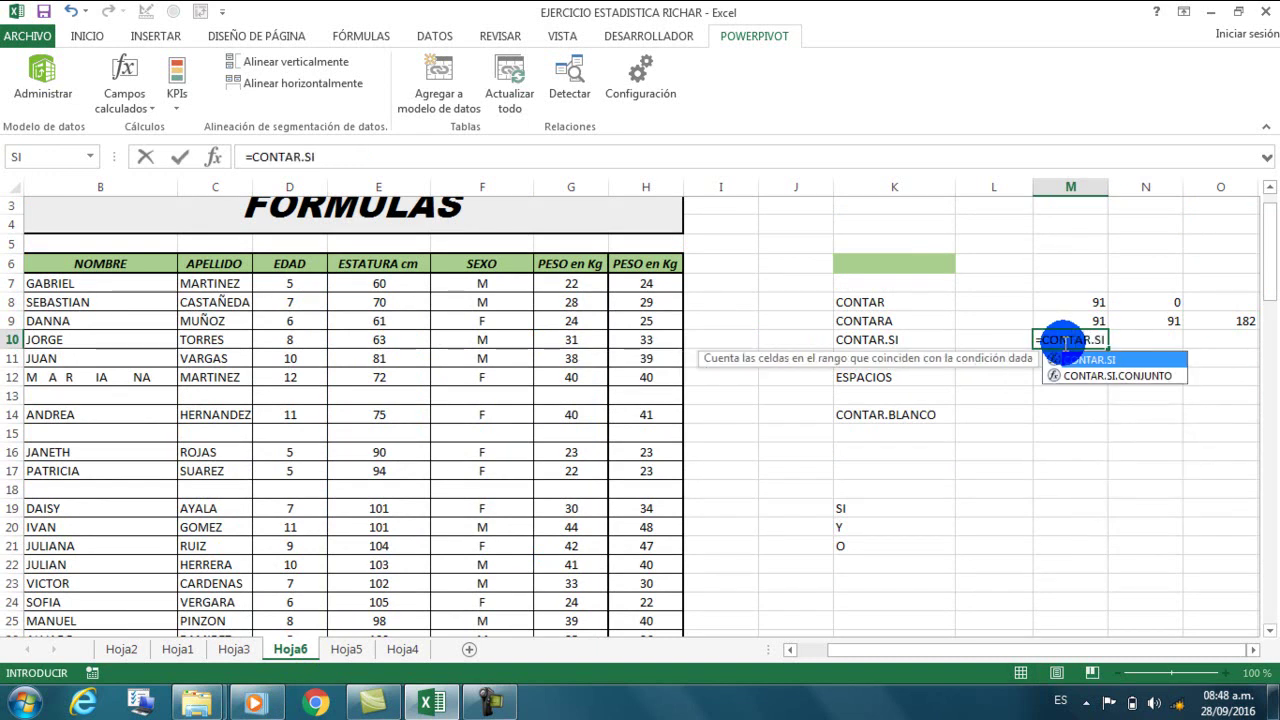
type("(")
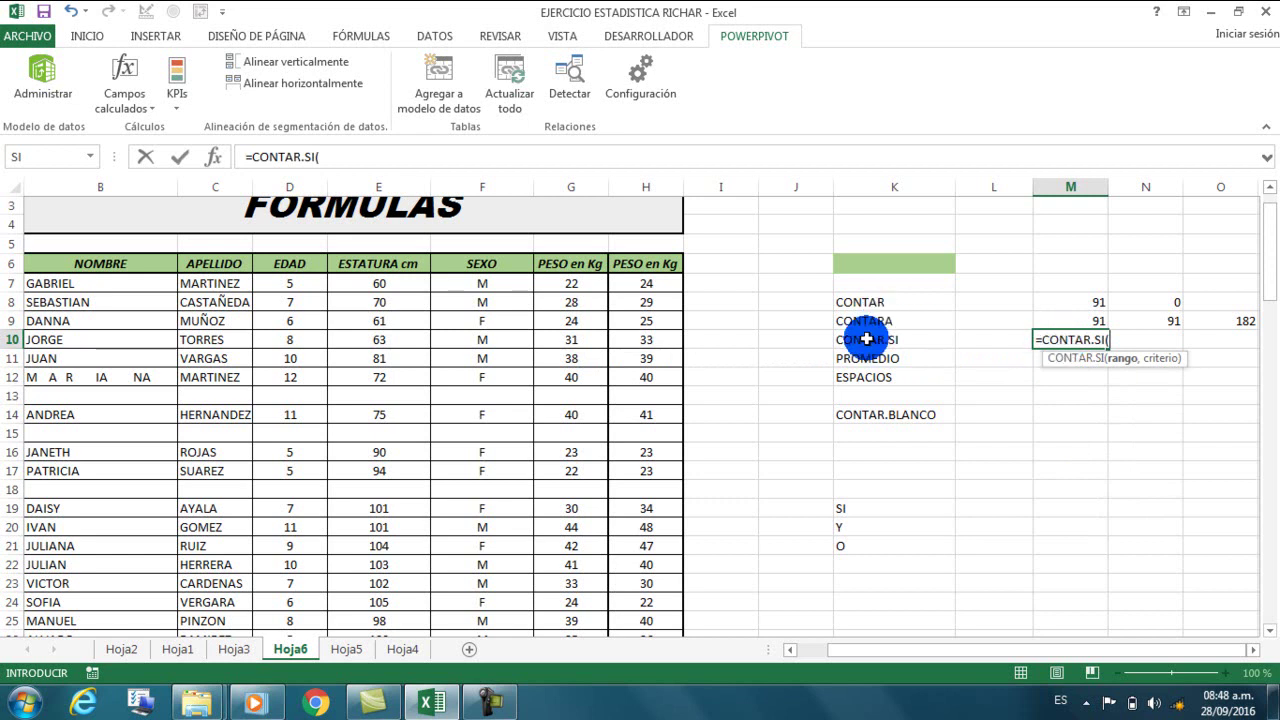
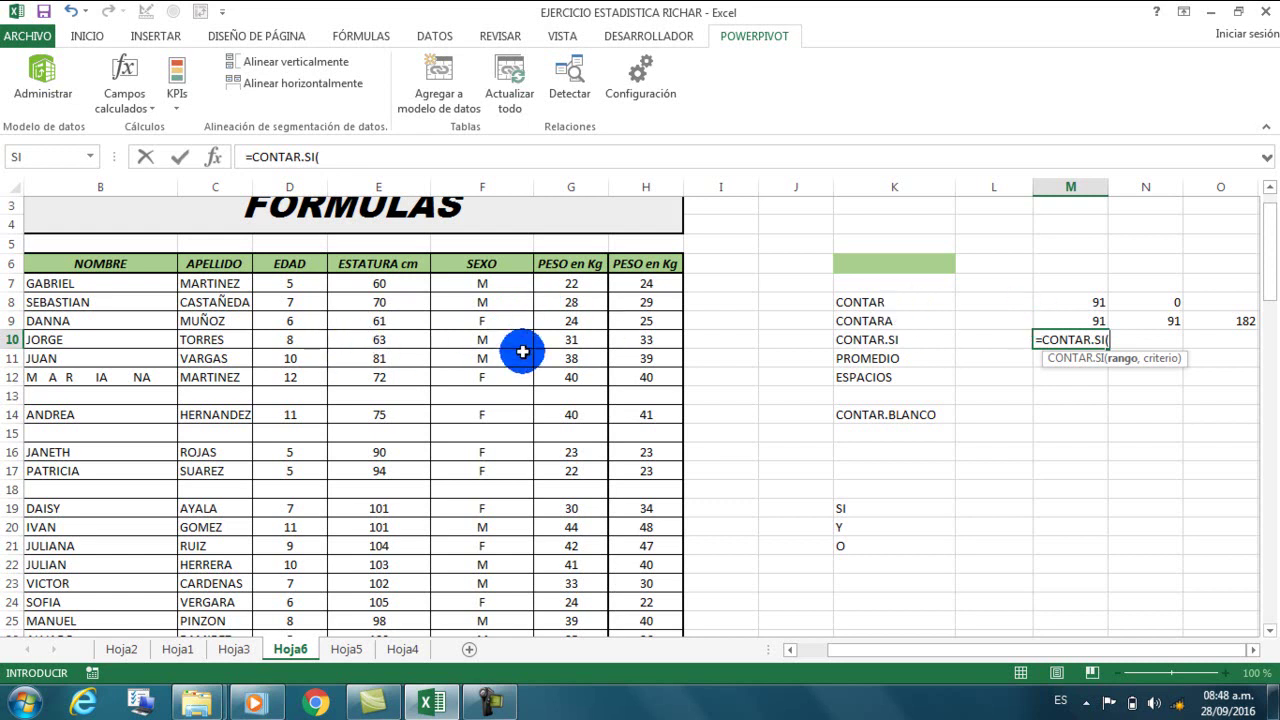
left_click(467, 289)
left_click_drag(467, 289, 490, 578)
left_click_drag(486, 599, 486, 597)
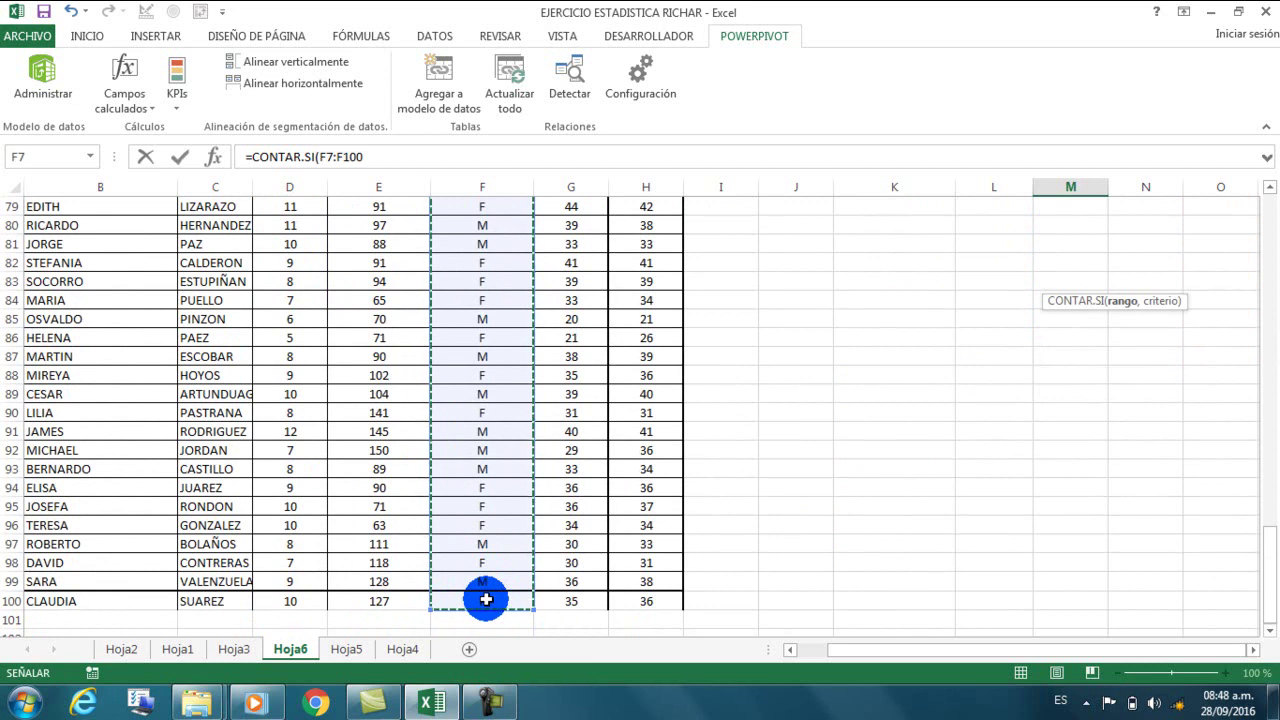
type(",")
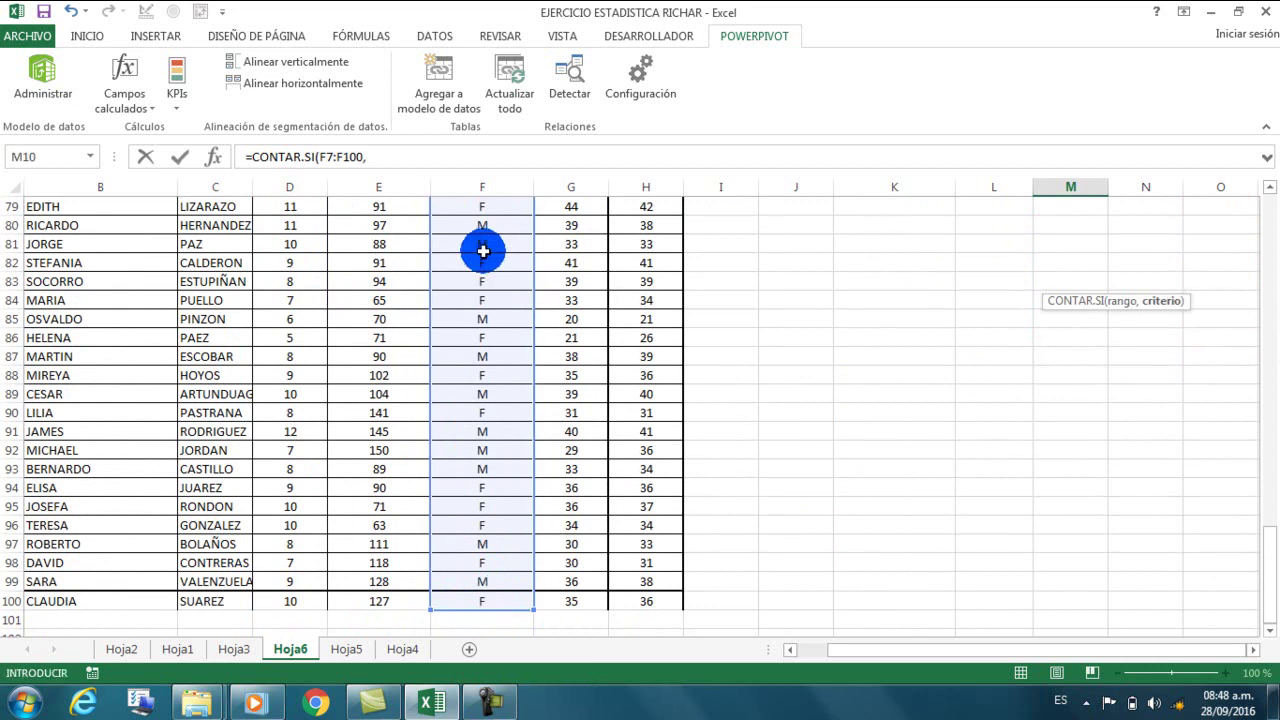
scroll(483, 251, "up", 11)
scroll(483, 251, "up", 15)
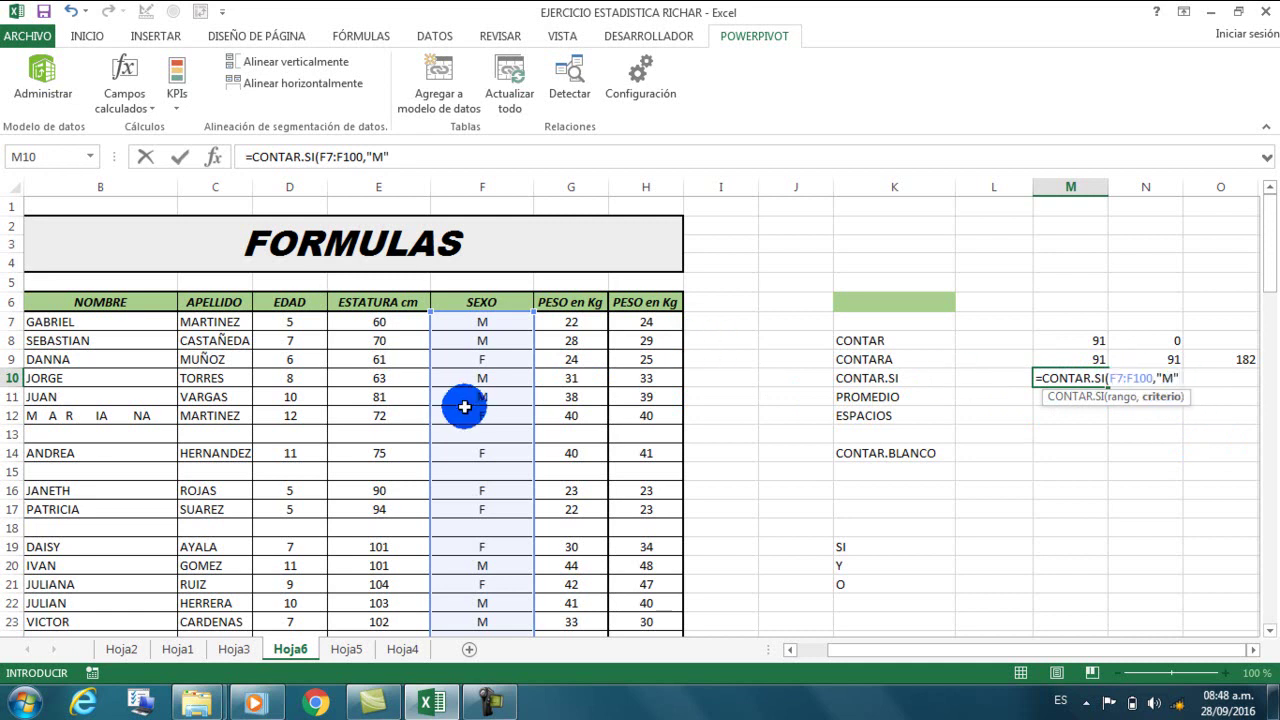
left_click(1199, 378)
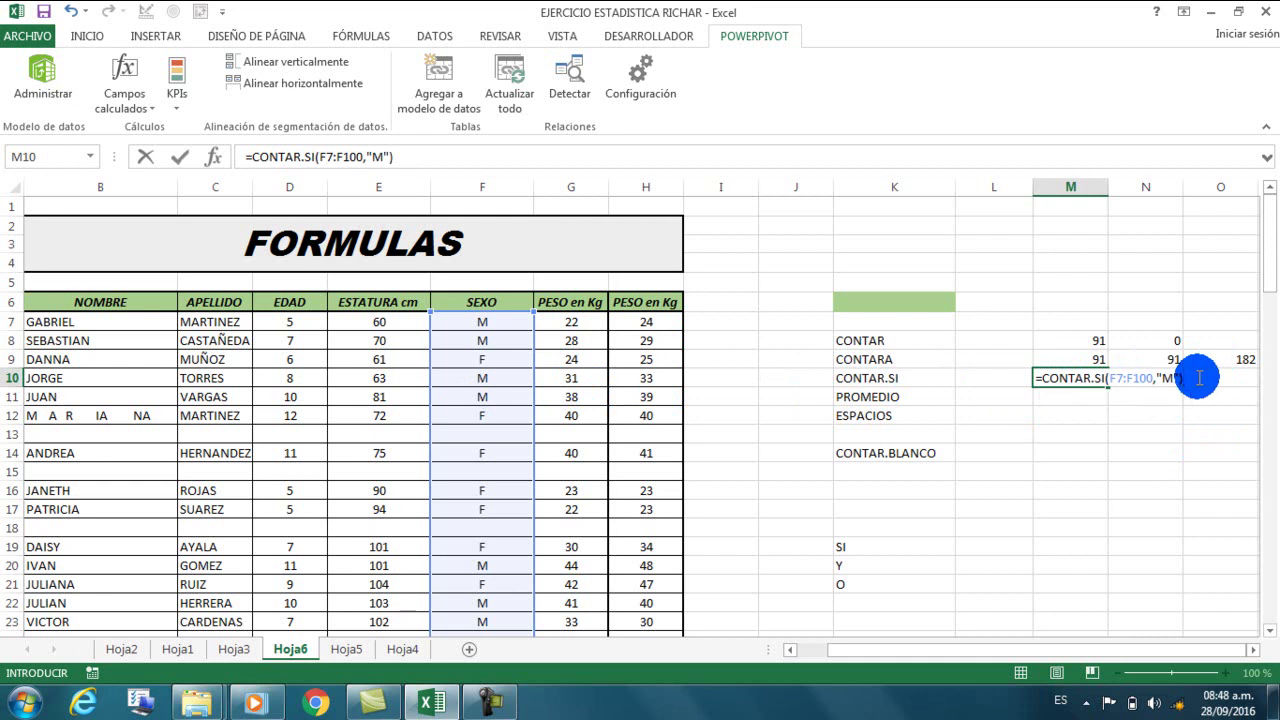
key("Return")
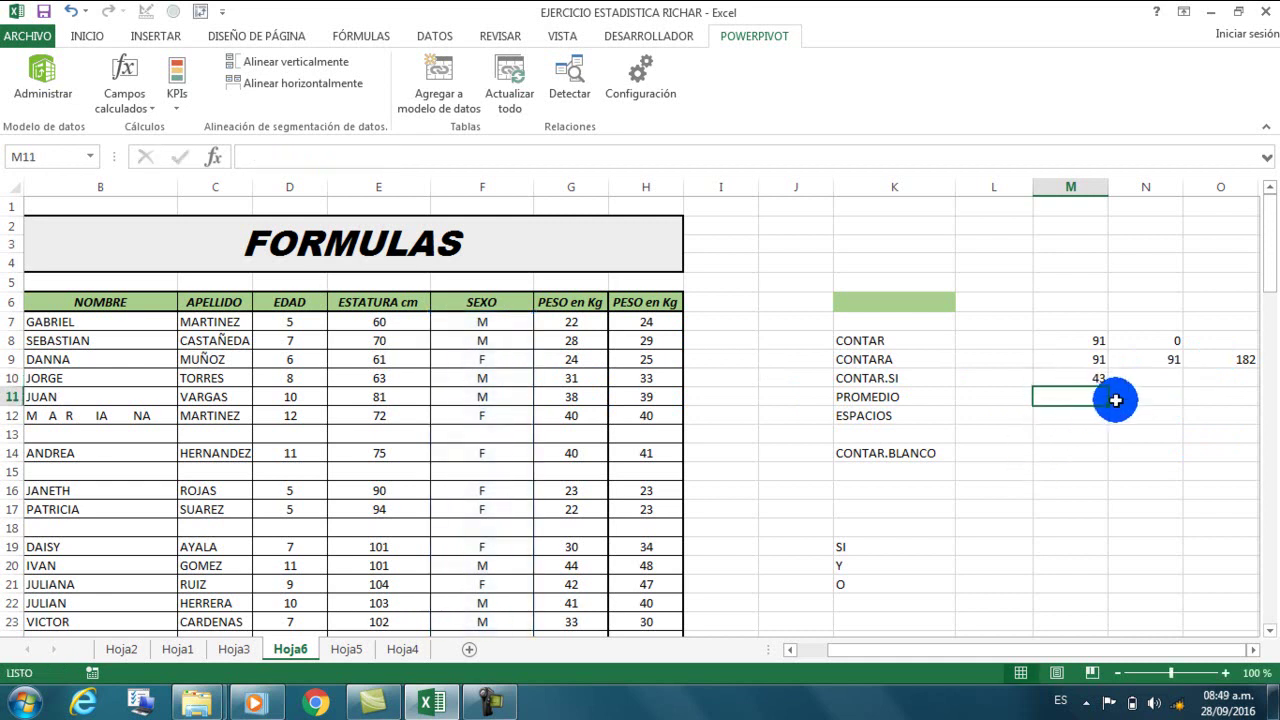
- Count the EDAD values greater than 7 in N10 with =CONTAR.SI(D7:D100,">7")
left_click(1159, 370)
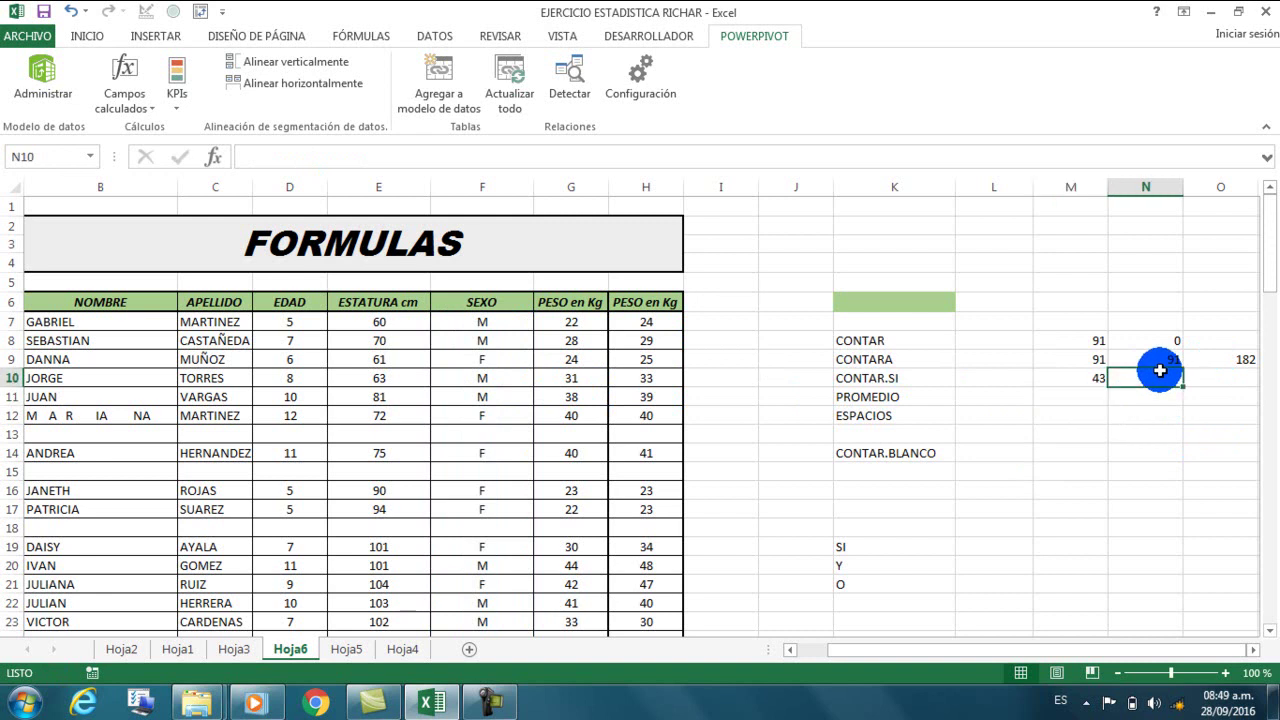
type("=CONTAR.SI")
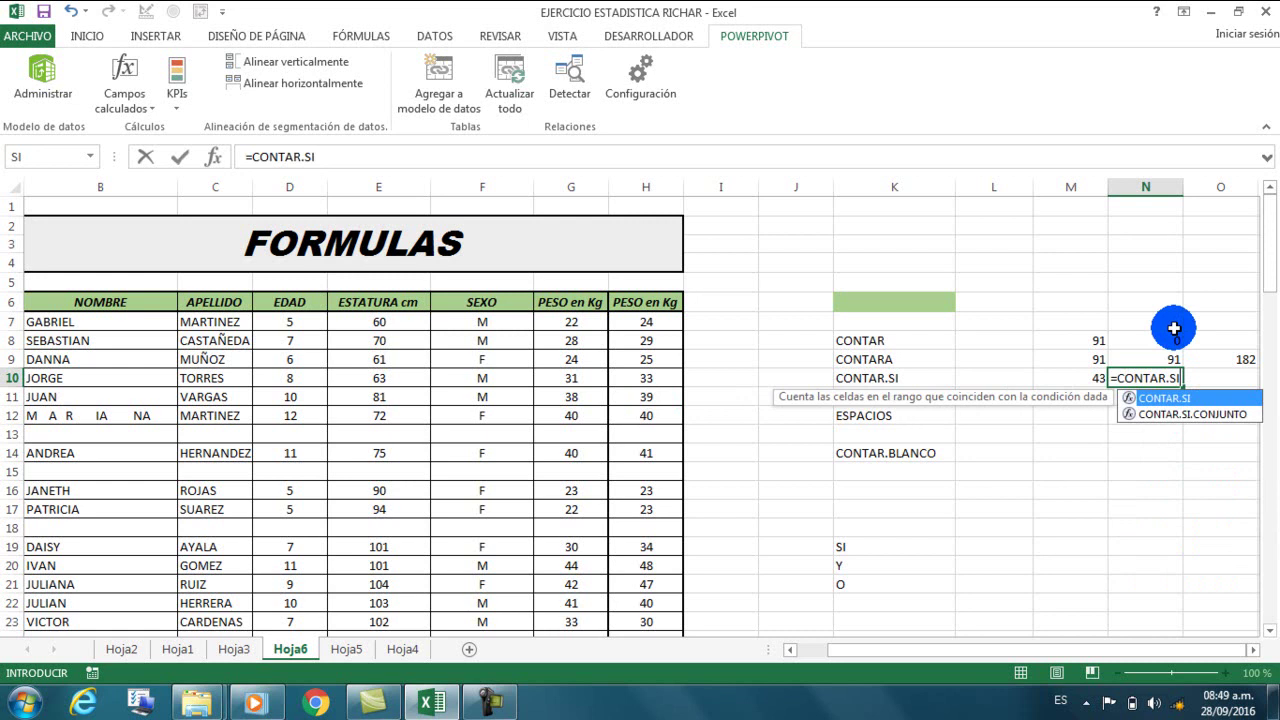
type("(")
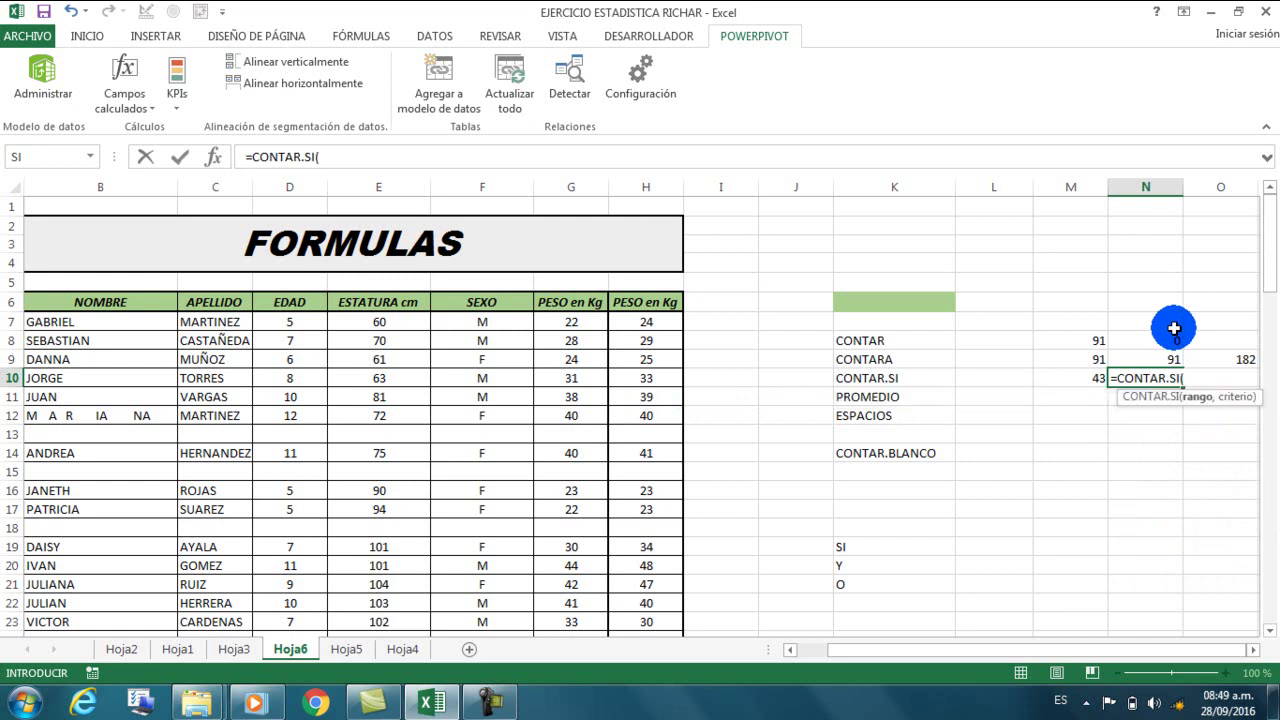
left_click_drag(297, 326, 290, 573)
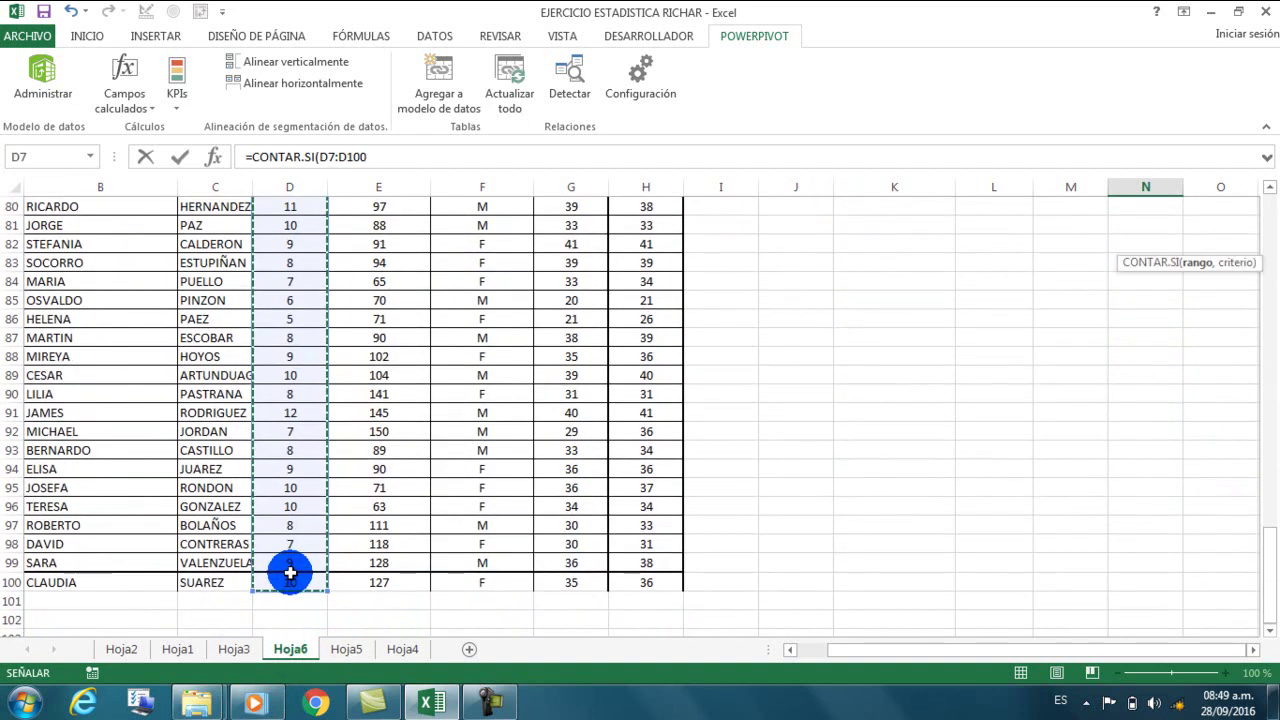
type(",")
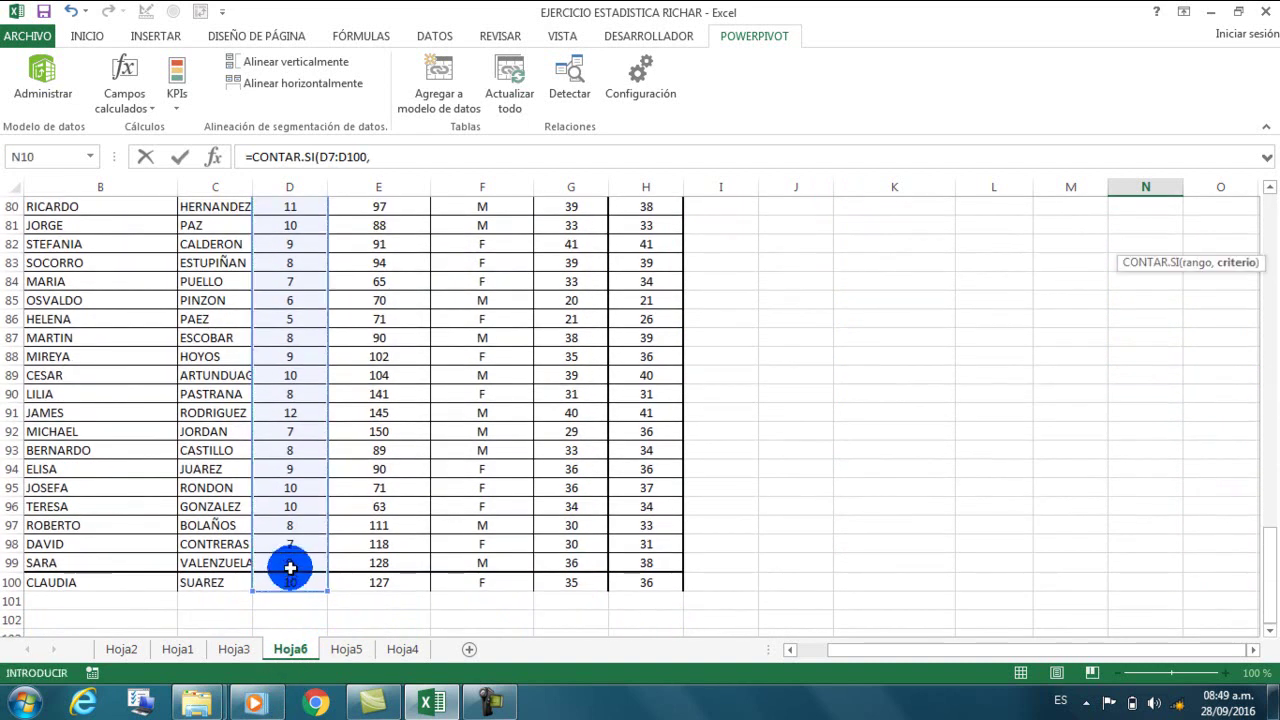
scroll(285, 225, "up", 6)
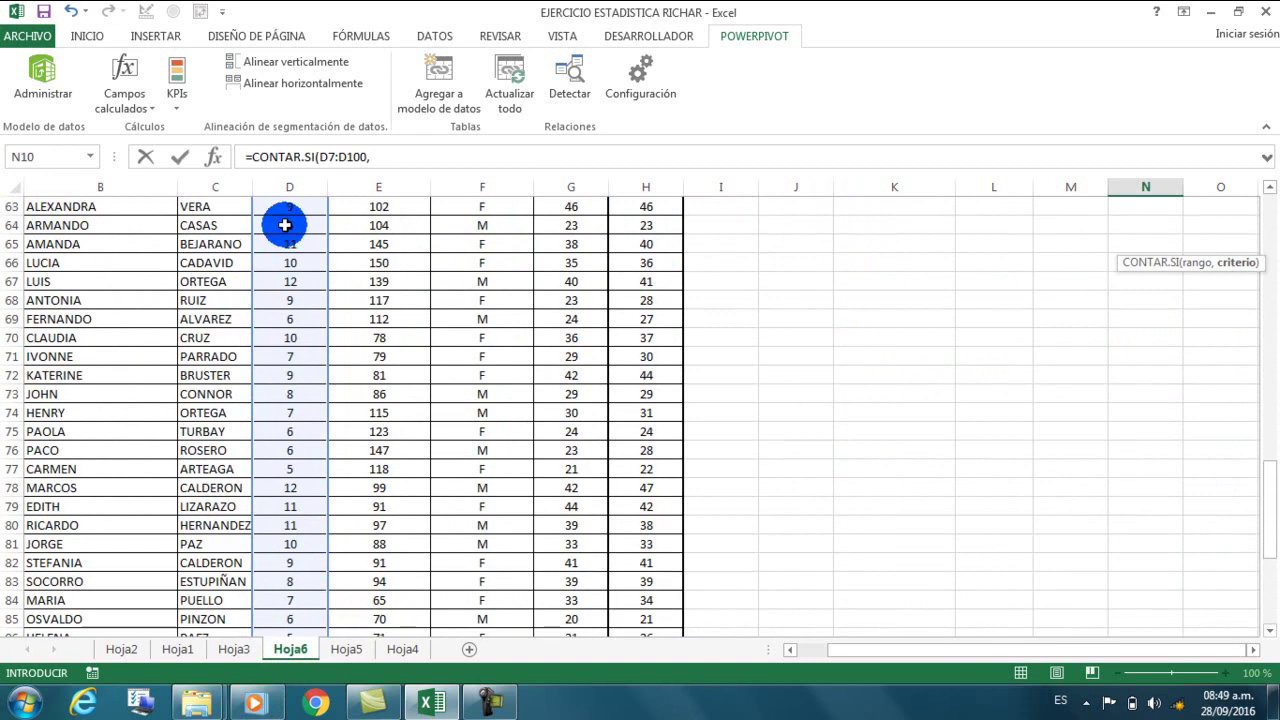
scroll(400, 389, "up", 5)
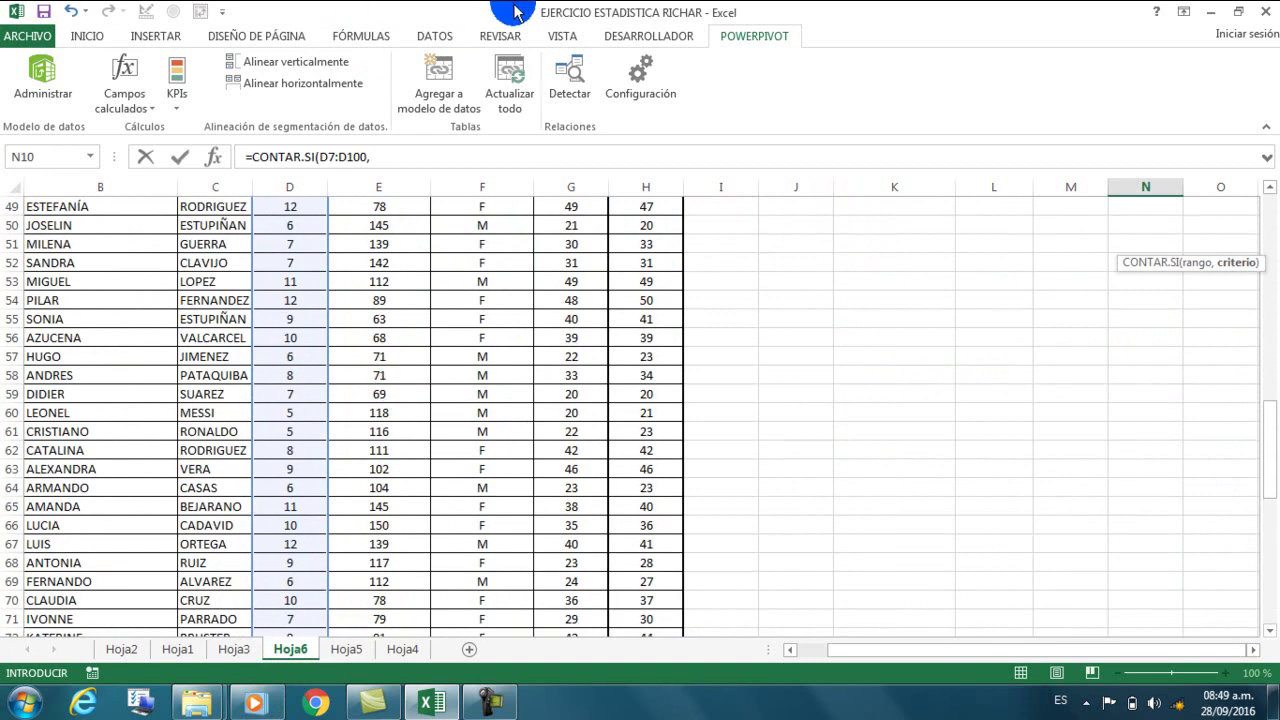
left_click_drag(1268, 406, 1266, 202)
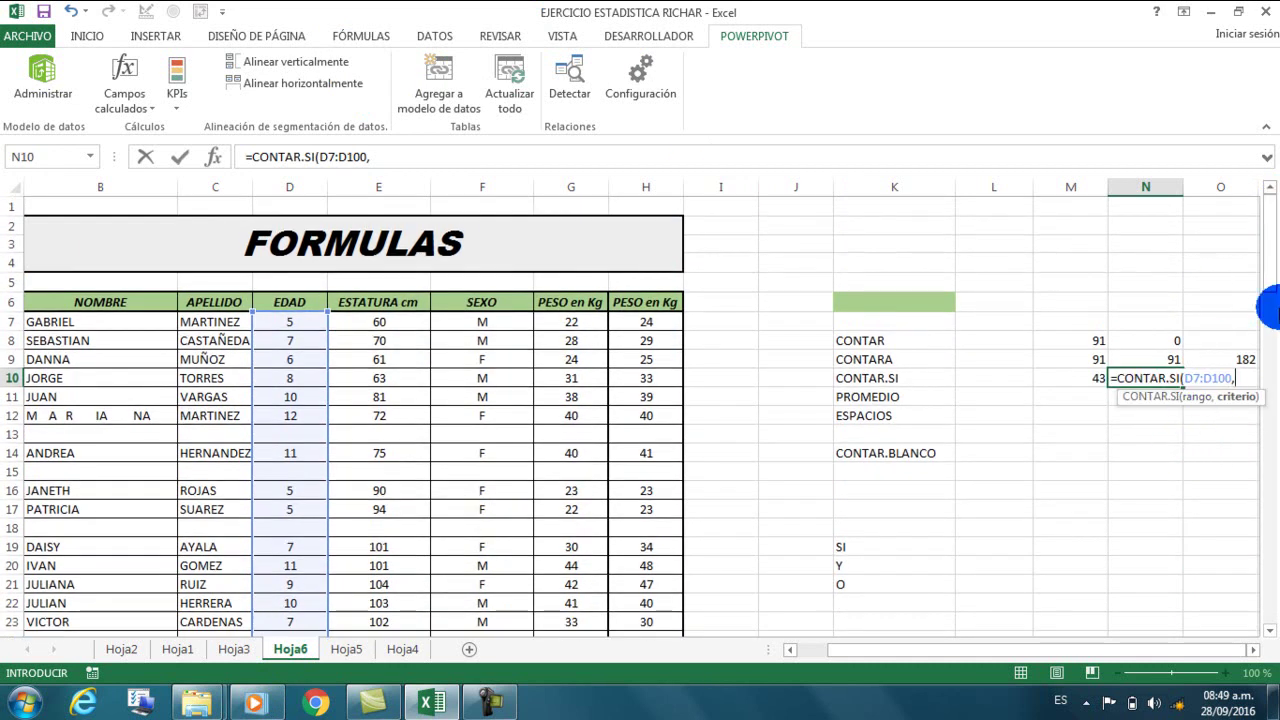
scroll(1266, 528, "down", 4)
scroll(1268, 528, "down", 1)
scroll(1266, 523, "up", 2)
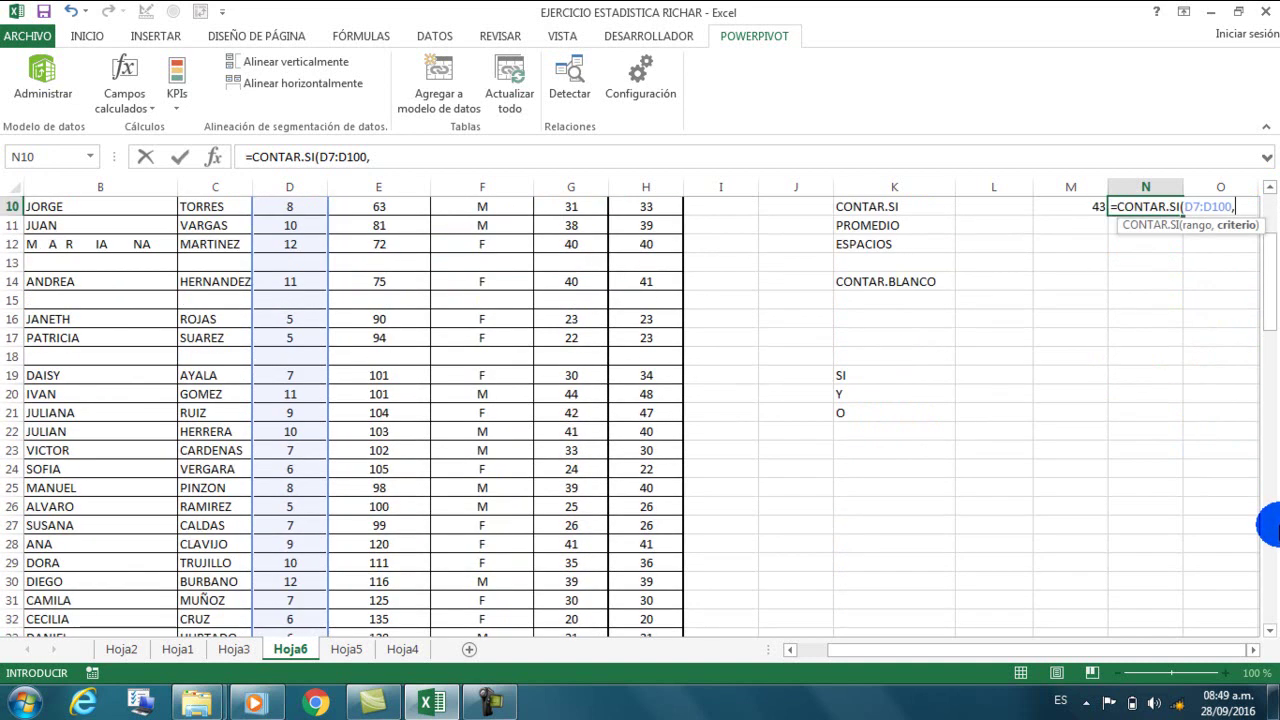
left_click(1250, 650)
scroll(1252, 650, "up", 3)
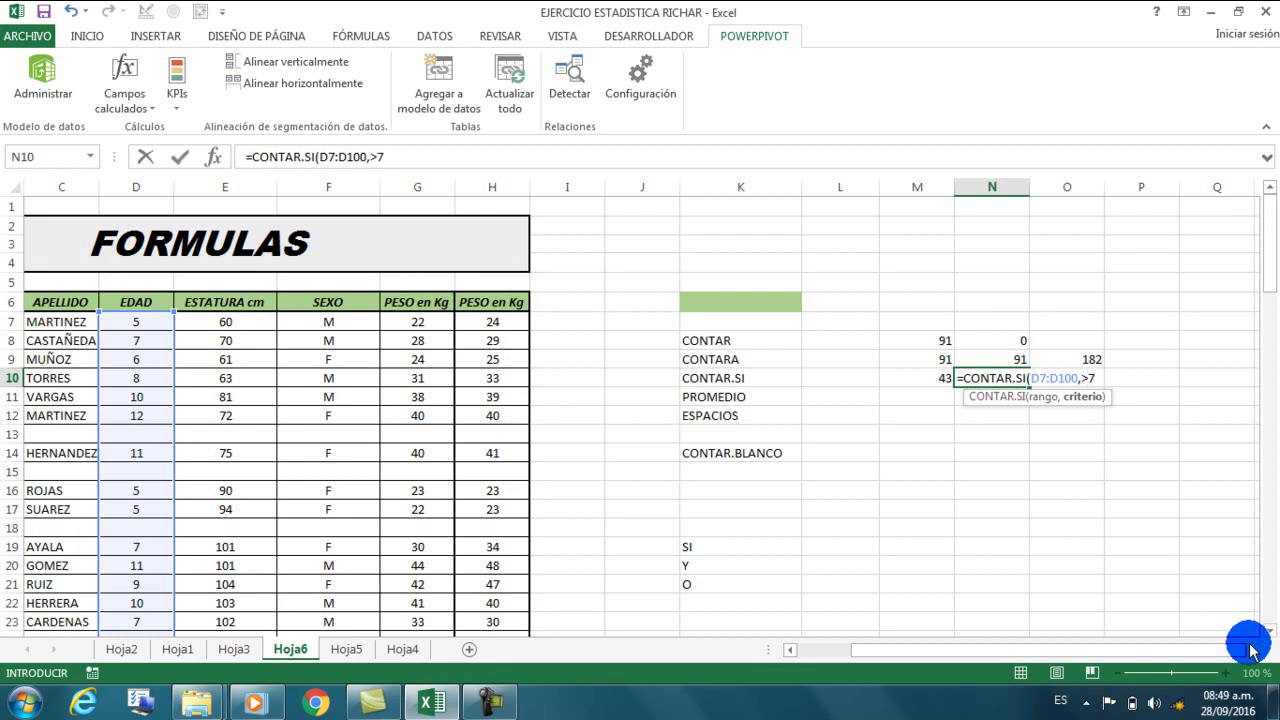
key("Return")
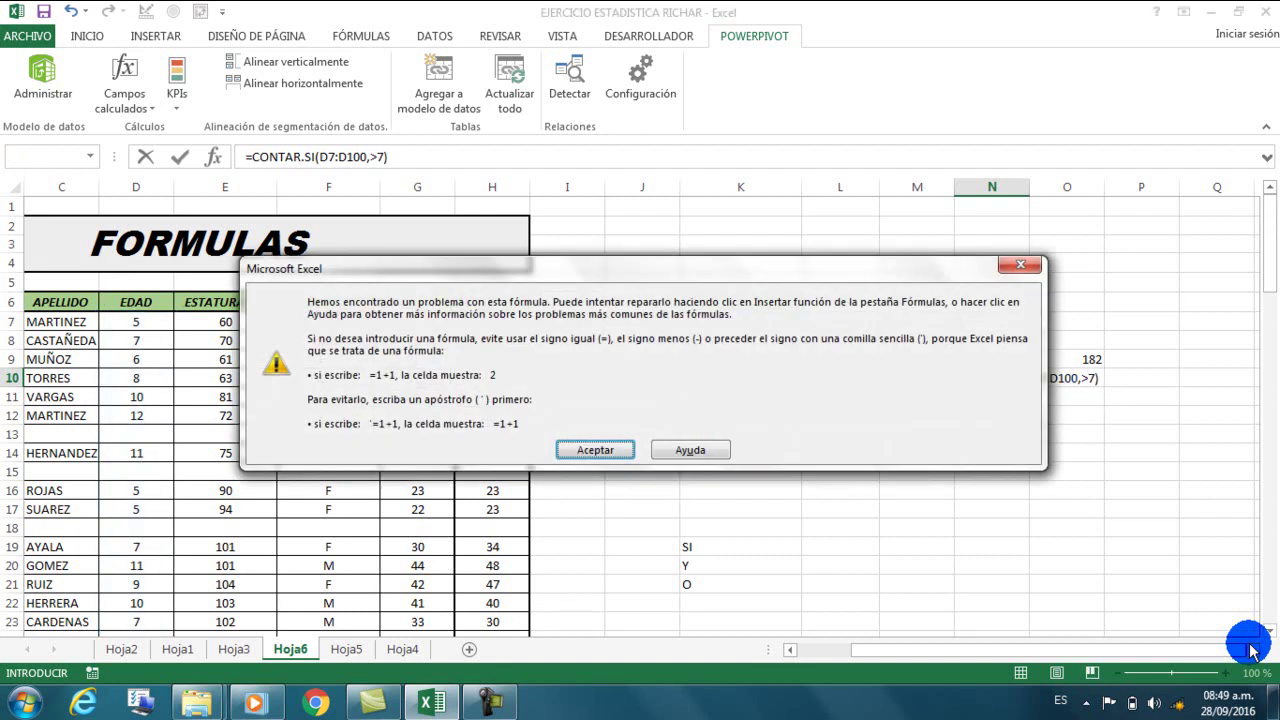
key("Return")
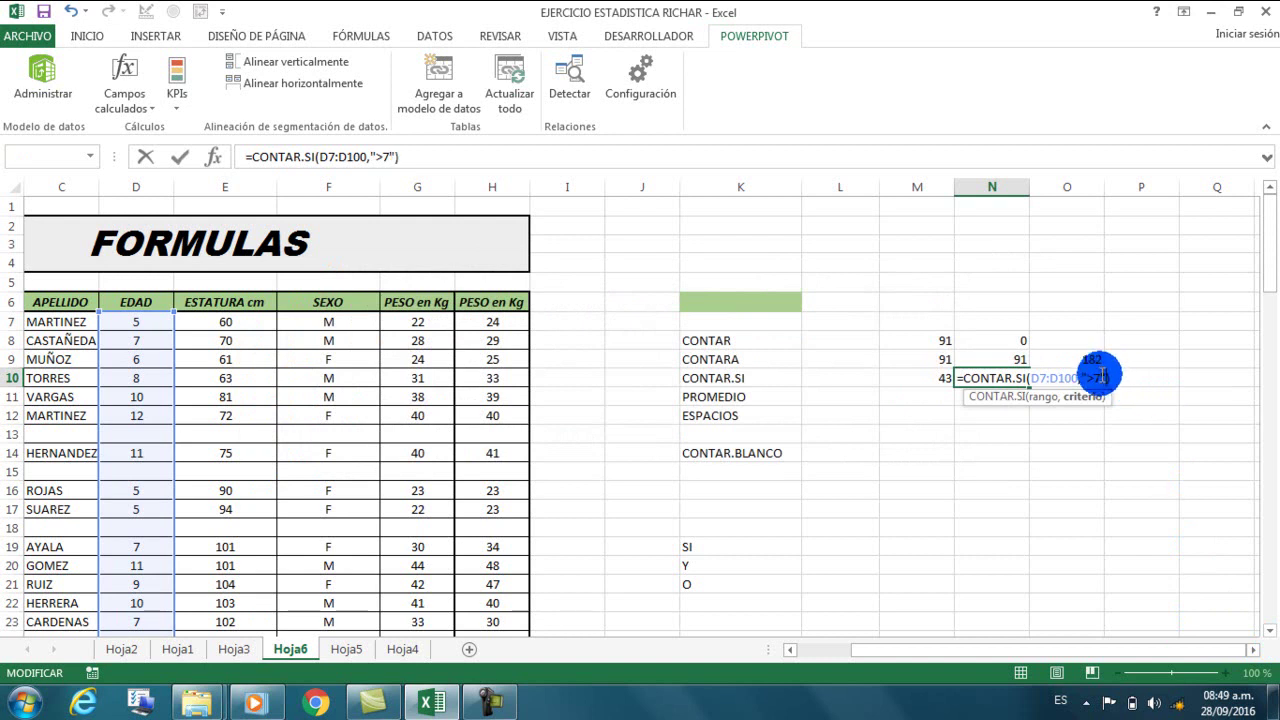
key("Return")
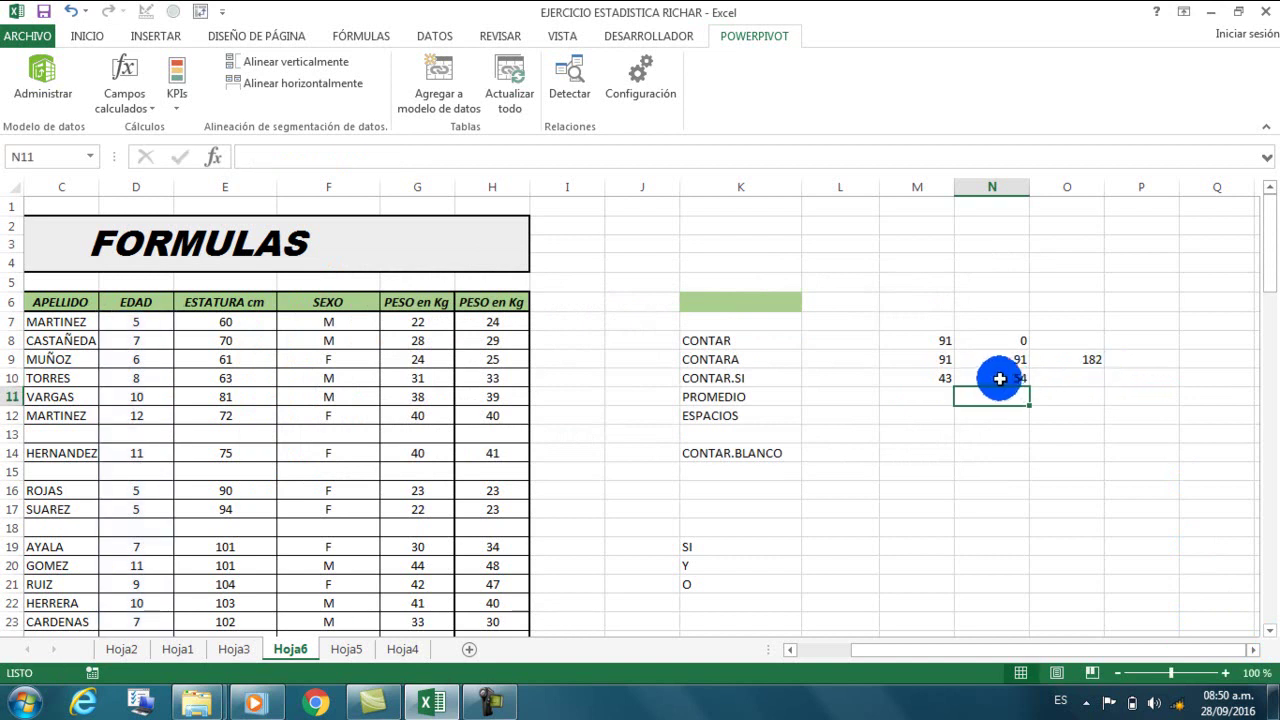
- Average the EDAD column in M11, beside the PROMEDIO label, with =PROMEDIO(D7:D100)
left_click(911, 396)
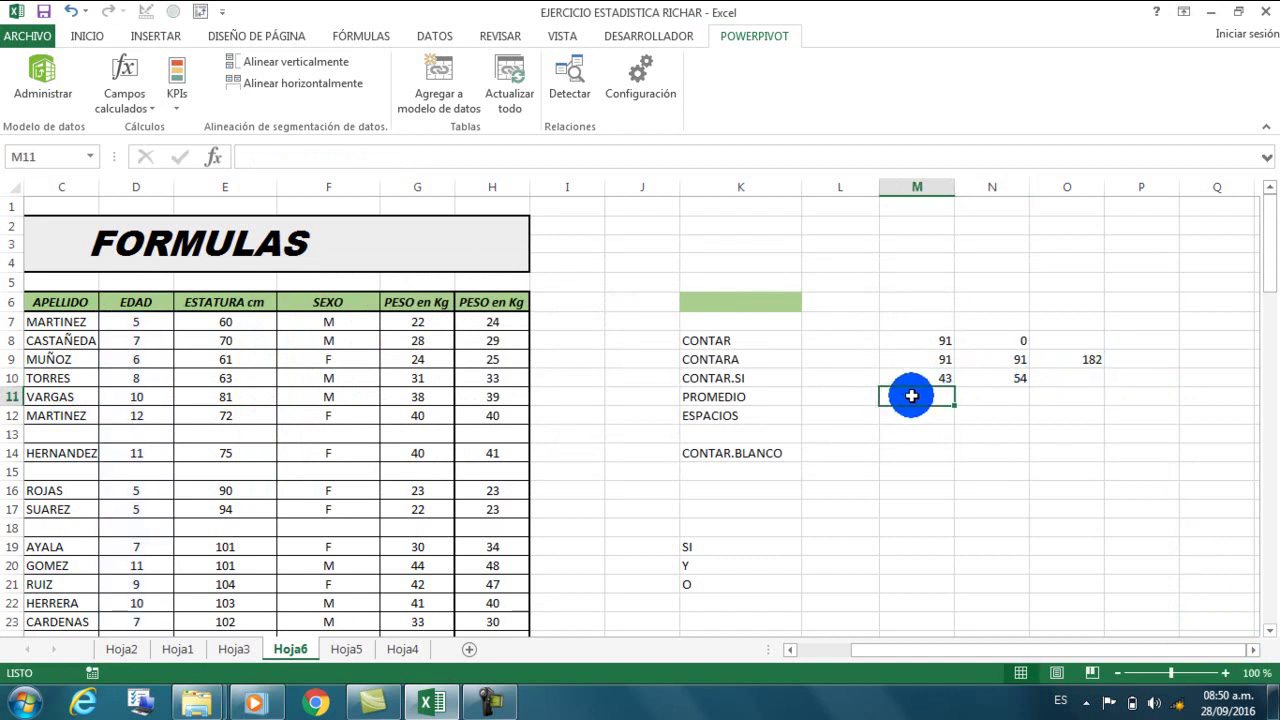
type("=")
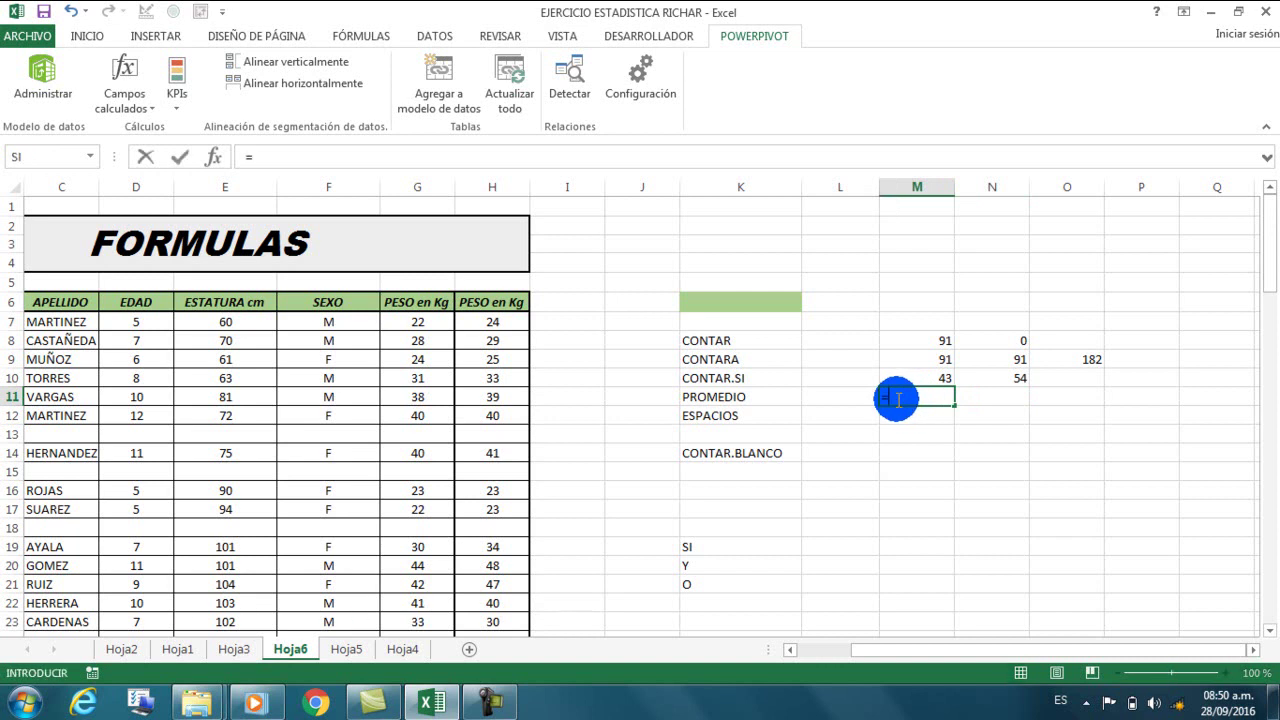
type("PROMEDIO(")
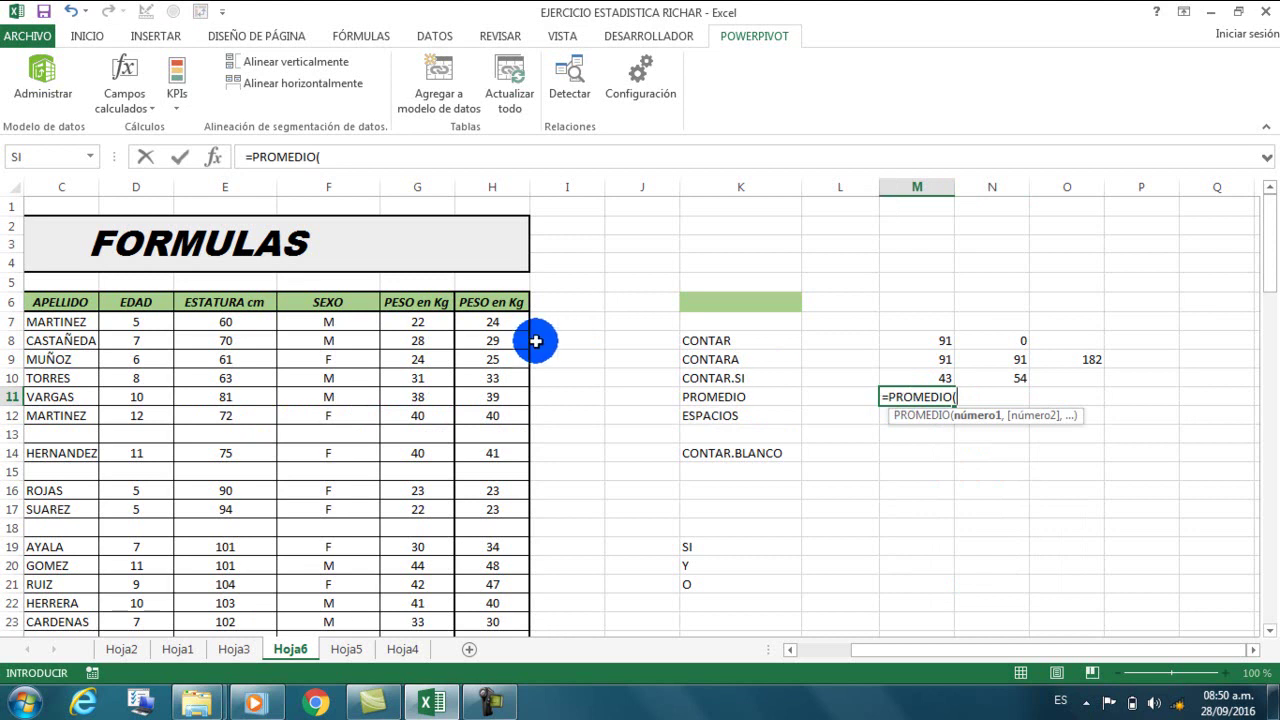
left_click_drag(140, 324, 138, 490)
left_click_drag(105, 591, 133, 582)
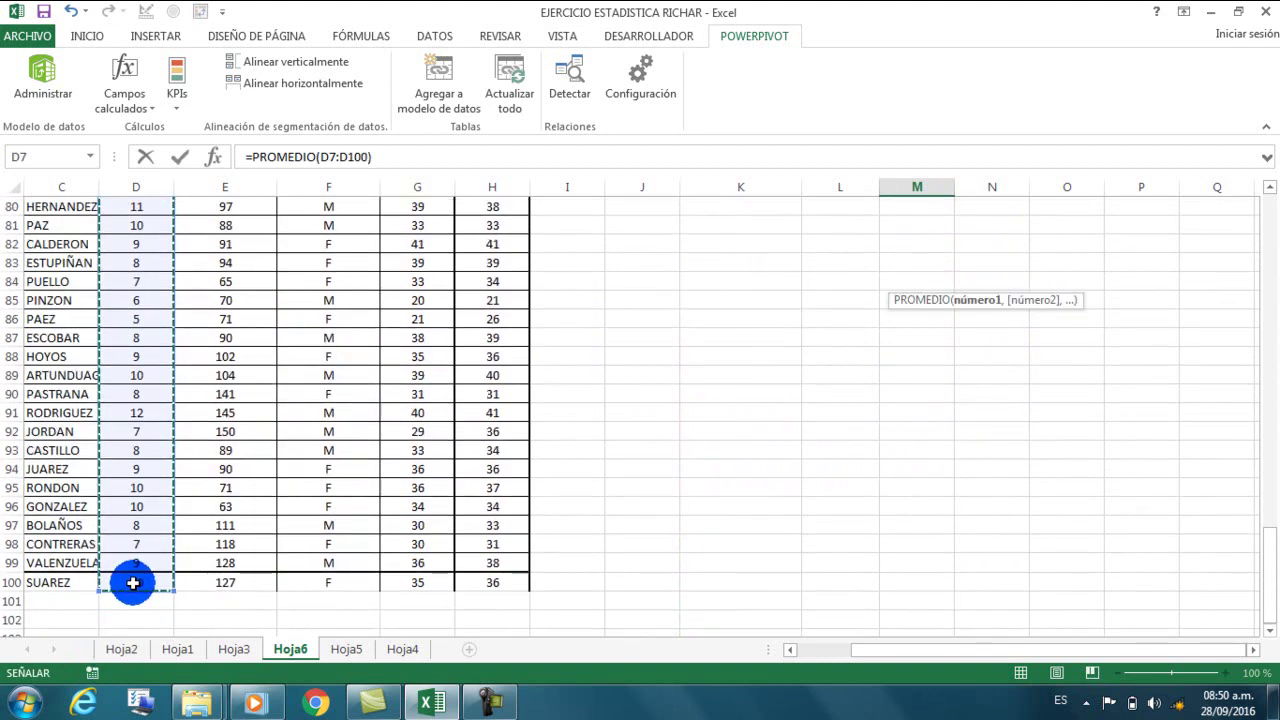
key("Return")
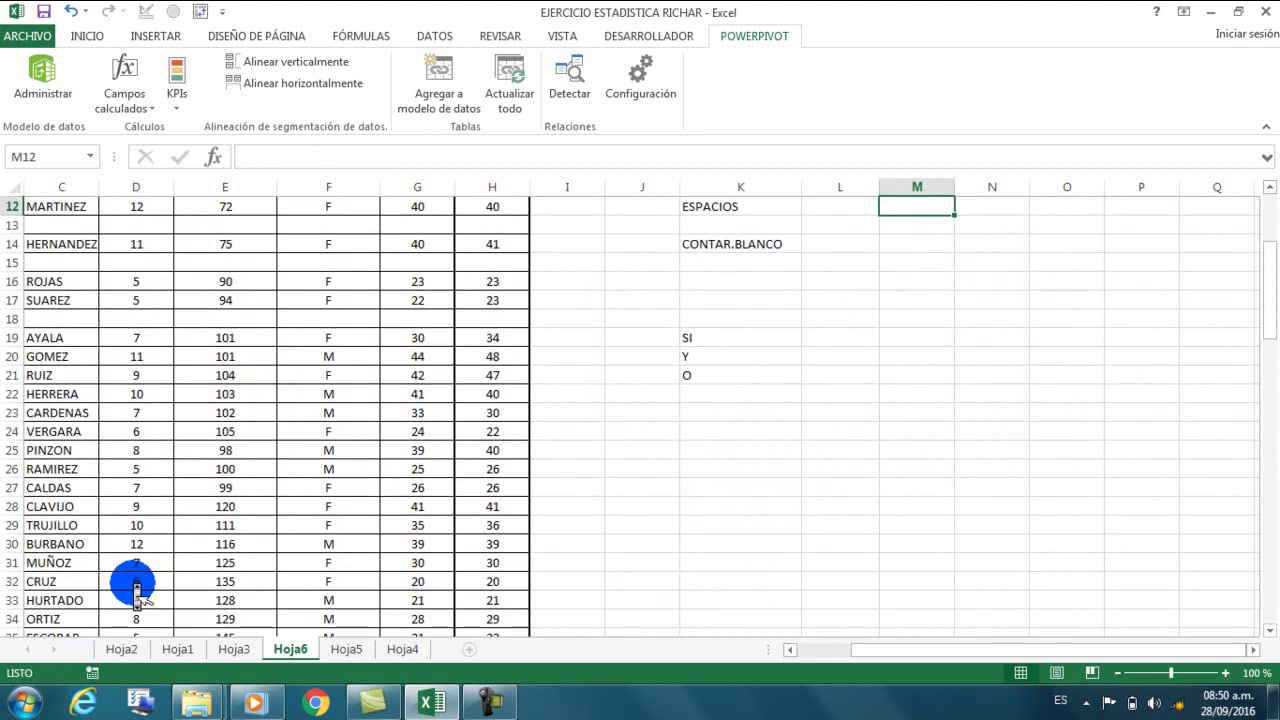
scroll(133, 582, "up", 3)
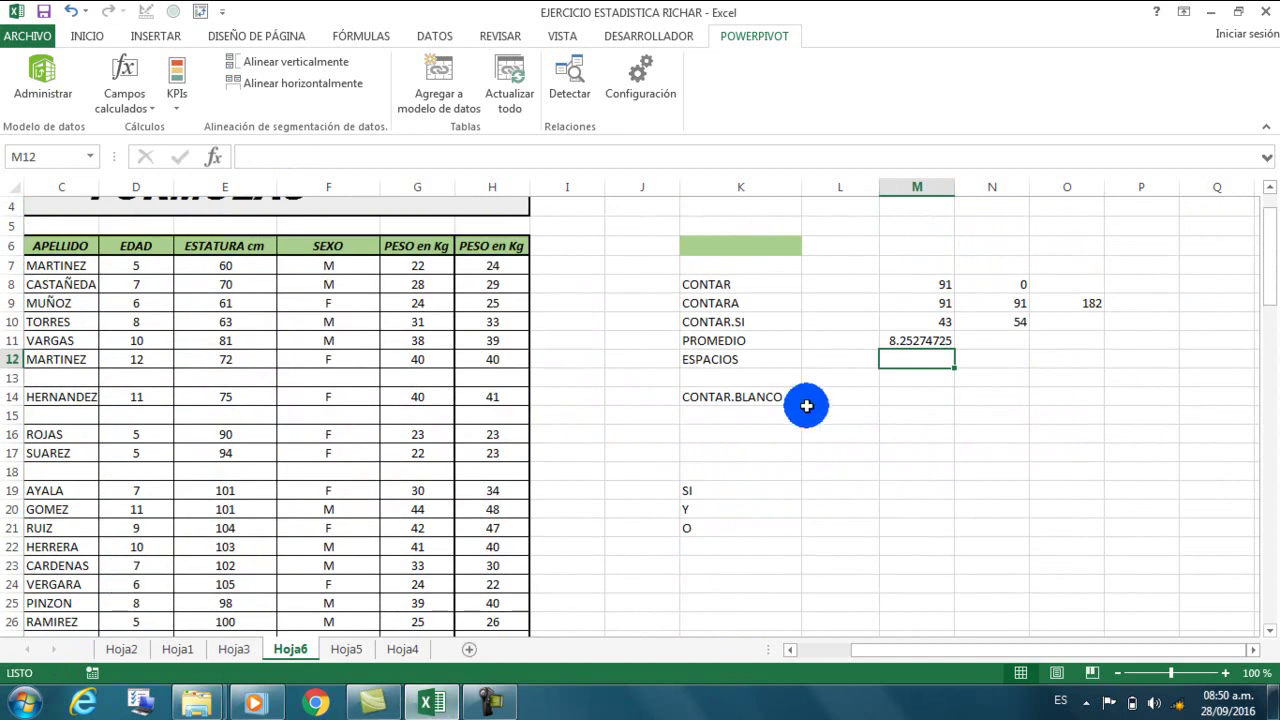
- Format the EDAD average in M11 to show no decimal places
left_click(945, 342)
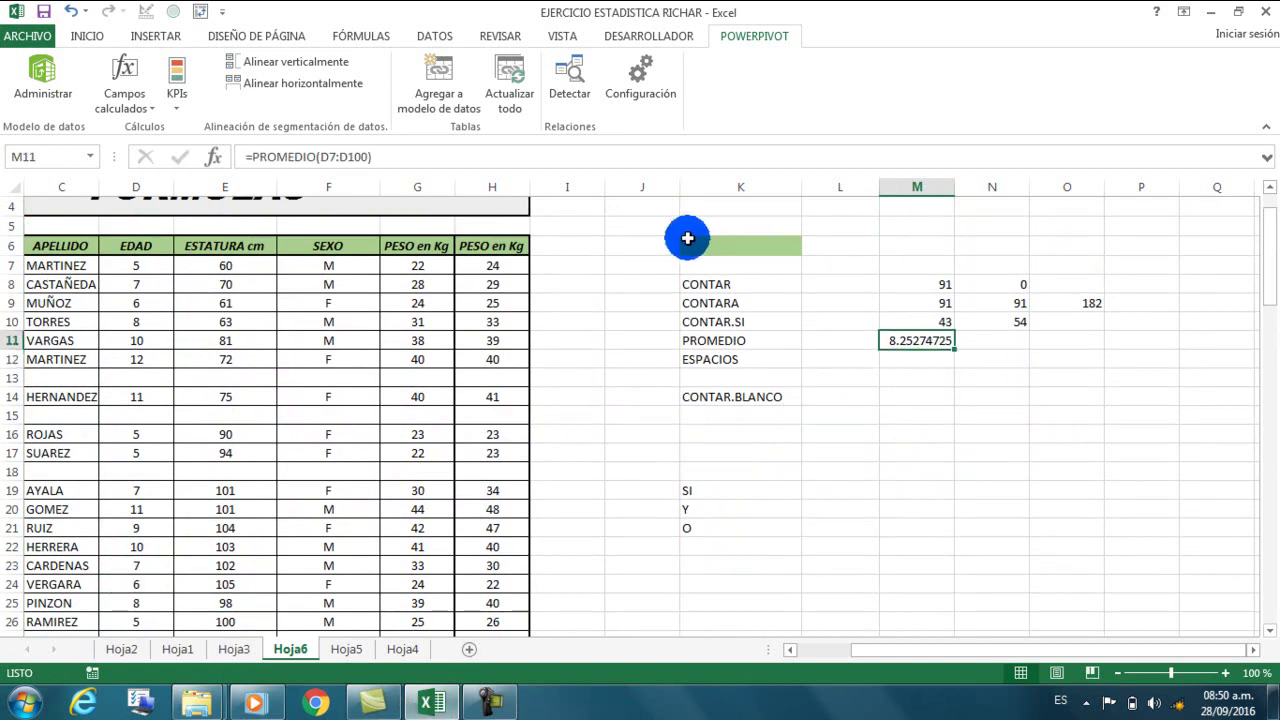
left_click(90, 36)
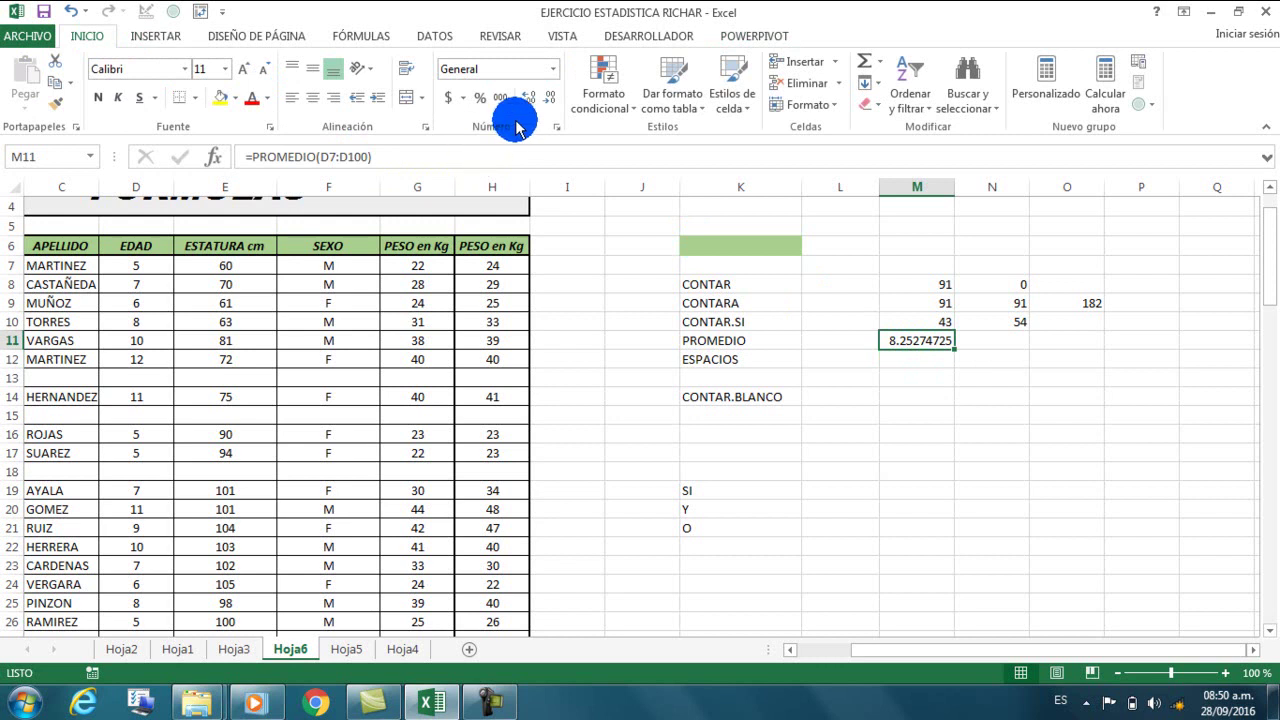
left_click(545, 104)
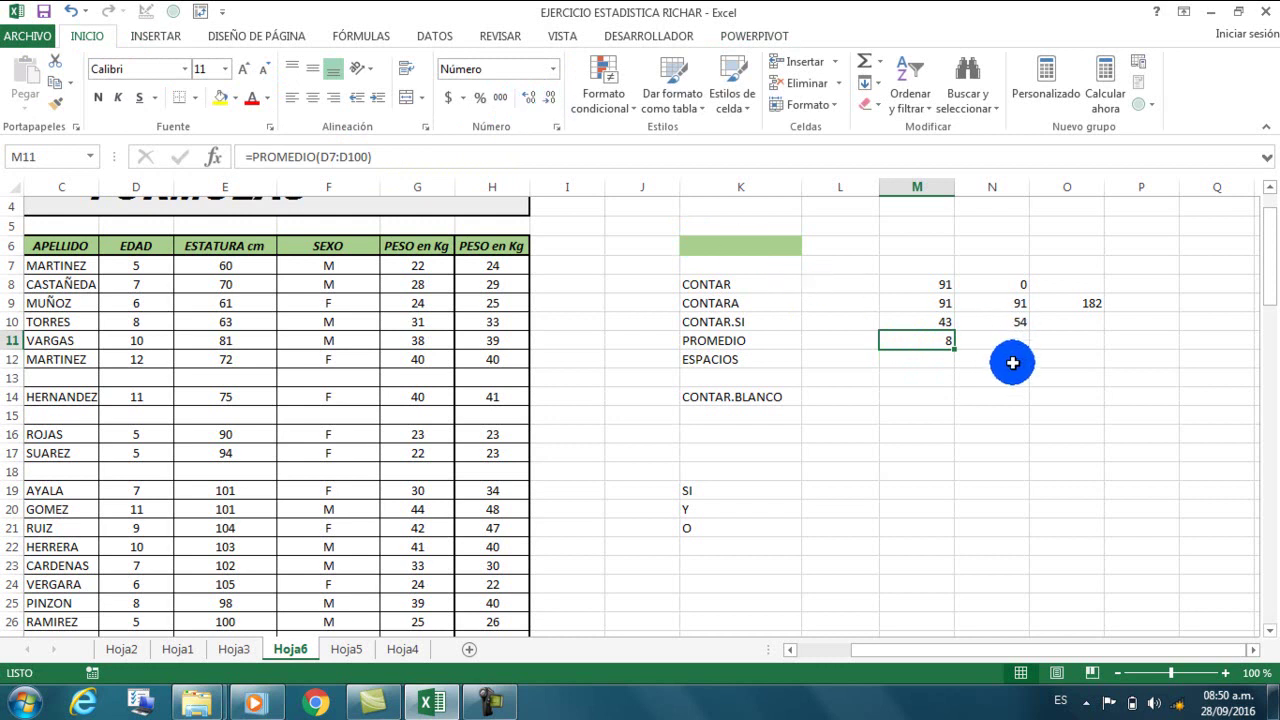
- Enter =ESPACIO(B12) in M12, beside the ESPACIOS label, to try to strip extra spaces from the spaced-out name in B12
left_click(979, 369)
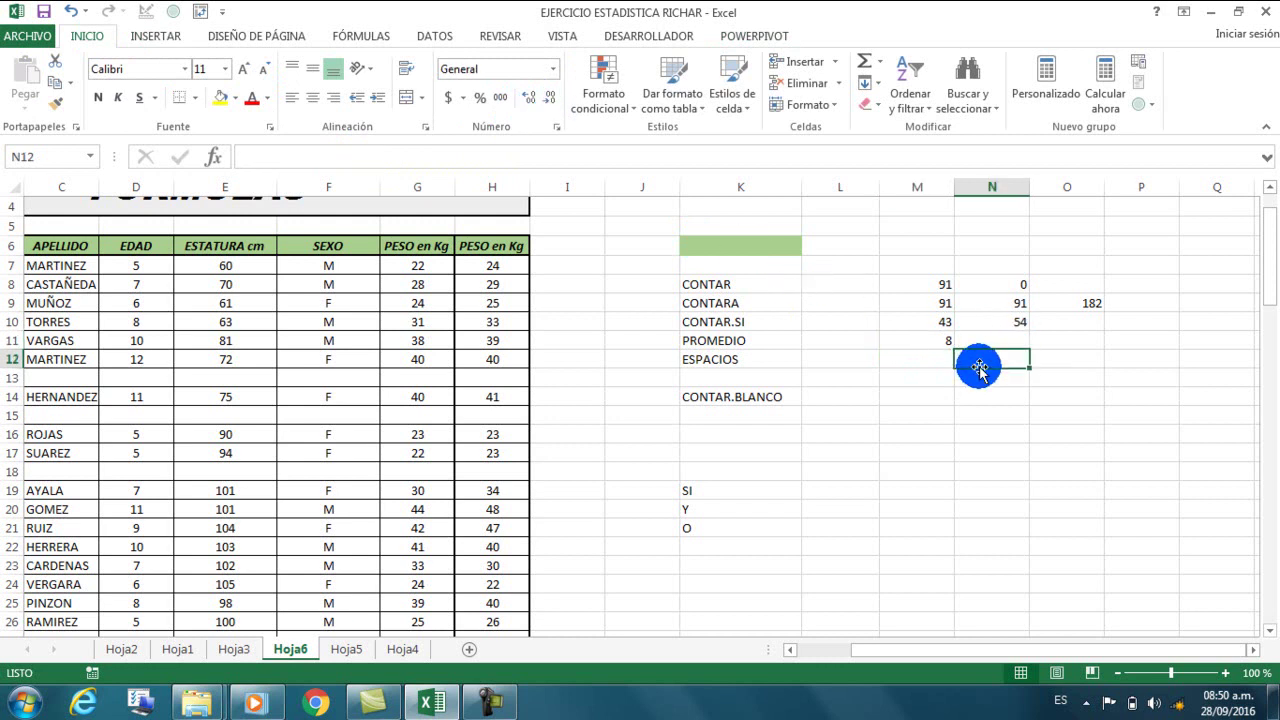
left_click(902, 362)
type("=")
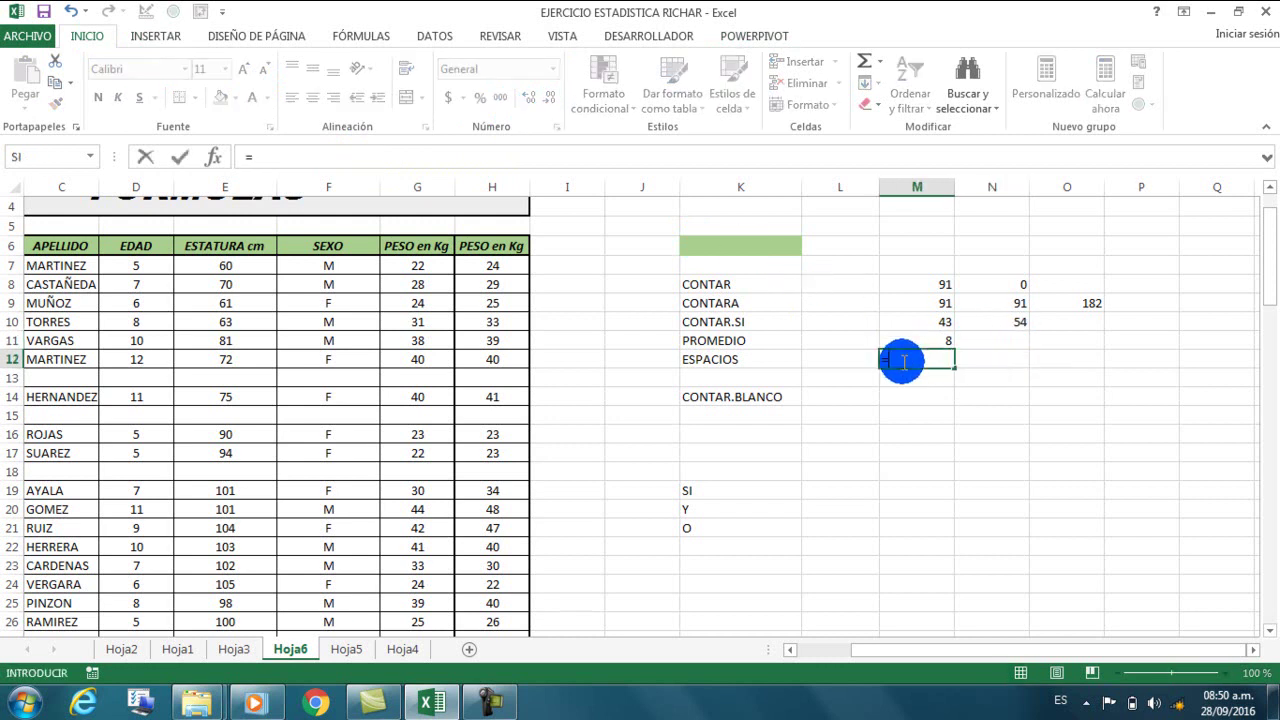
type("ESPACI")
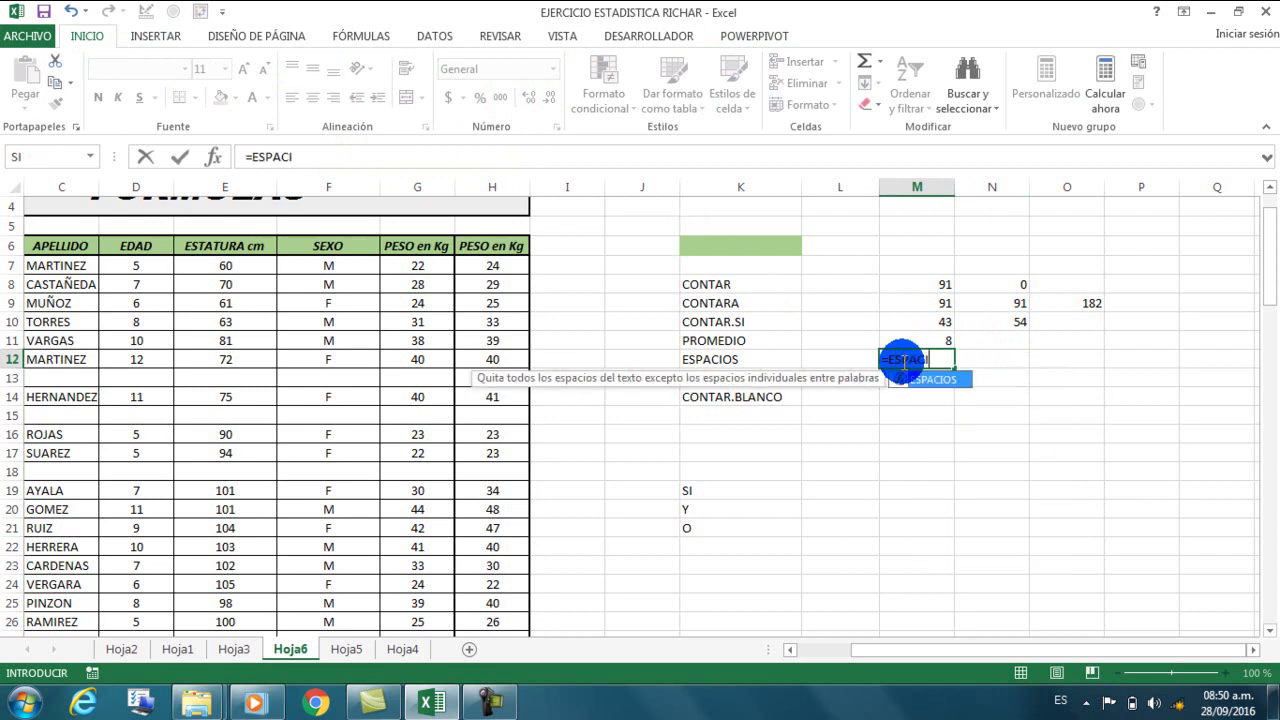
type("O(")
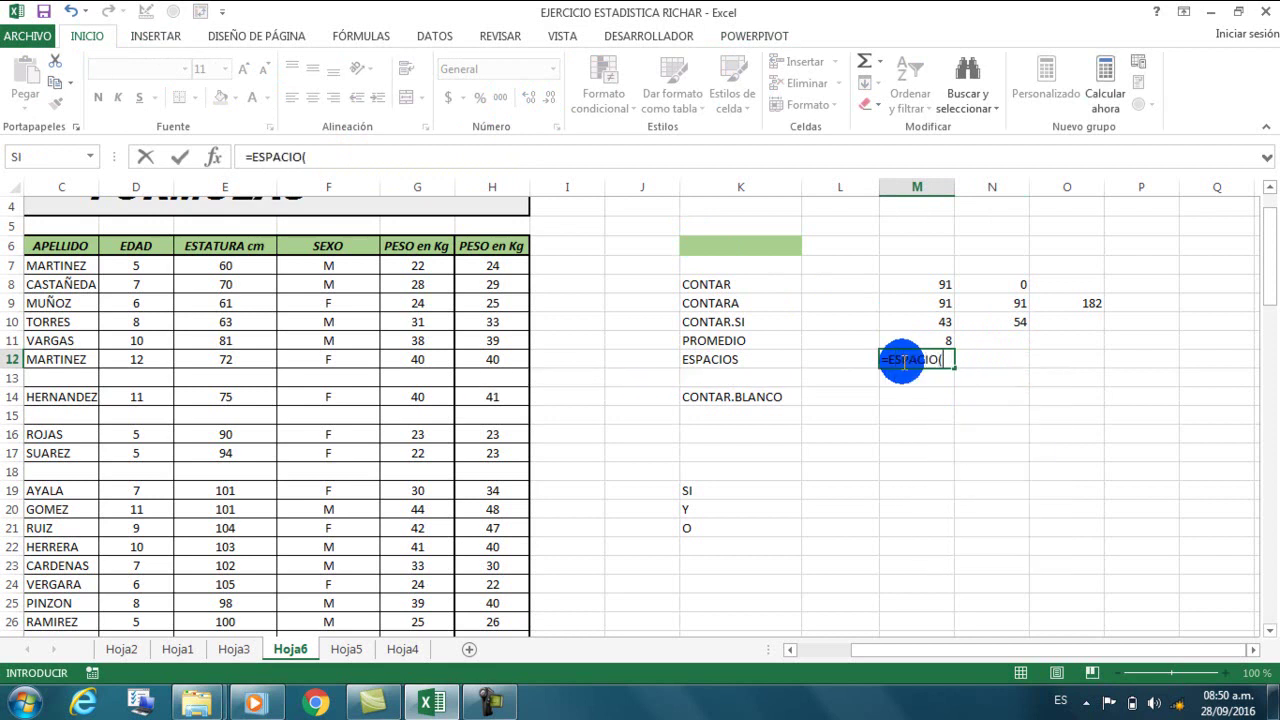
left_click(820, 652)
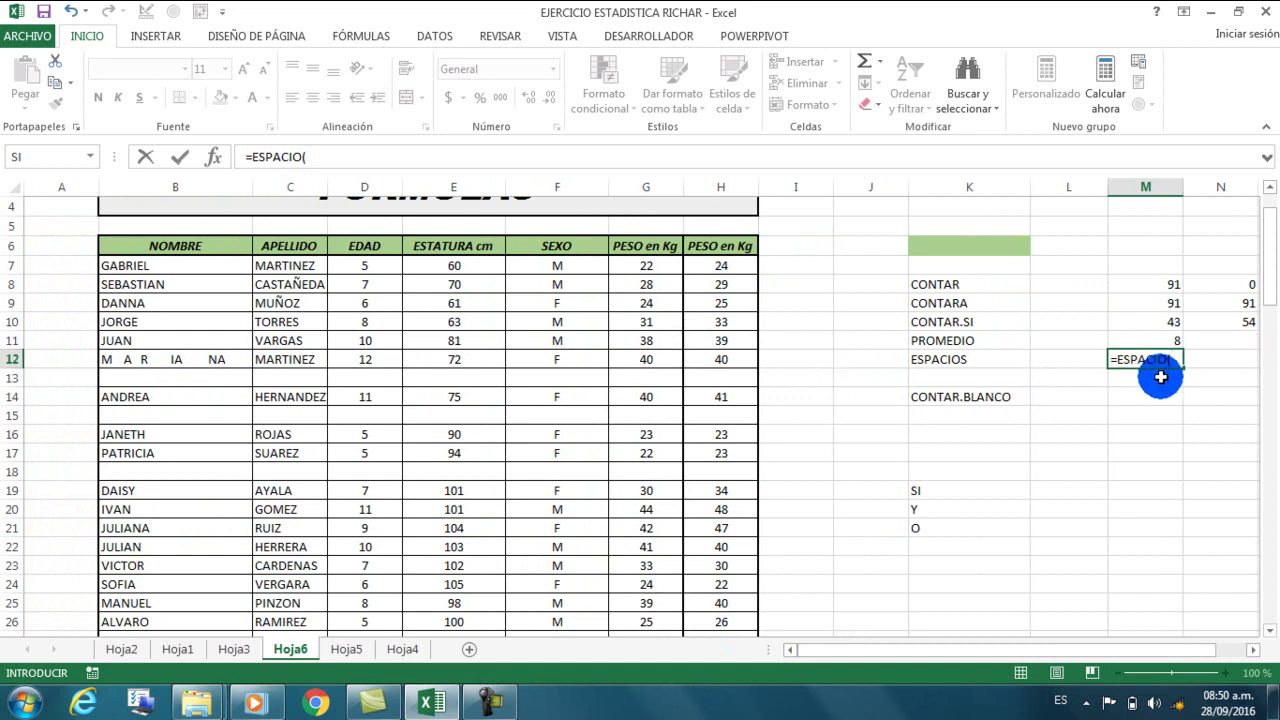
left_click(144, 364)
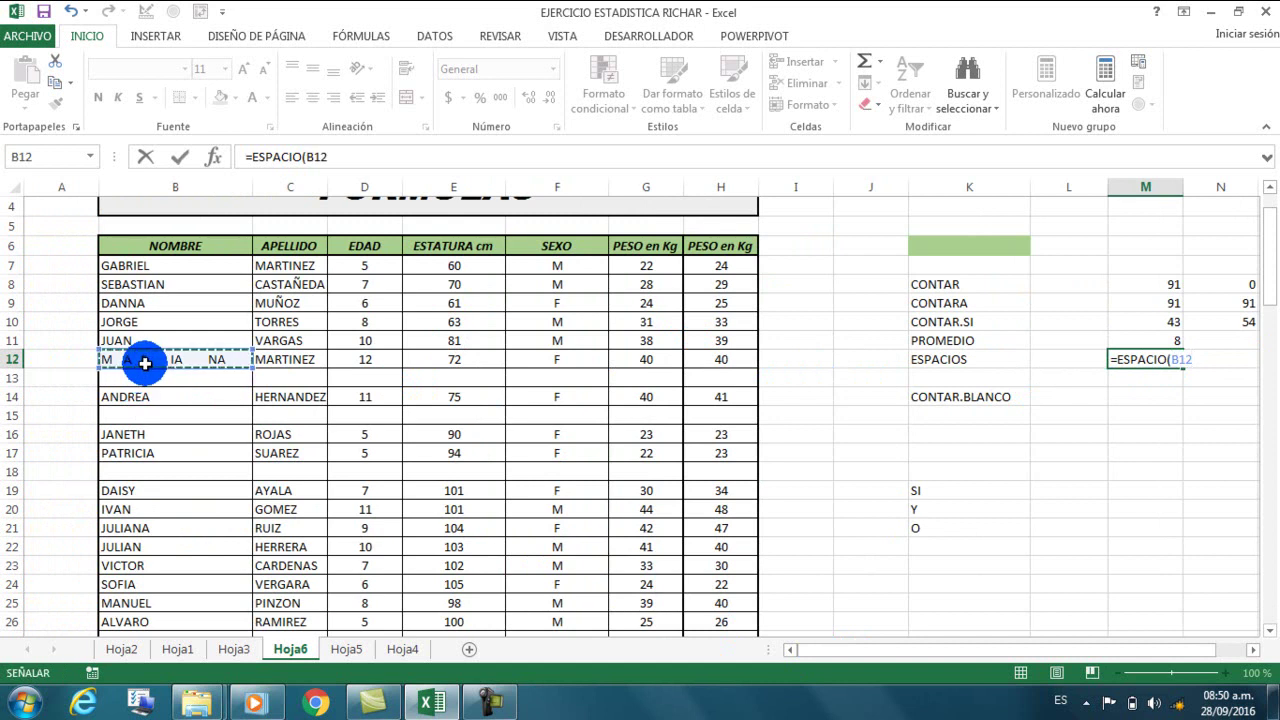
type(")")
key("Return")
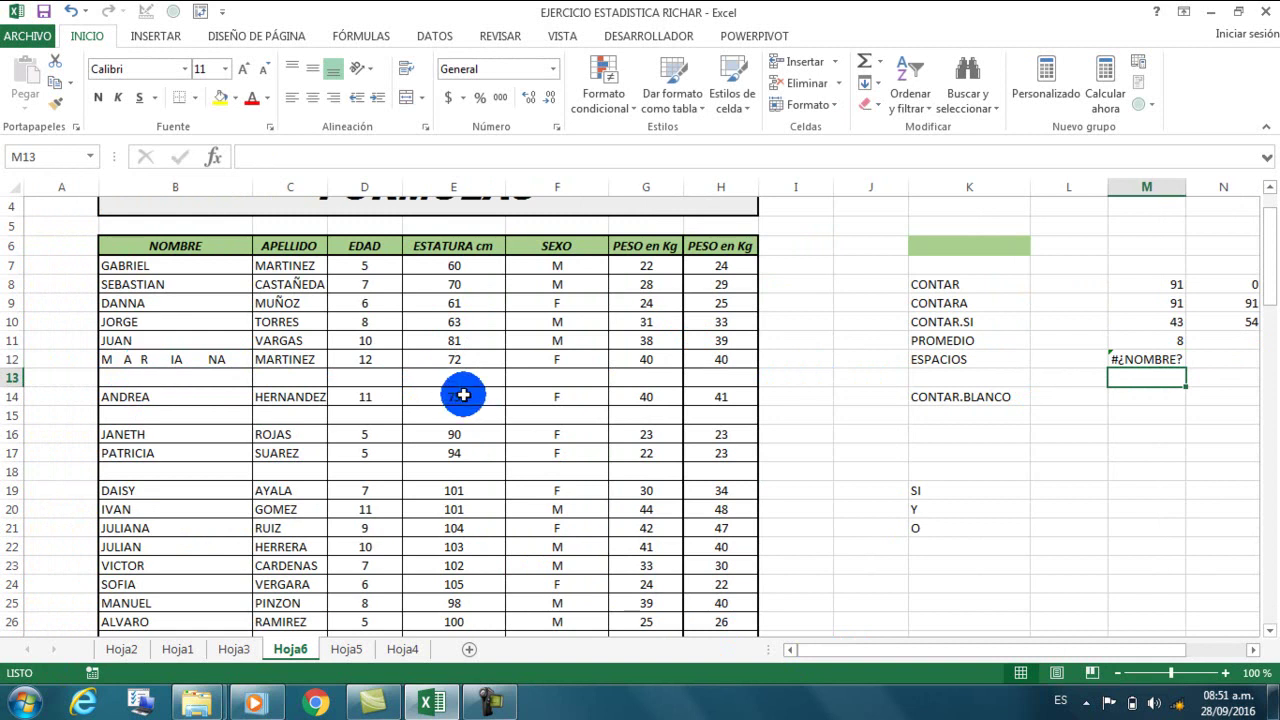
- Correct the function name in M12 so the formula reads =ESPACIOS(B12)
left_click(1137, 364)
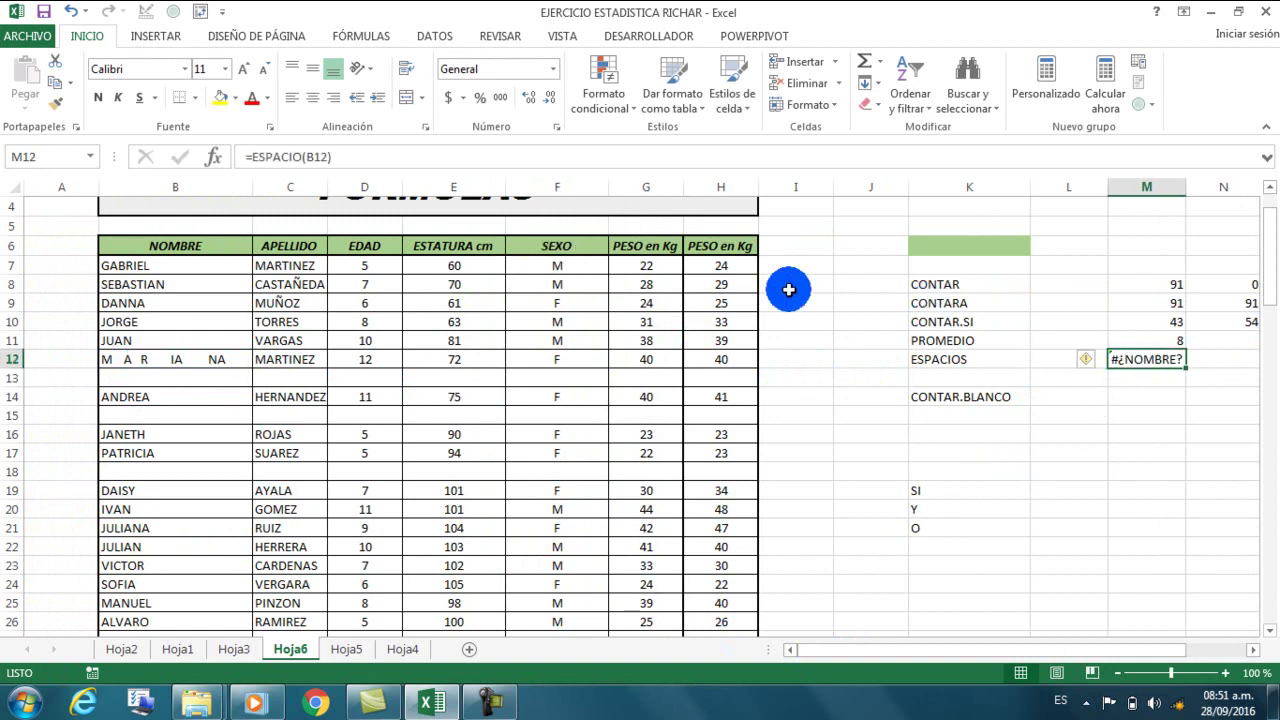
scroll(1108, 289, "down", 3)
scroll(1108, 295, "up", 1)
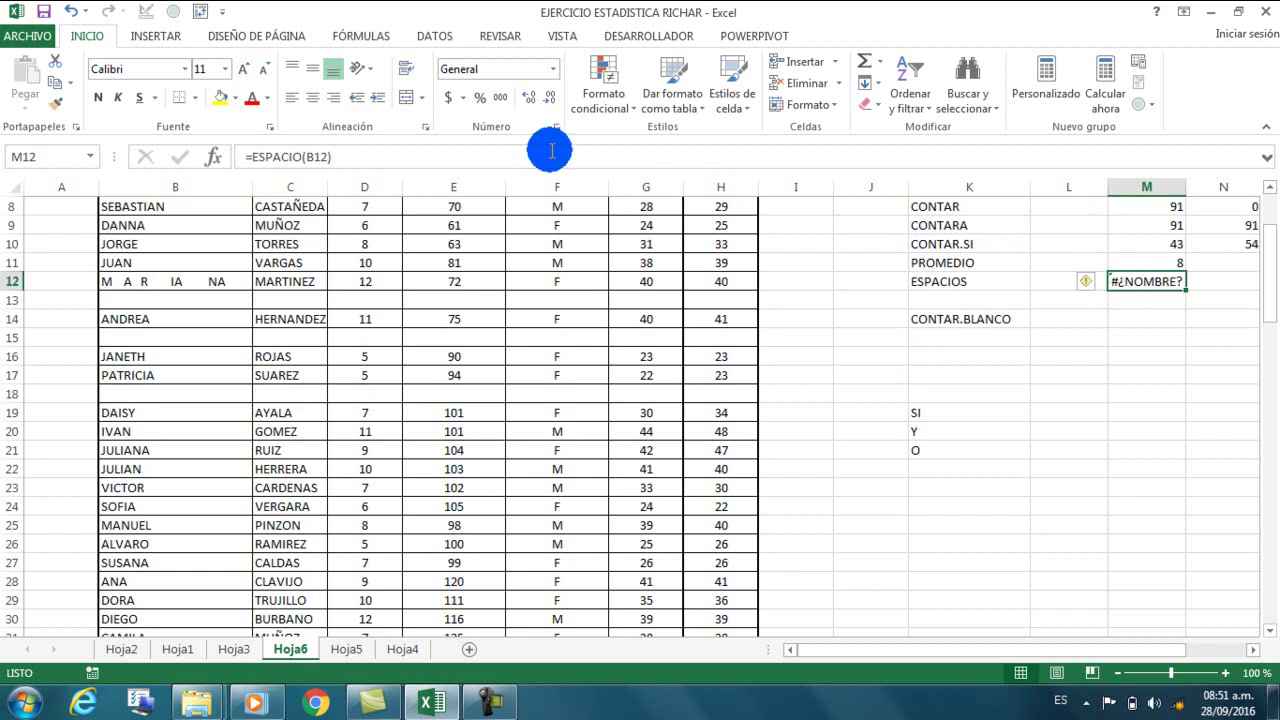
left_click(303, 157)
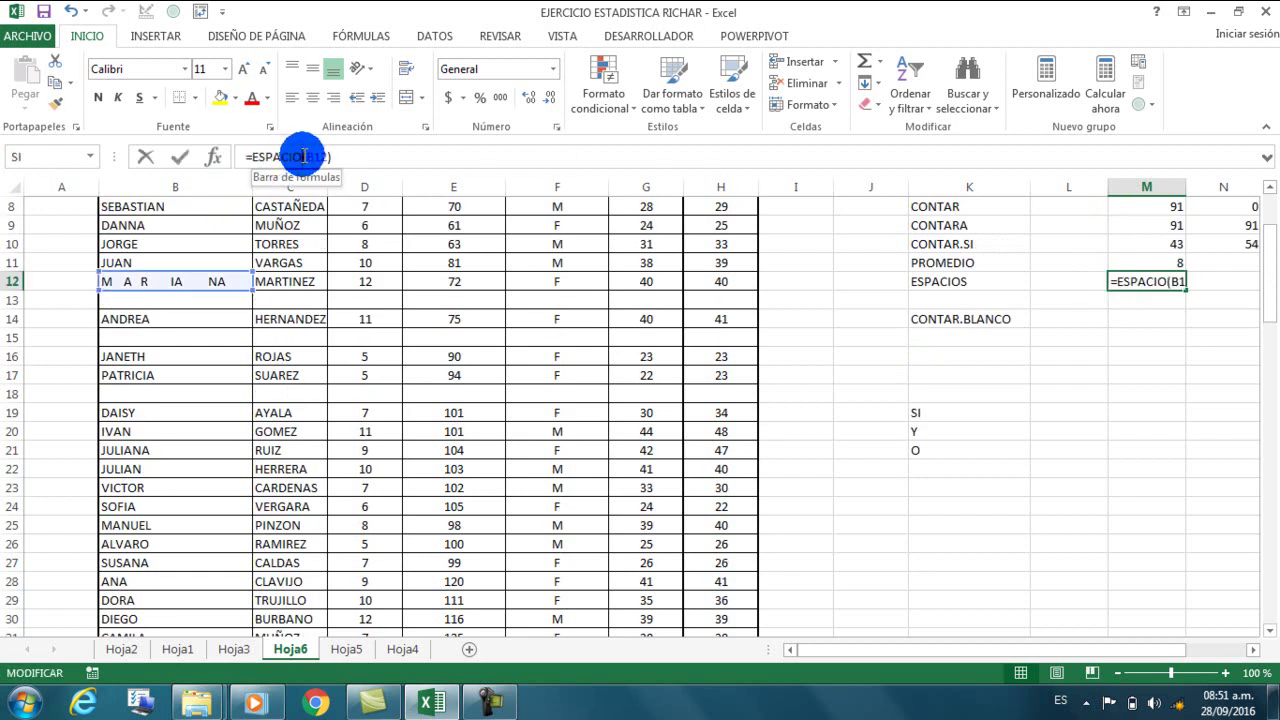
type("S")
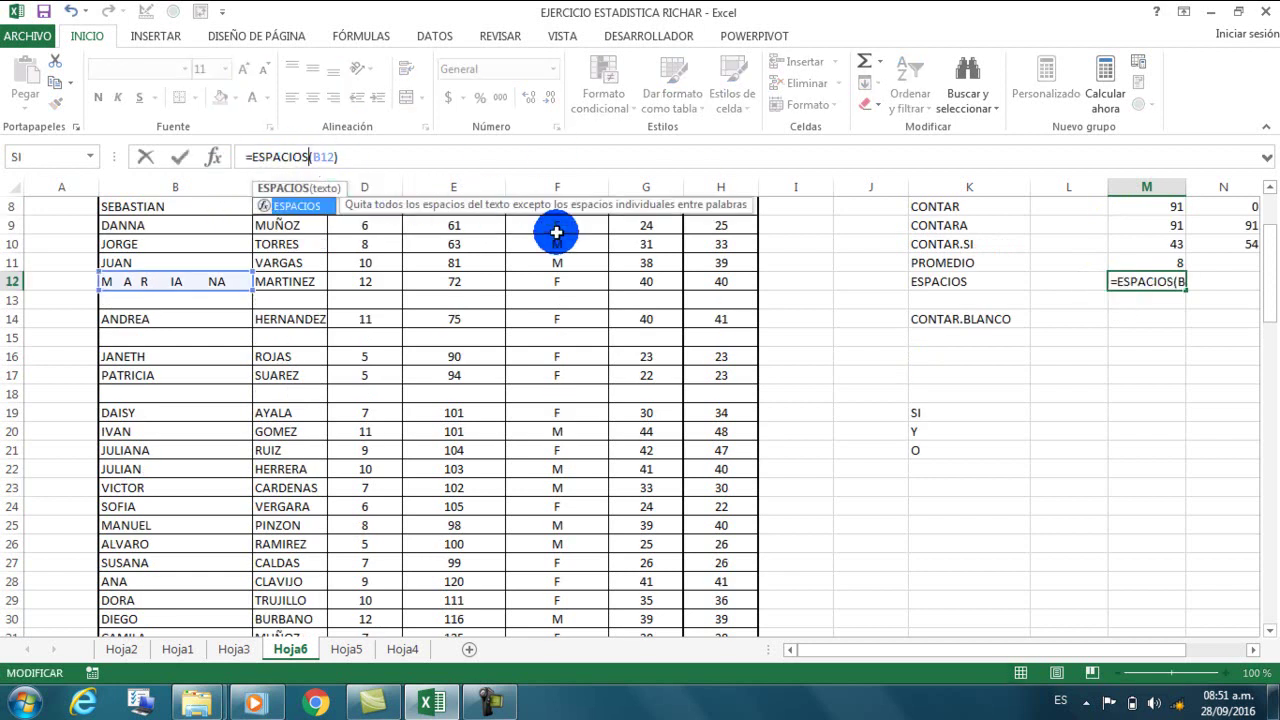
key("Return")
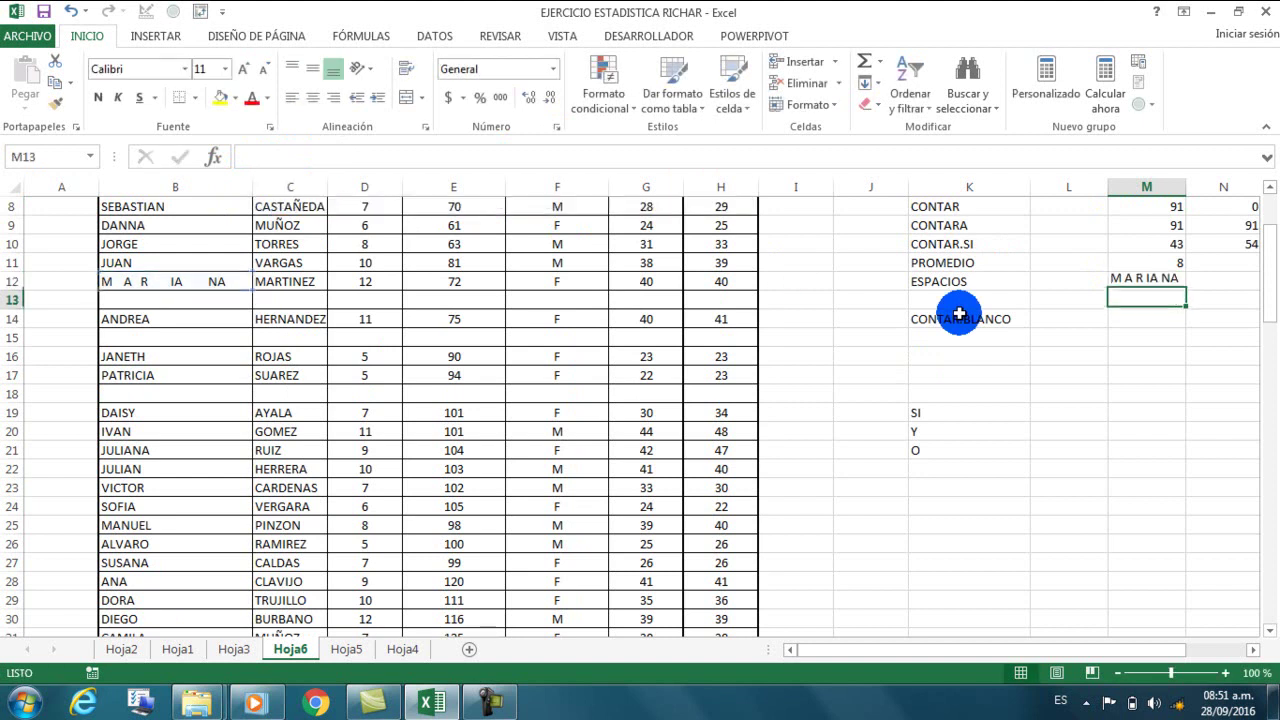
- Count the blank cells of the NOMBRE column in M14, beside the CONTAR.BLANCO label, with =CONTAR.BLANCO(B7:B100)
left_click(1142, 323)
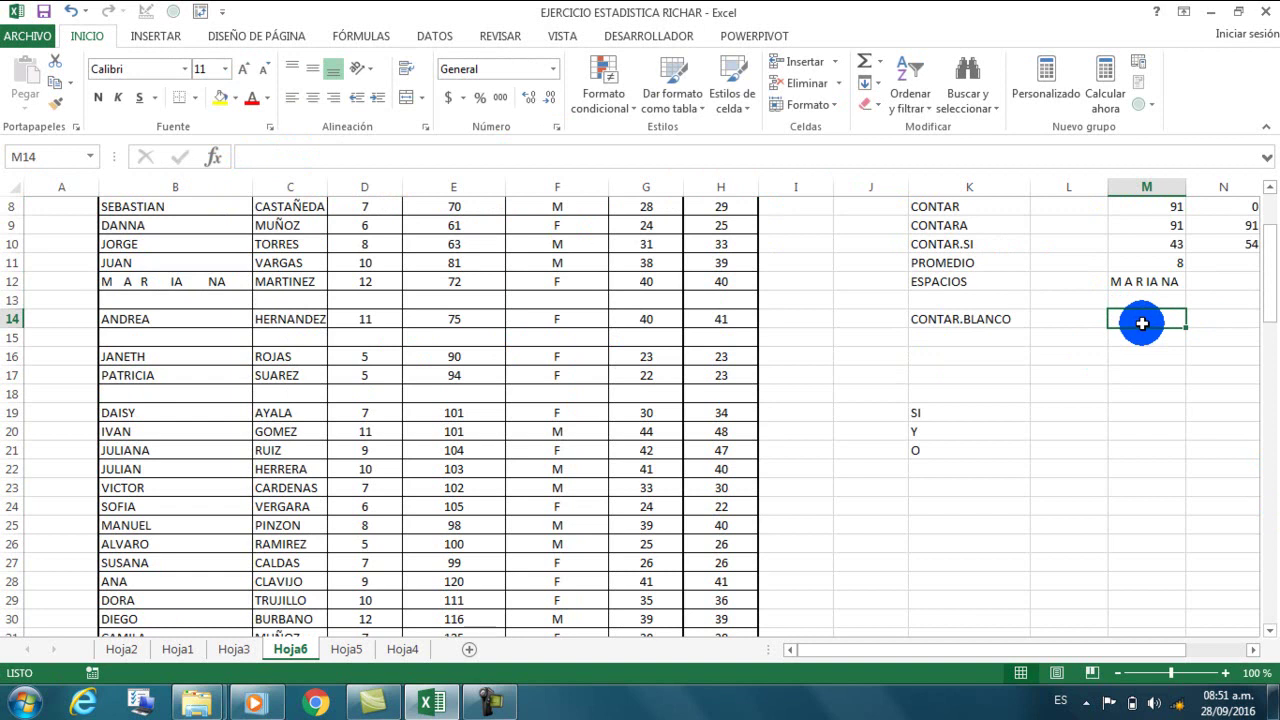
type("=CONTAR")
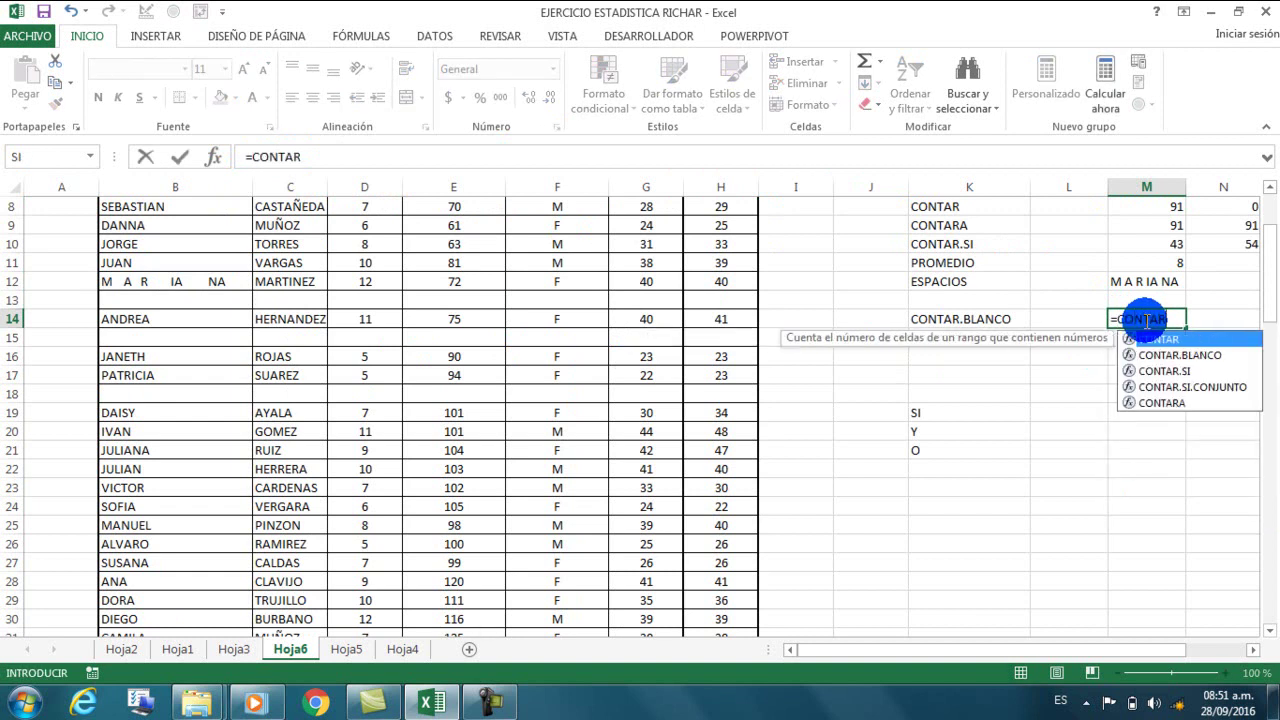
type(".BLANC")
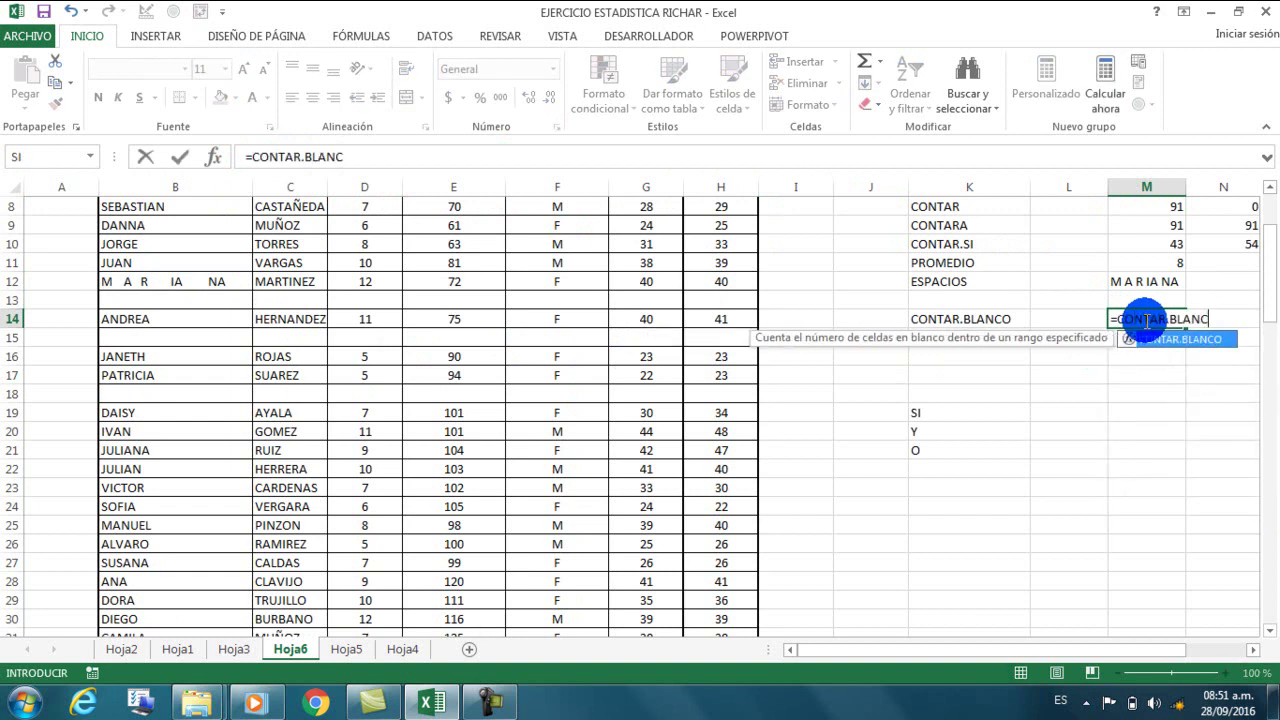
type("O(")
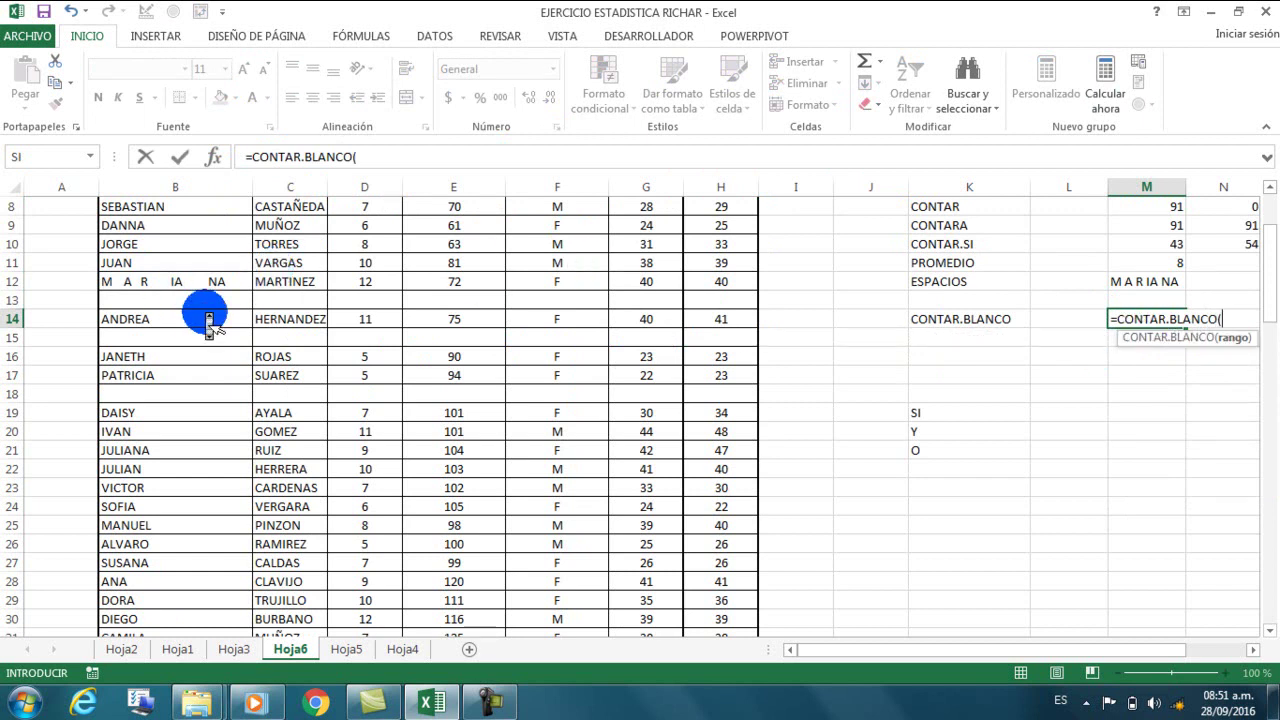
scroll(205, 313, "up", 2)
left_click(198, 287)
left_click_drag(198, 288, 211, 551)
type(")")
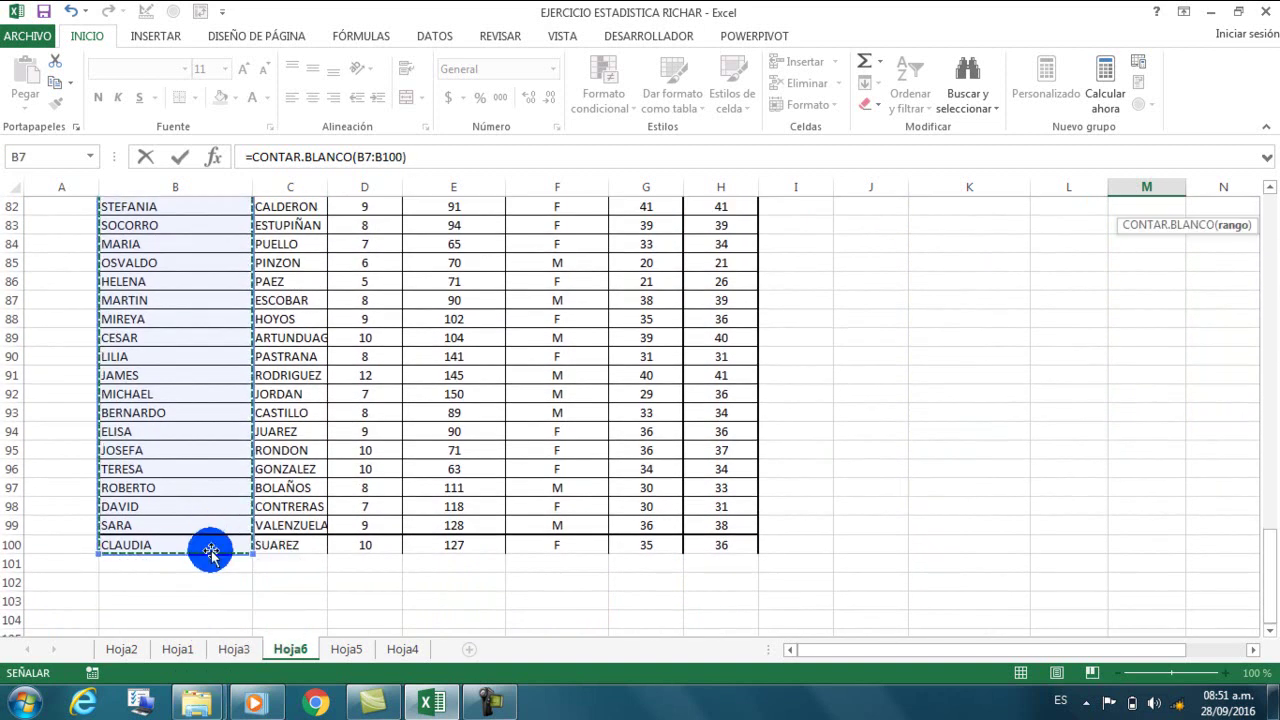
key("Return")
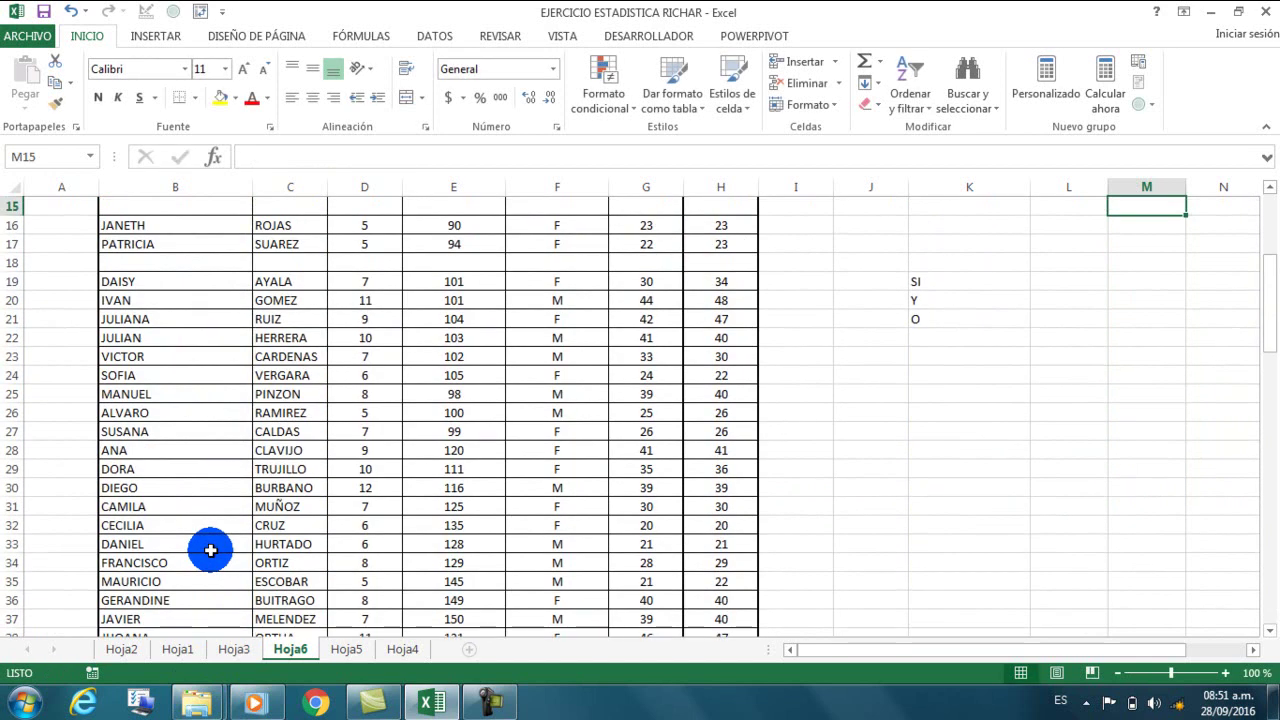
scroll(211, 550, "up", 3)
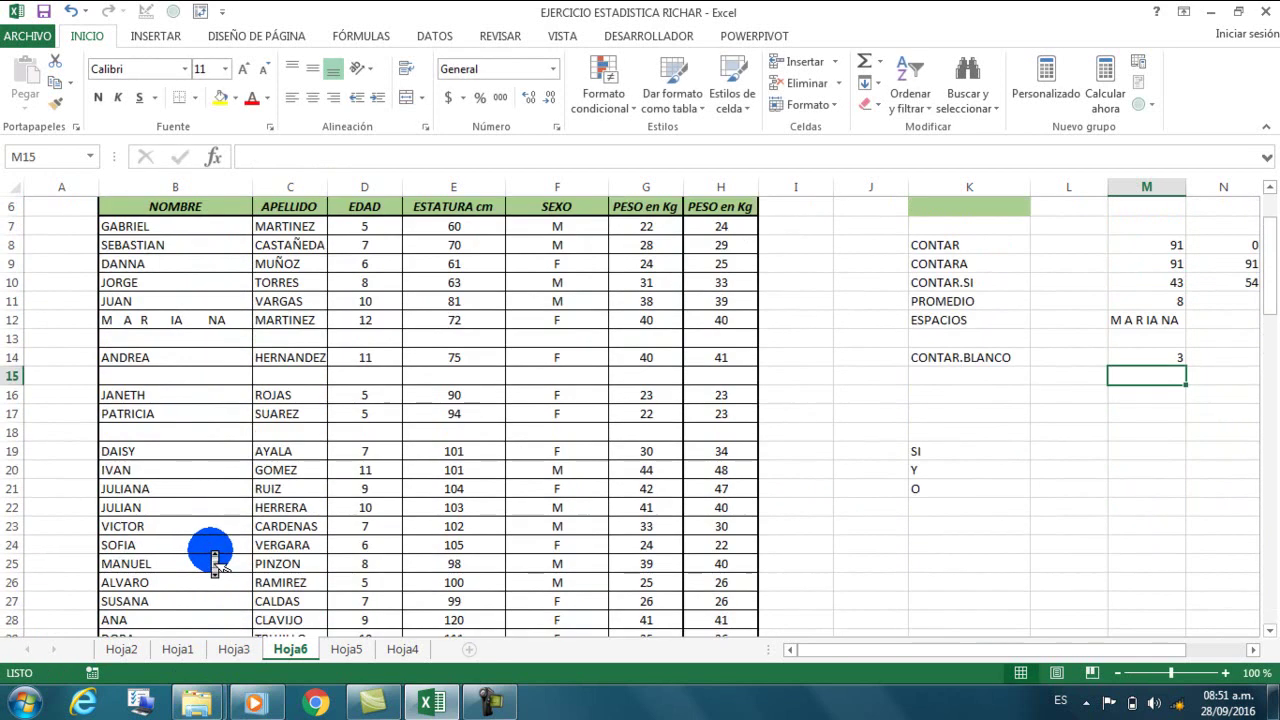
- Count the blank cells of the whole data table in N14 with =CONTAR.BLANCO(B7:H100)
left_click(1243, 359)
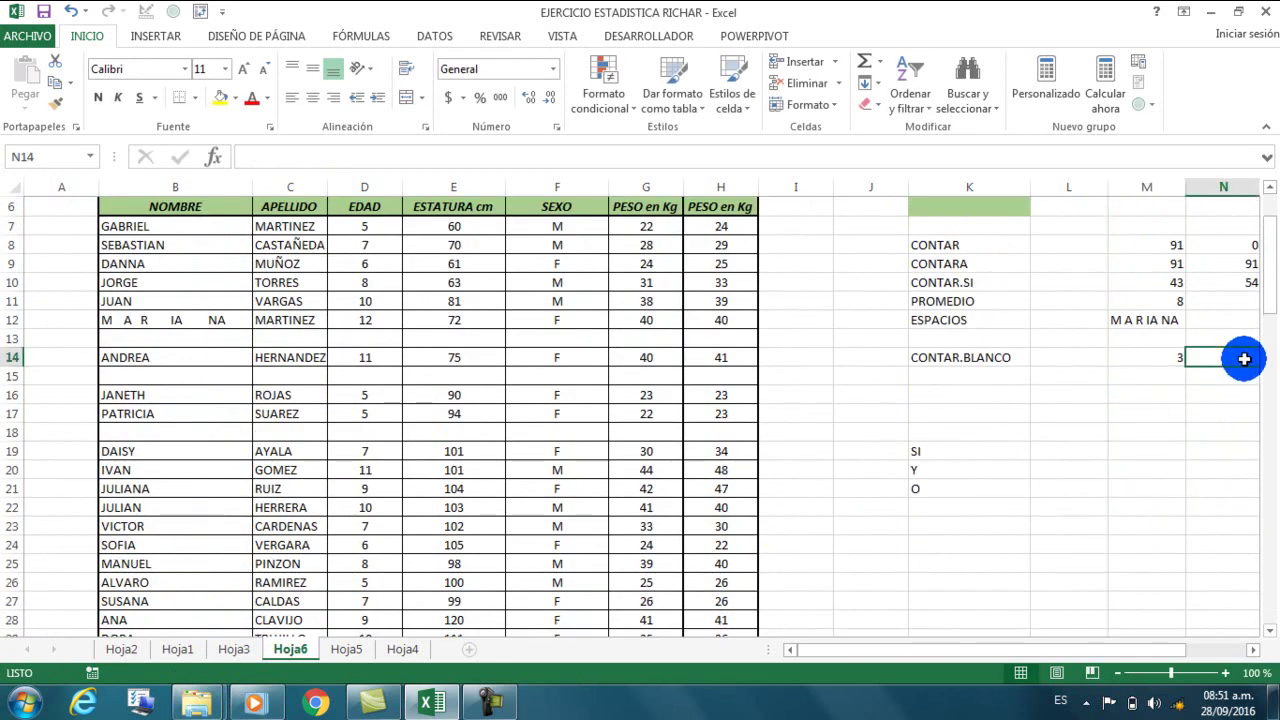
type("=CO")
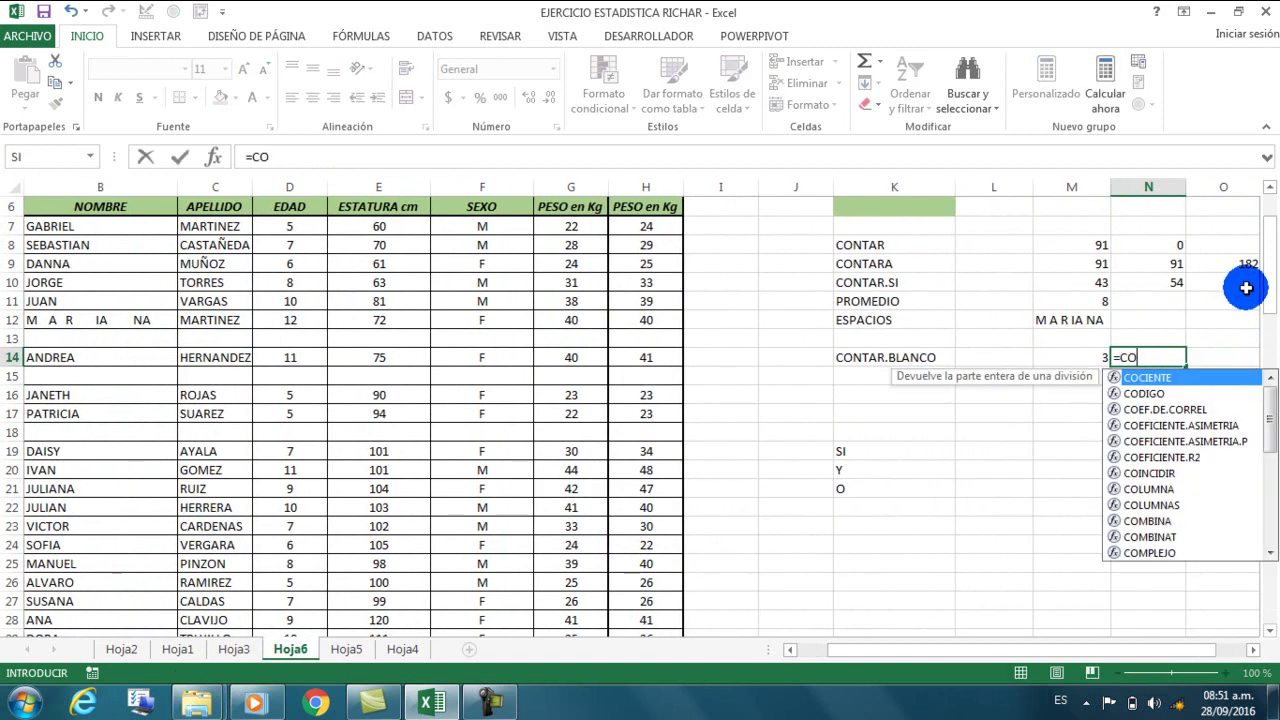
type("NTAR.")
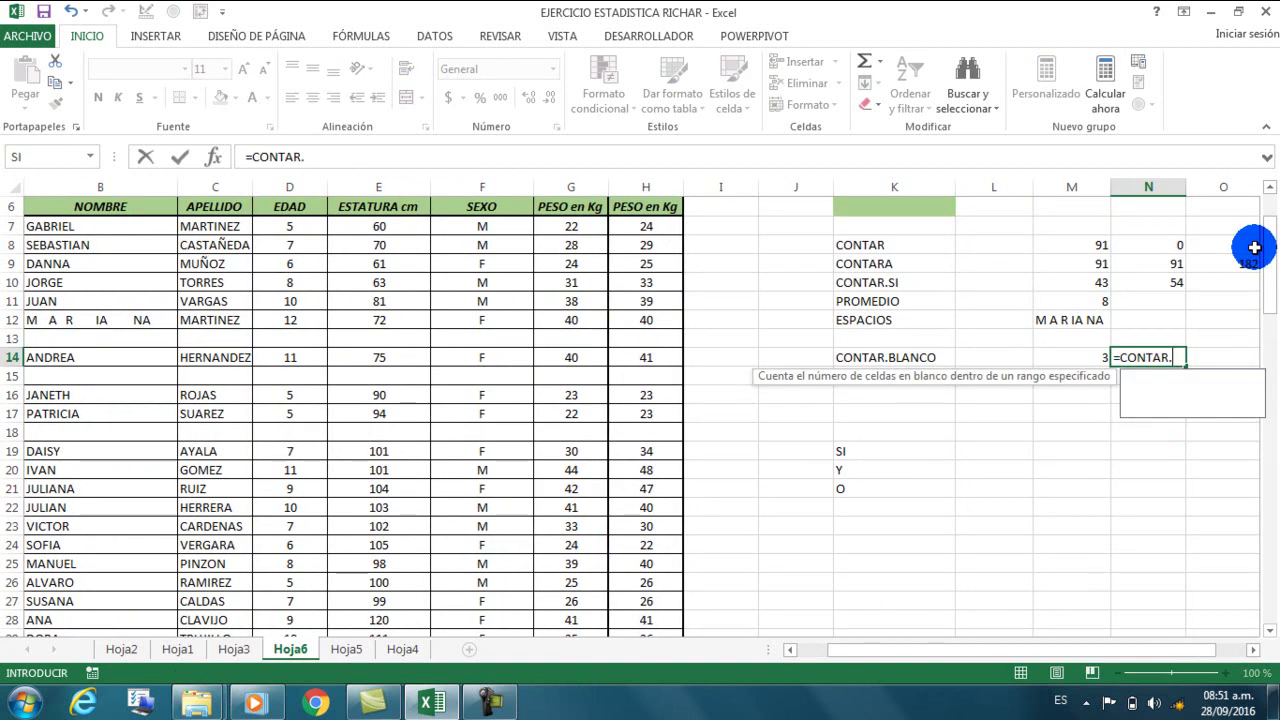
type("BLANCO")
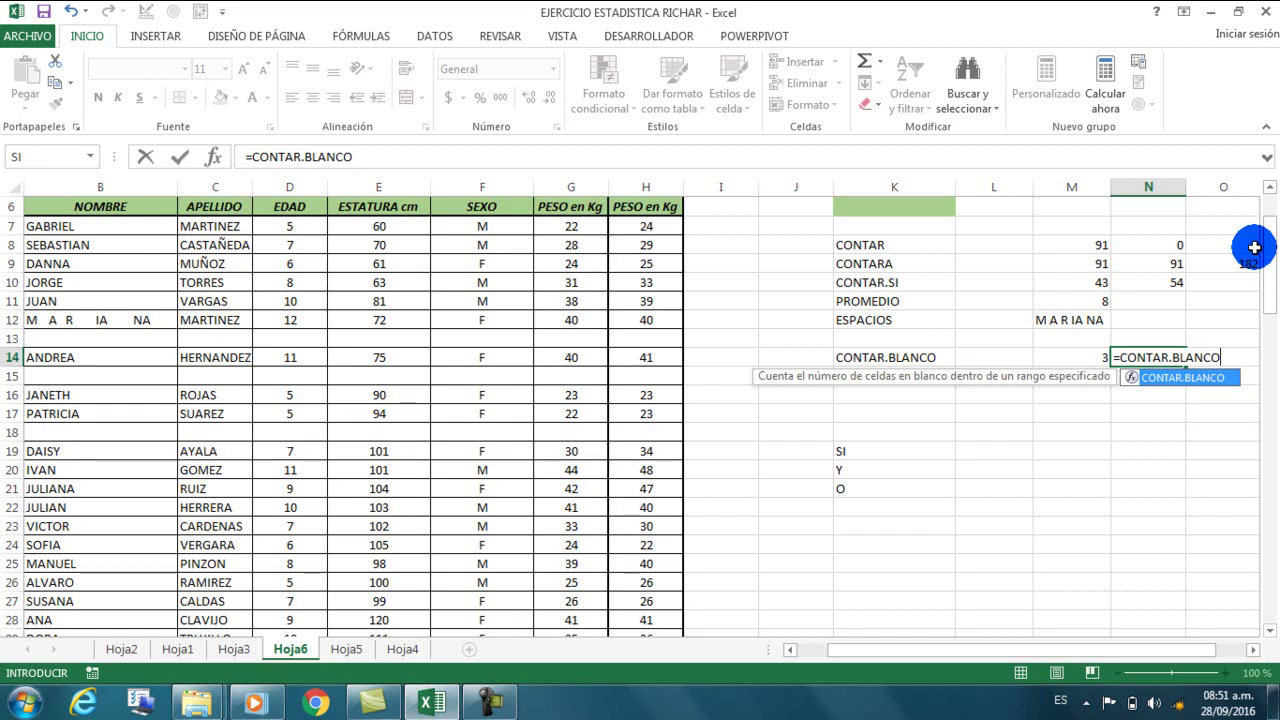
type("(")
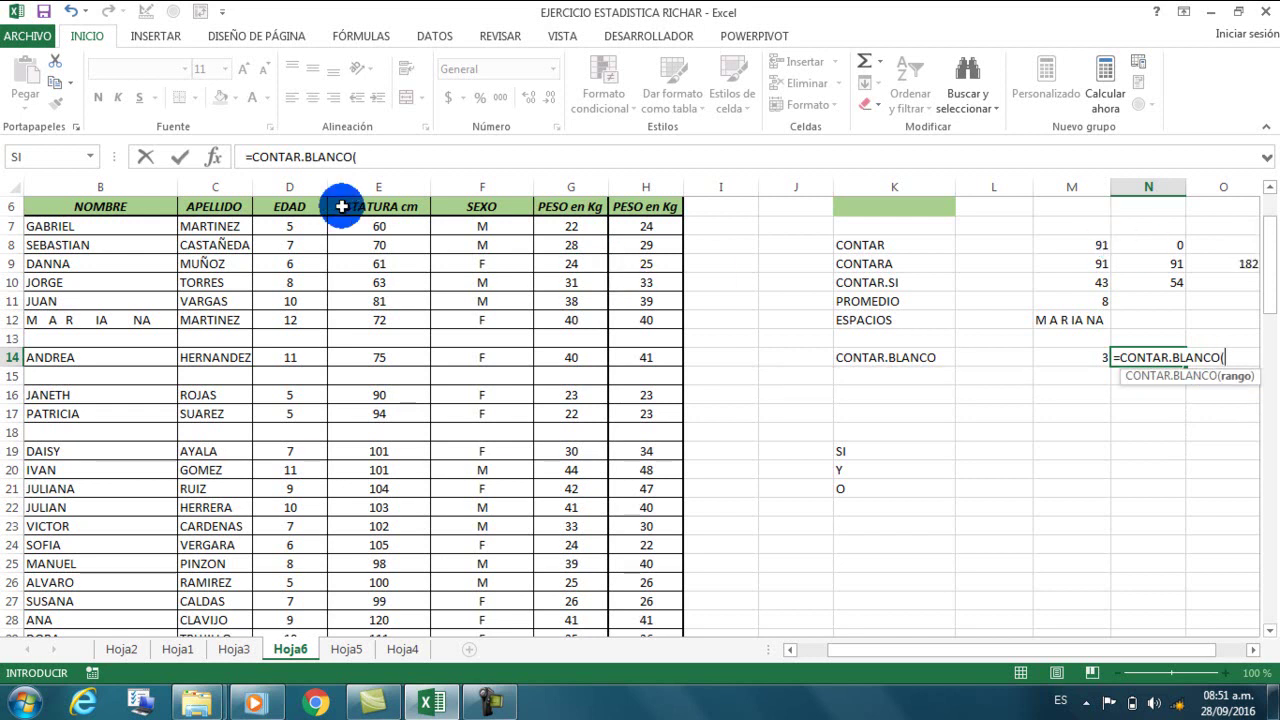
left_click(155, 231)
left_click_drag(155, 231, 667, 630)
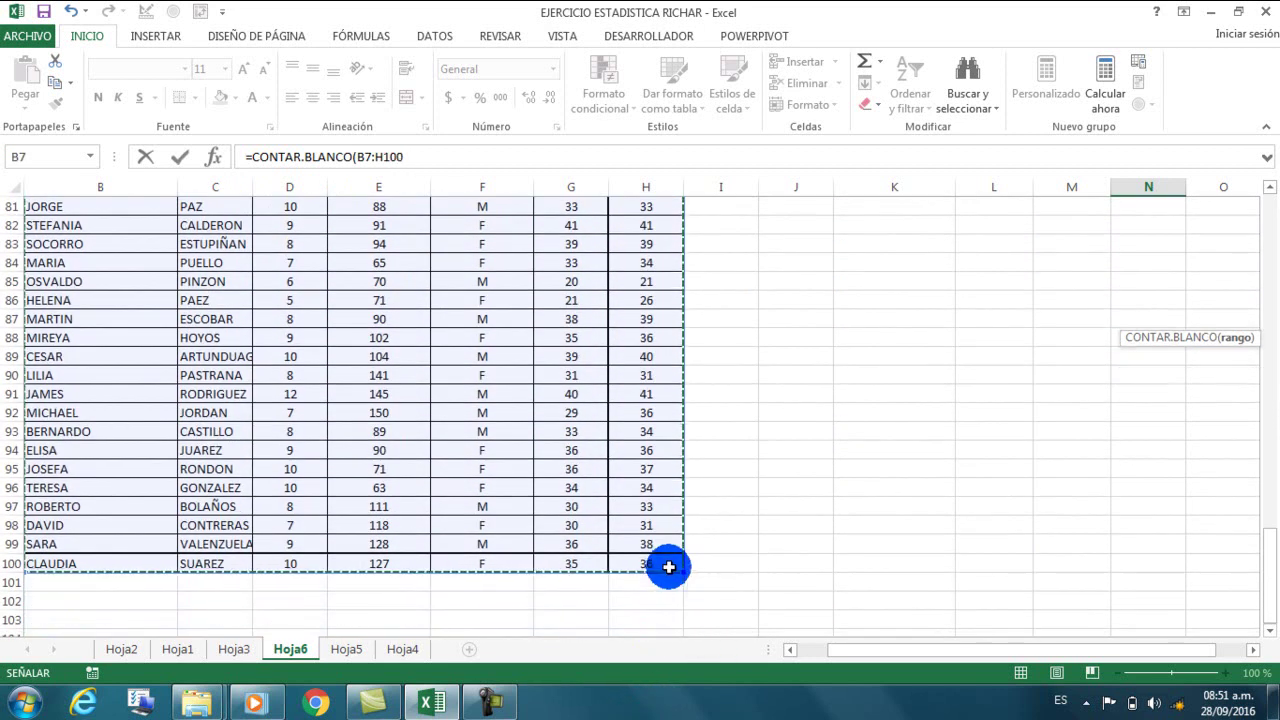
key("Return")
scroll(669, 567, "up", 17)
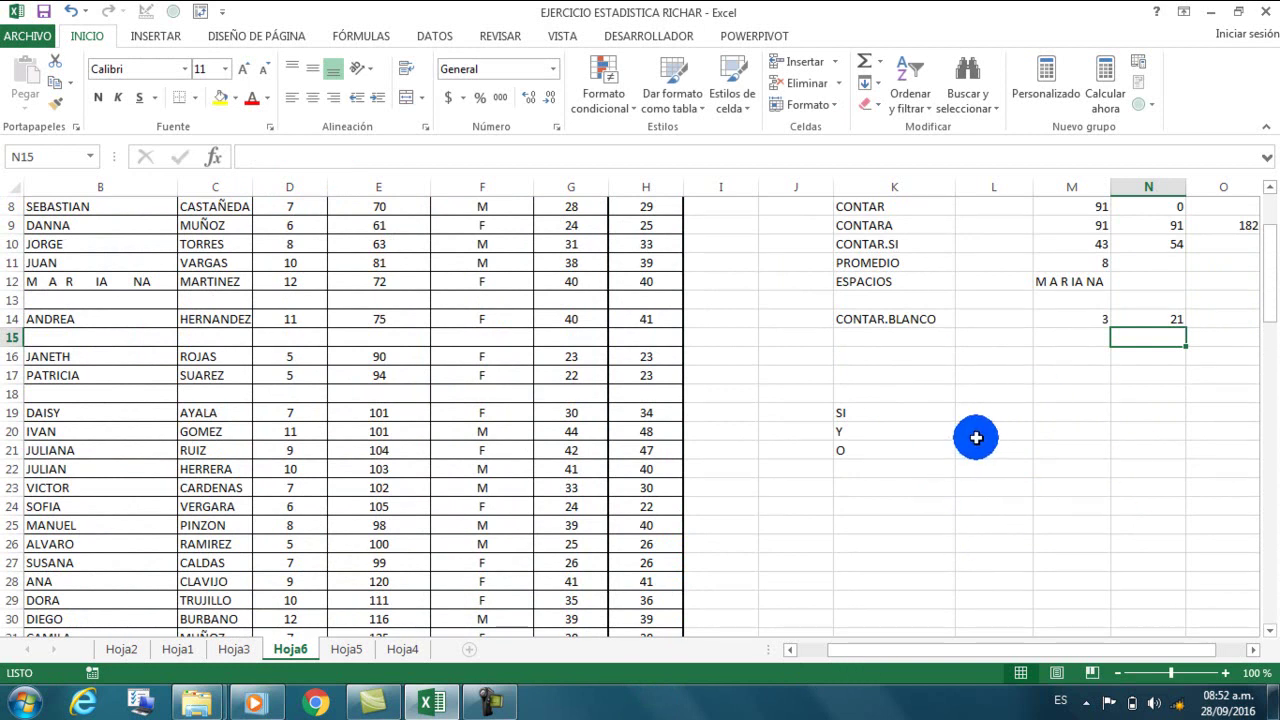
- Start an SI formula in L19, beside the SI label, with the logical test L17=>5
left_click(999, 410)
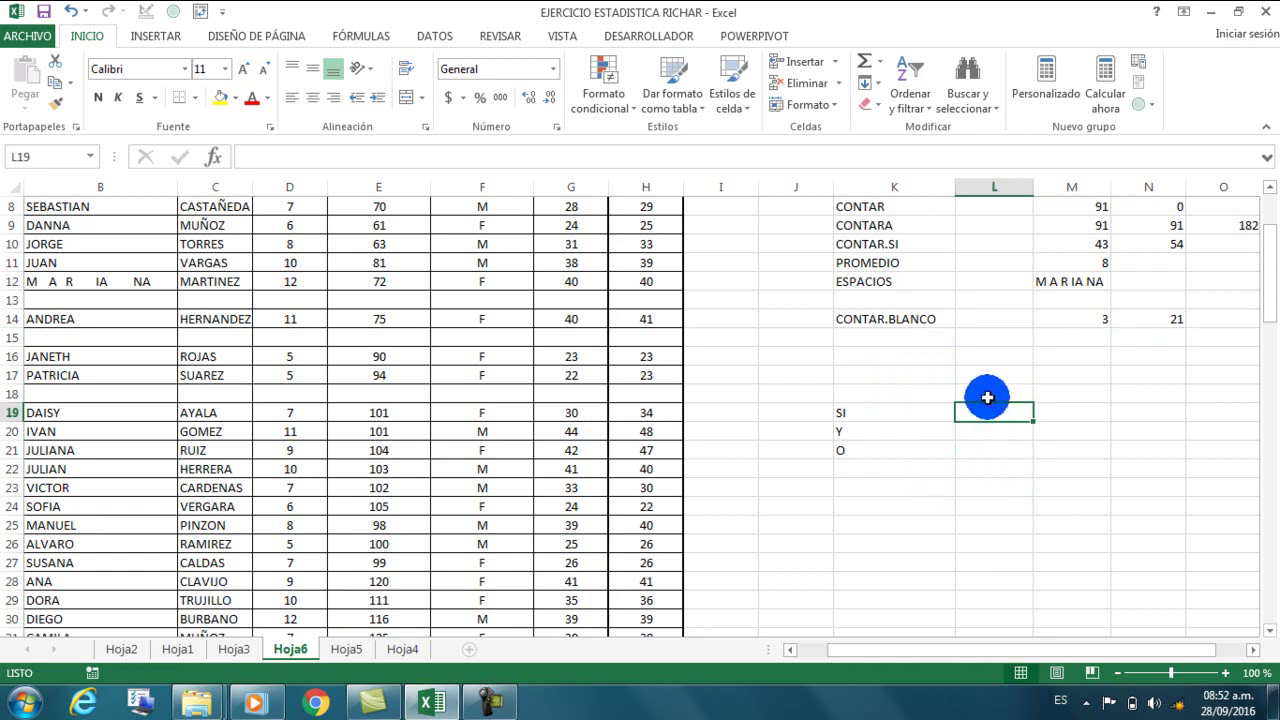
type("SI")
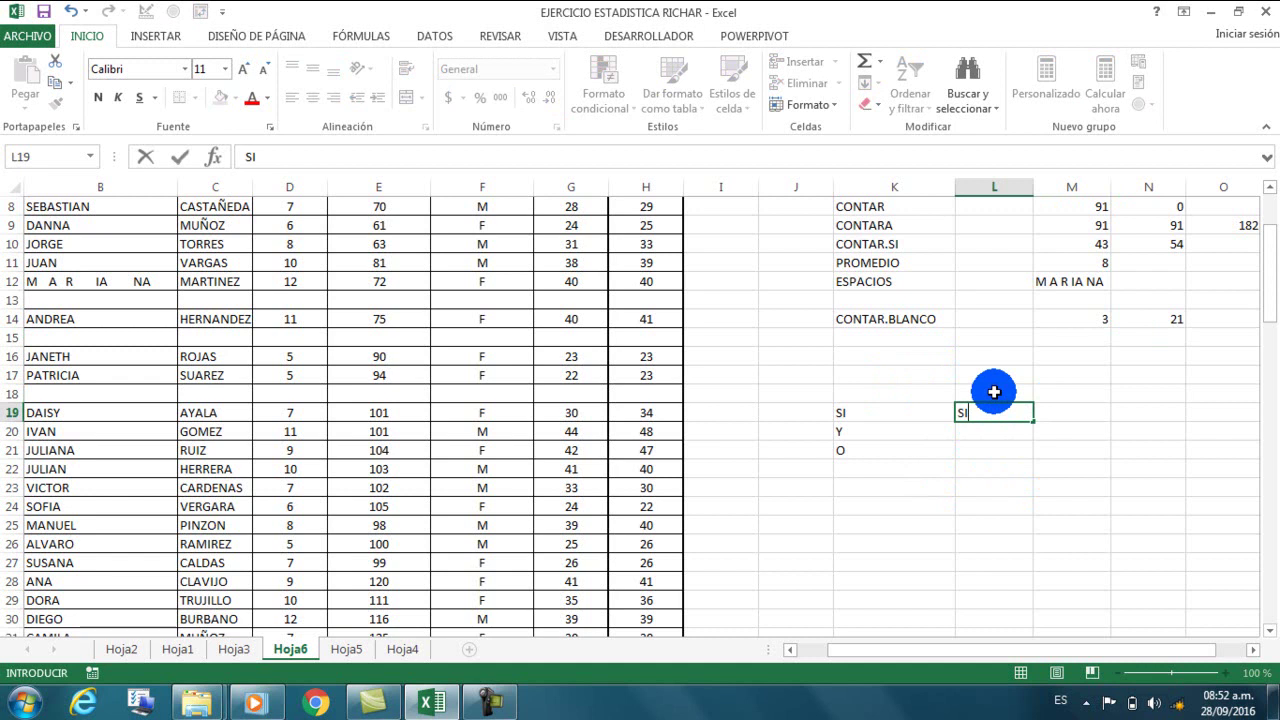
key("BackSpace")
key("BackSpace")
type("=")
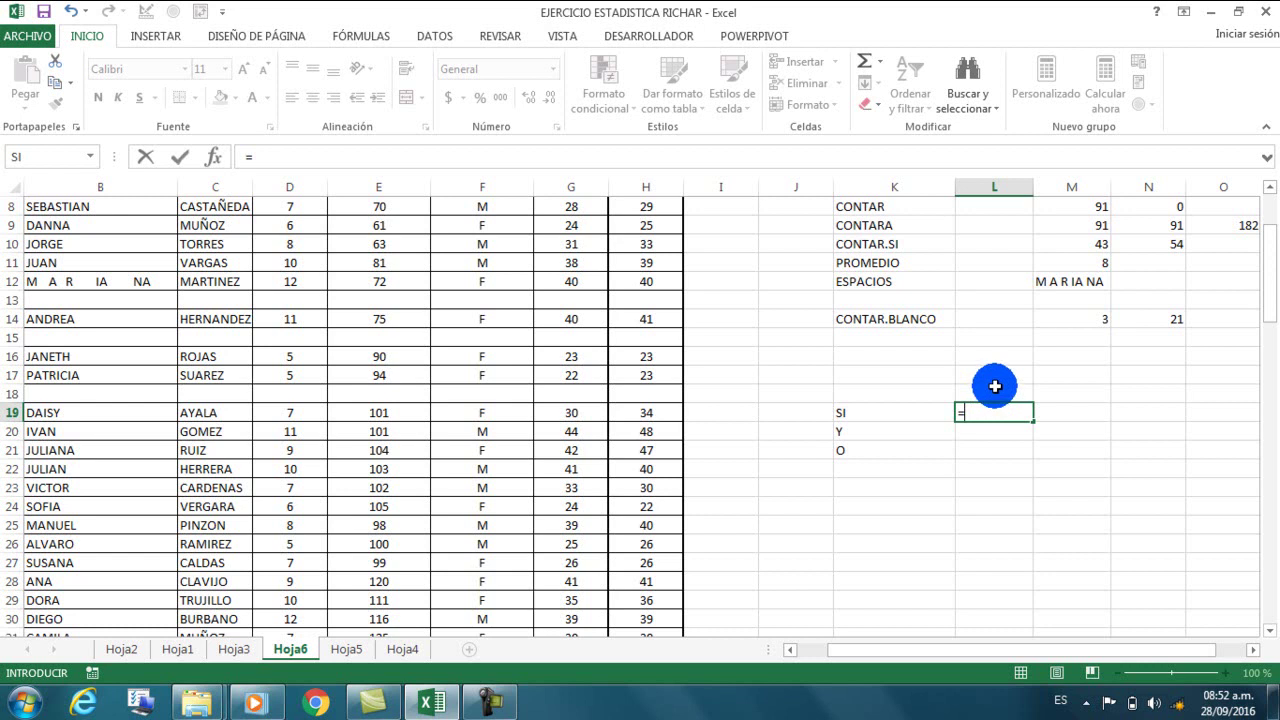
type("SI")
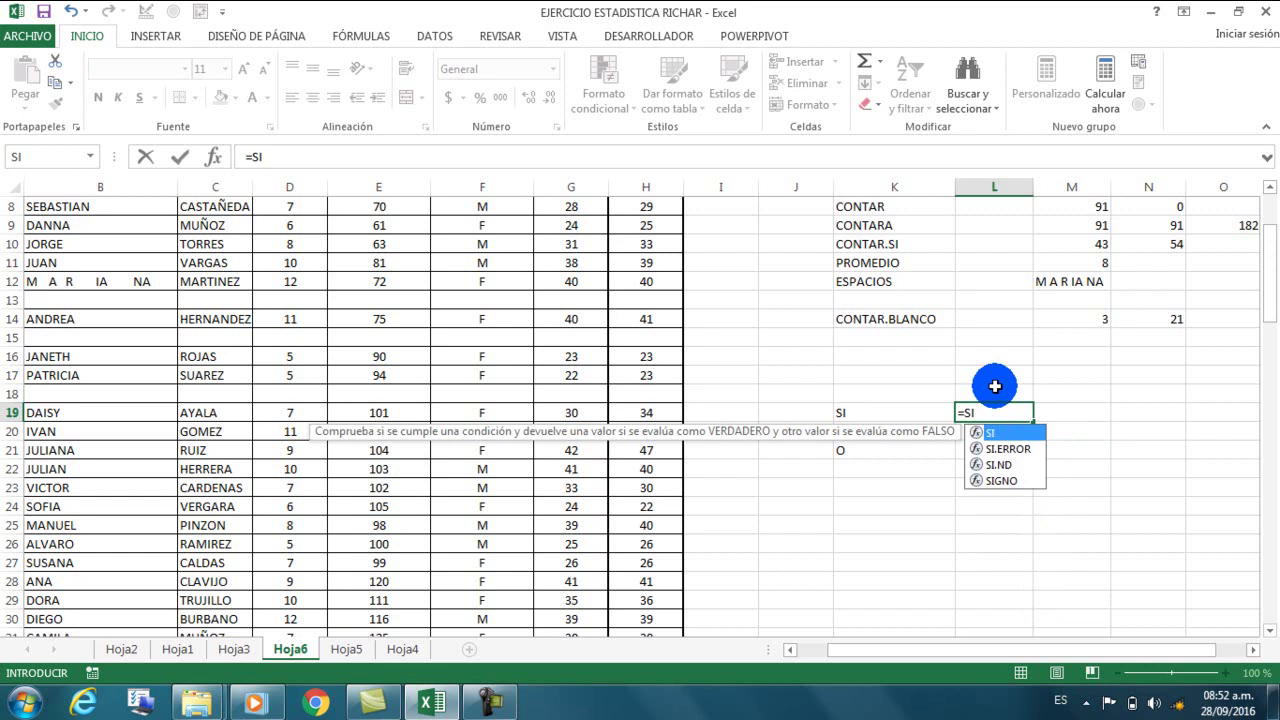
type("(")
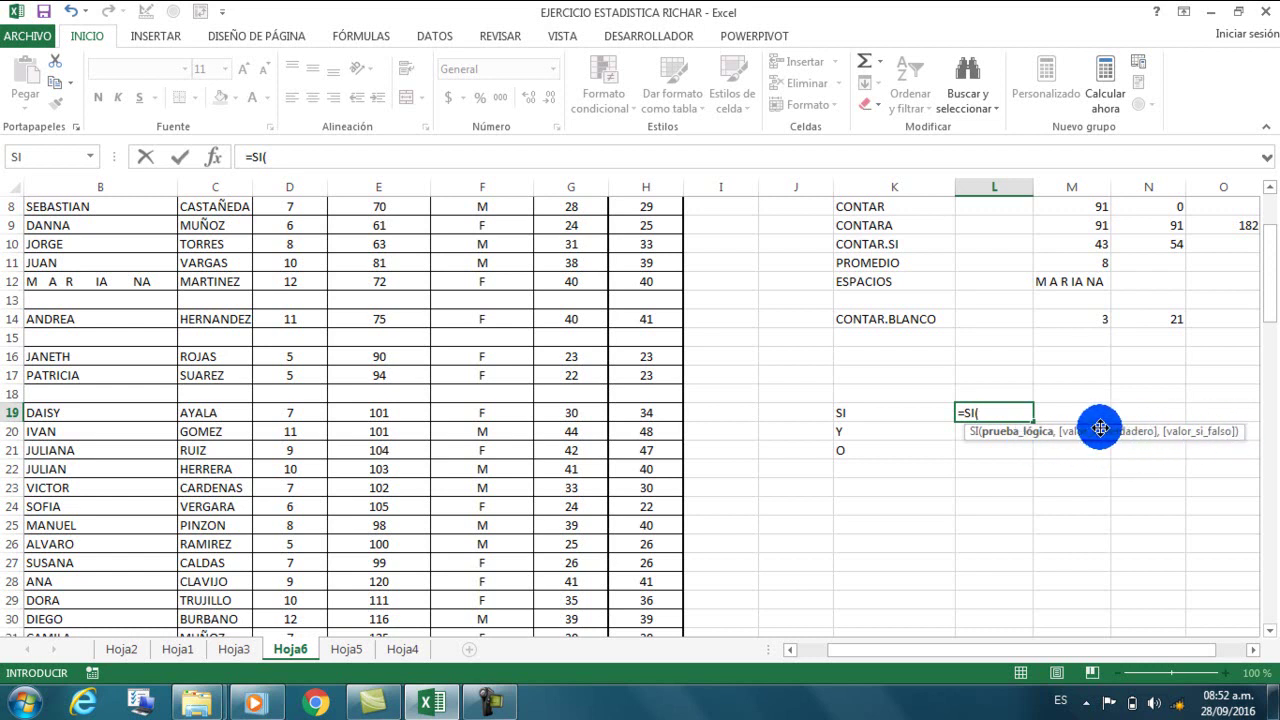
left_click(1003, 377)
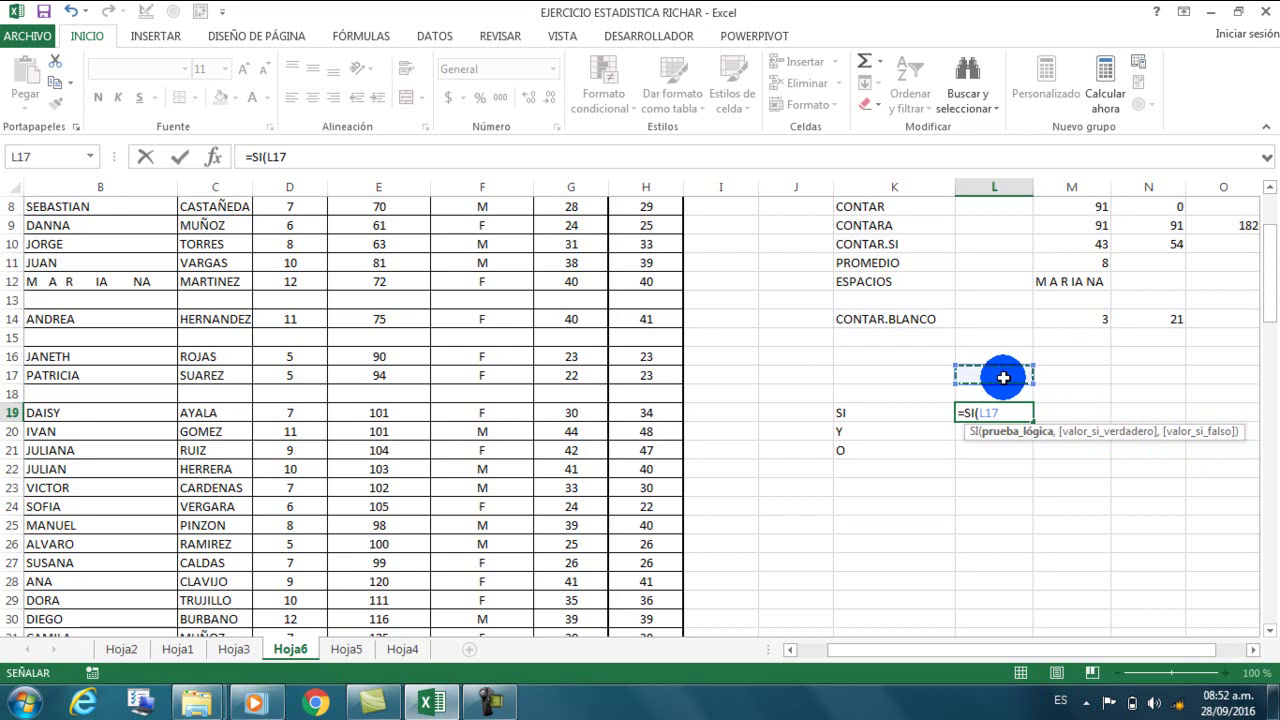
type("=>")
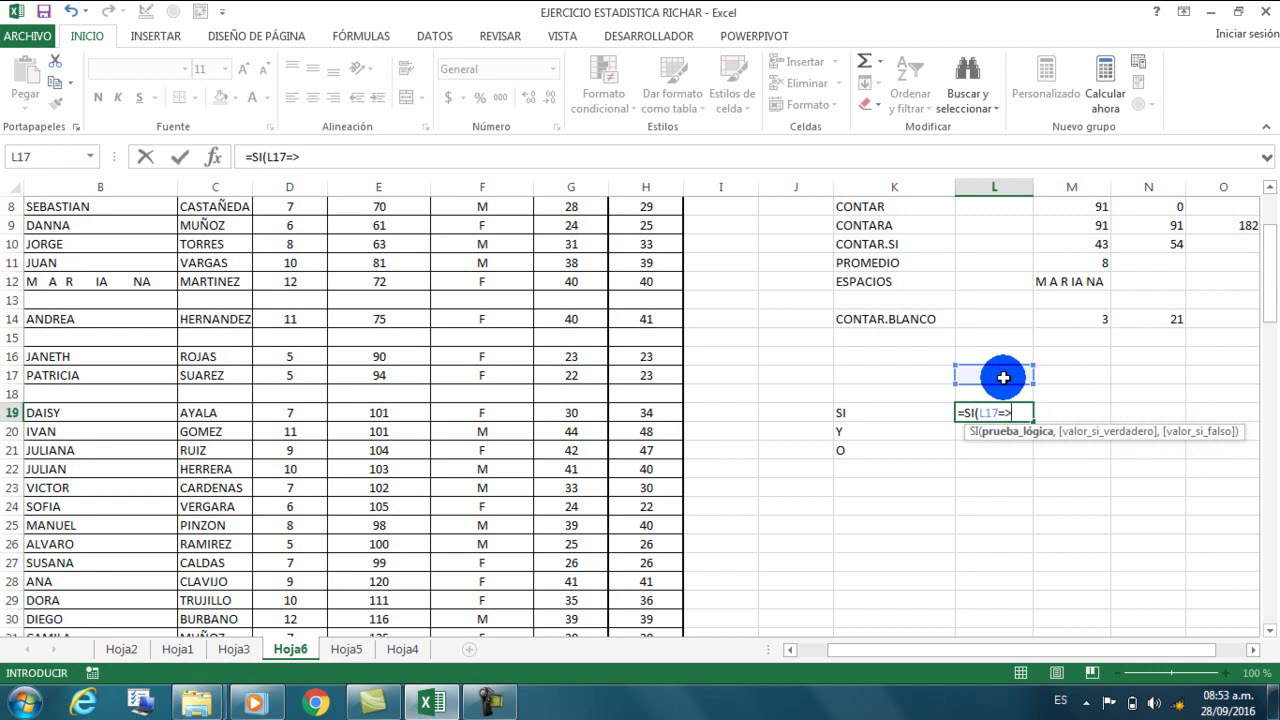
type("5,")
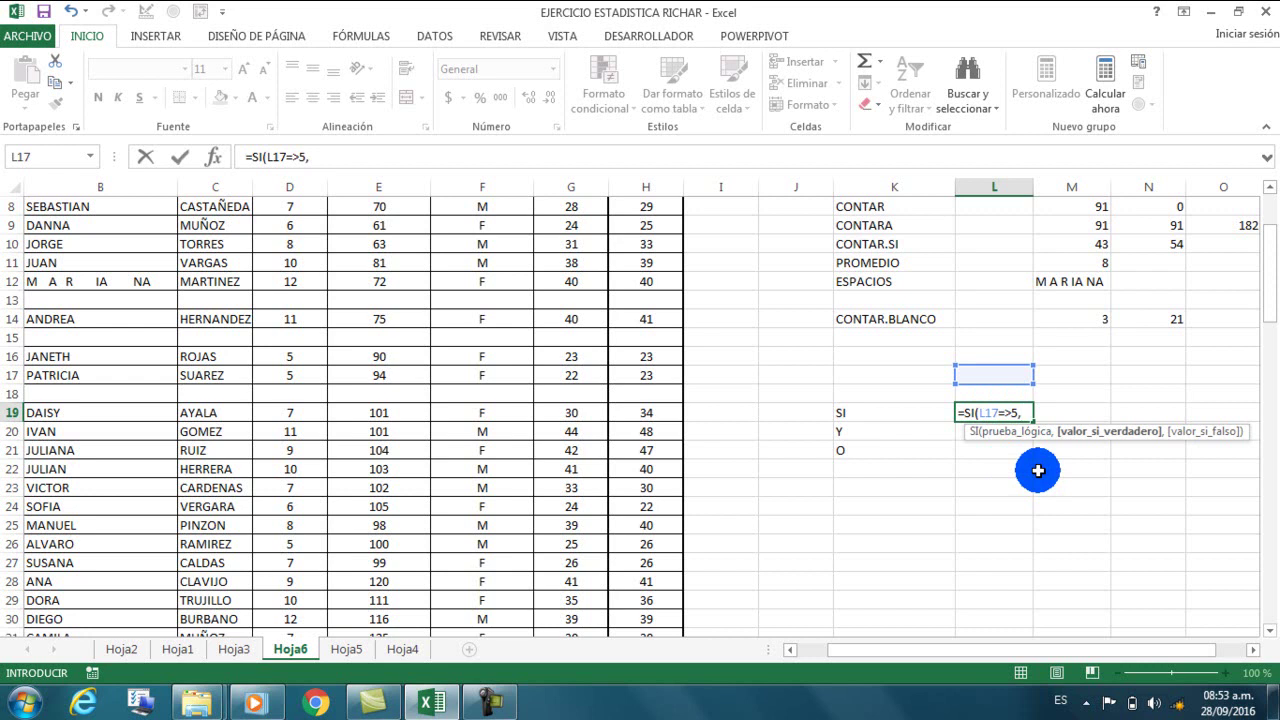
- Complete the L19 formula with "CHOCOLATE" if true and "PASTEL" if false, accepting the proposed correction of the operator to >=
type("\"CHOCOLATE")
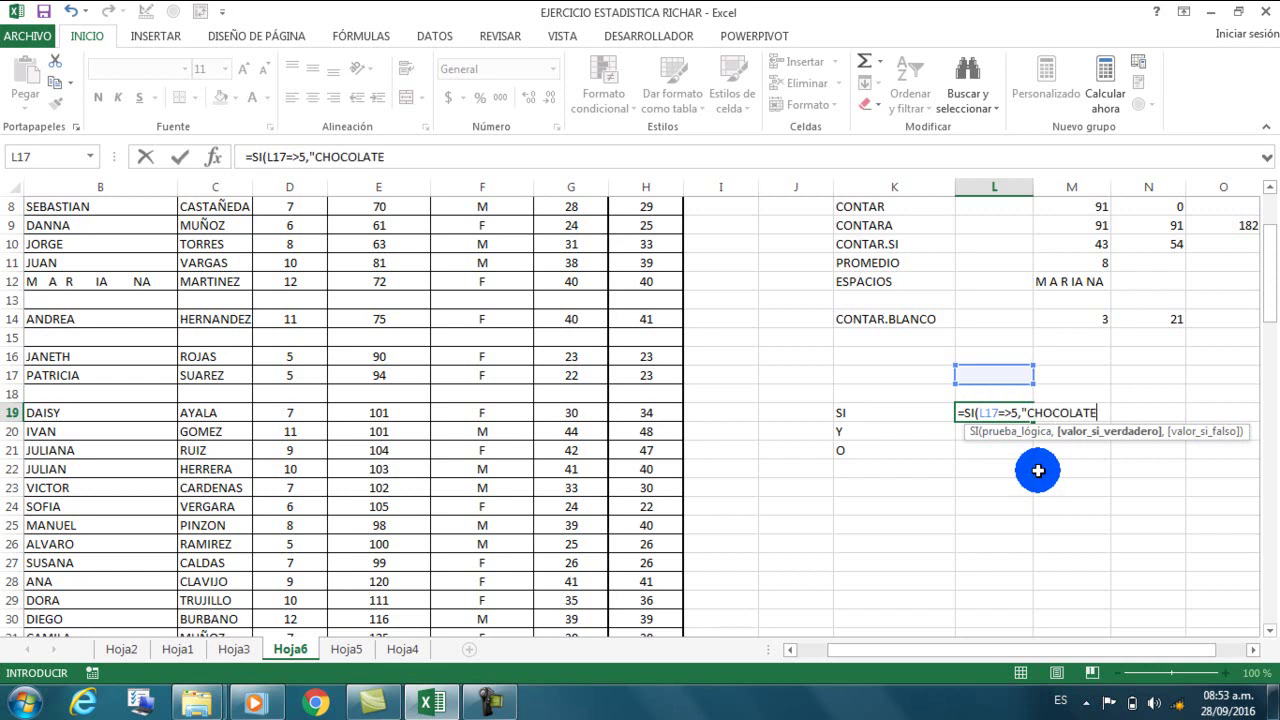
type("\",")
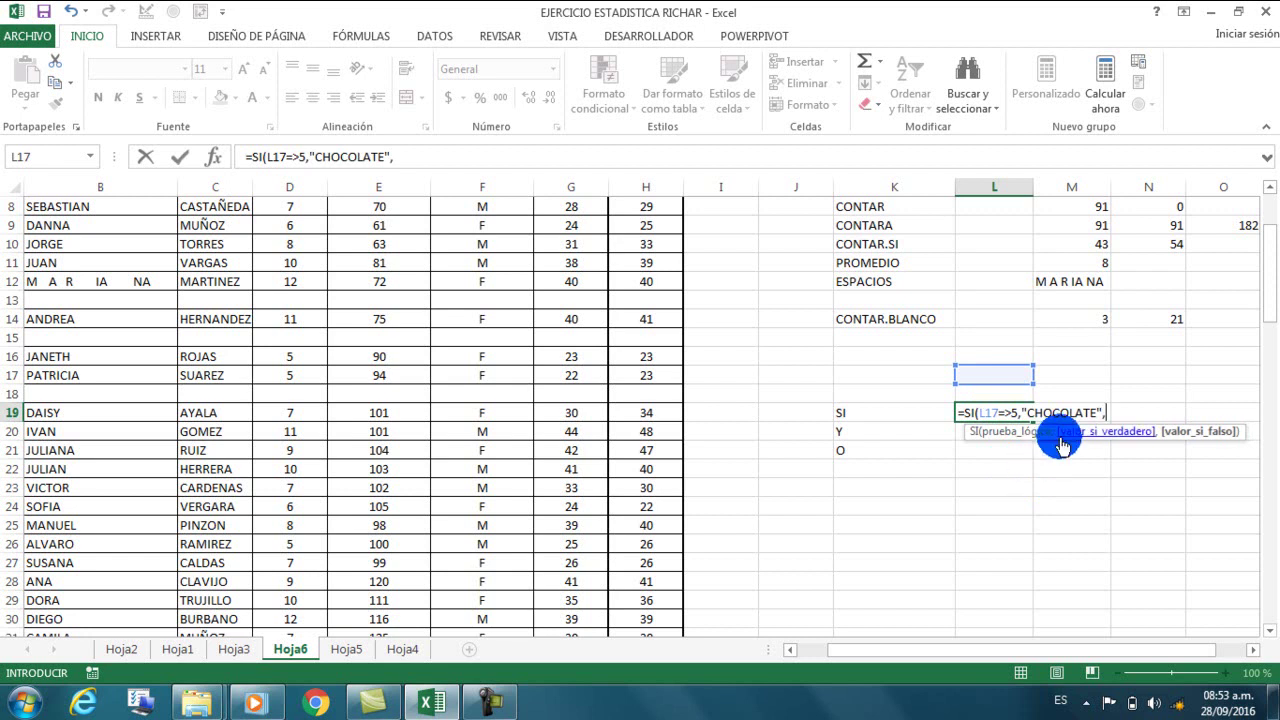
type("PA")
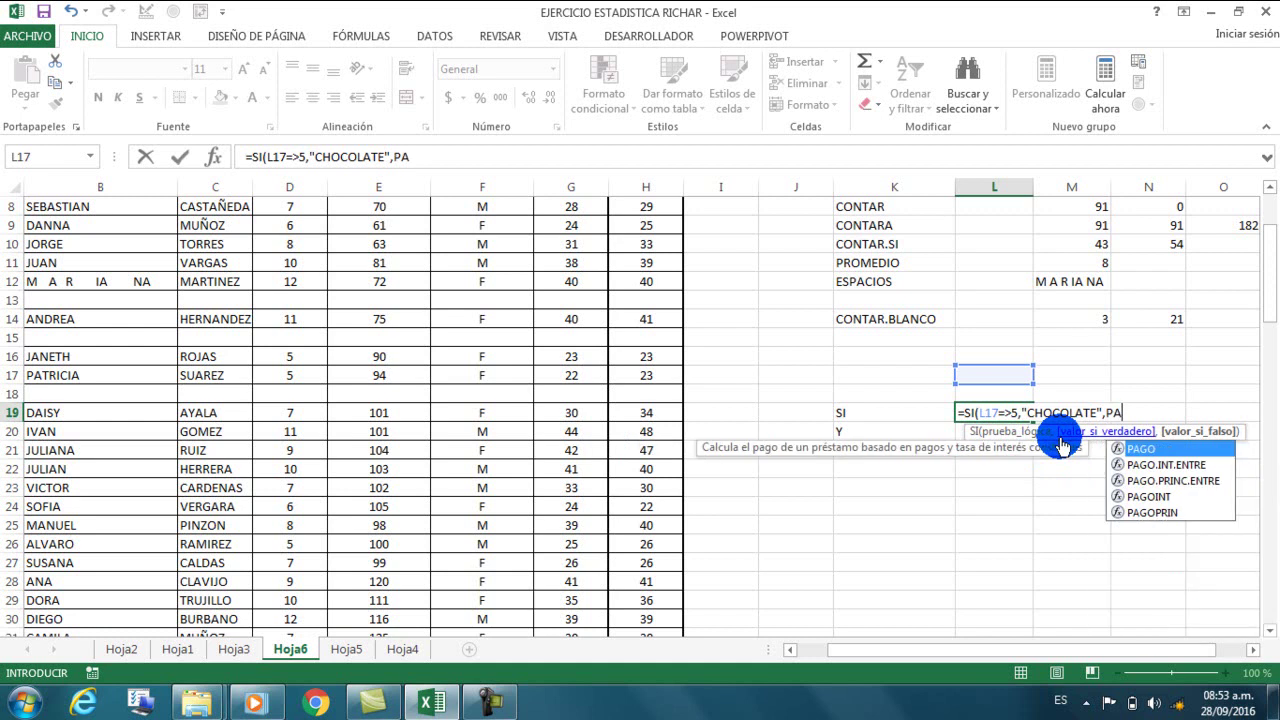
type("STEL")
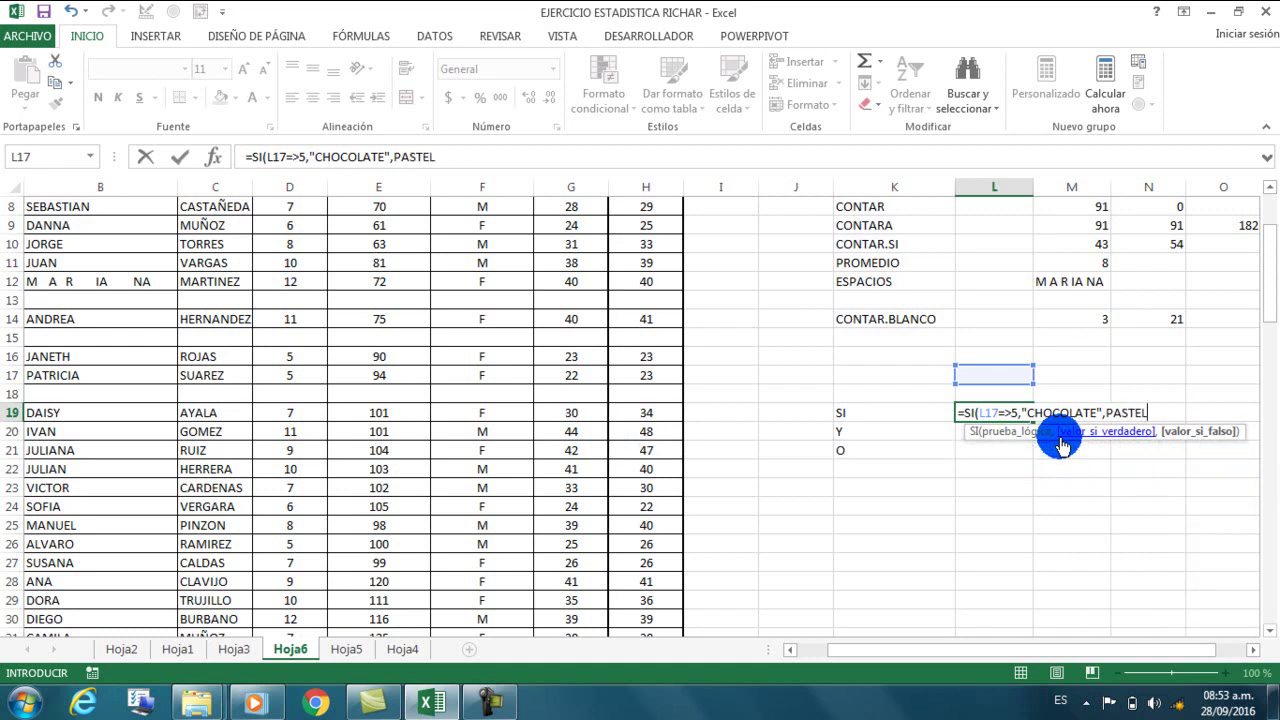
type("\"")
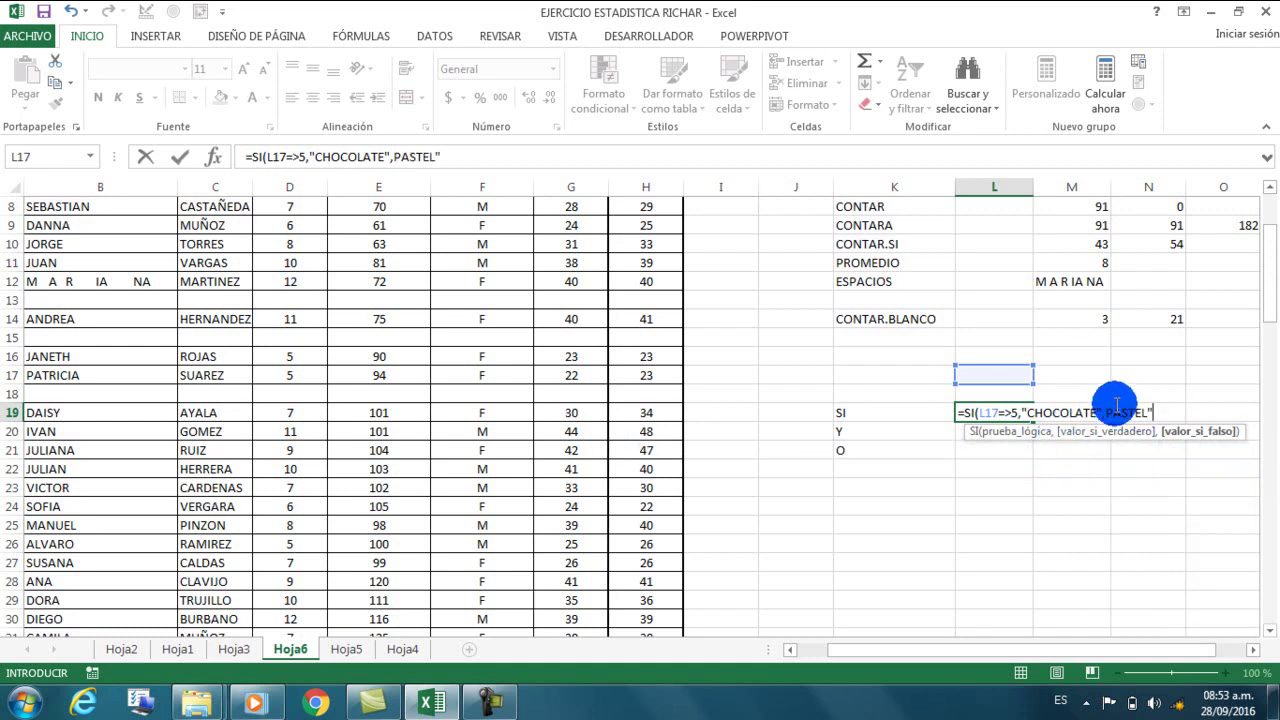
left_click(1107, 412)
type("\"")
left_click(1166, 412)
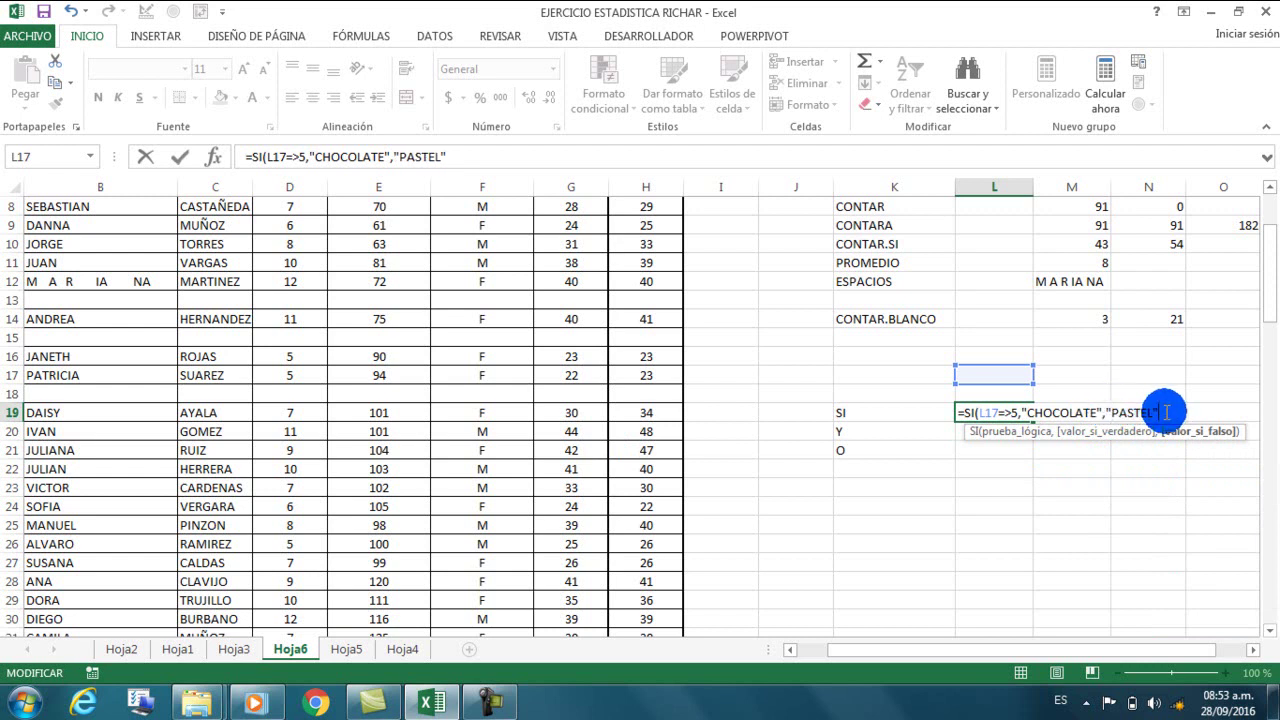
type(")")
key("Return")
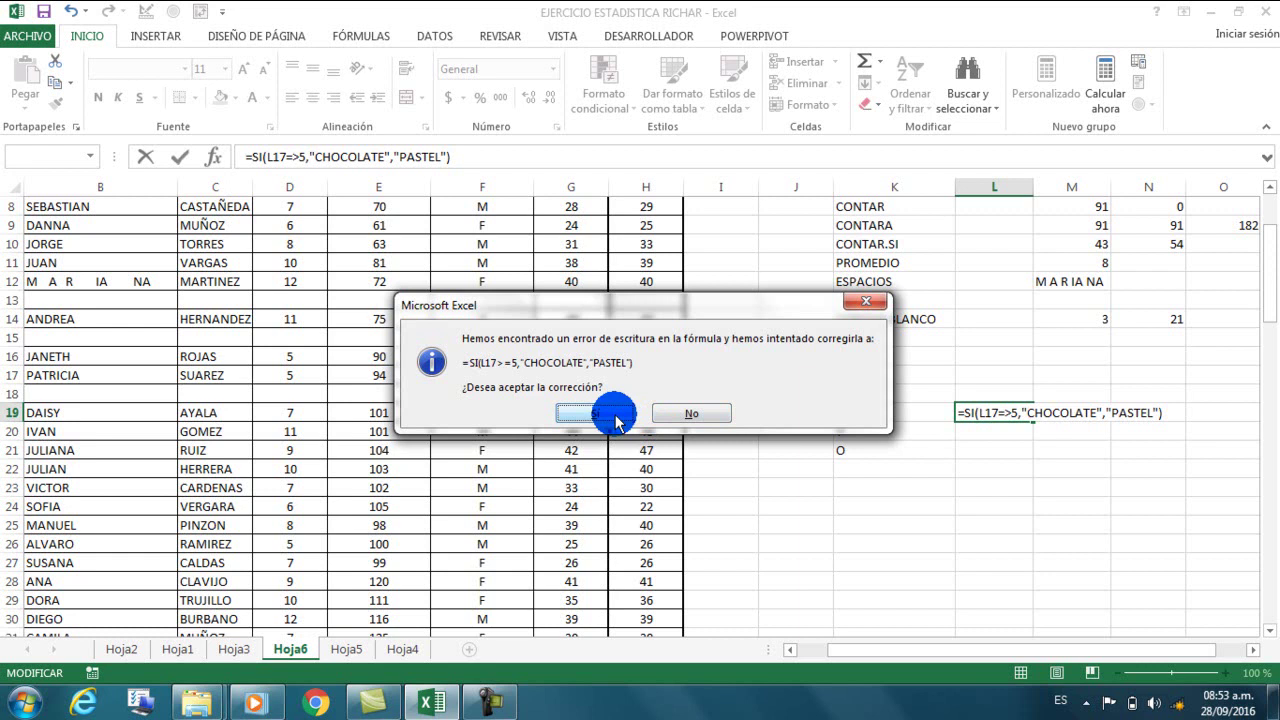
left_click(614, 418)
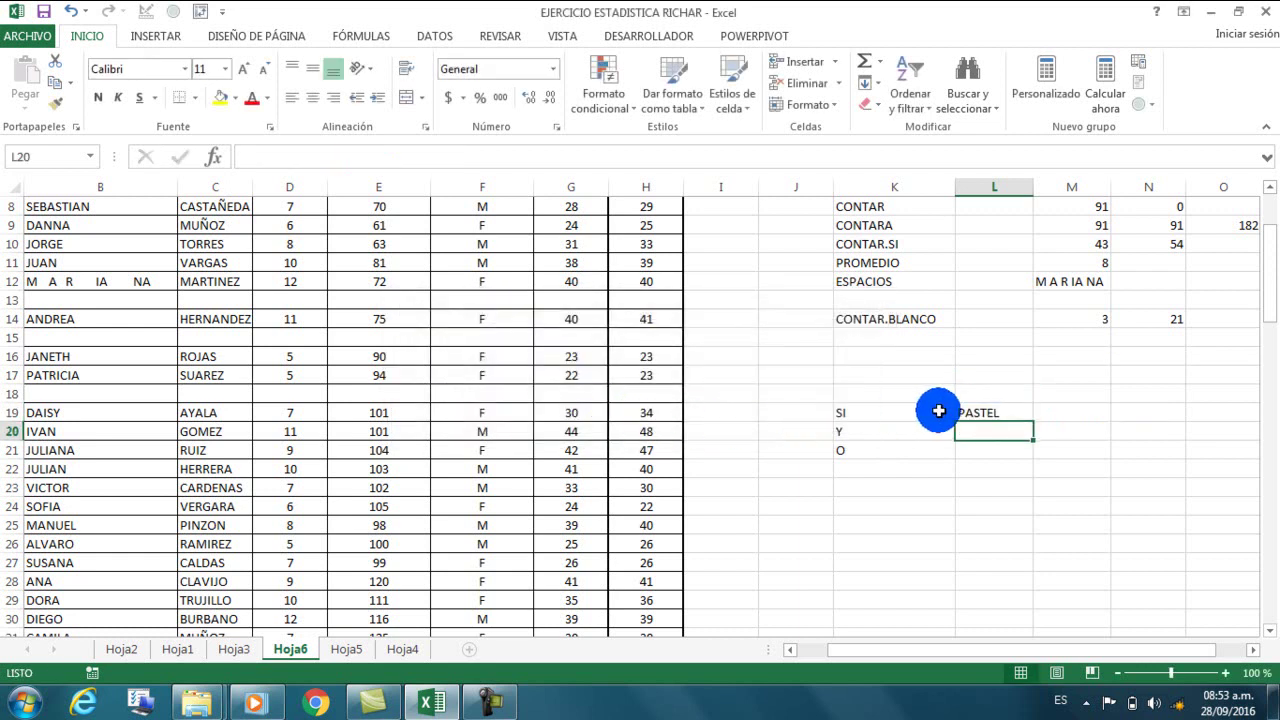
- Review the SI formula in L19 and enter 5 in L17 as its test value
left_click(970, 414)
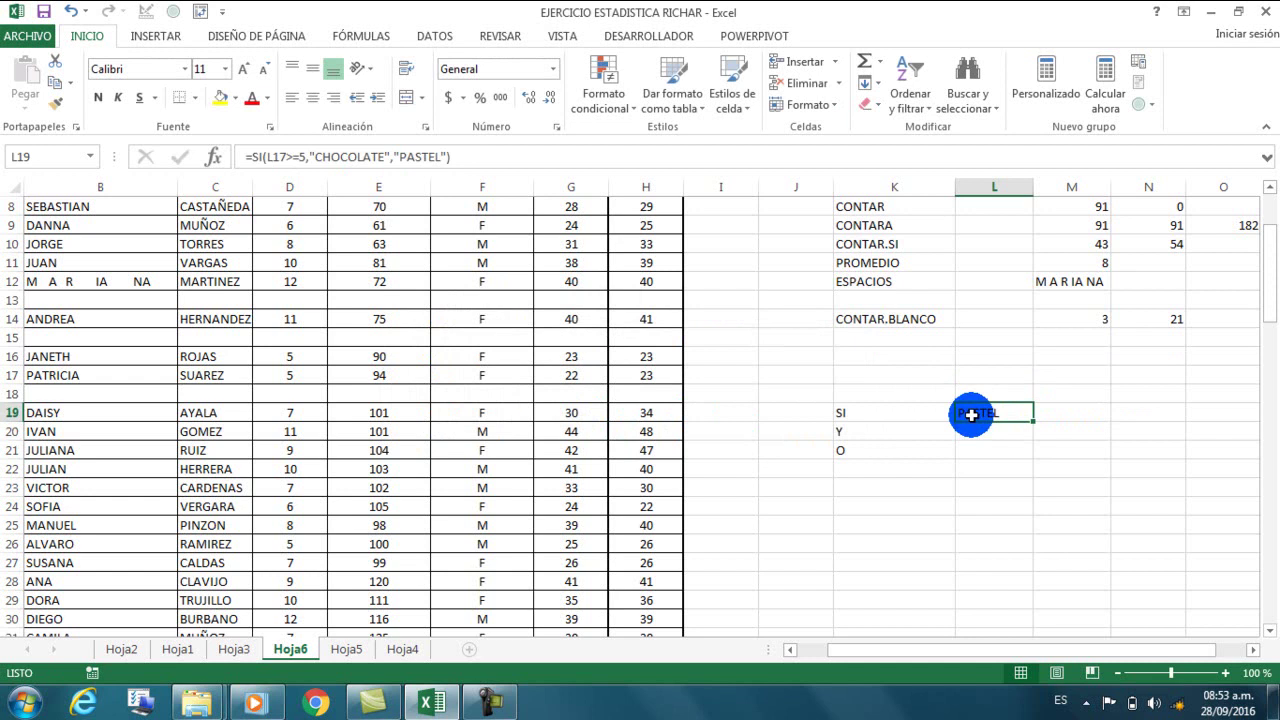
scroll(971, 414, "right", 4)
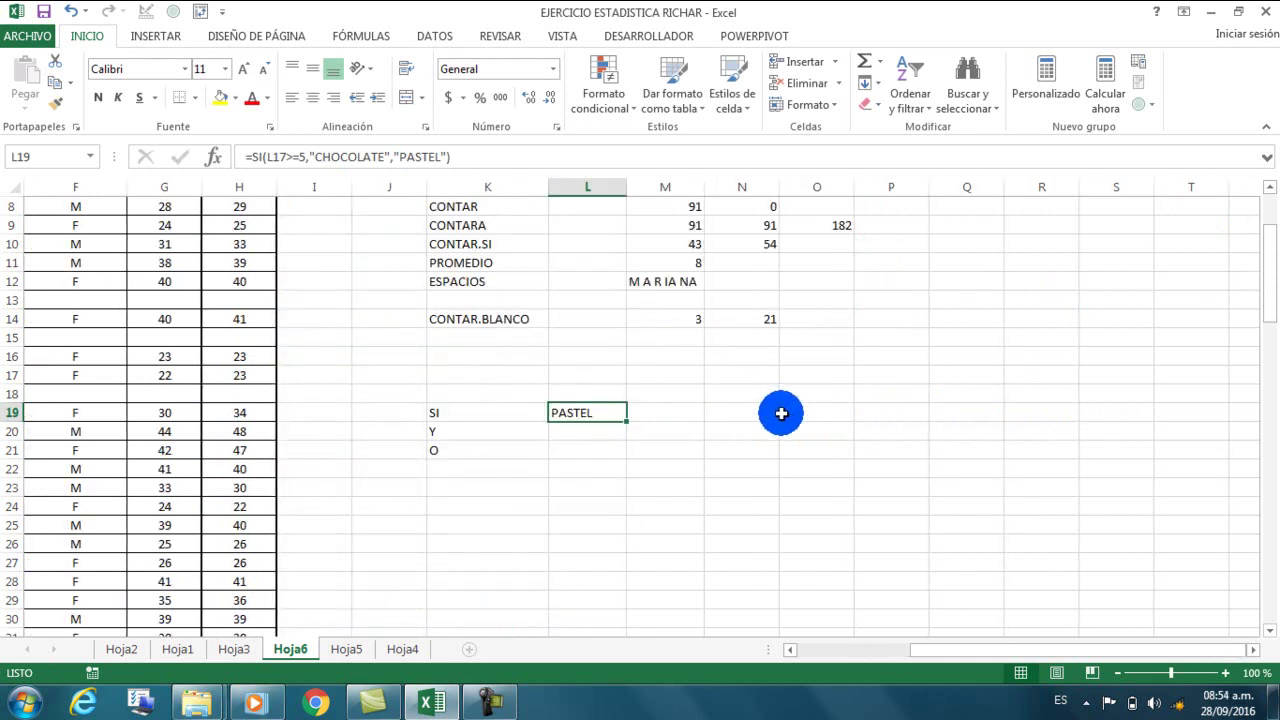
left_click(597, 378)
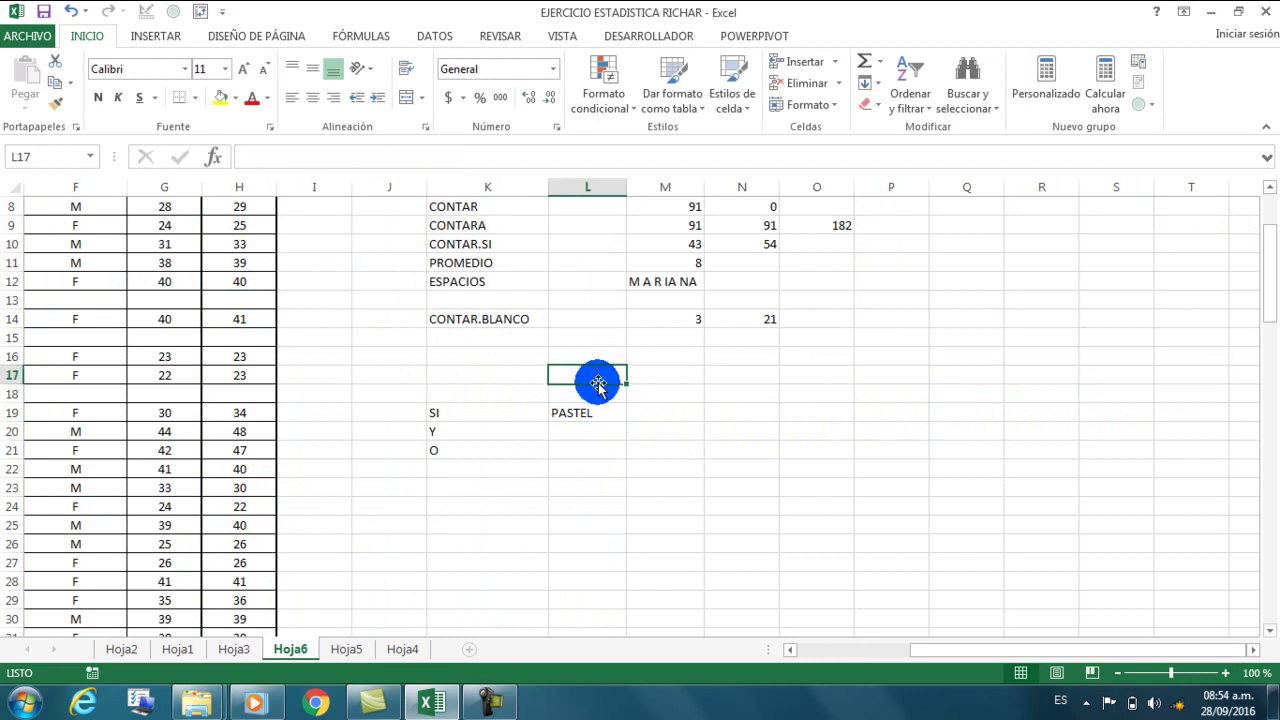
type("5")
key("Return")
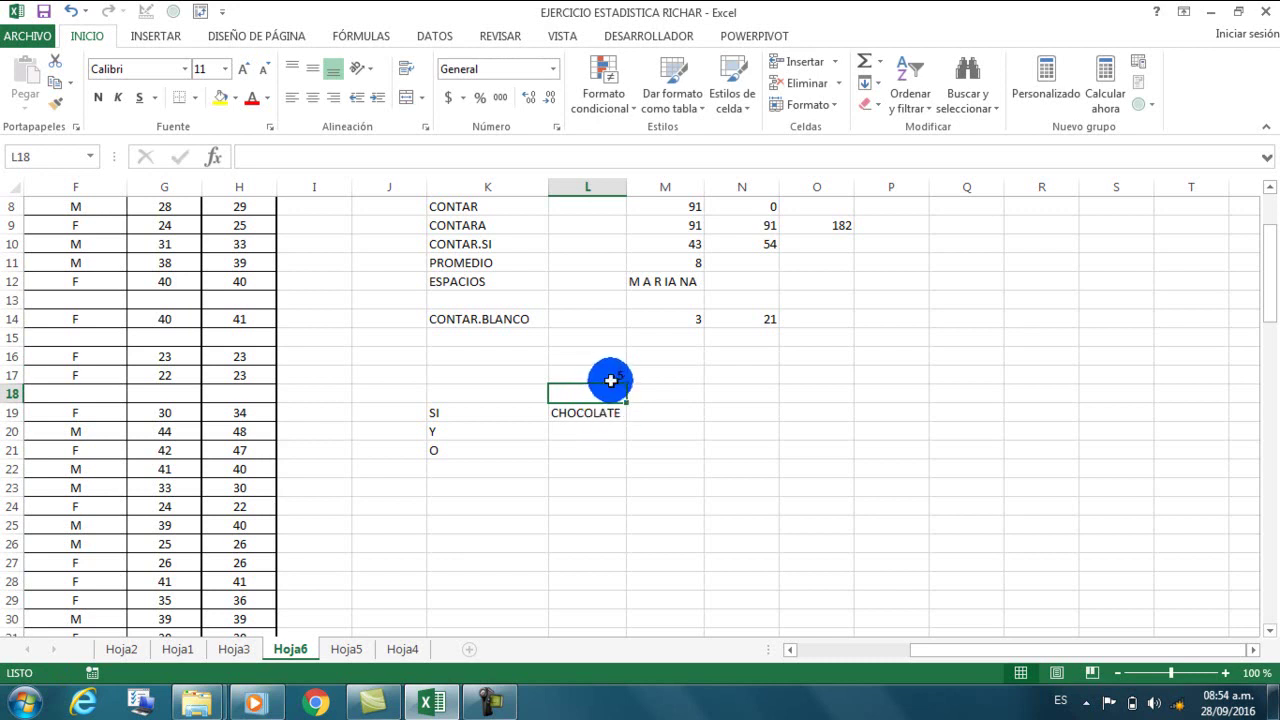
left_click(609, 380)
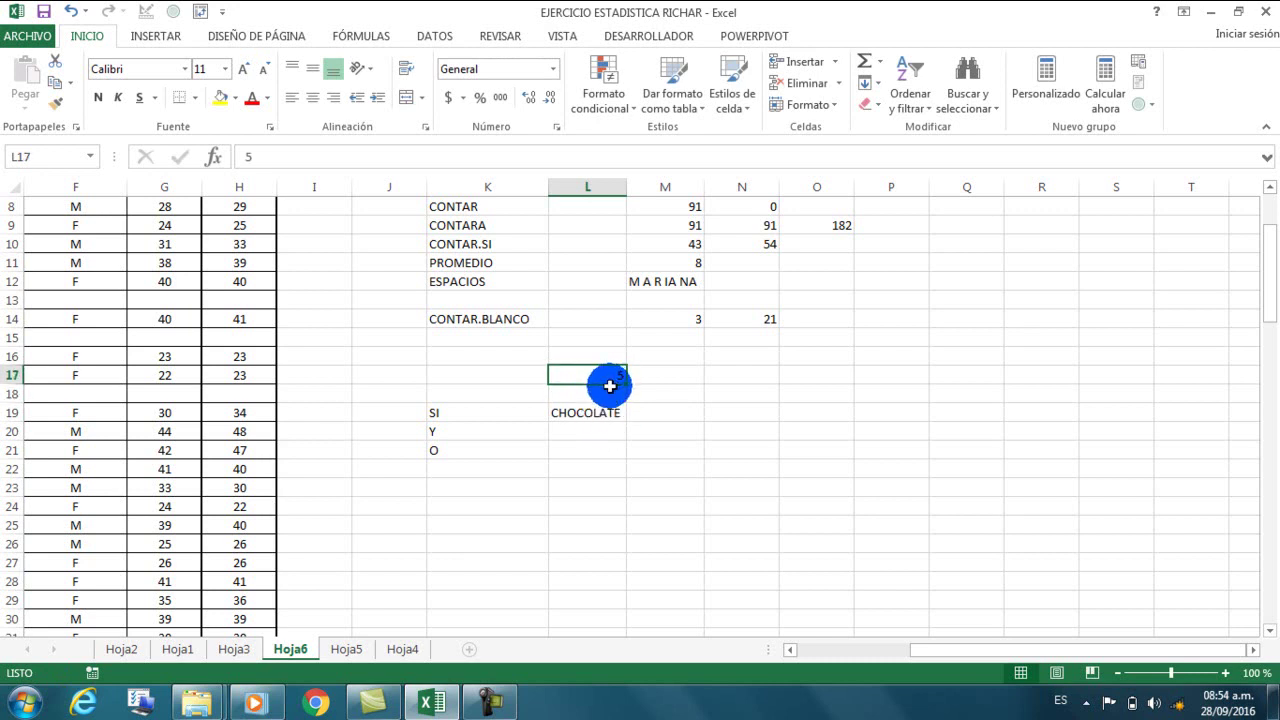
- Test the SI formula in L19 by entering 9 and 4 as successive values in L17
left_click(609, 388)
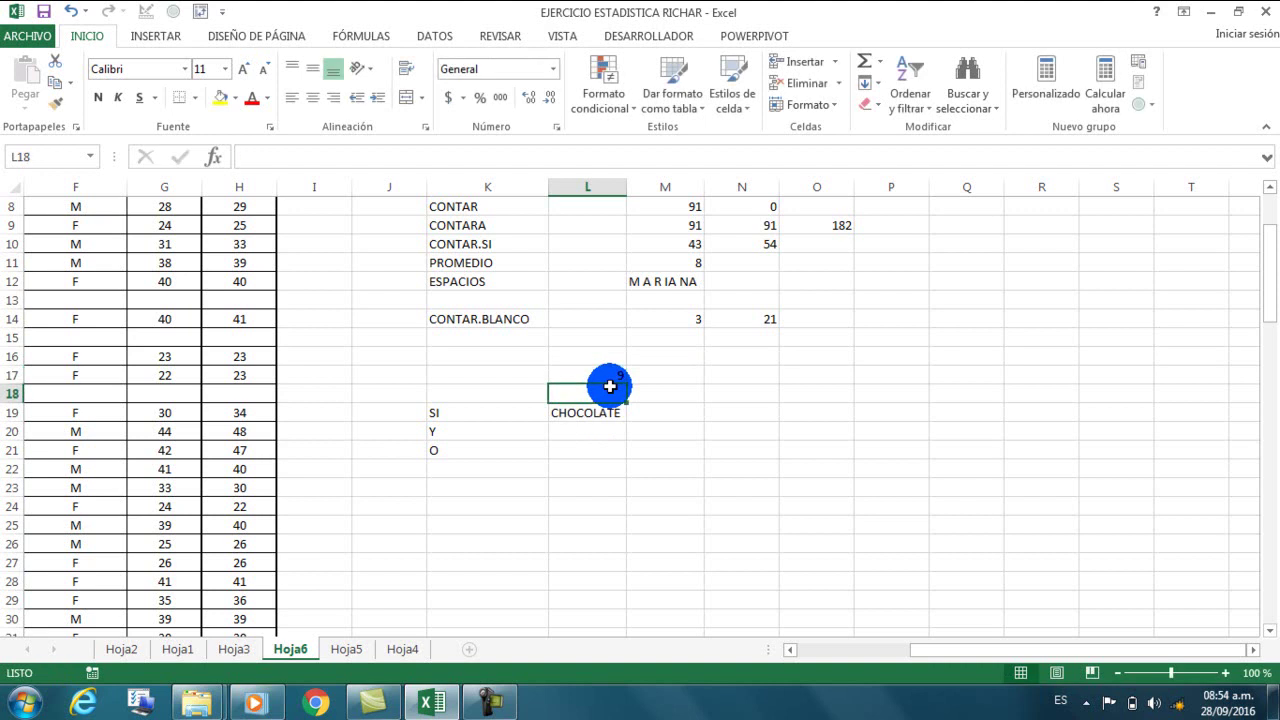
left_click(614, 374)
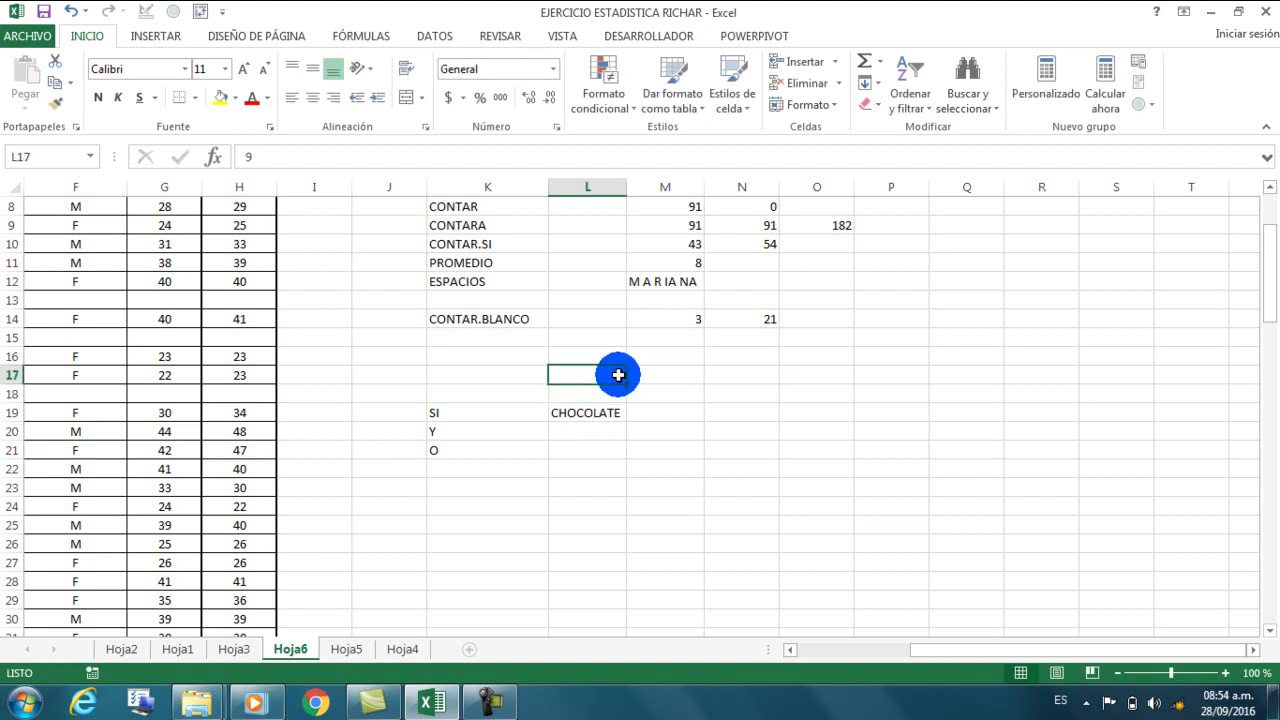
left_click(829, 650)
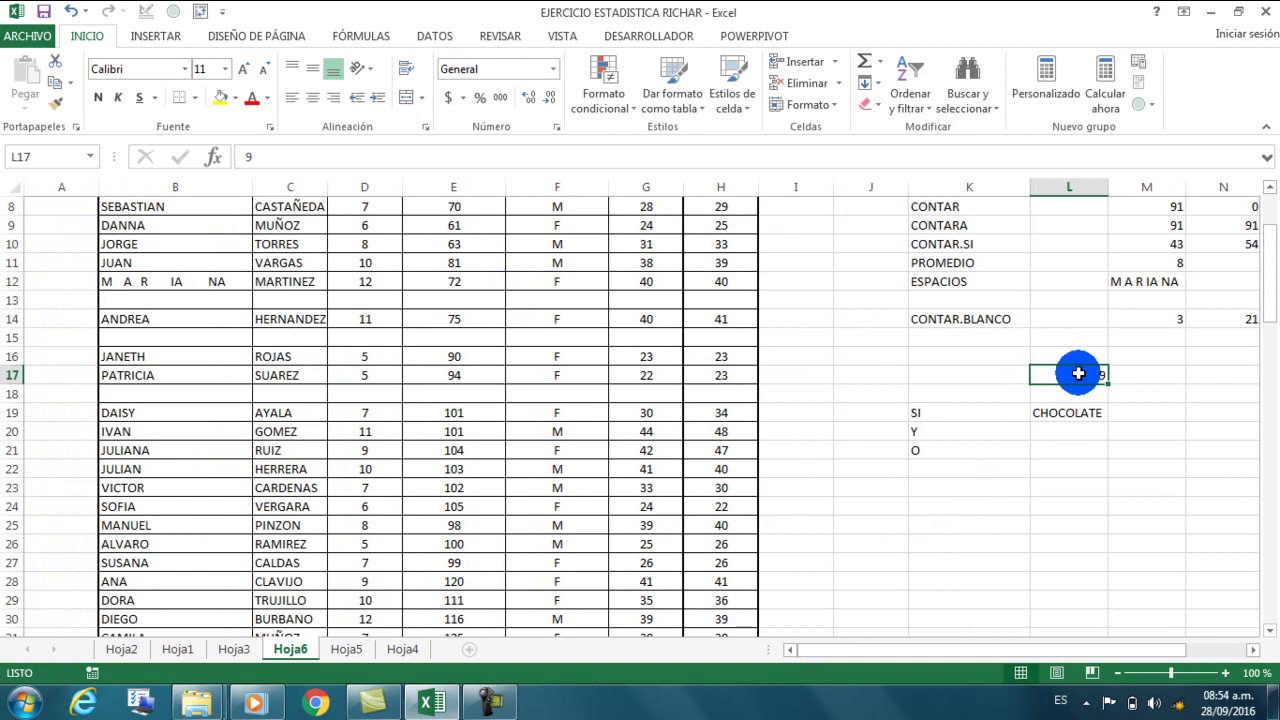
type("4")
key("Return")
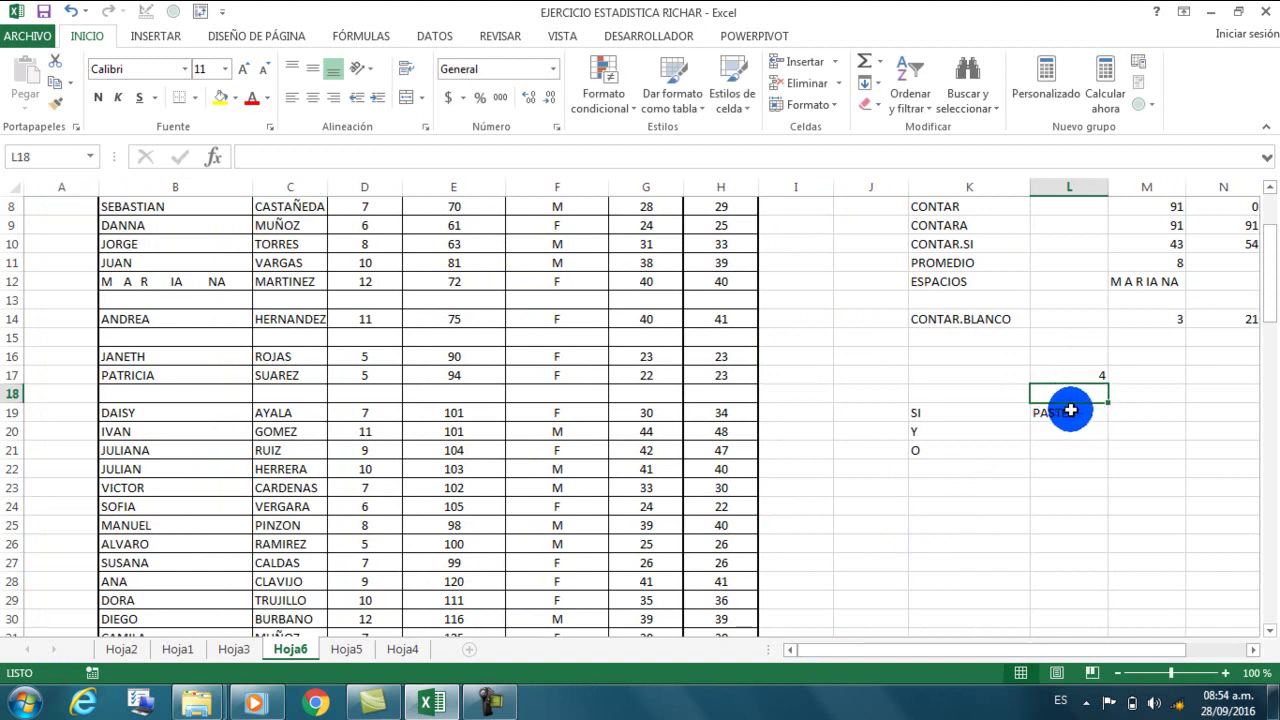
- Fill the test cell L17 with yellow and set its value to 6
left_click(1093, 375)
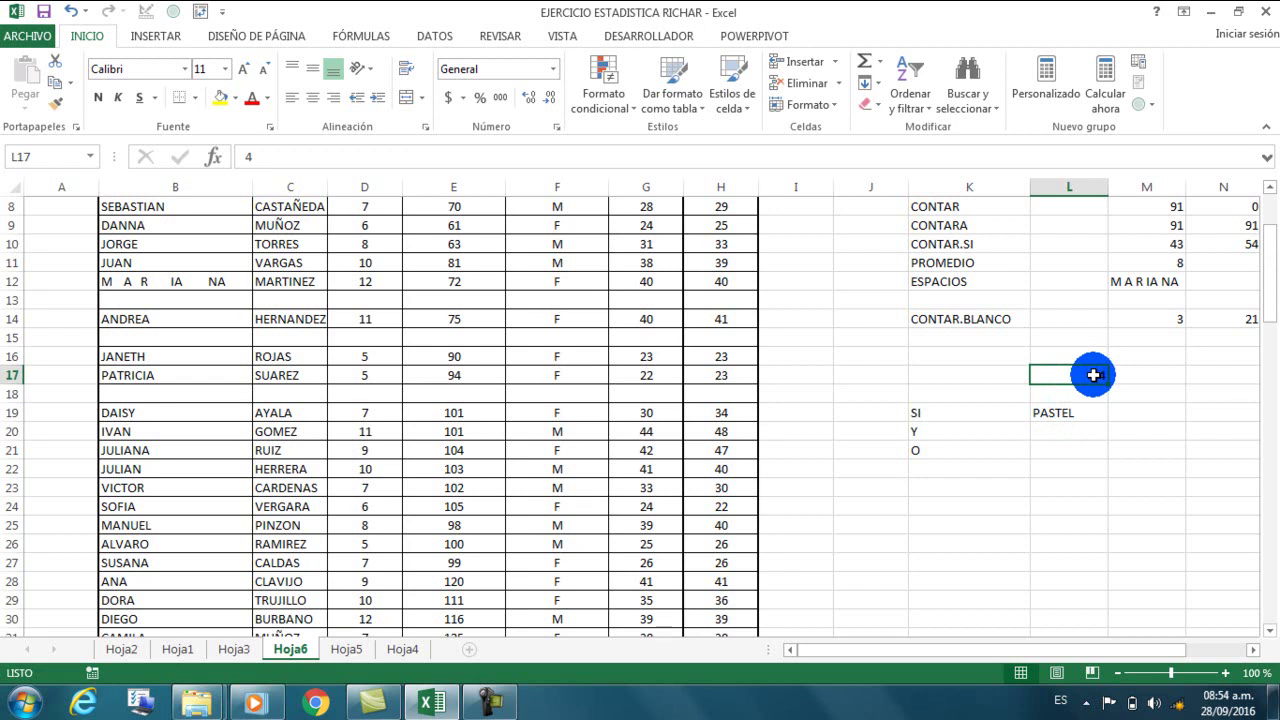
left_click(220, 100)
left_click(1036, 485)
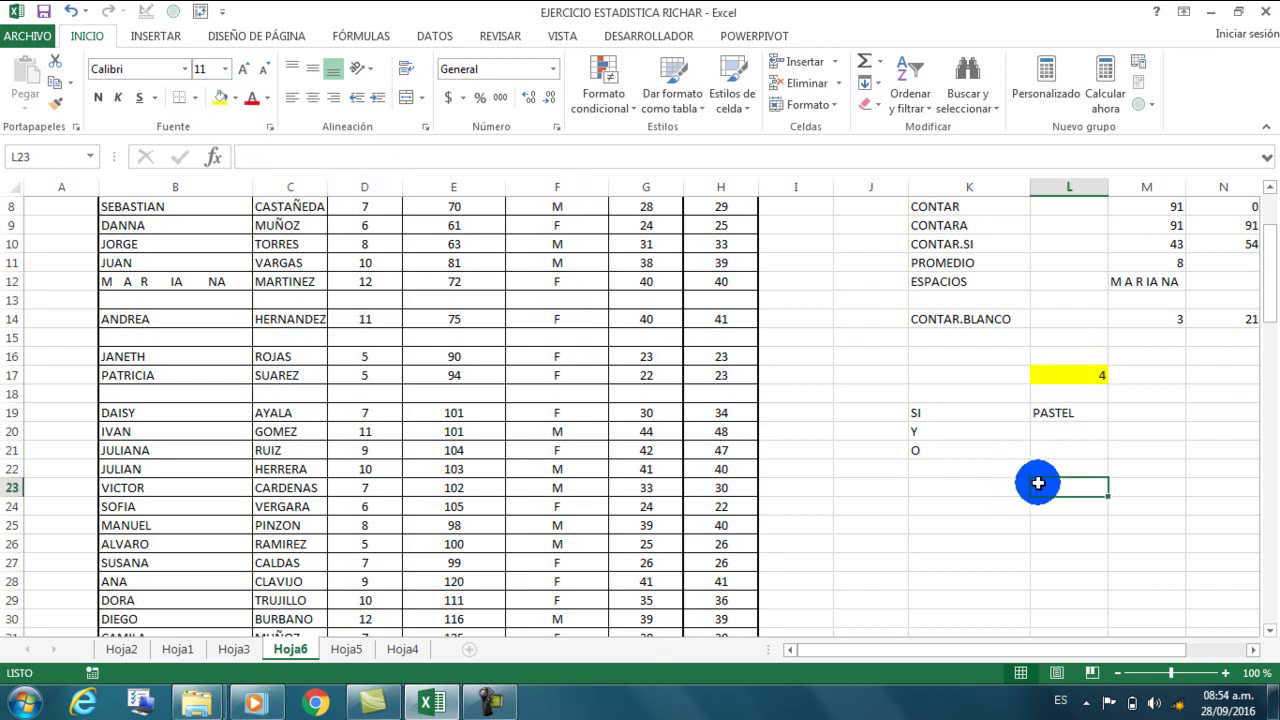
left_click(1075, 379)
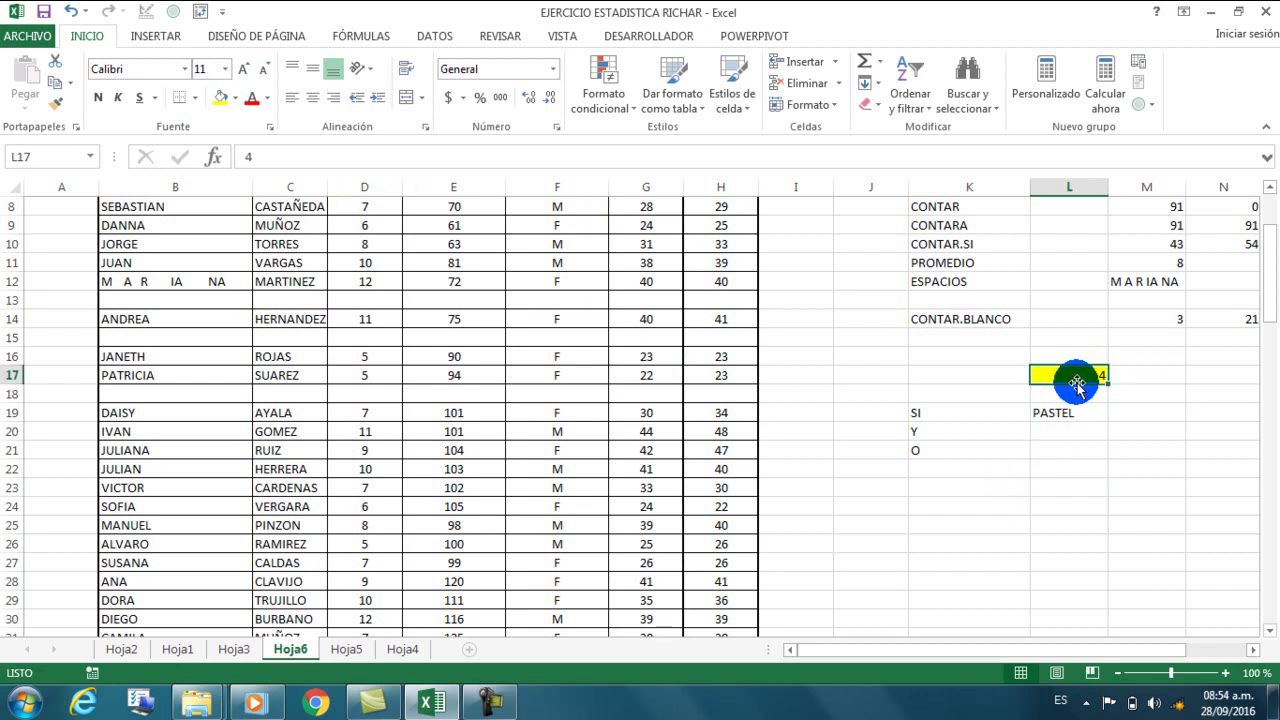
type("6")
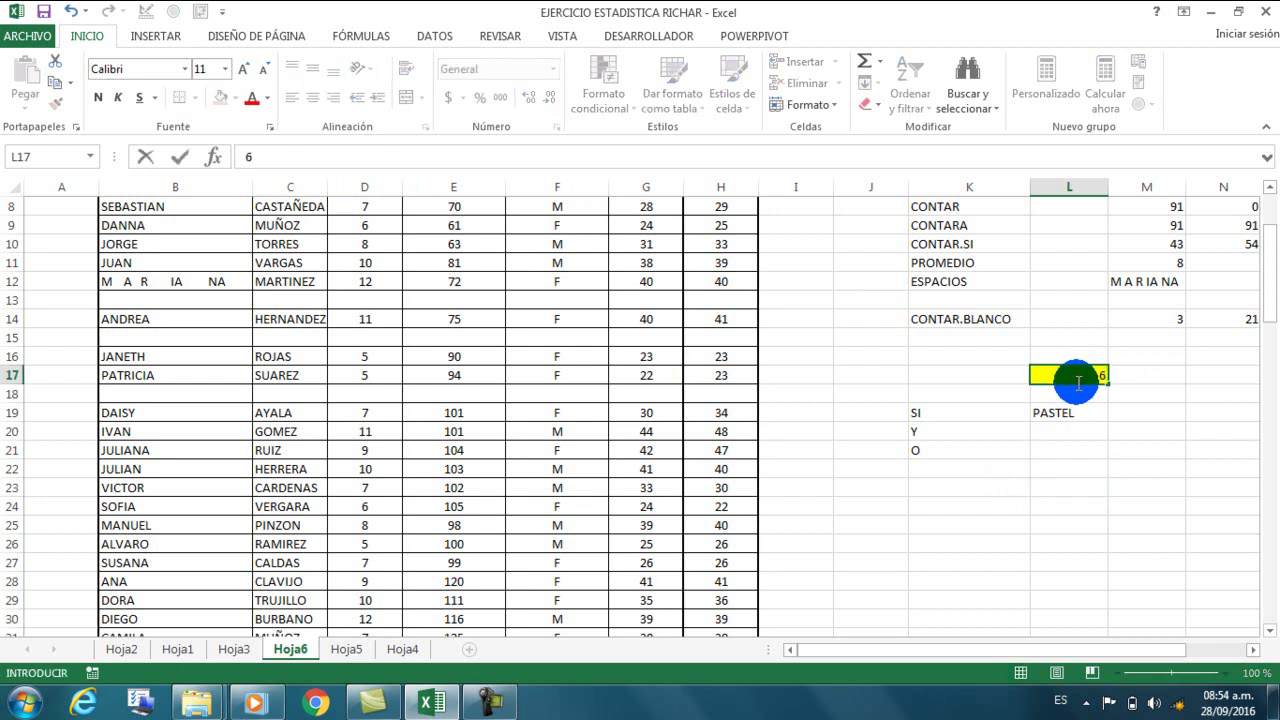
key("Return")
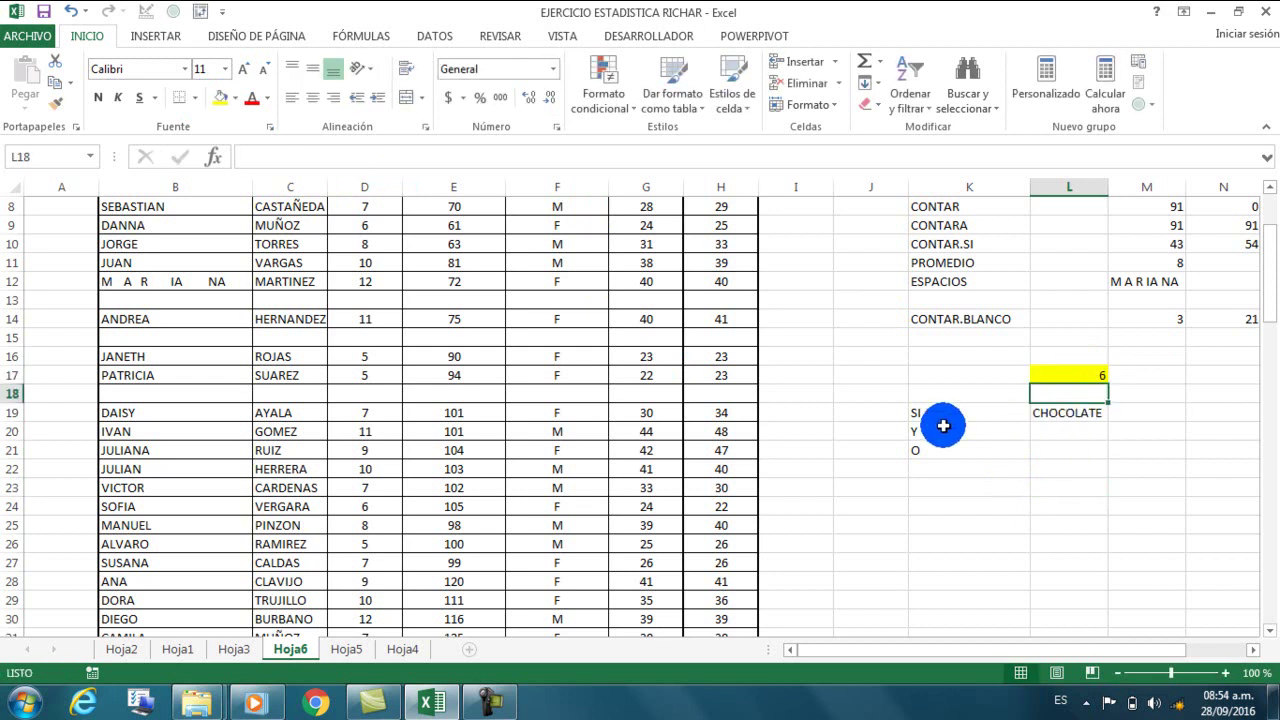
- Review the SI formula in L19 and set the test value in L17 to 3
left_click(1086, 419)
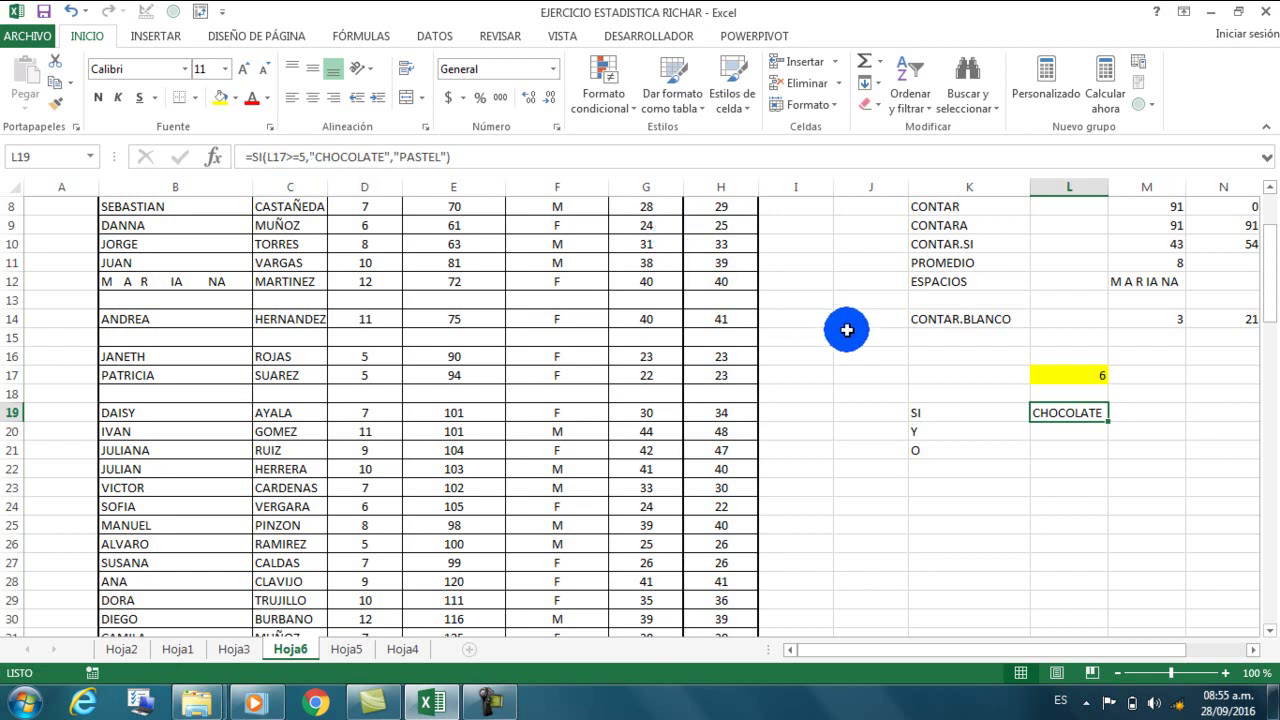
left_click(1076, 377)
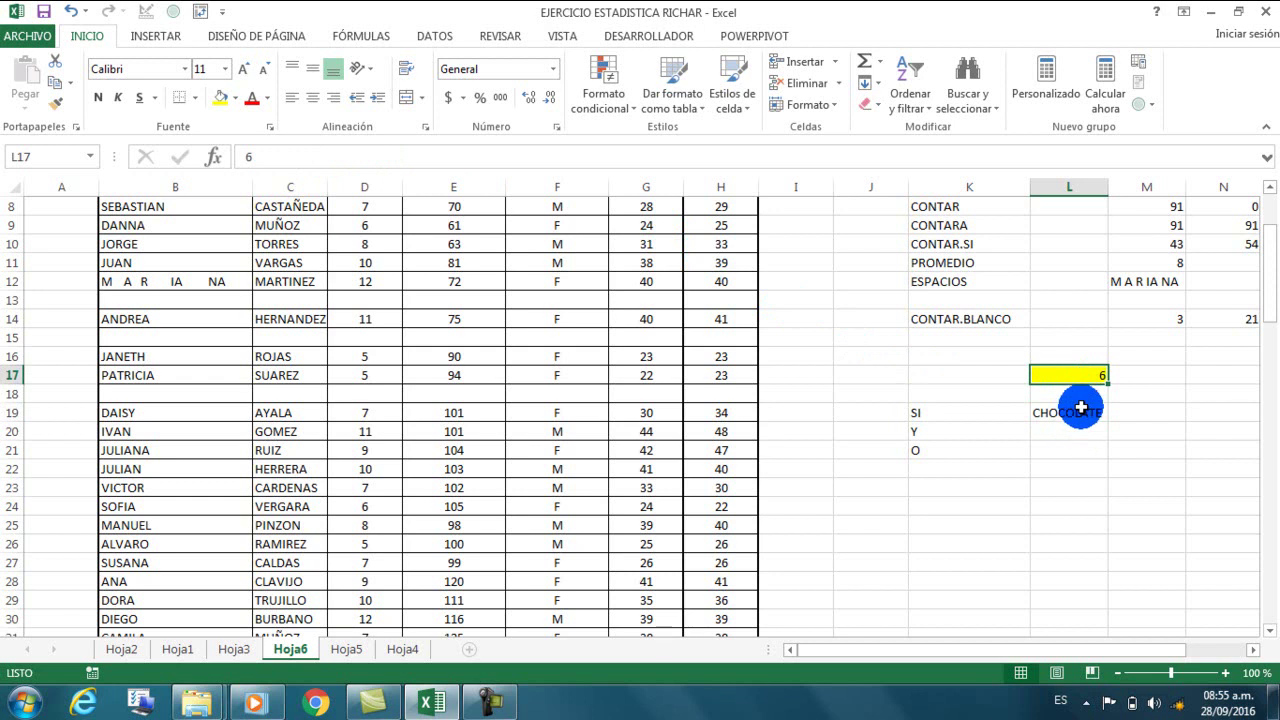
type("3")
key("Return")
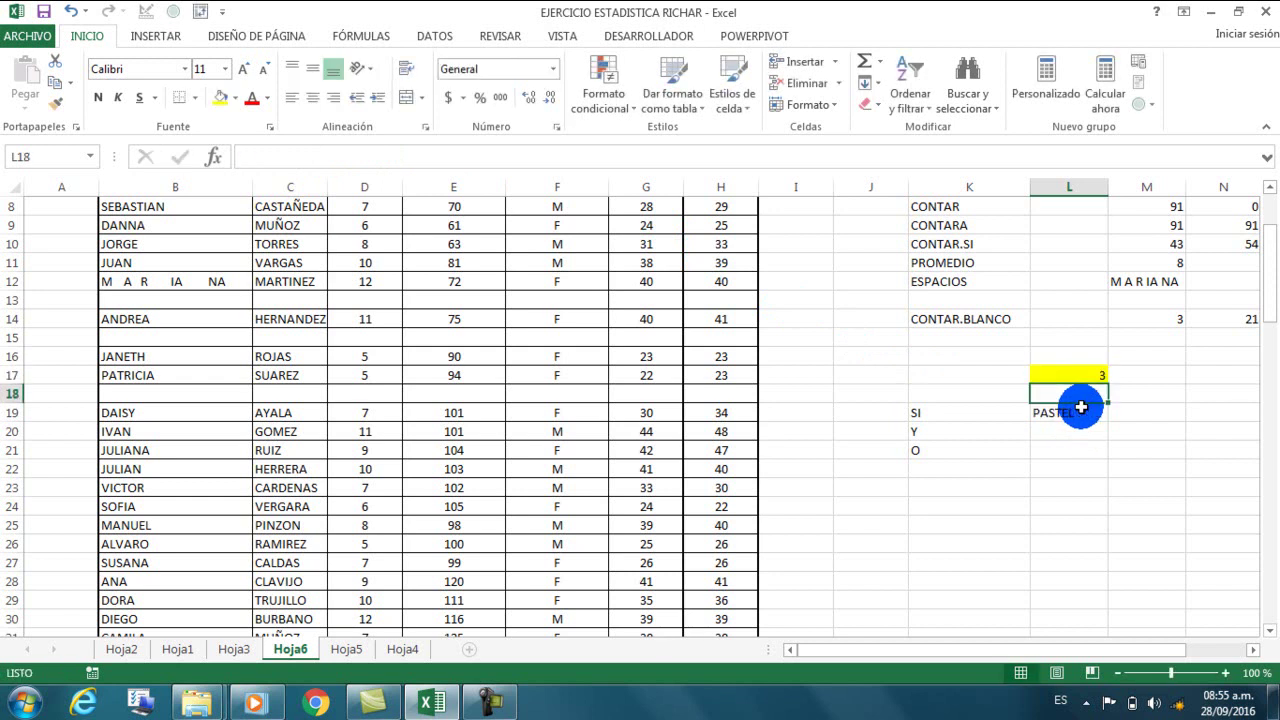
left_click(1074, 437)
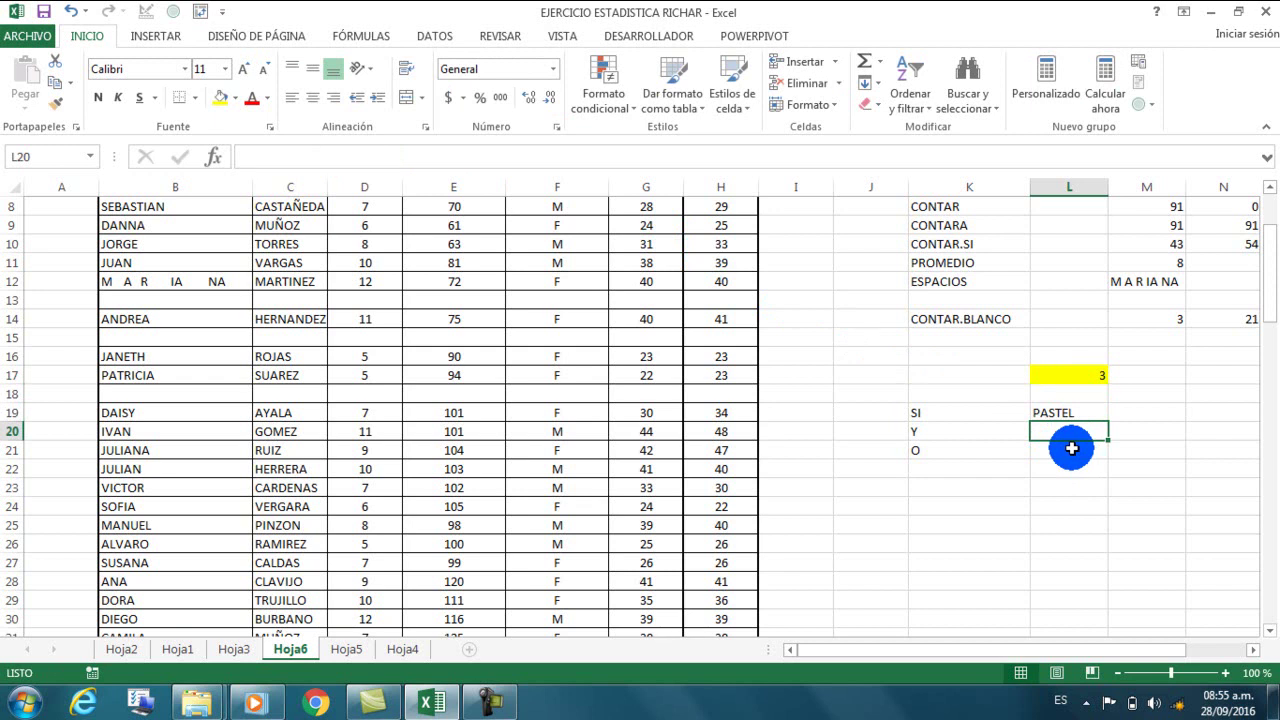
type("=Y")
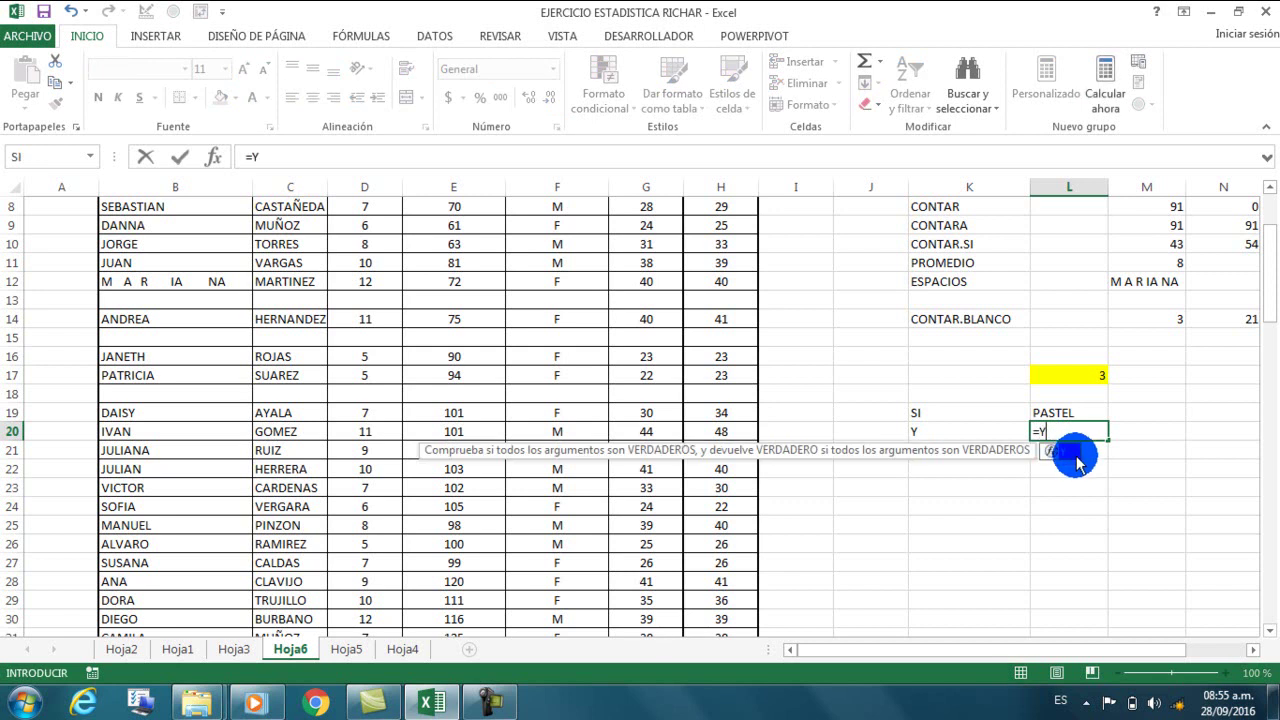
double_click(1073, 455)
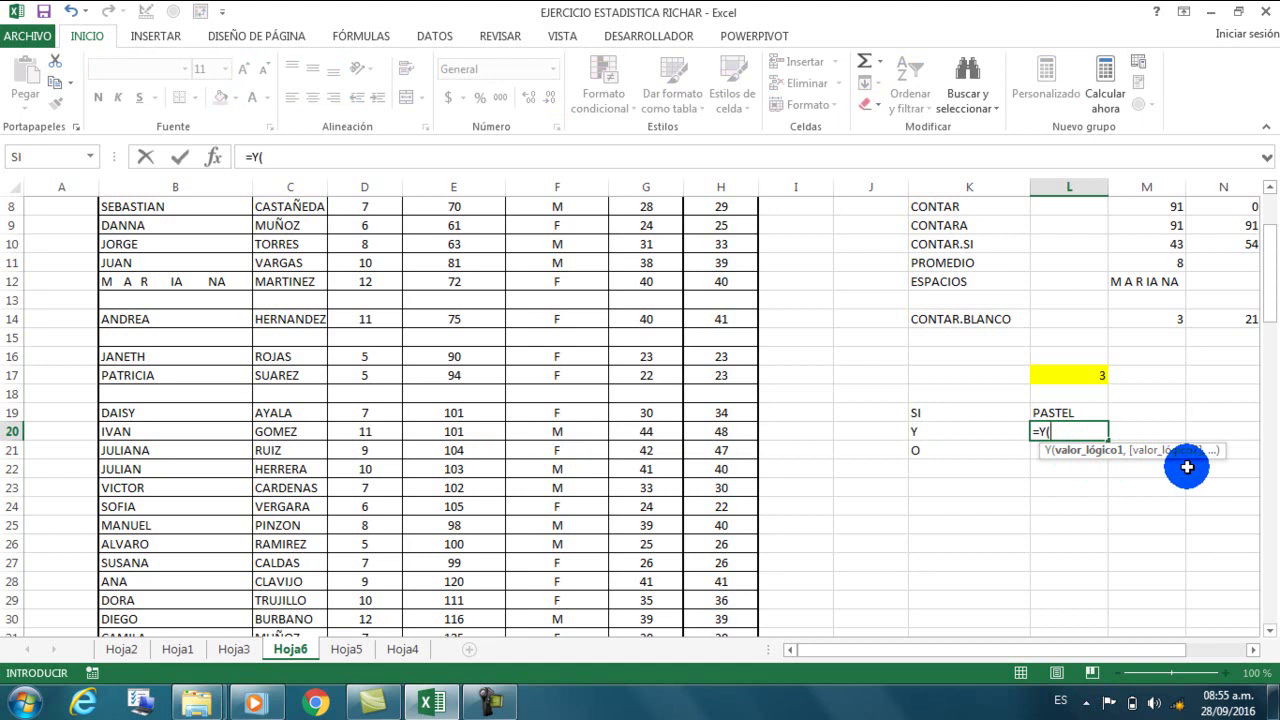
left_click(1096, 378)
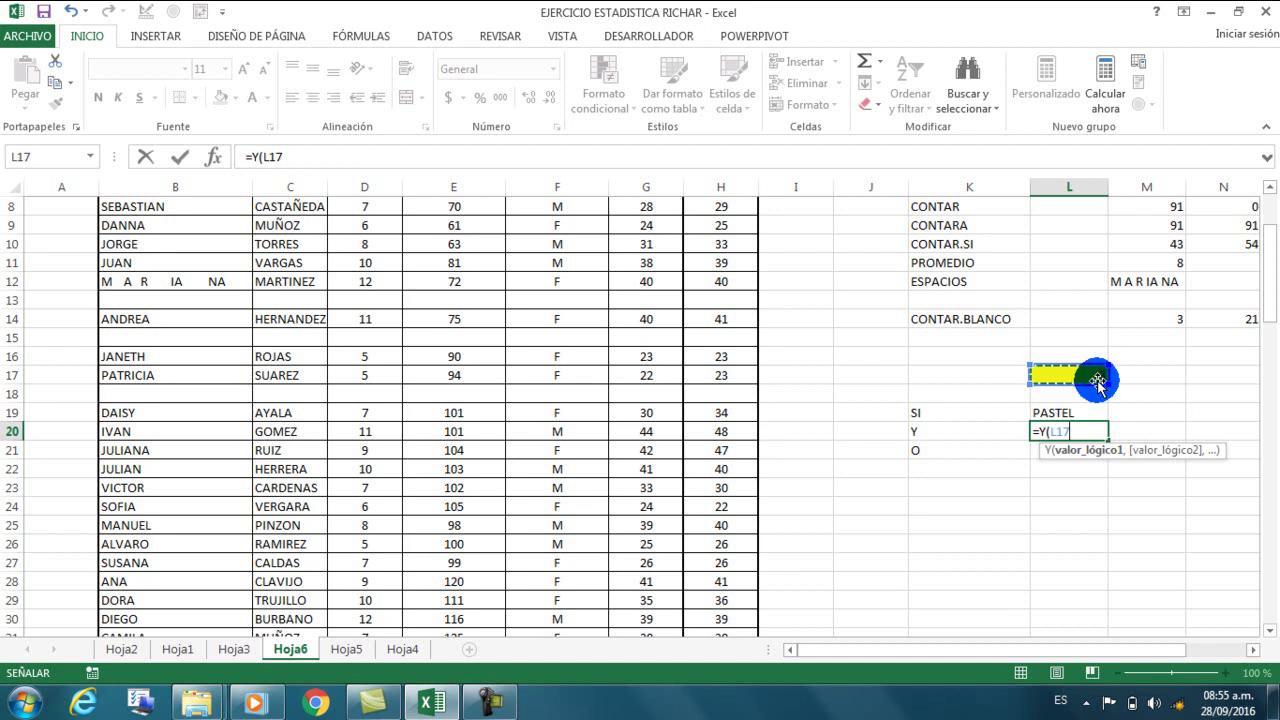
key("BackSpace")
key("BackSpace")
key("BackSpace")
key("BackSpace")
key("BackSpace")
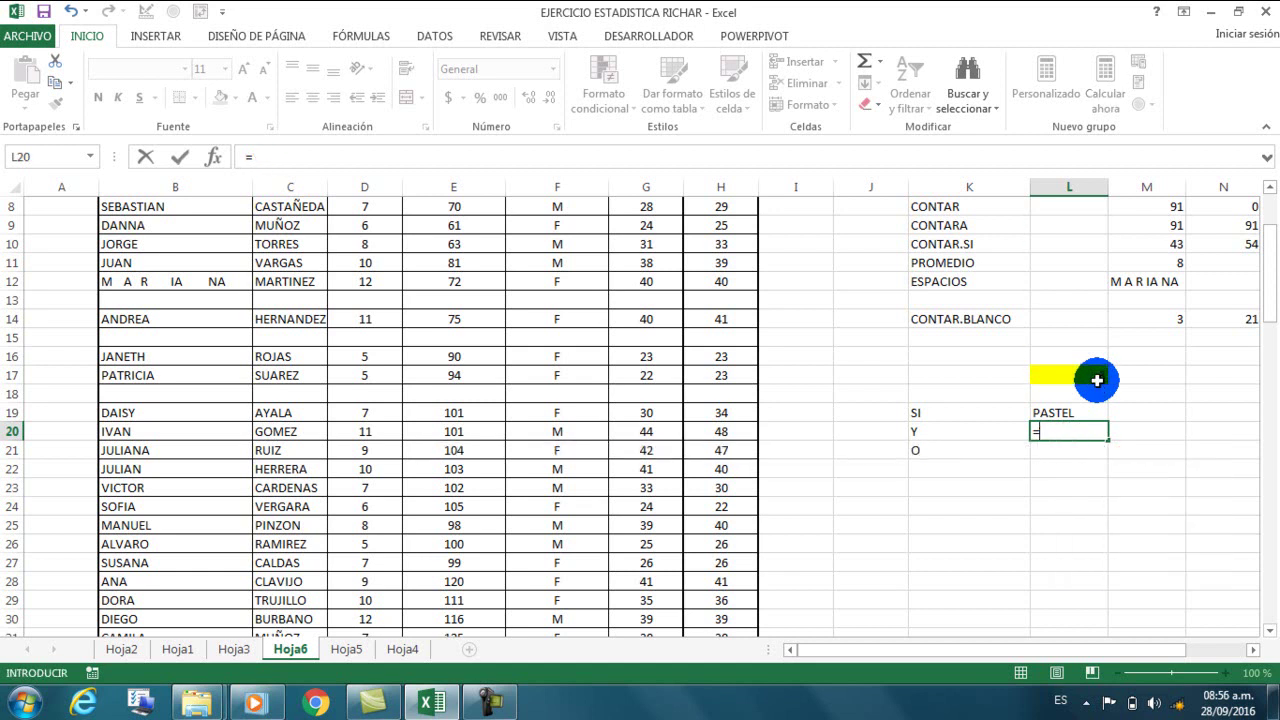
type("SI")
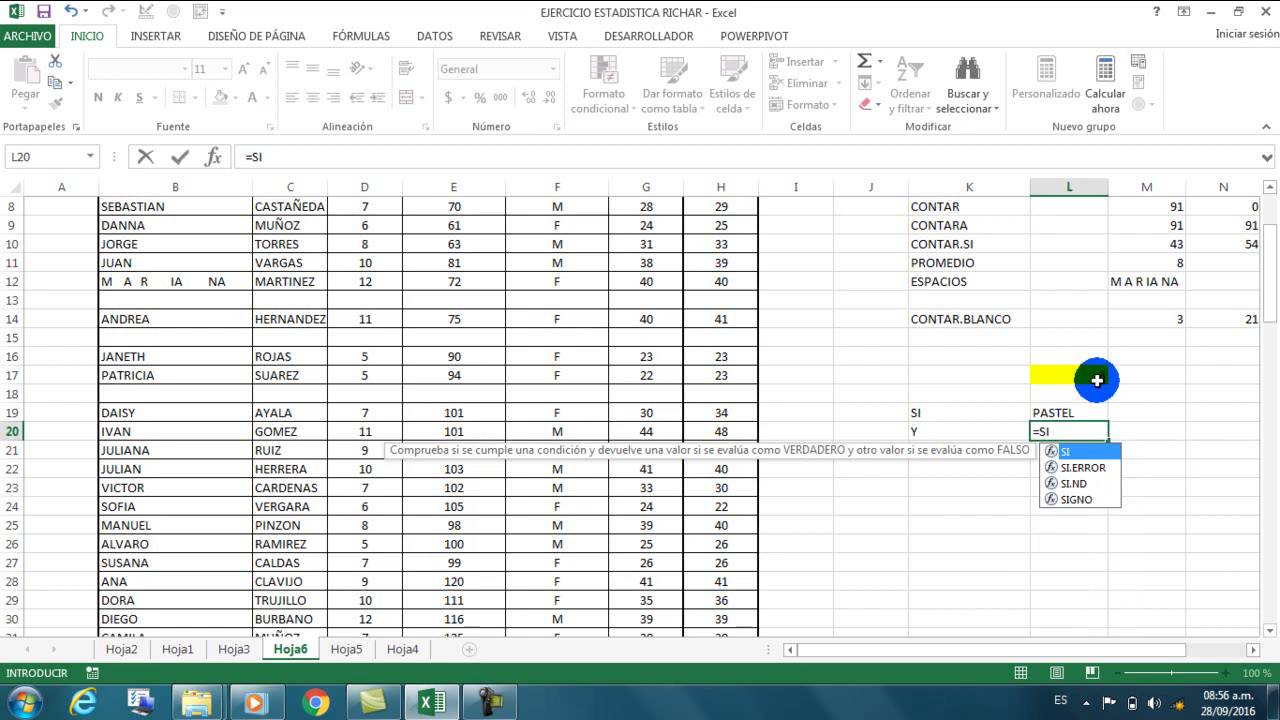
key("BackSpace")
key("BackSpace")
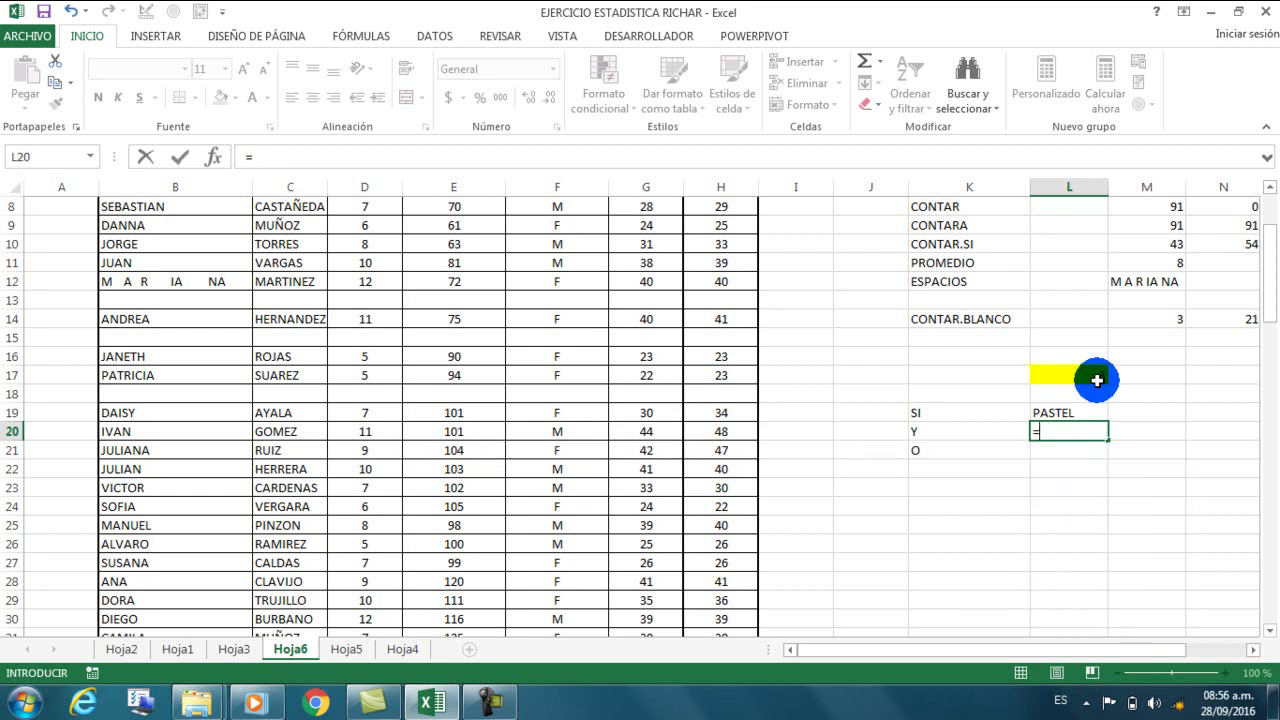
- Start an SI formula in L20, beside the Y label, with a nested Y function whose first condition is L17>=5
type("SI")
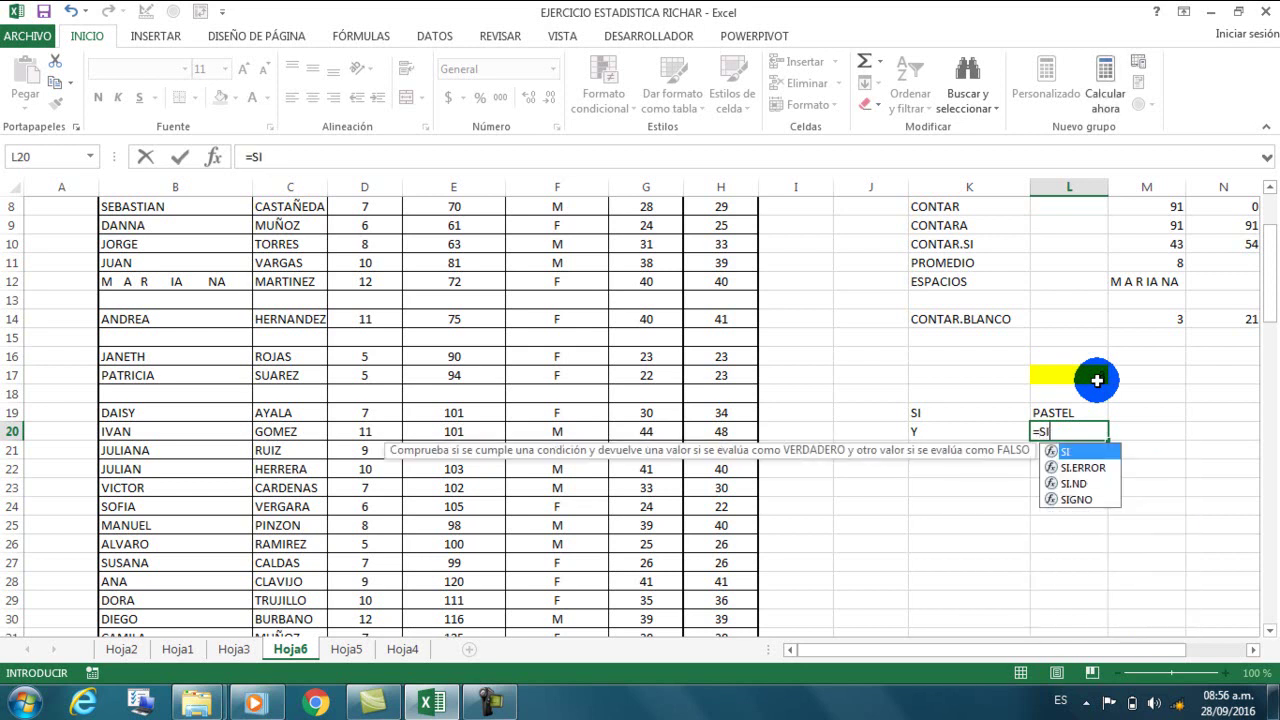
type("(")
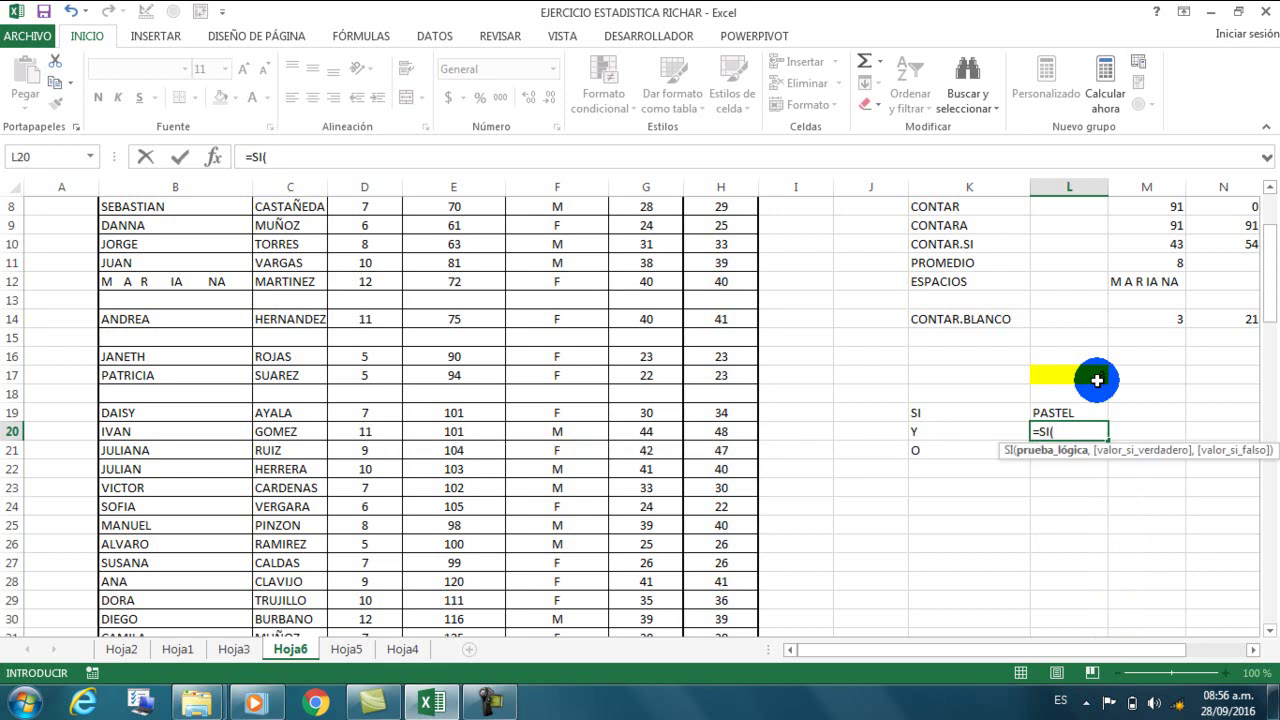
type("Y")
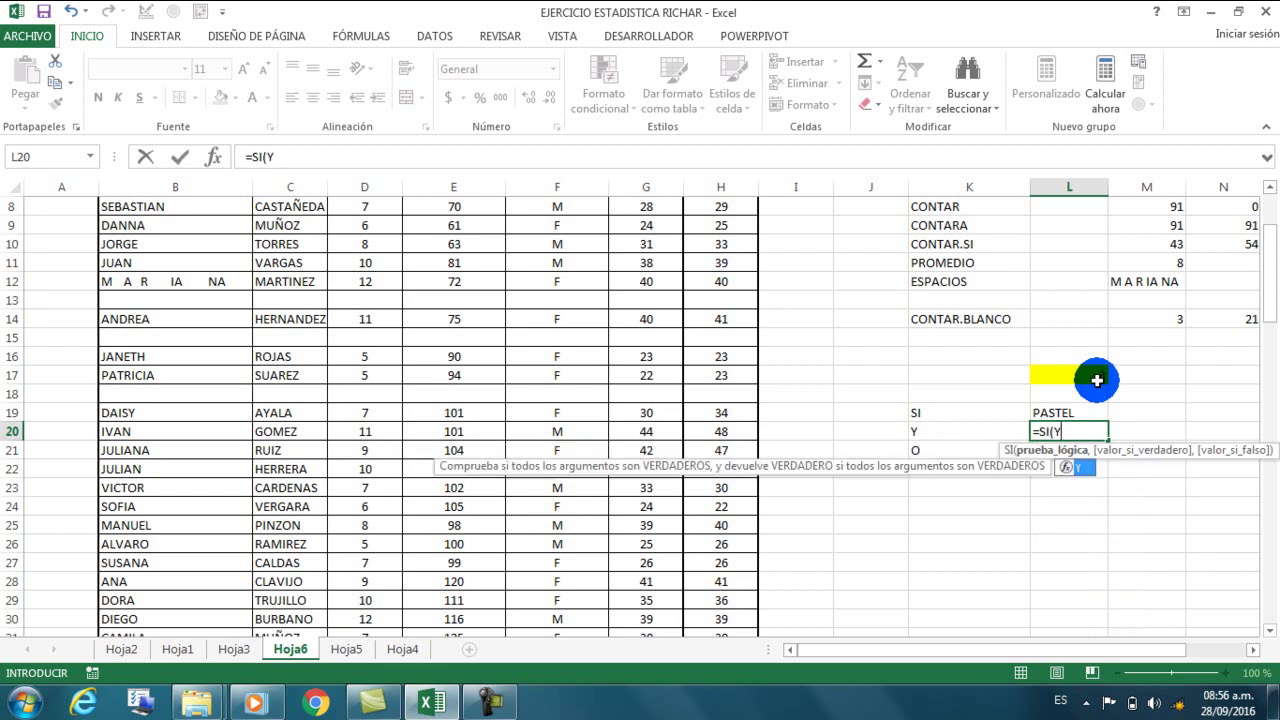
type("(")
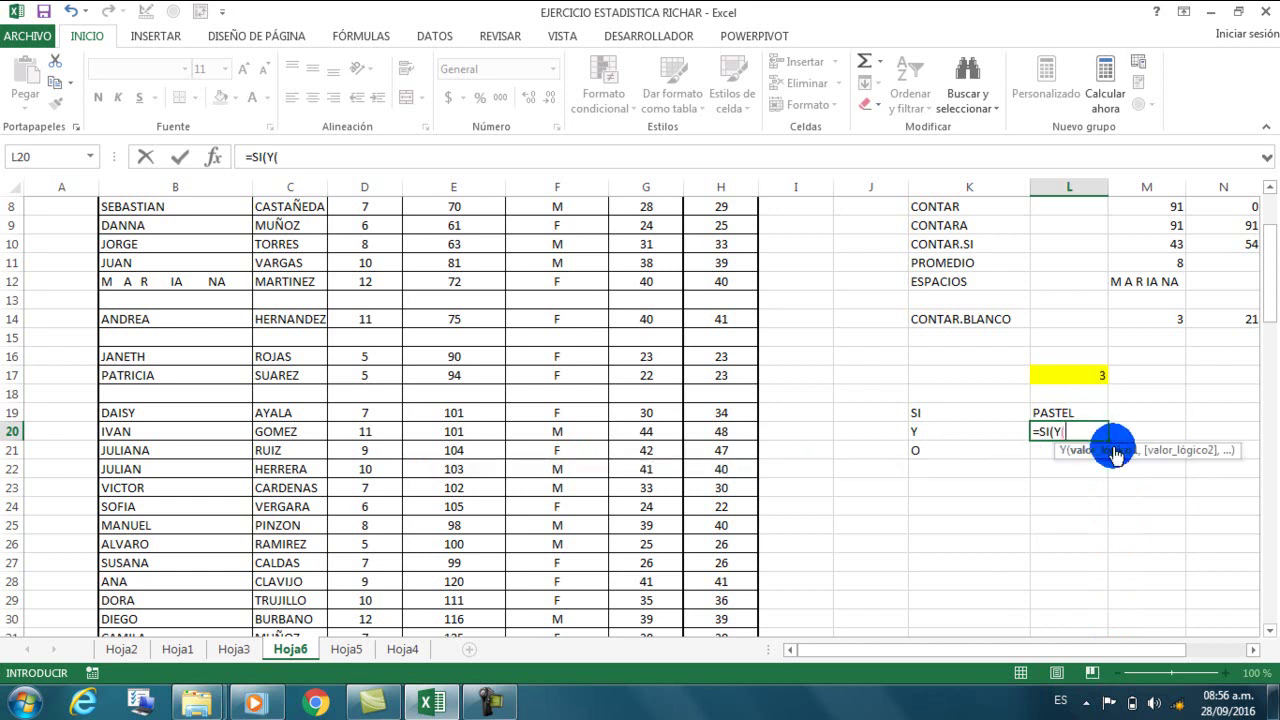
left_click(1070, 373)
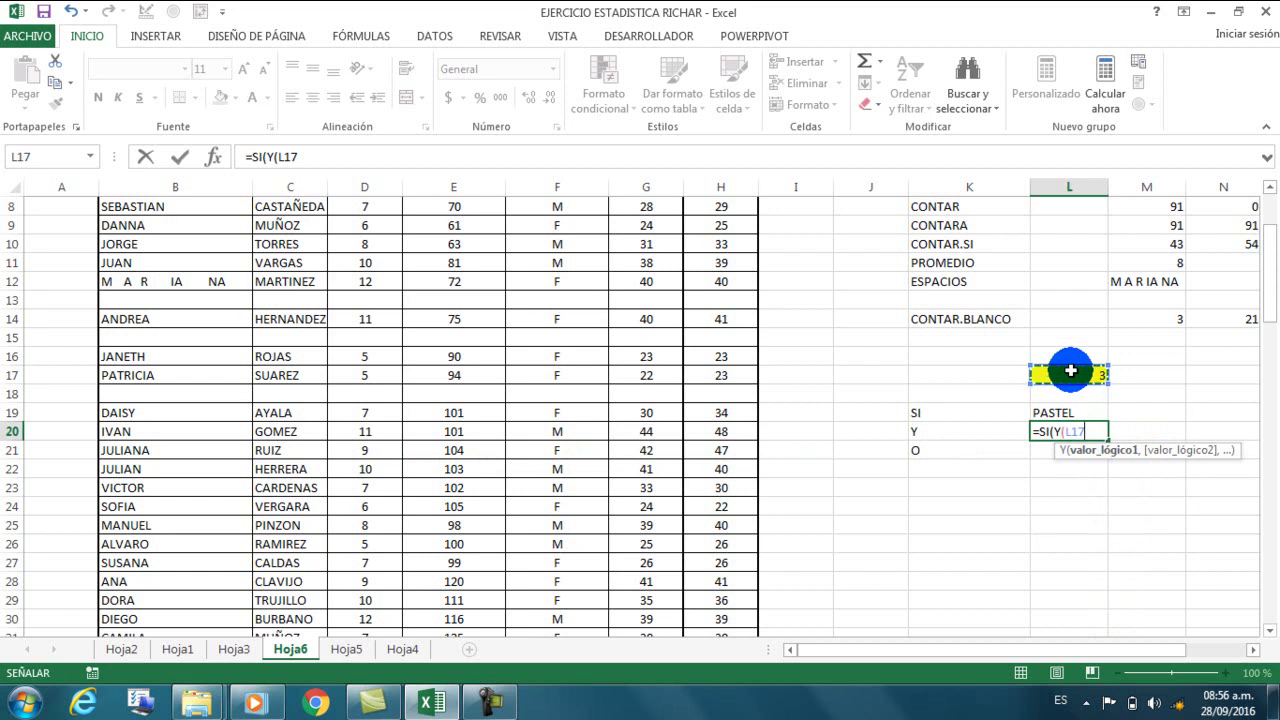
type(">=5")
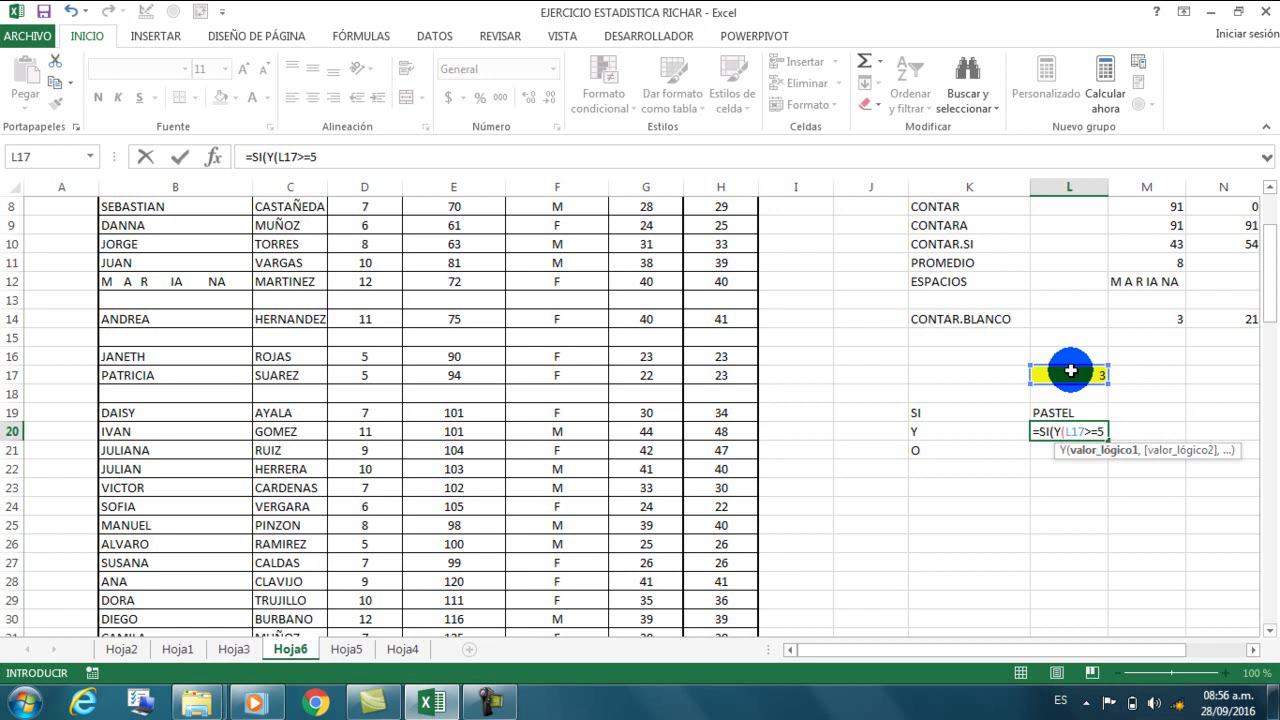
type(",")
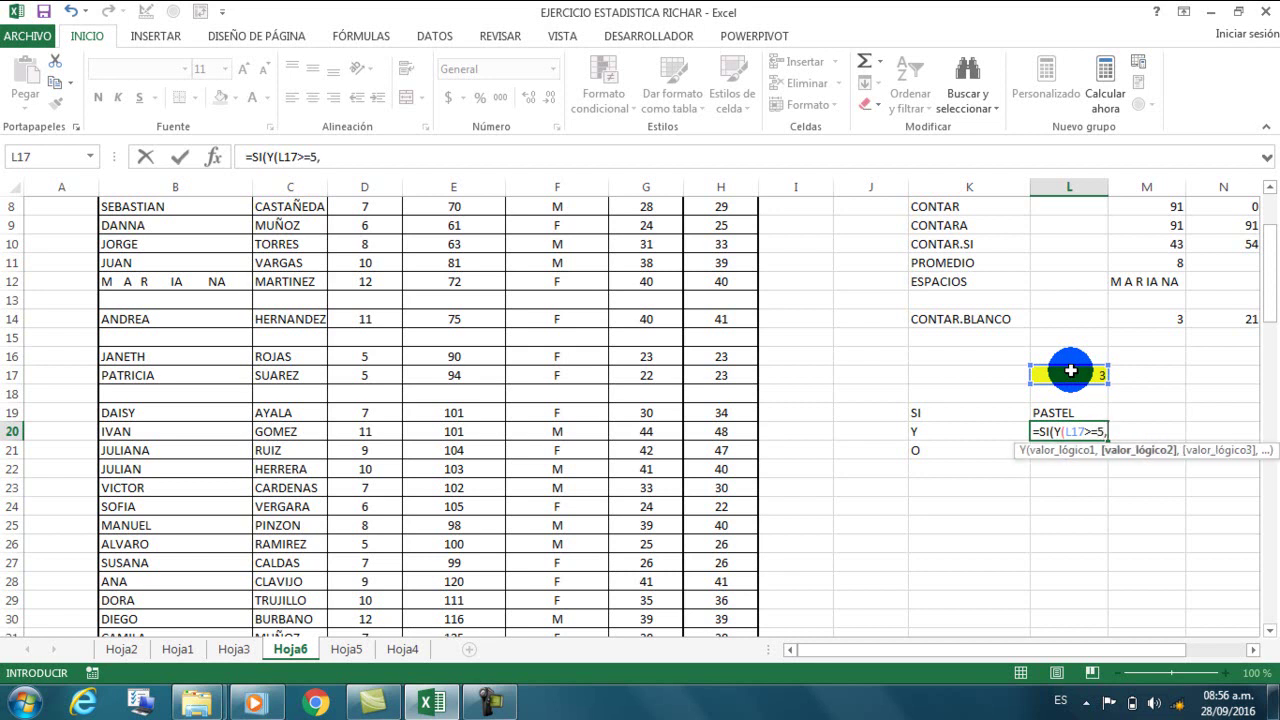
- Add L17<=8 as the second condition of the Y function in L20 and close the logical test
left_click(1070, 378)
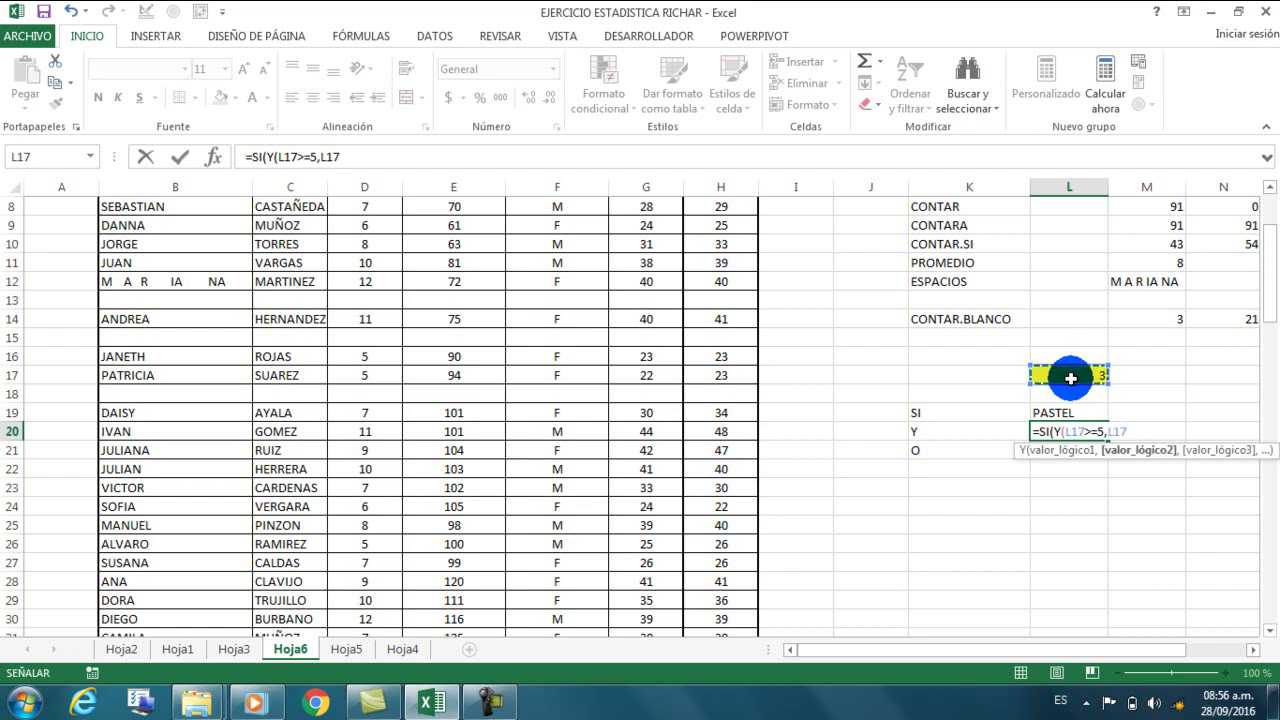
type(">")
key("BackSpace")
type("<=")
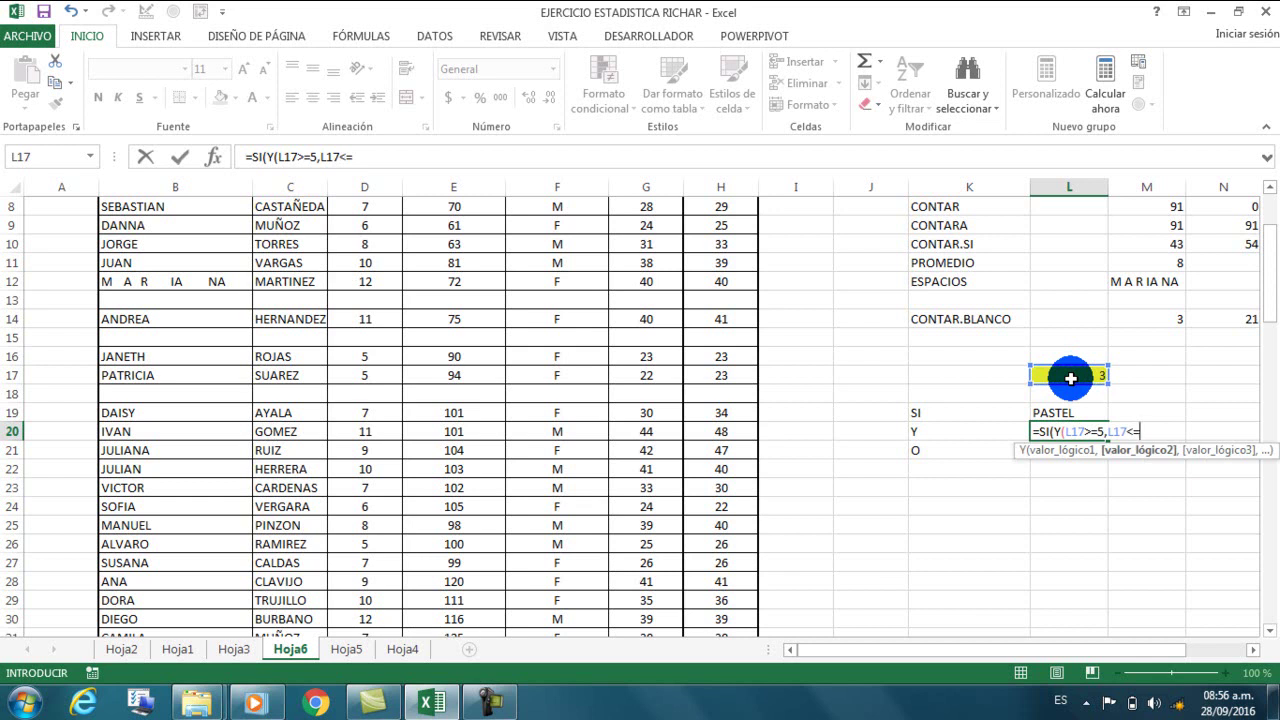
type("8")
type(")")
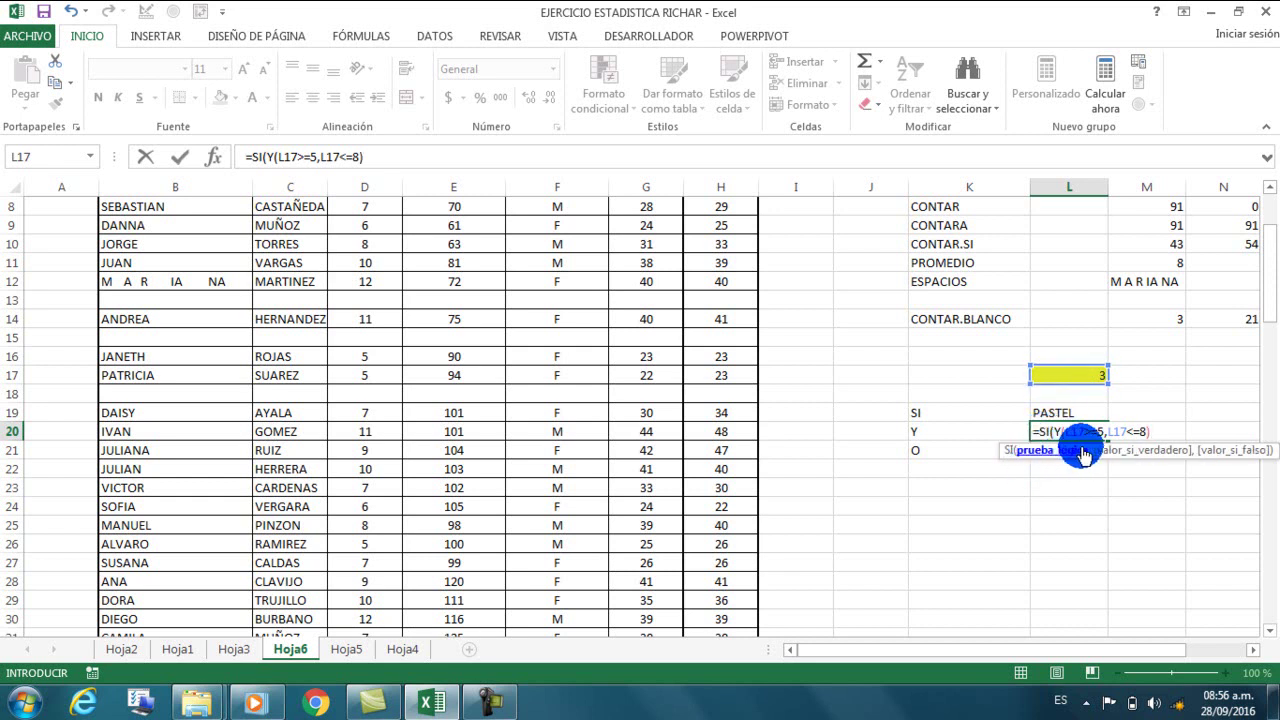
type(",")
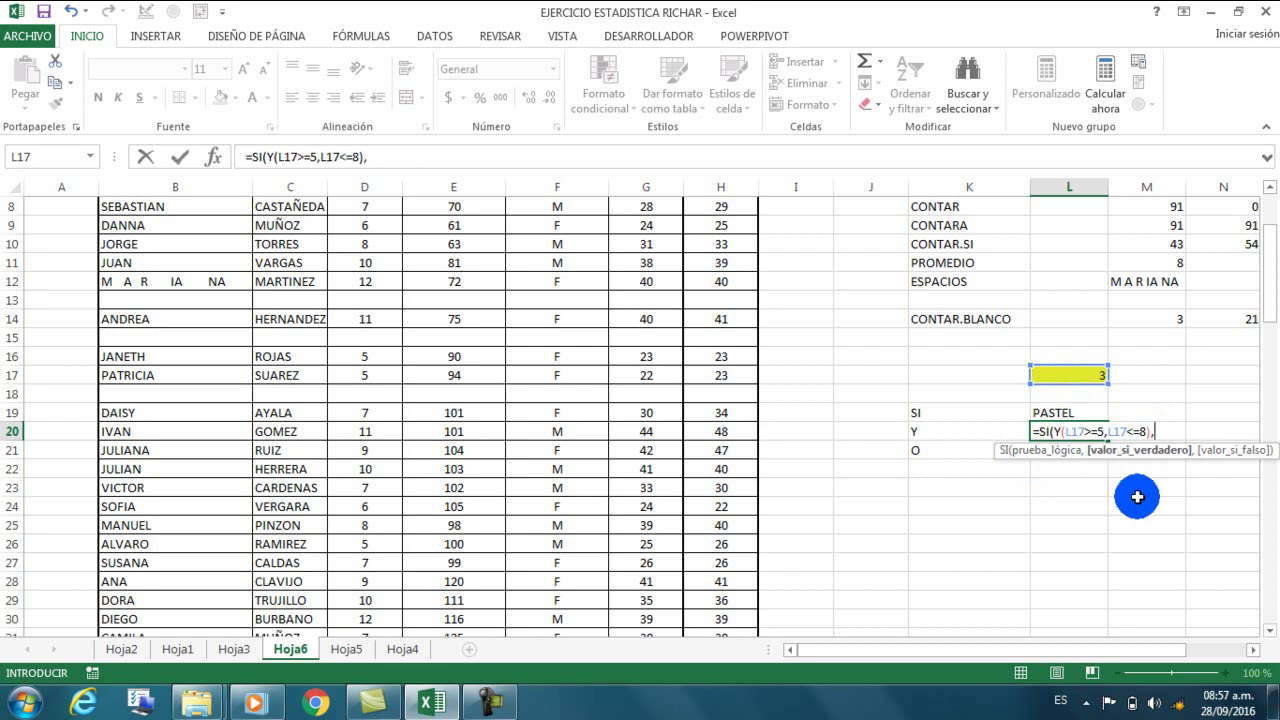
- Complete the L20 formula with "CORRECTO" if true and "CORREGIR" if false, and review the finished formula
type("\"CORRECTO\"")
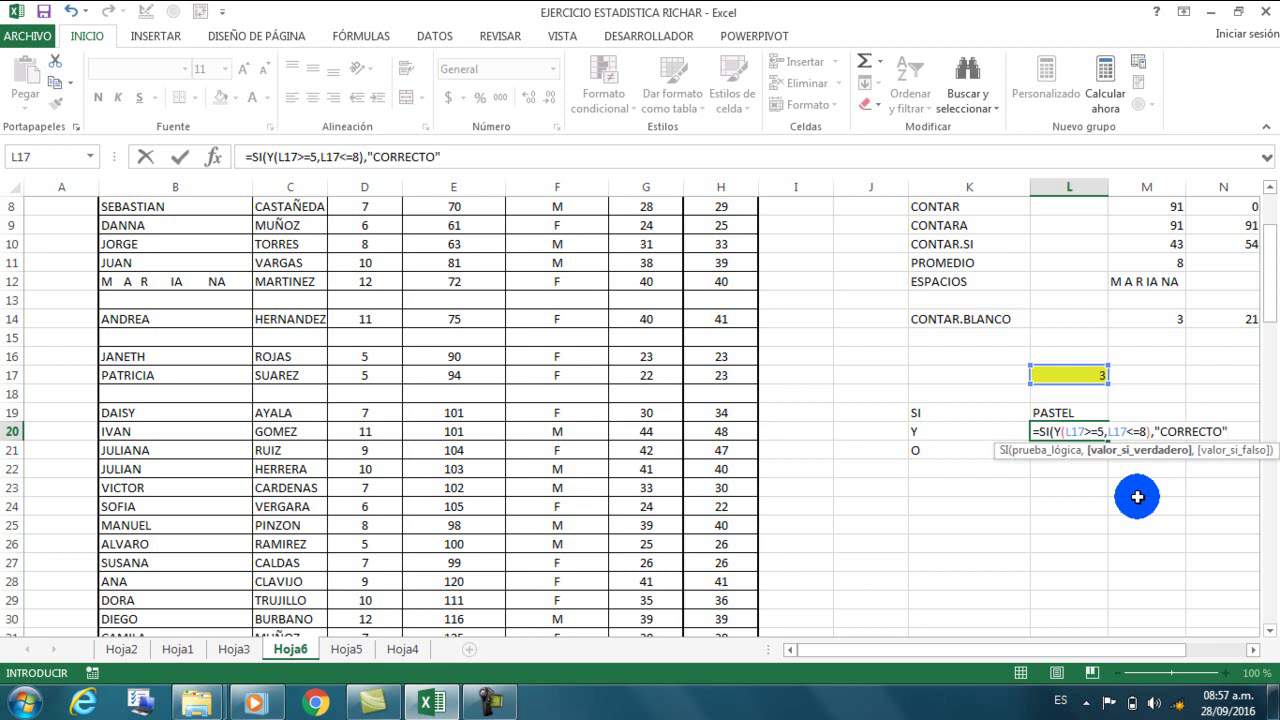
type(",\"")
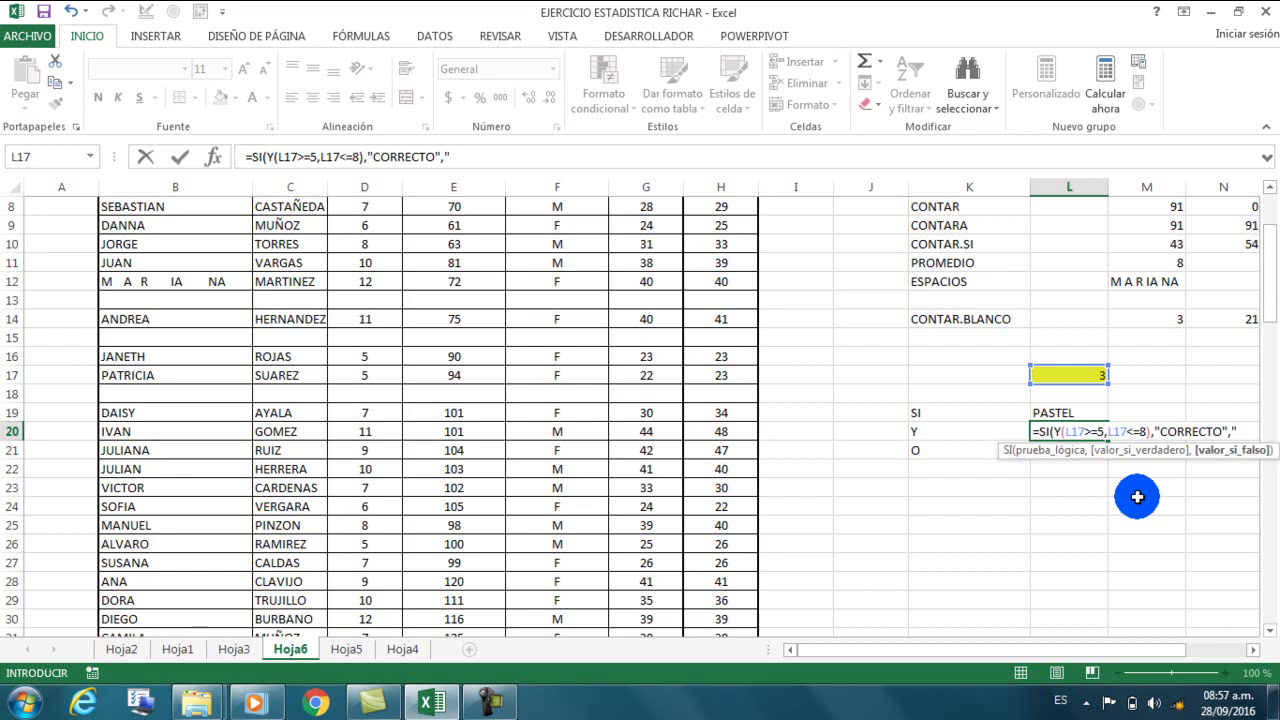
type("CORREGIR")
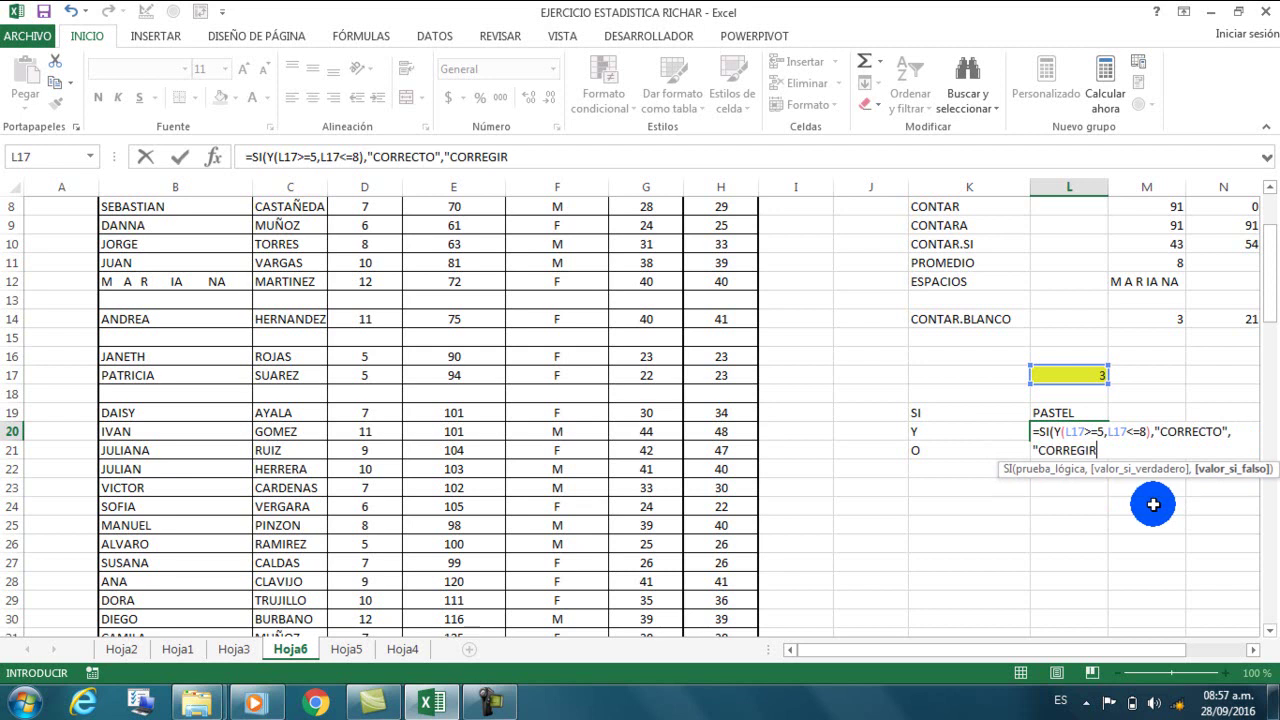
type("\")")
key("Return")
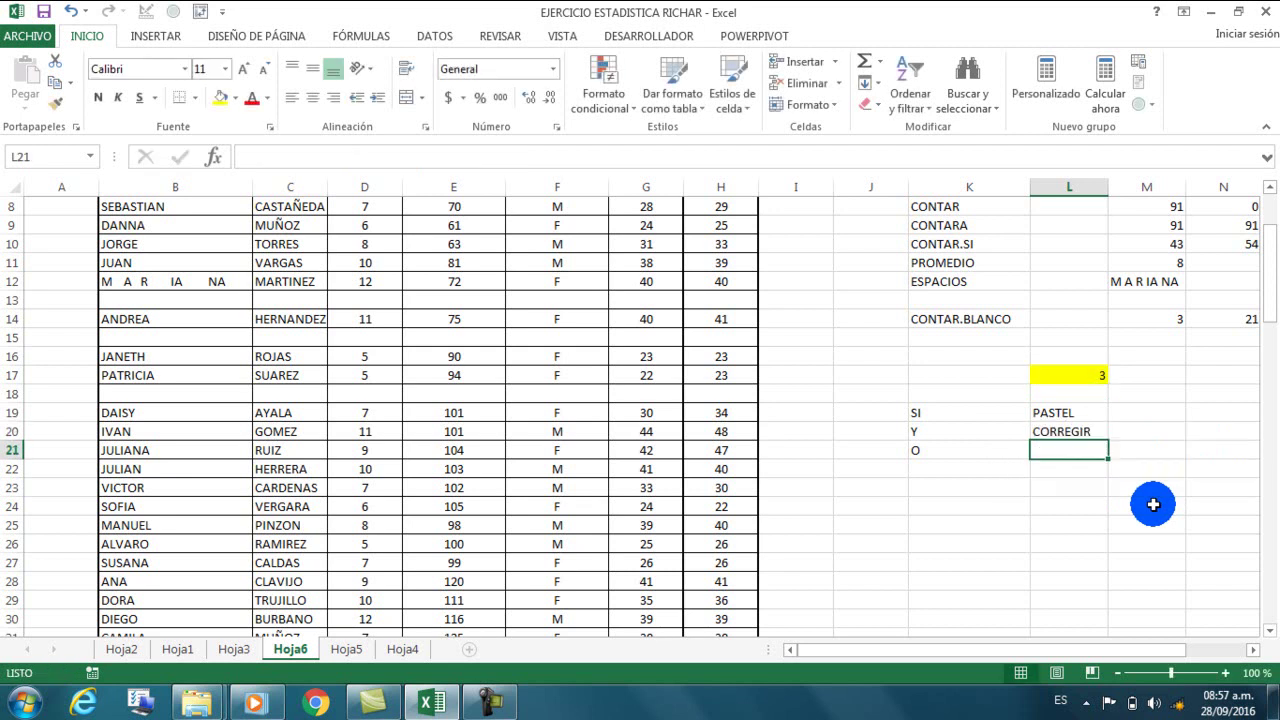
left_click(1097, 435)
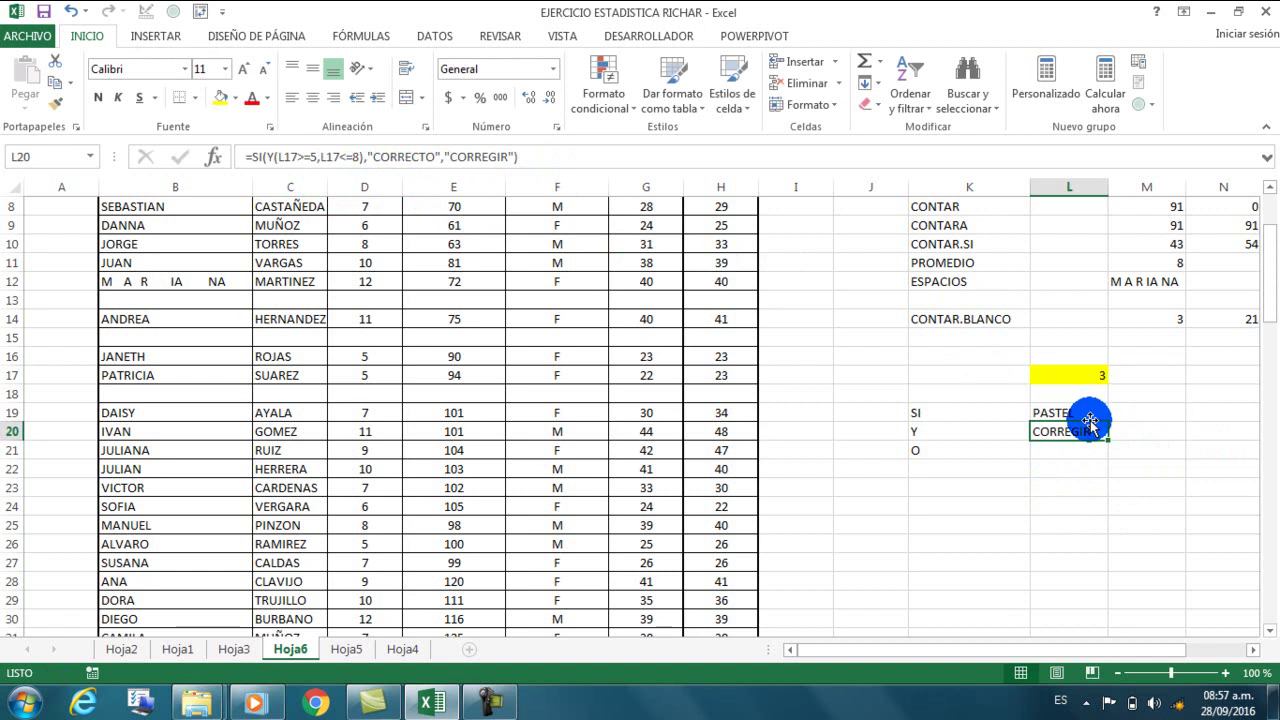
- Test the SI and Y formulas by setting L17 to 9 and 6 in turn
left_click(1100, 381)
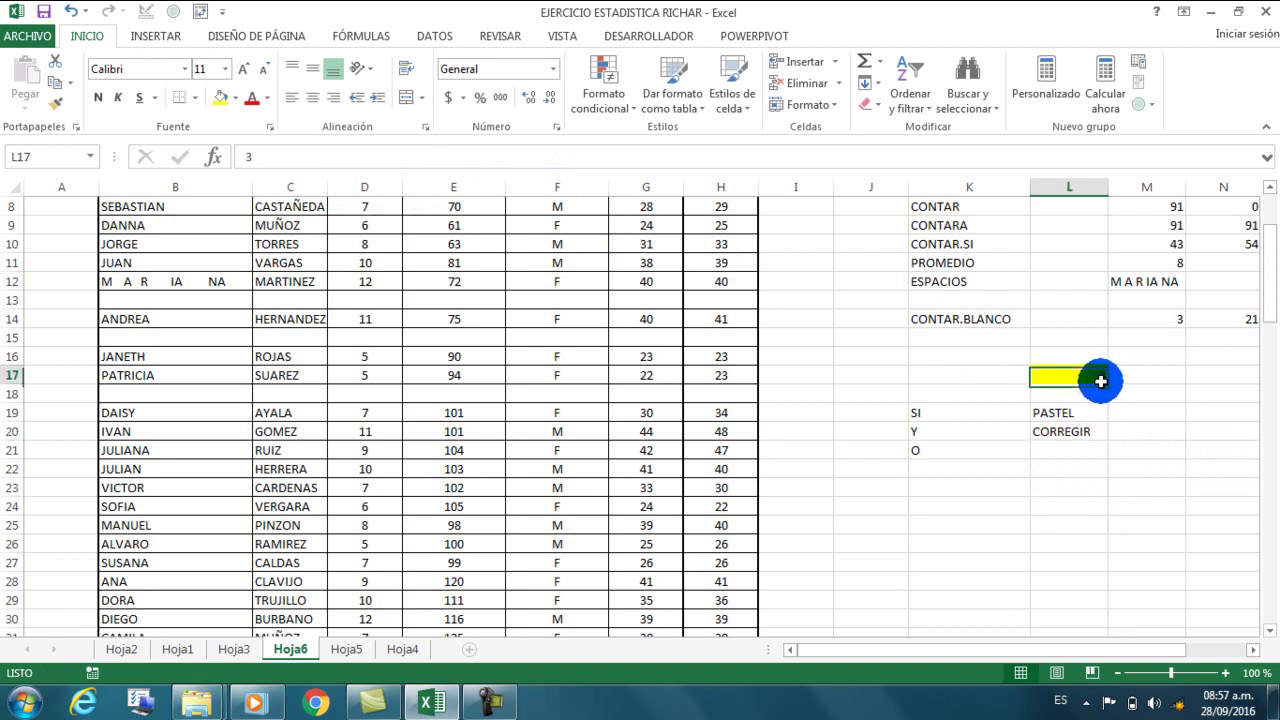
type("9")
key("Return")
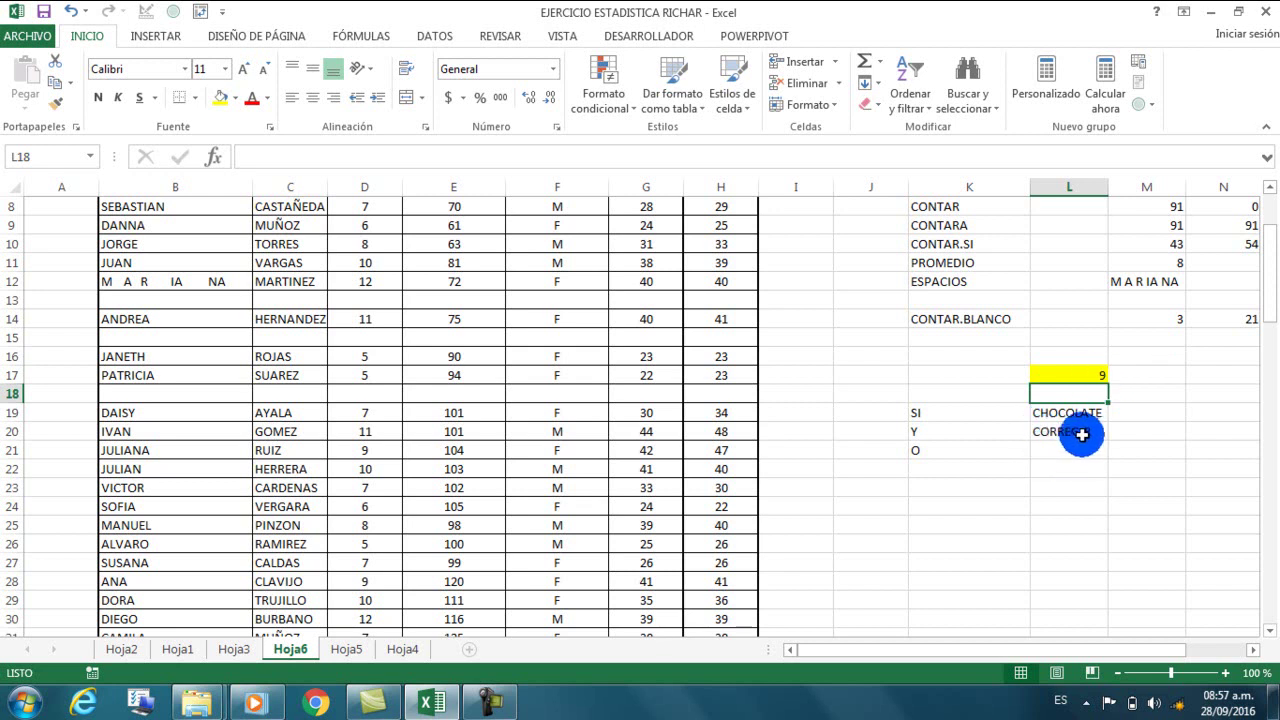
left_click(1097, 379)
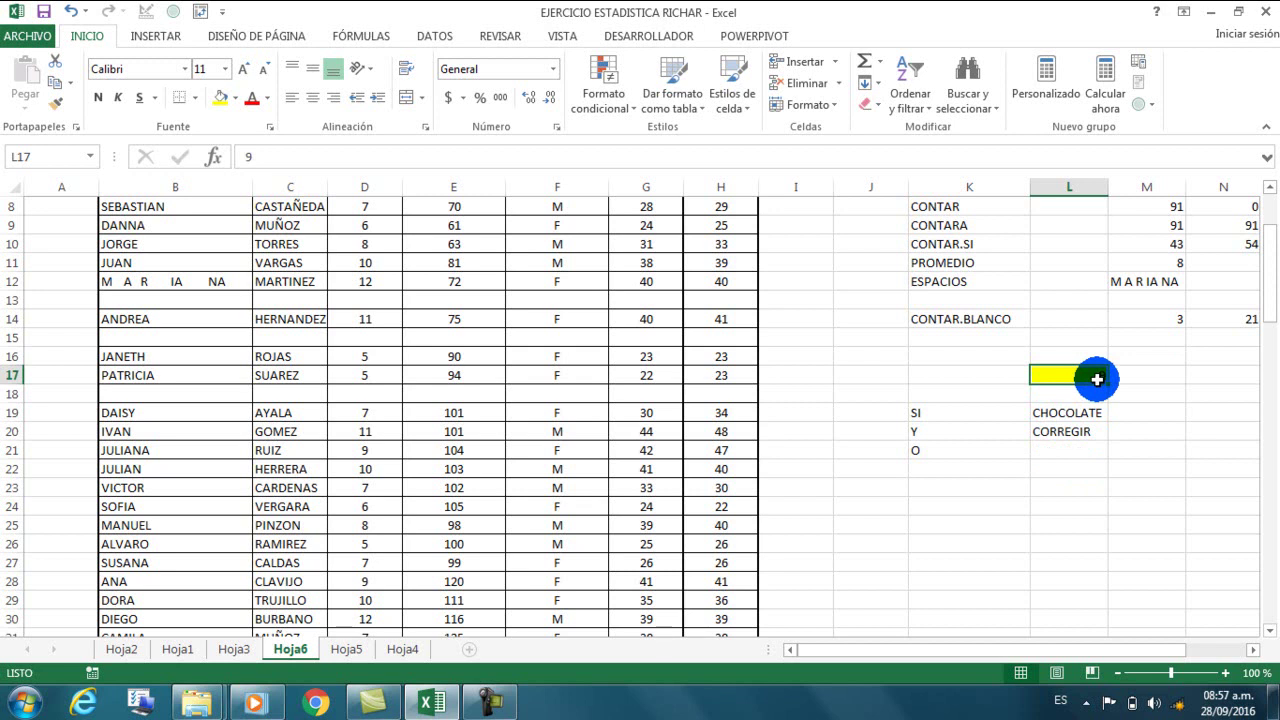
scroll(1097, 379, "down", 3)
scroll(1097, 379, "up", 1)
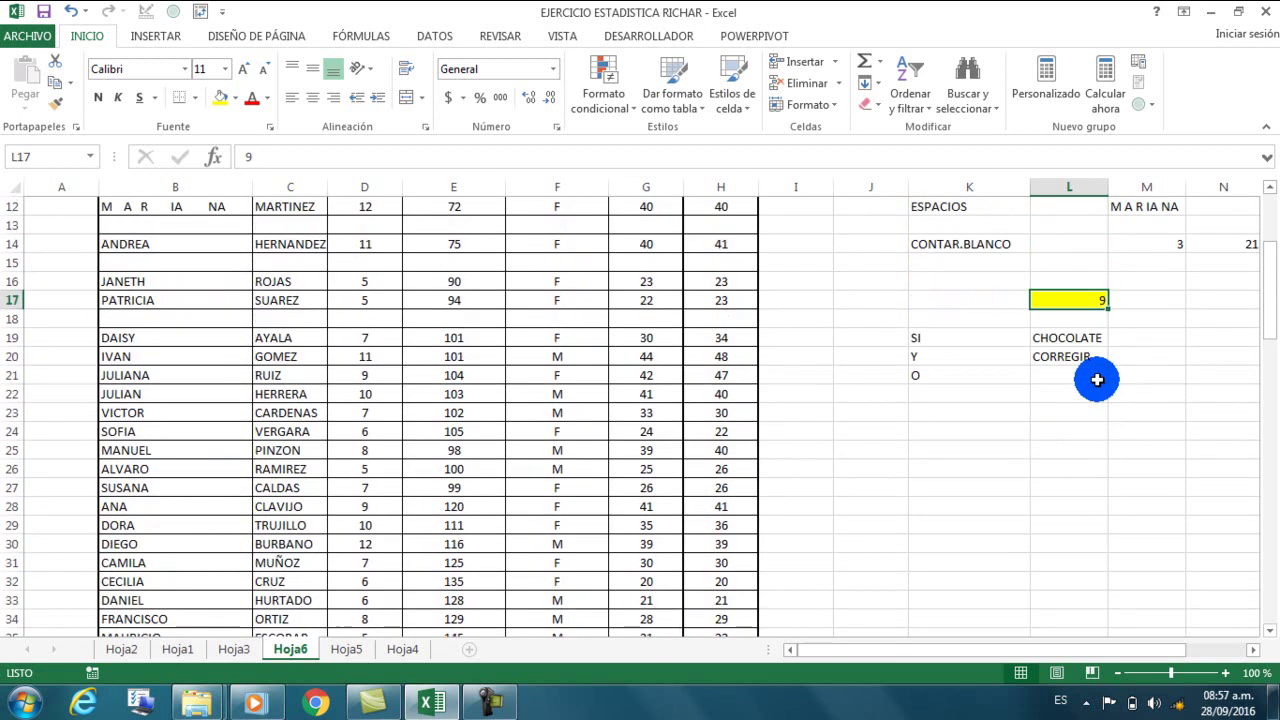
type("6")
key("Return")
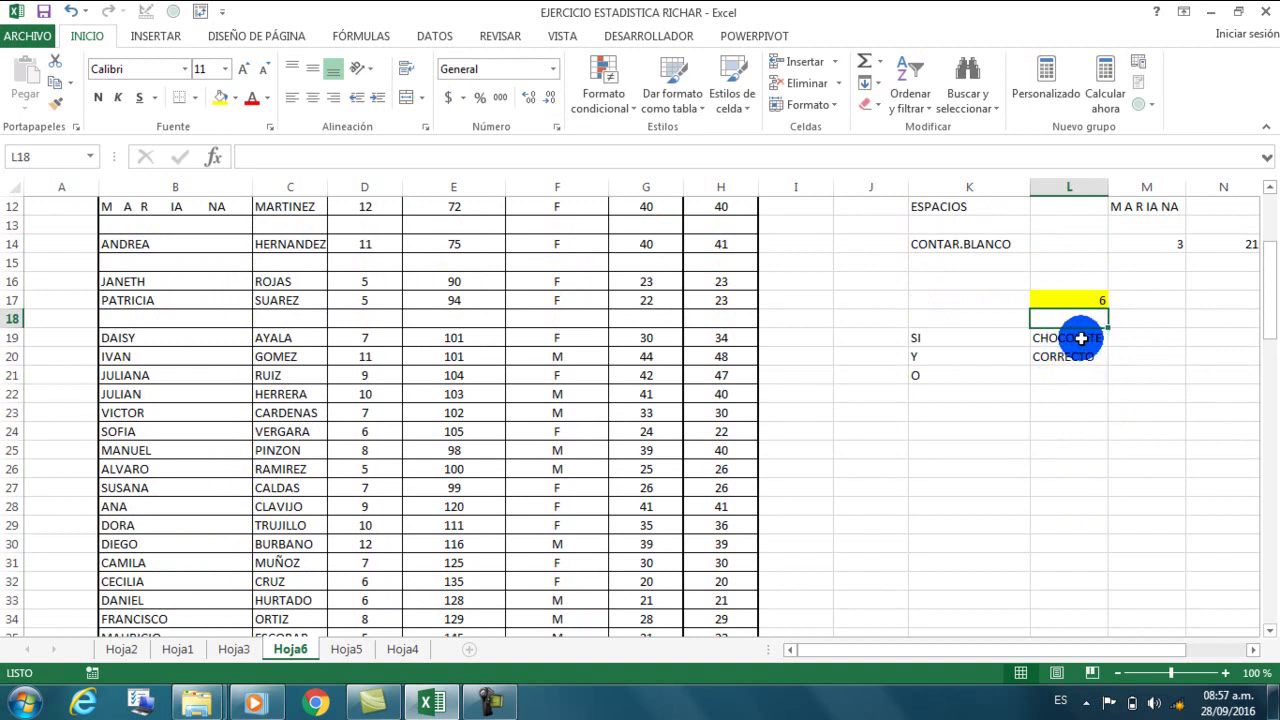
- Review the SI formula in L19 and set the test value in L17 to 4
left_click(1081, 338)
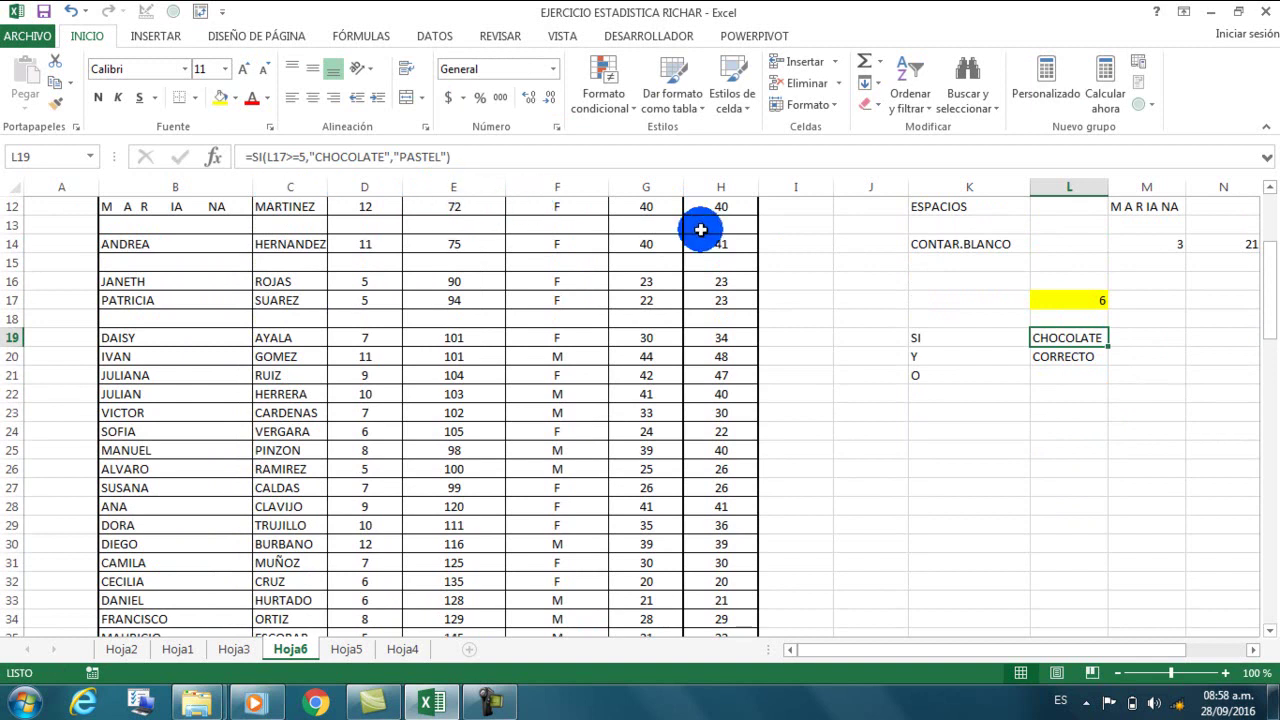
left_click(1093, 305)
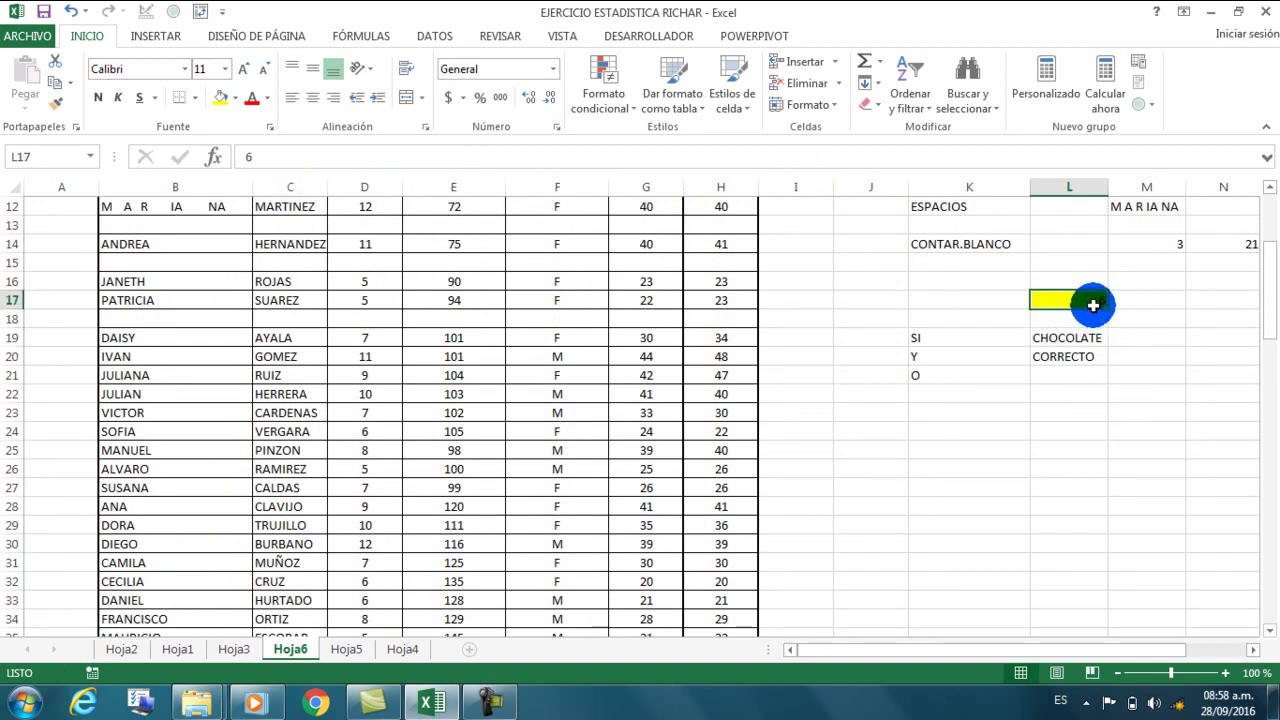
type("4")
key("Return")
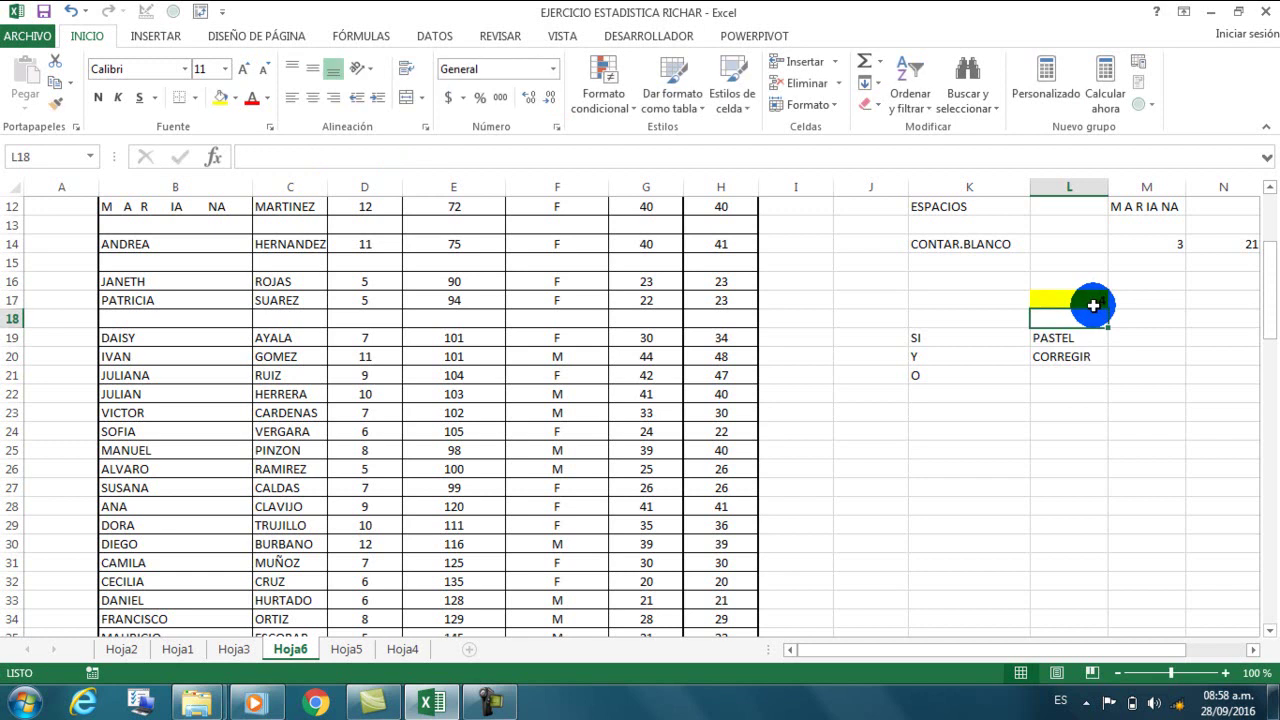
- Start an SI formula in L21, beside the O label, with a nested O function whose first condition is L17=6
left_click(1074, 376)
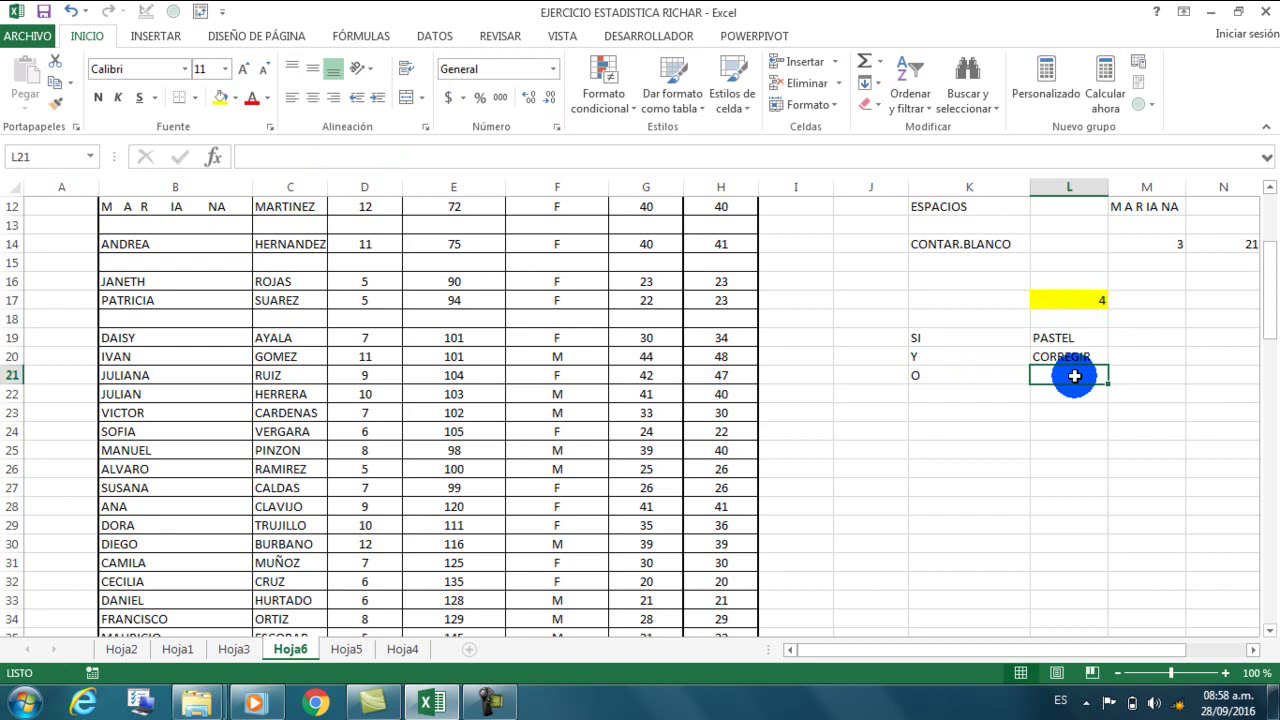
type("=SI")
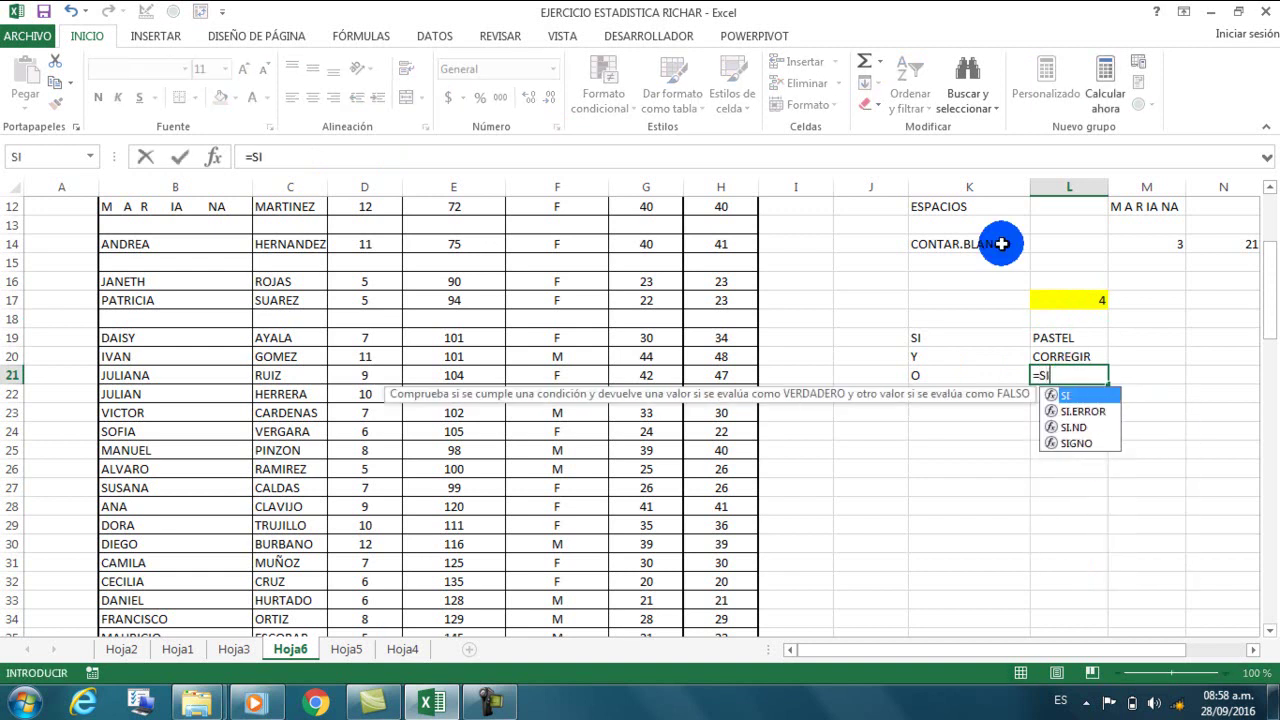
type("(")
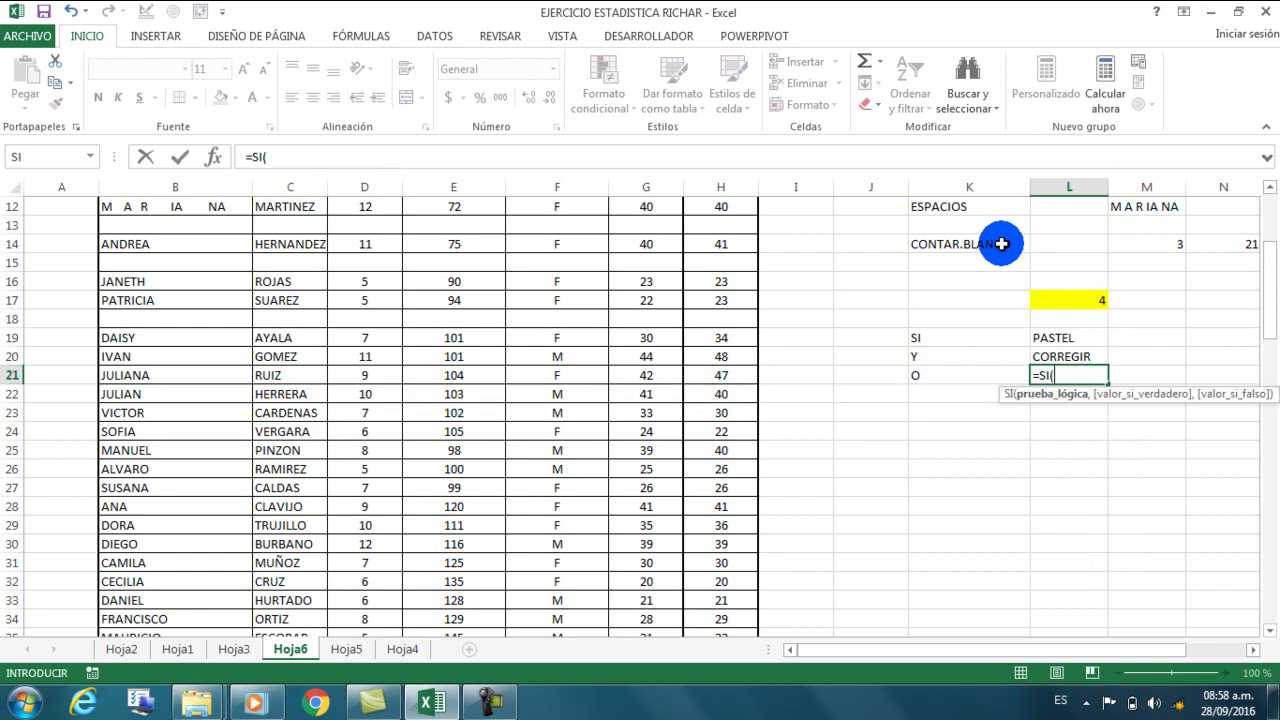
type("O(")
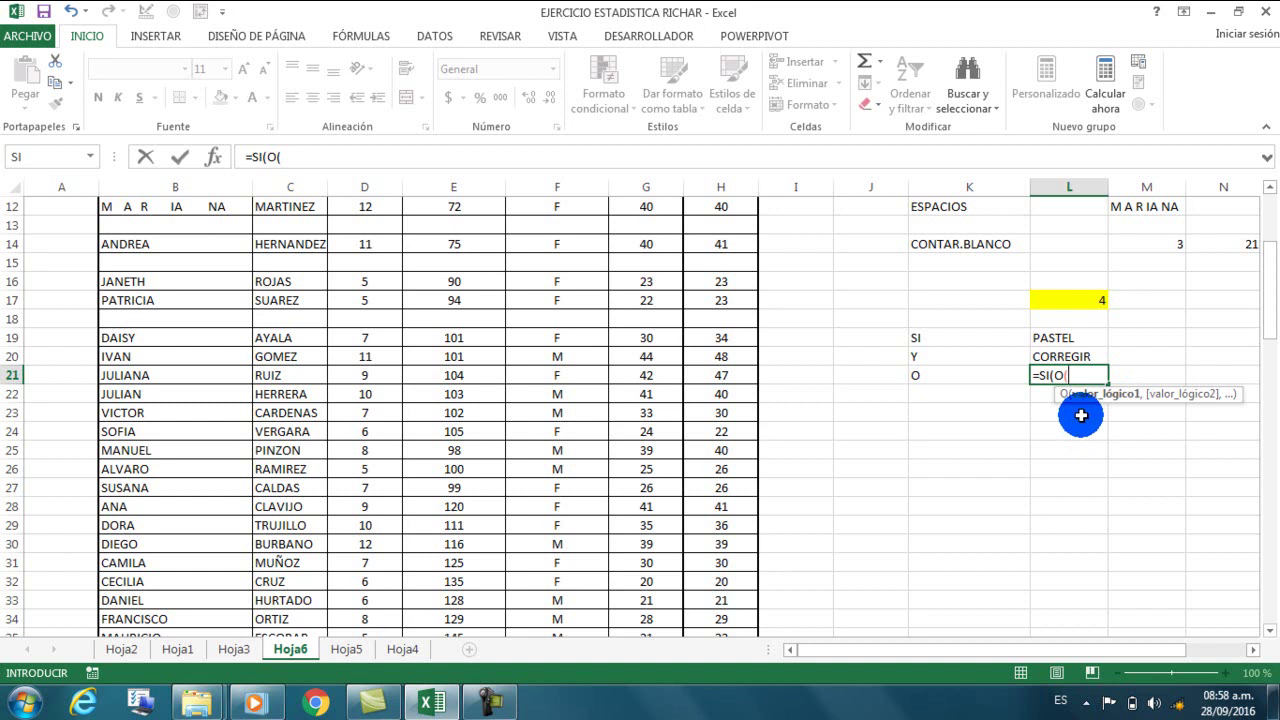
left_click(1087, 305)
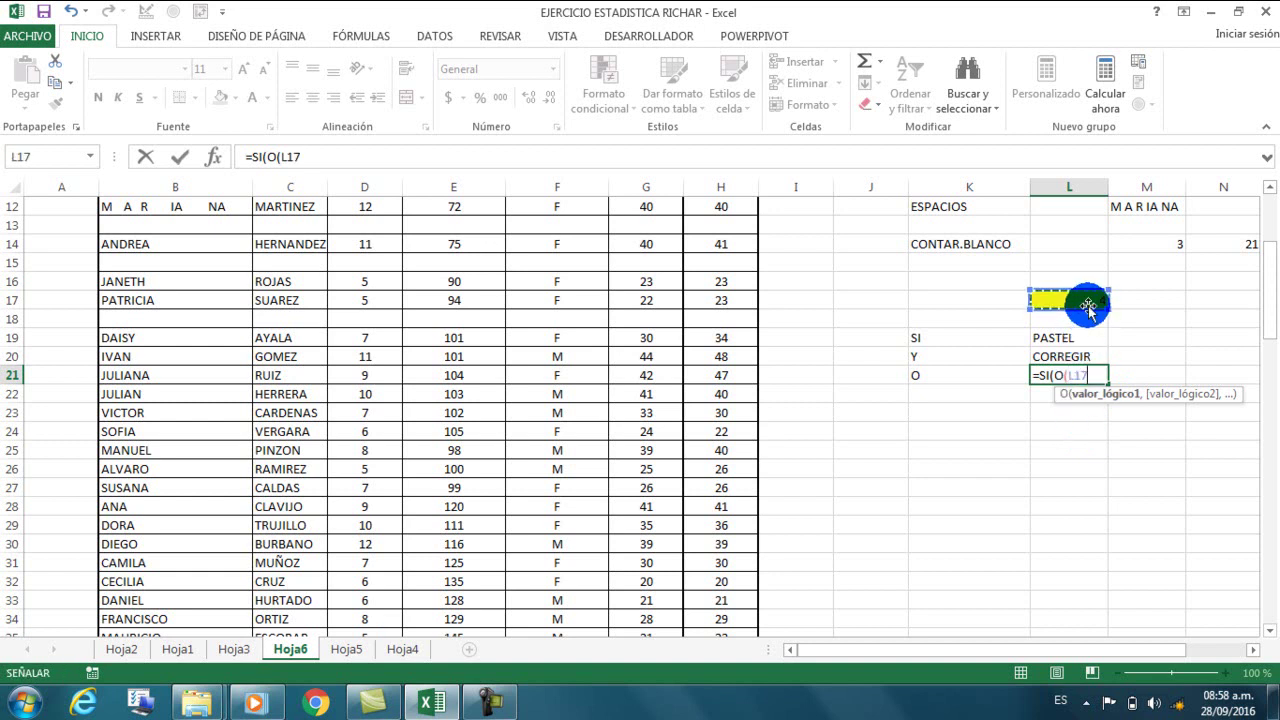
type("=")
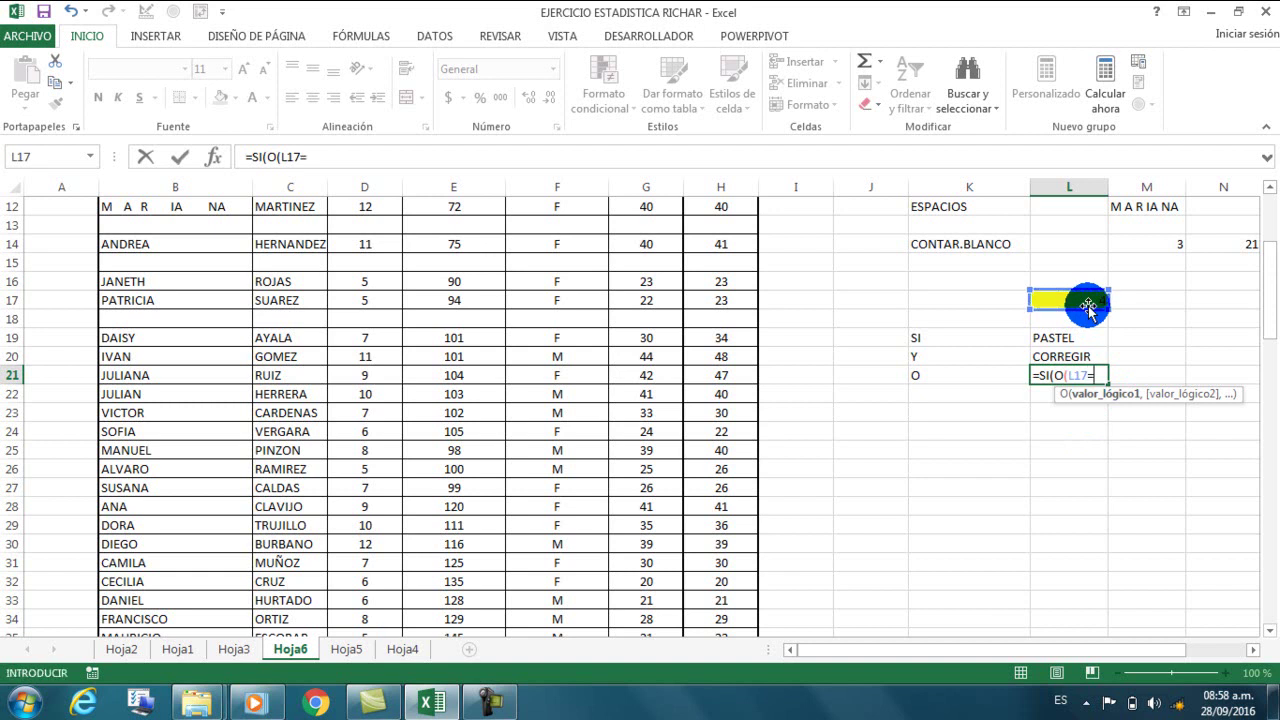
type("6,")
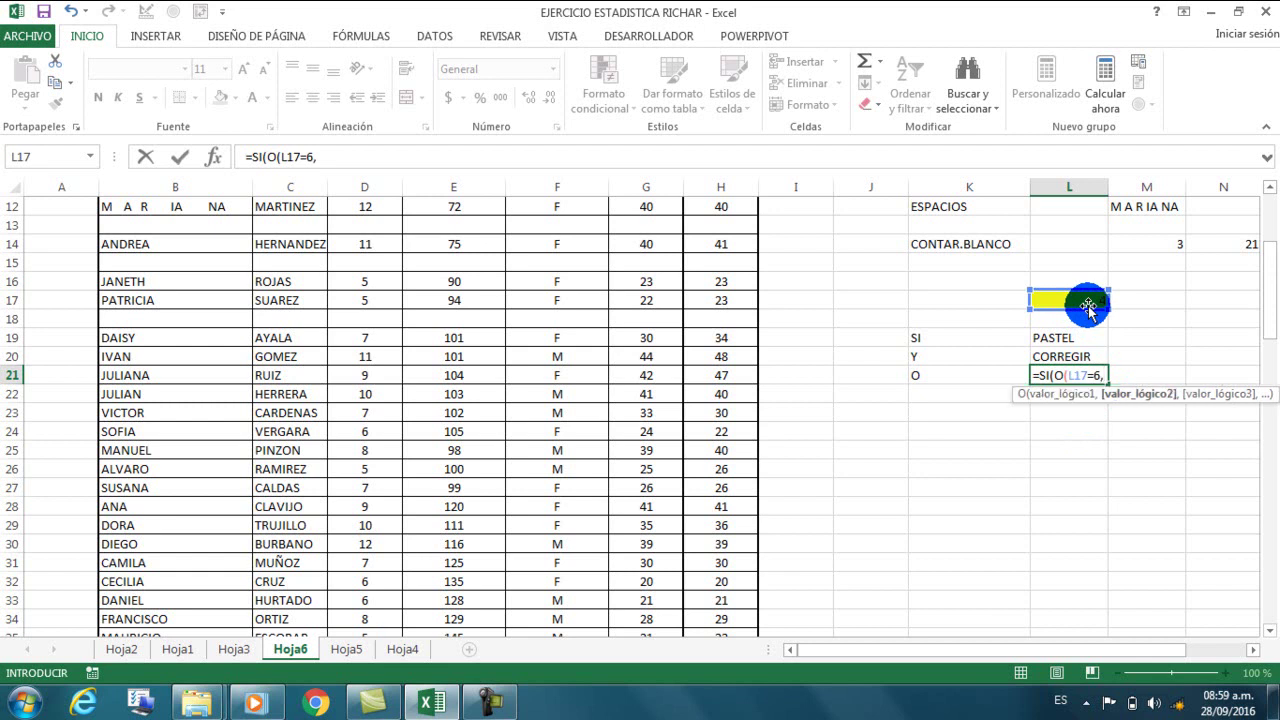
- Add L17=9 as the second condition of the O function in L21 and close the logical test
left_click(1087, 302)
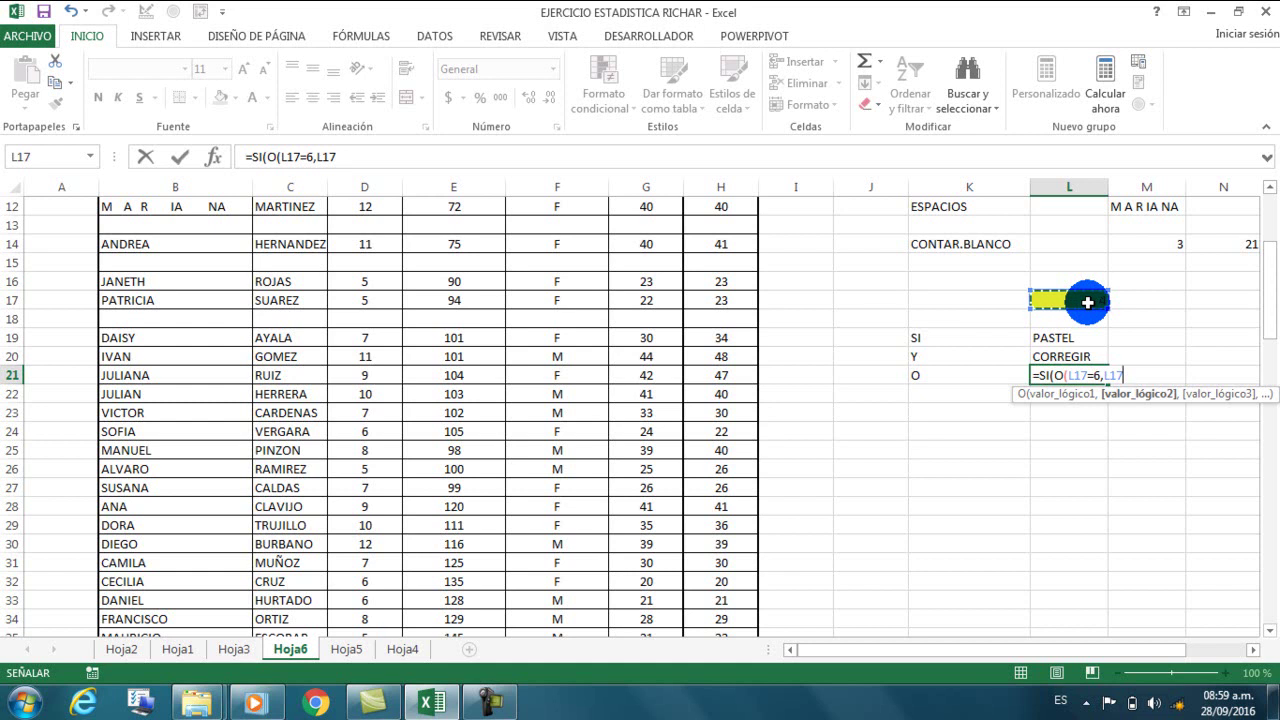
type("=9")
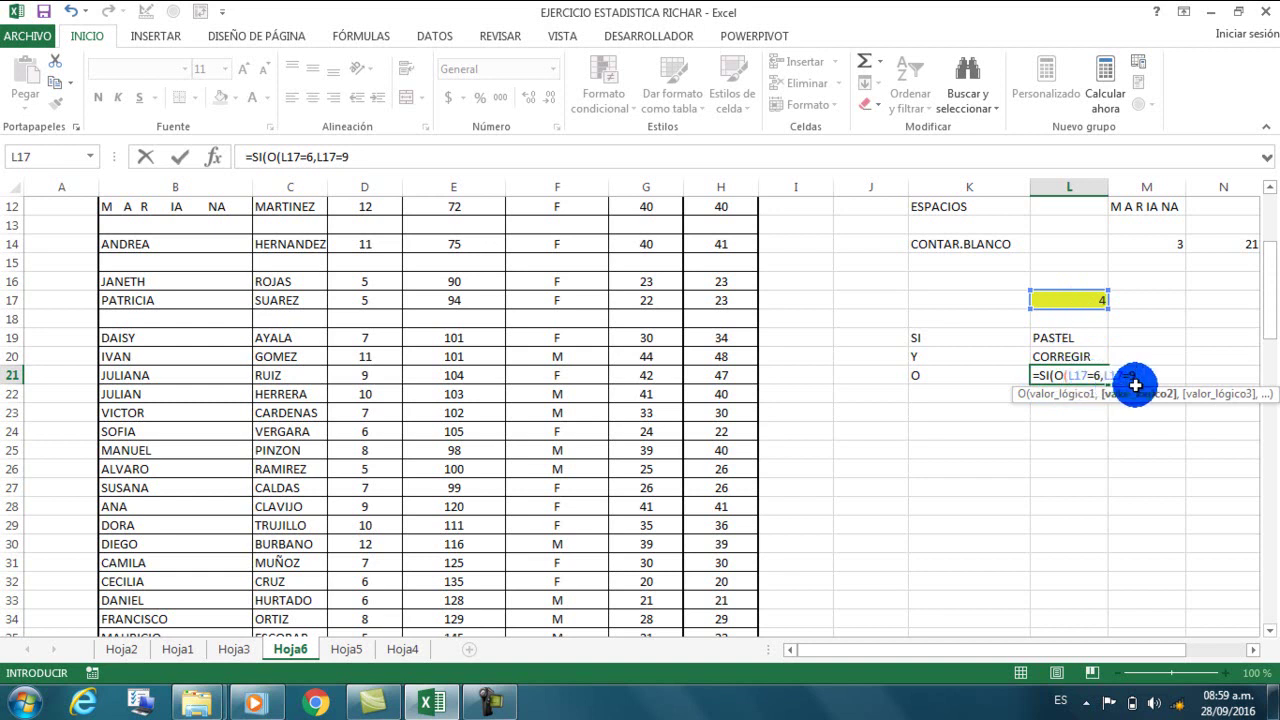
type("),")
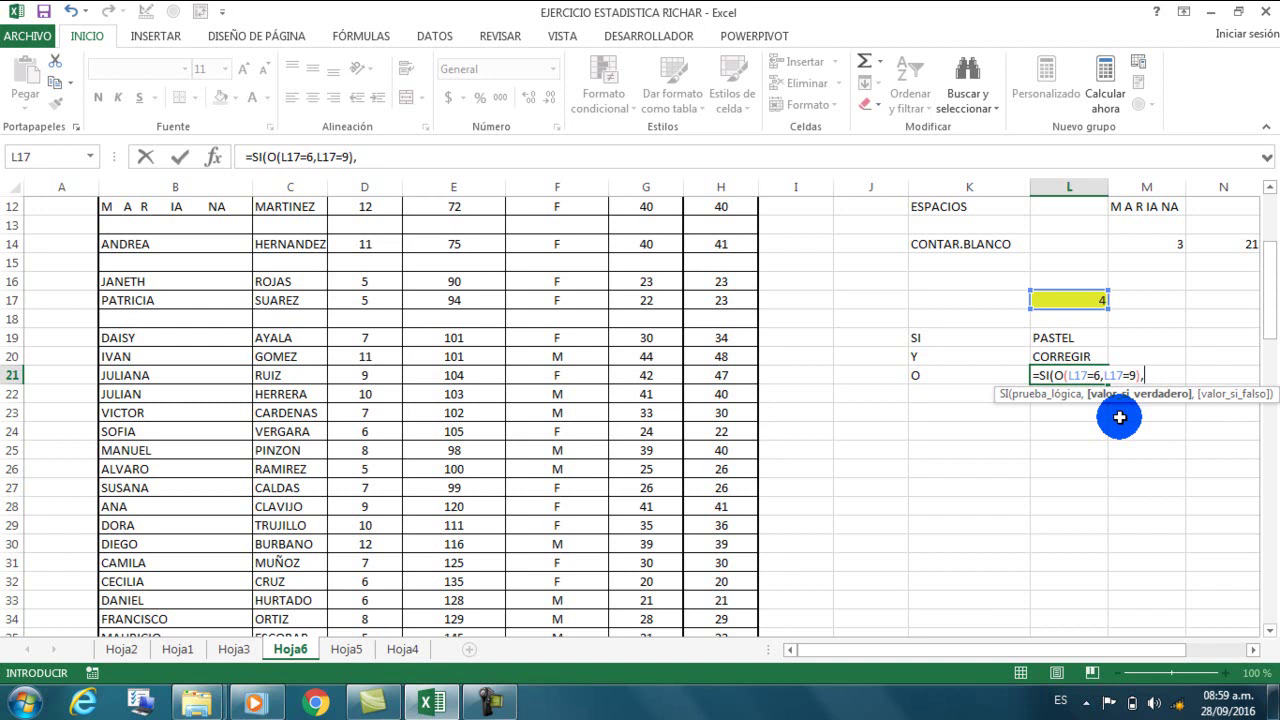
- Complete the L21 formula with "VA AL PARQUE" if true and "VA A TEATRO" if false
type("V")
key("BackSpace")
type("\"VA AL PARQUE")
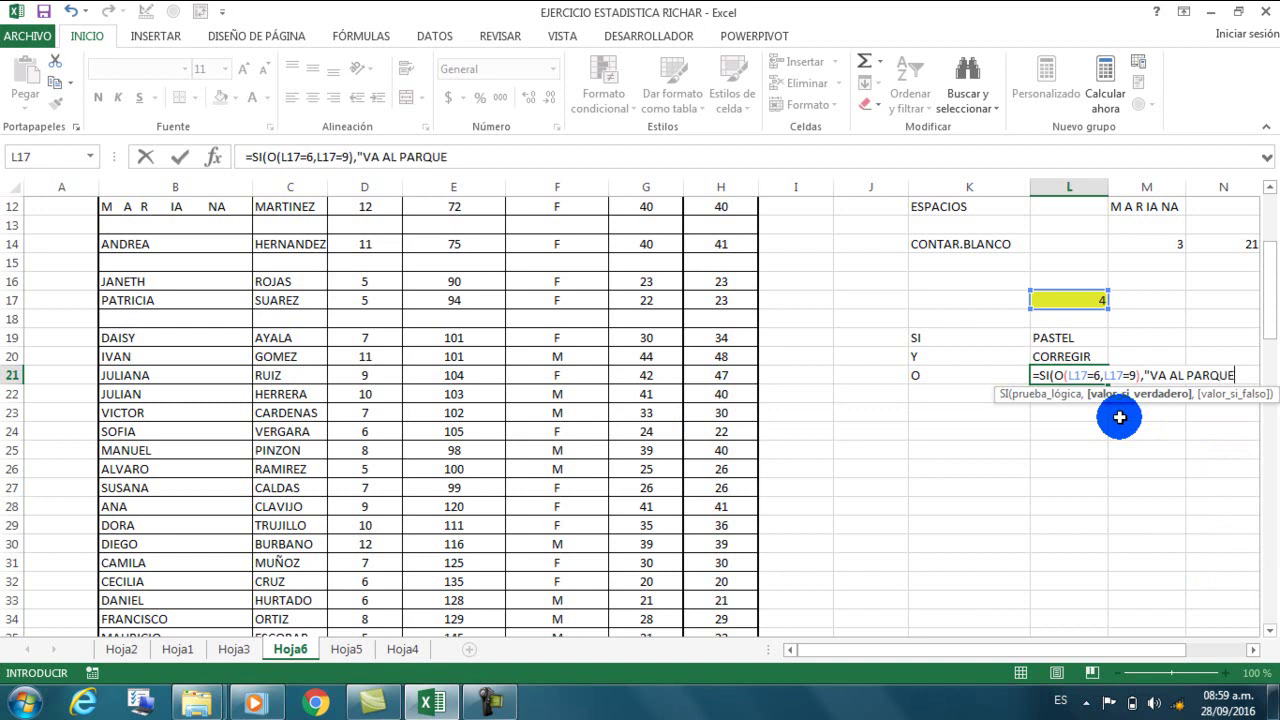
type("\",")
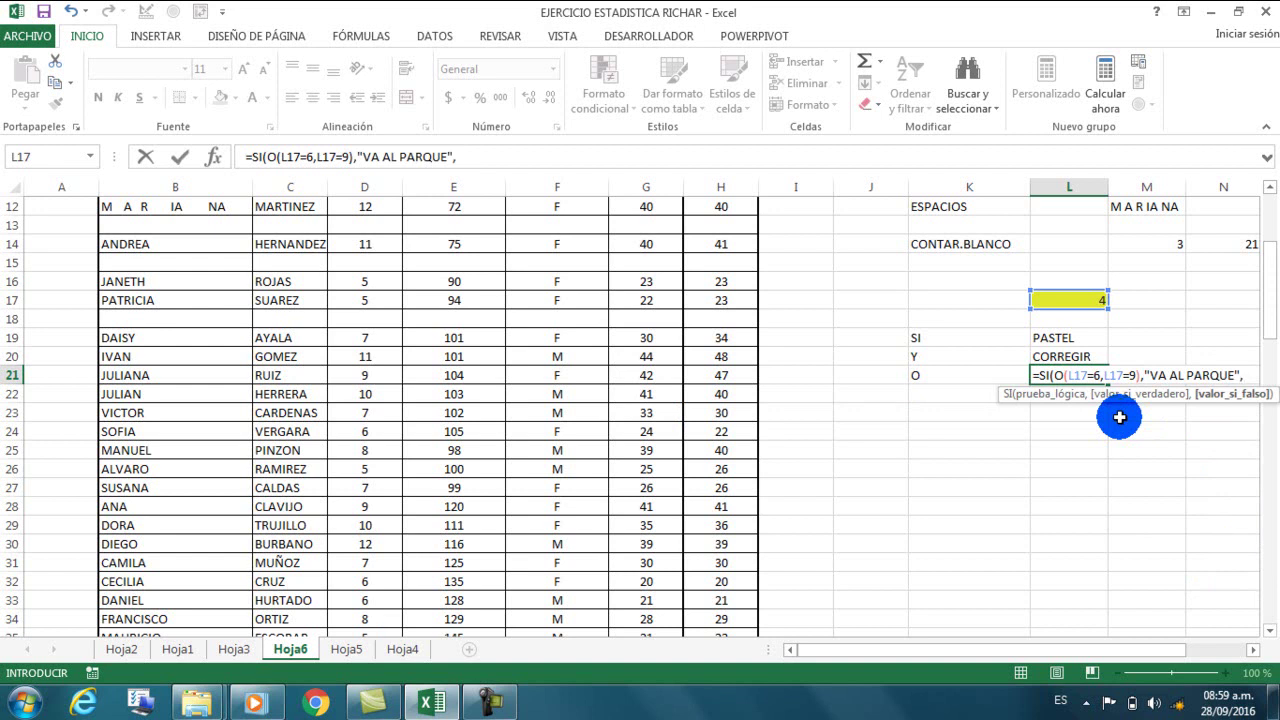
type("\"VA A TE")
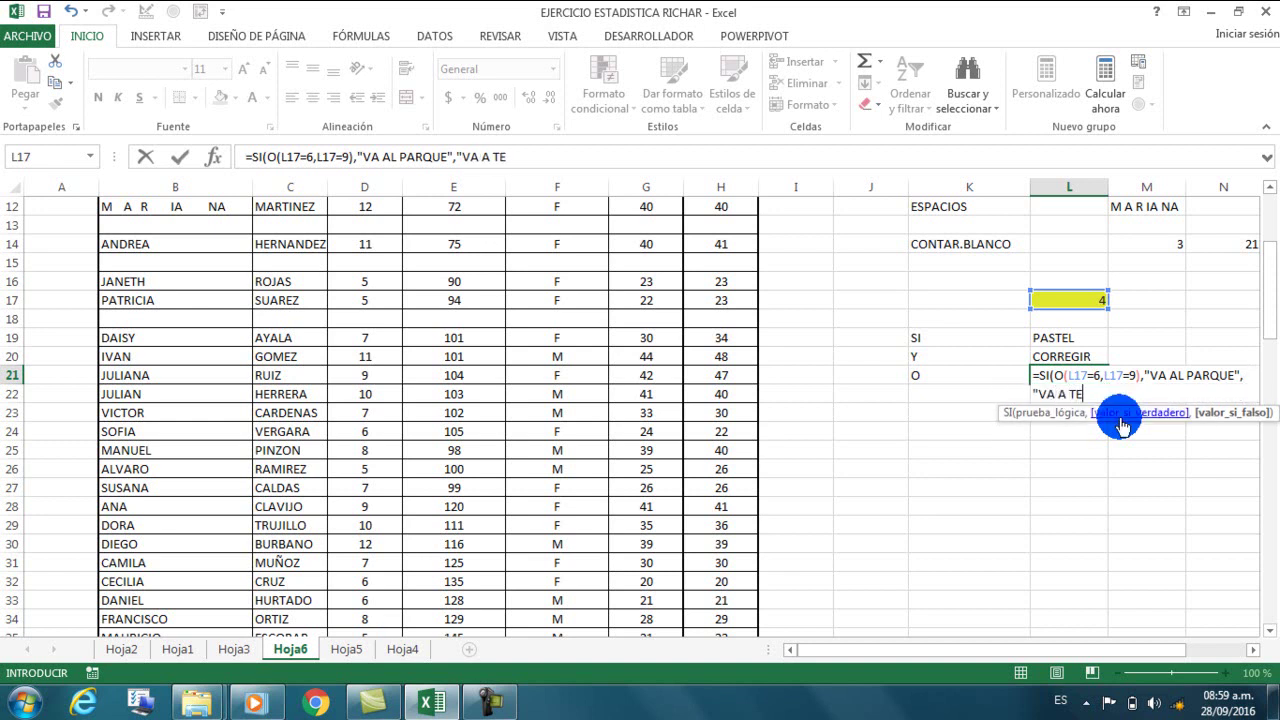
type("ATRO\")")
key("Return")
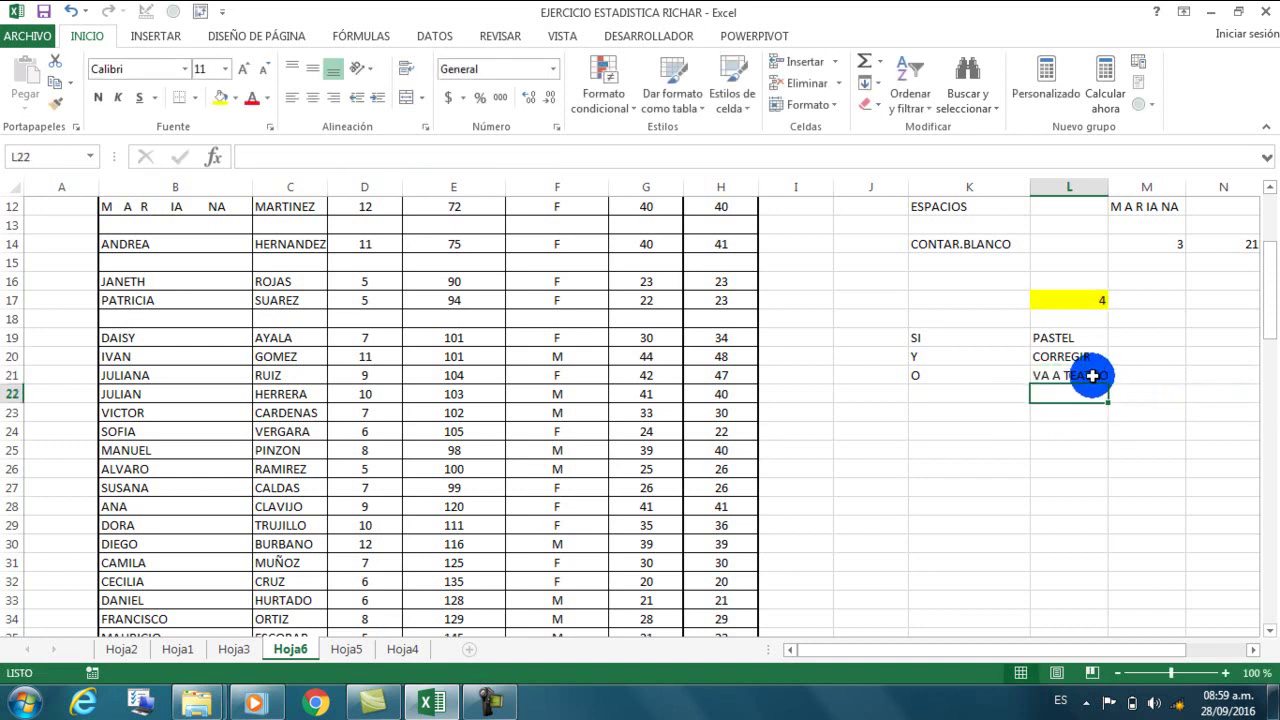
- Test the formulas with the two values in L17 that satisfy the O conditions, 6 and 9
left_click(1094, 373)
left_click(1100, 302)
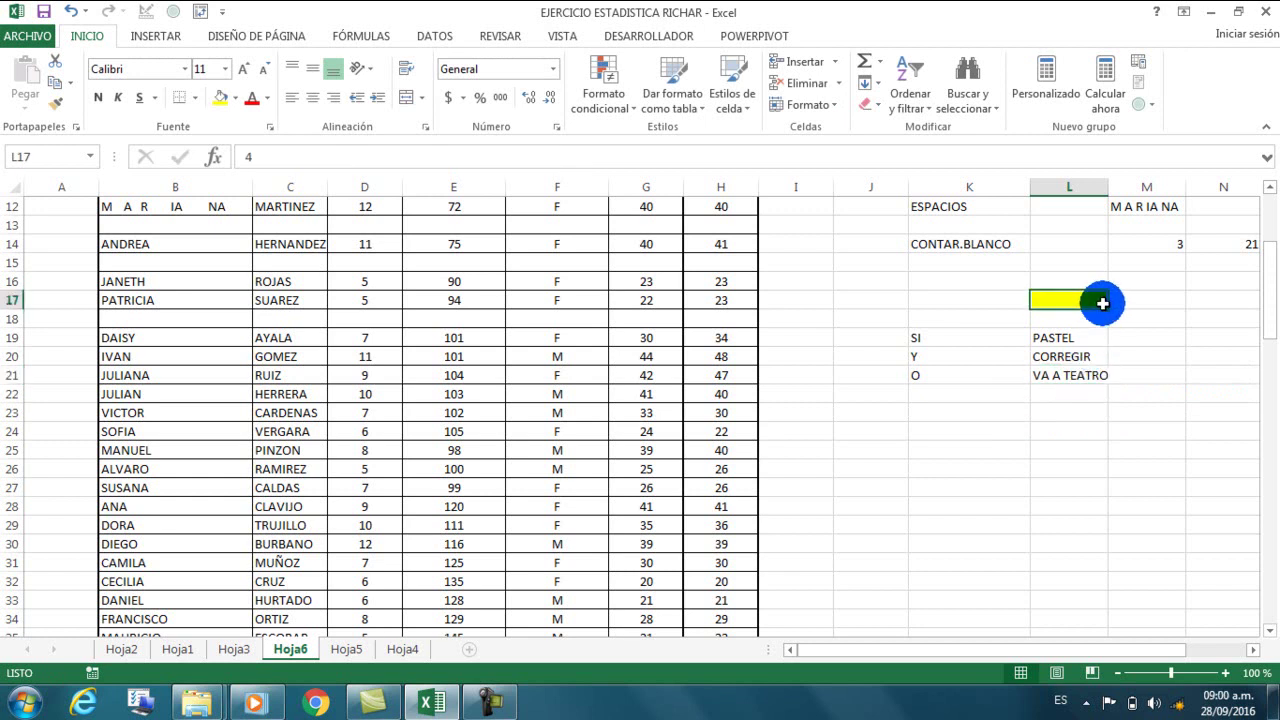
type("5")
key("Return")
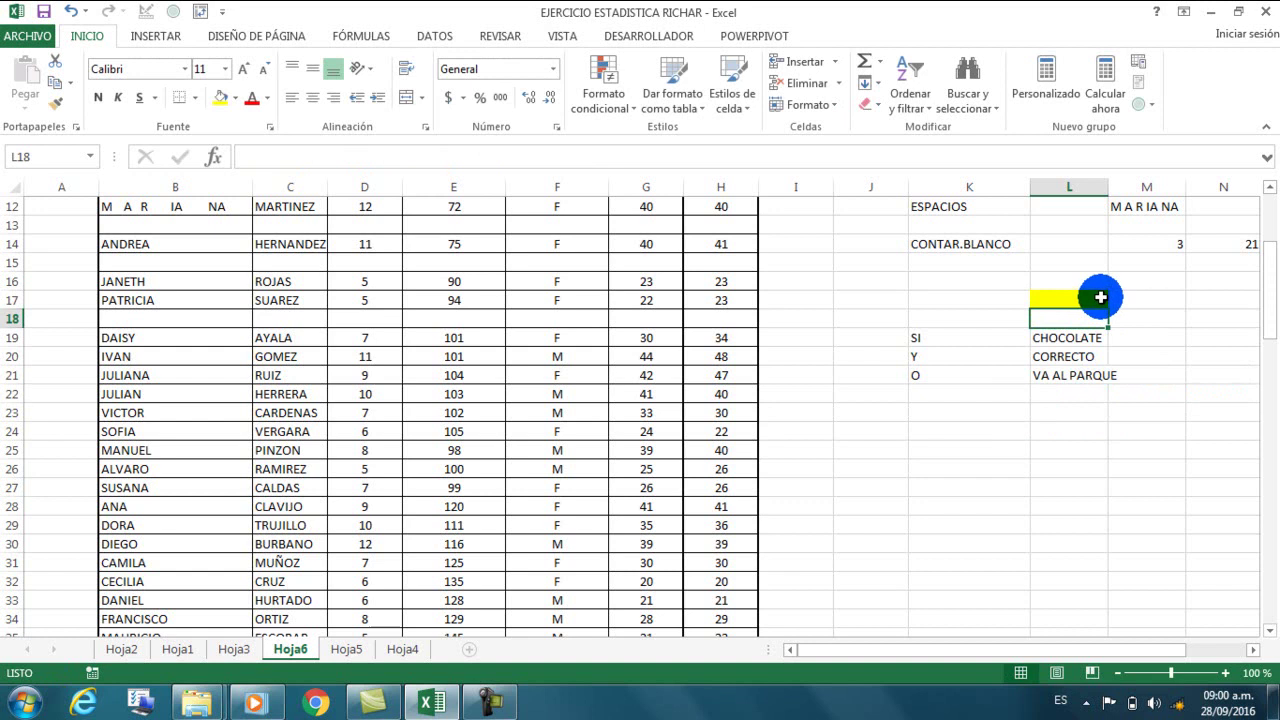
left_click(1100, 298)
type("4")
key("Return")
- Test the formulas with 8 and finally 3 in L17, and select the results in L19:L21
left_click(1100, 300)
type("5")
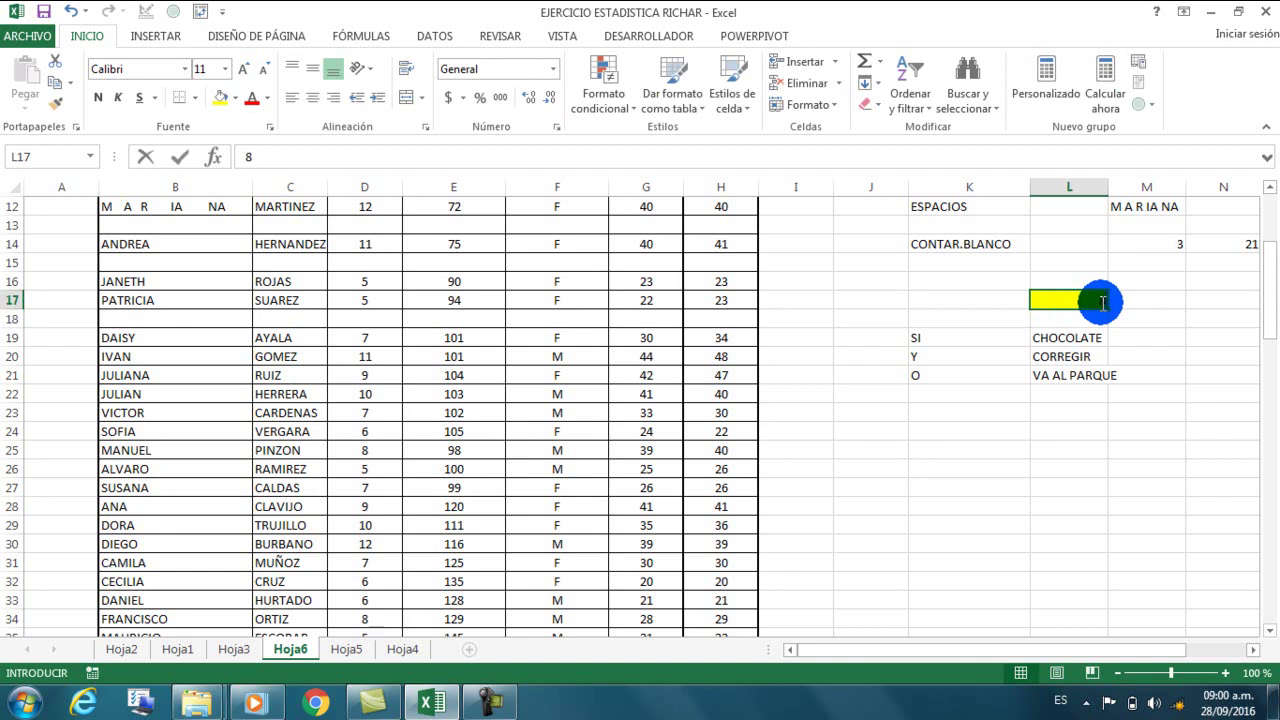
key("Return")
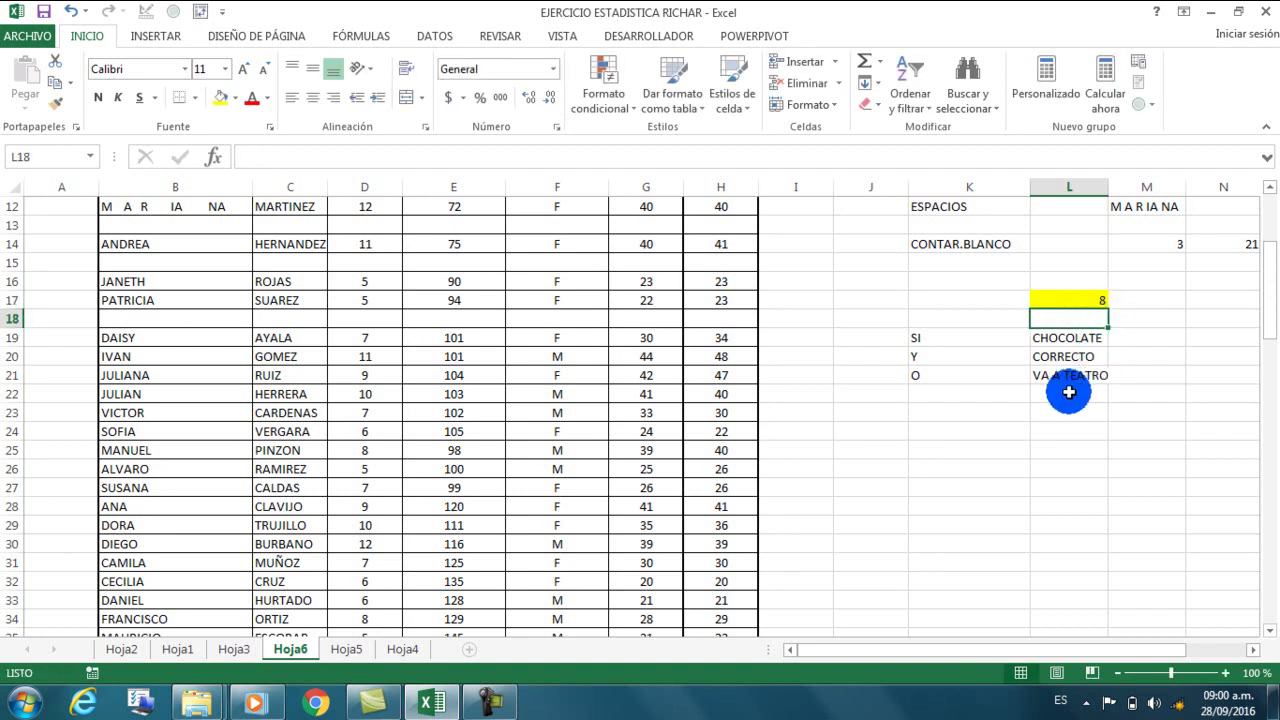
left_click(1102, 302)
type("4")
key("Return")
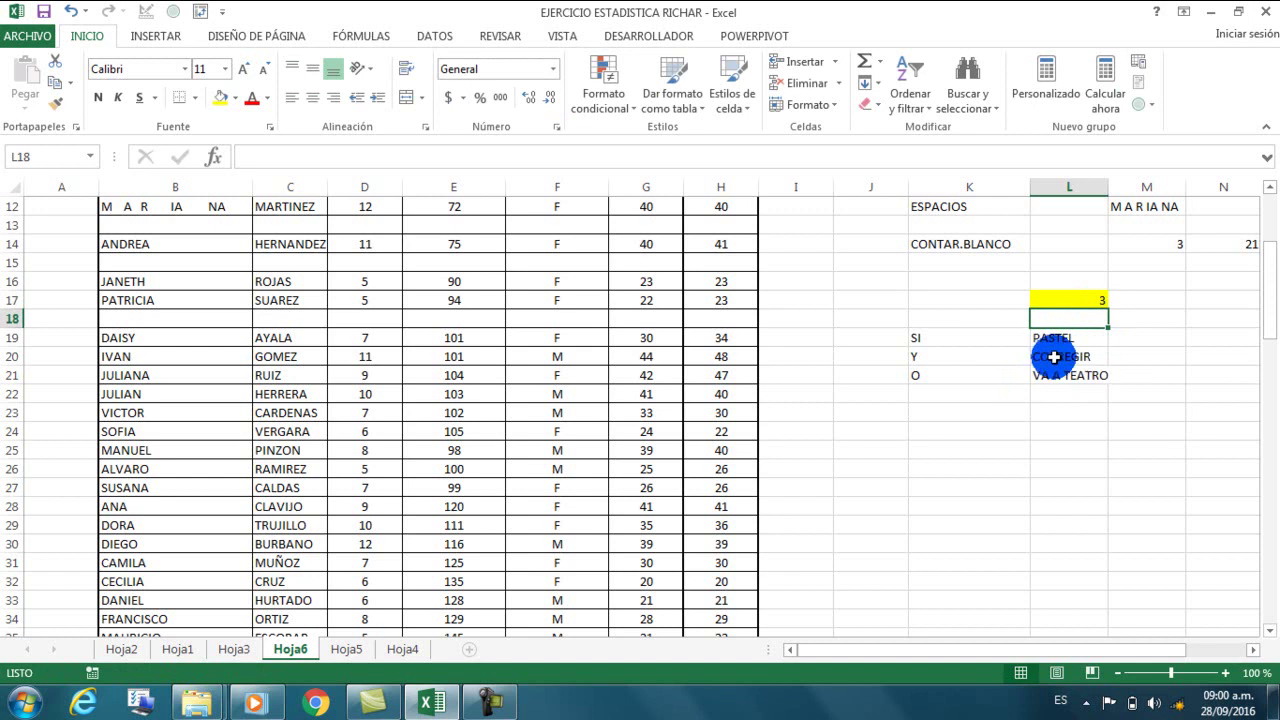
left_click(1069, 299)
left_click_drag(1055, 340, 1054, 375)
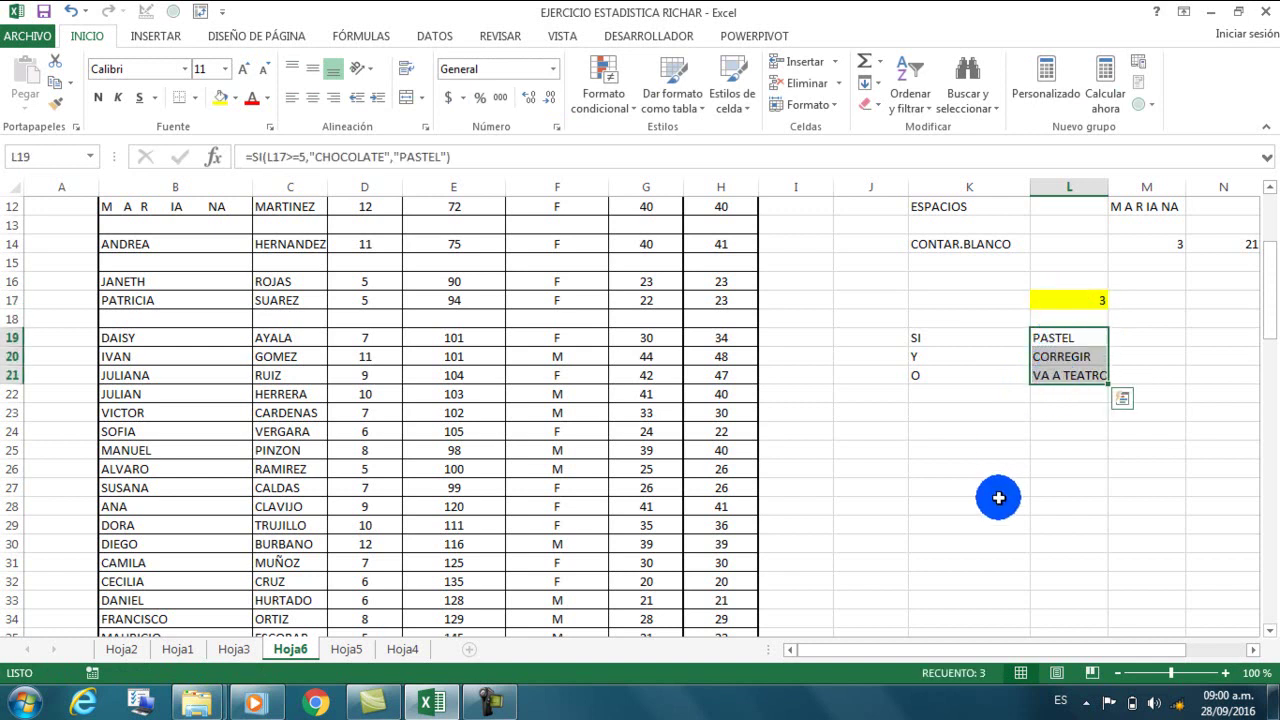
- Review the SI, Y and O formulas in L19, L20 and L21 together with the function list above them
left_click(1045, 466)
scroll(1045, 466, "up", 4)
scroll(1045, 466, "down", 3)
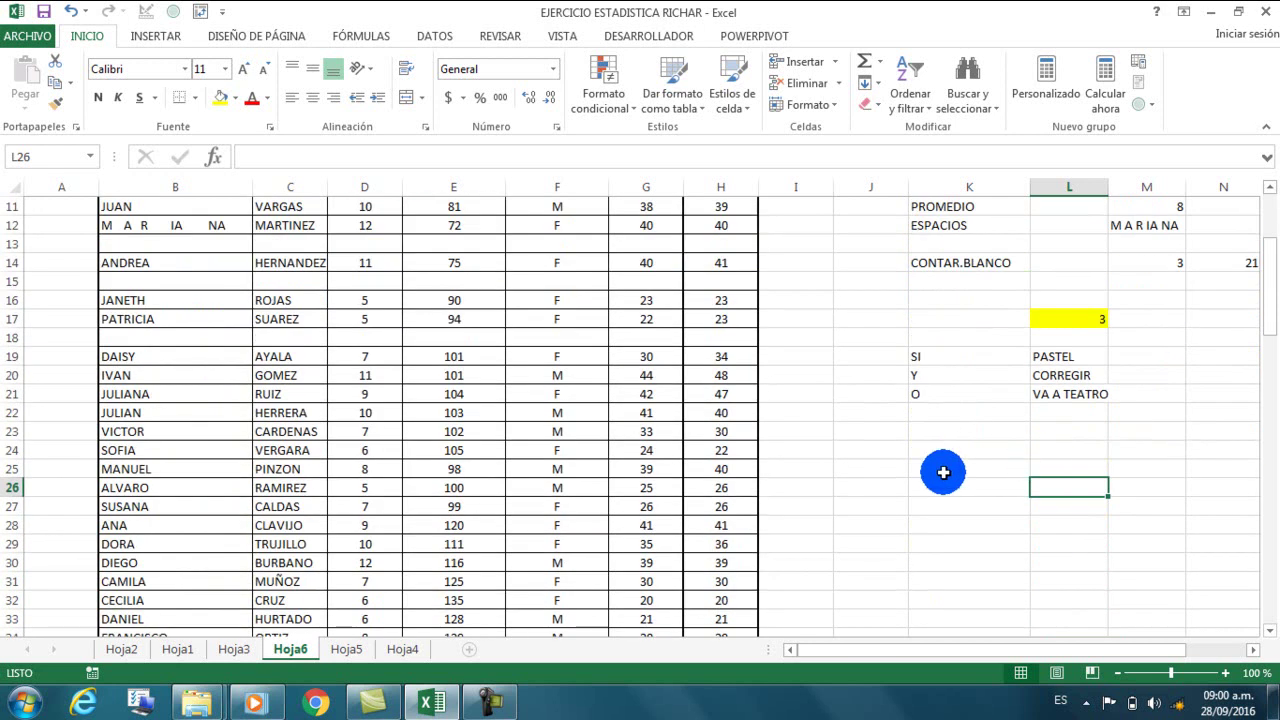
scroll(943, 472, "down", 3)
scroll(943, 474, "up", 3)
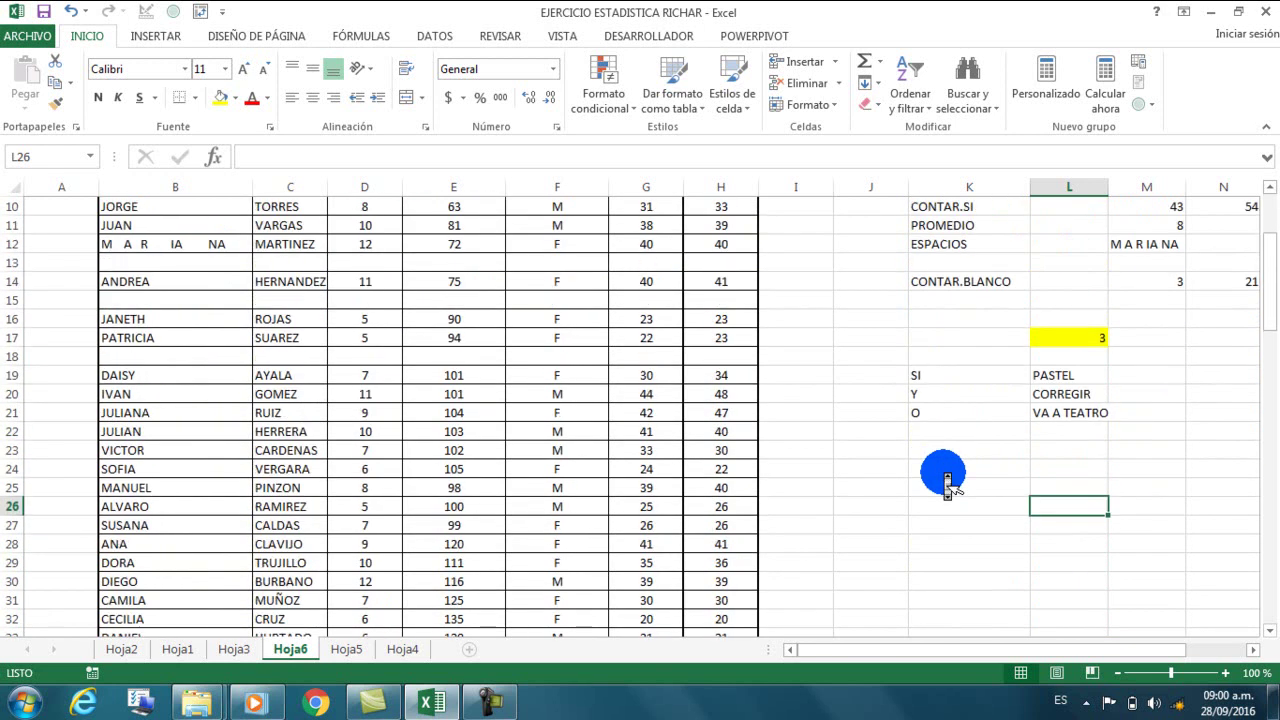
left_click(1048, 378)
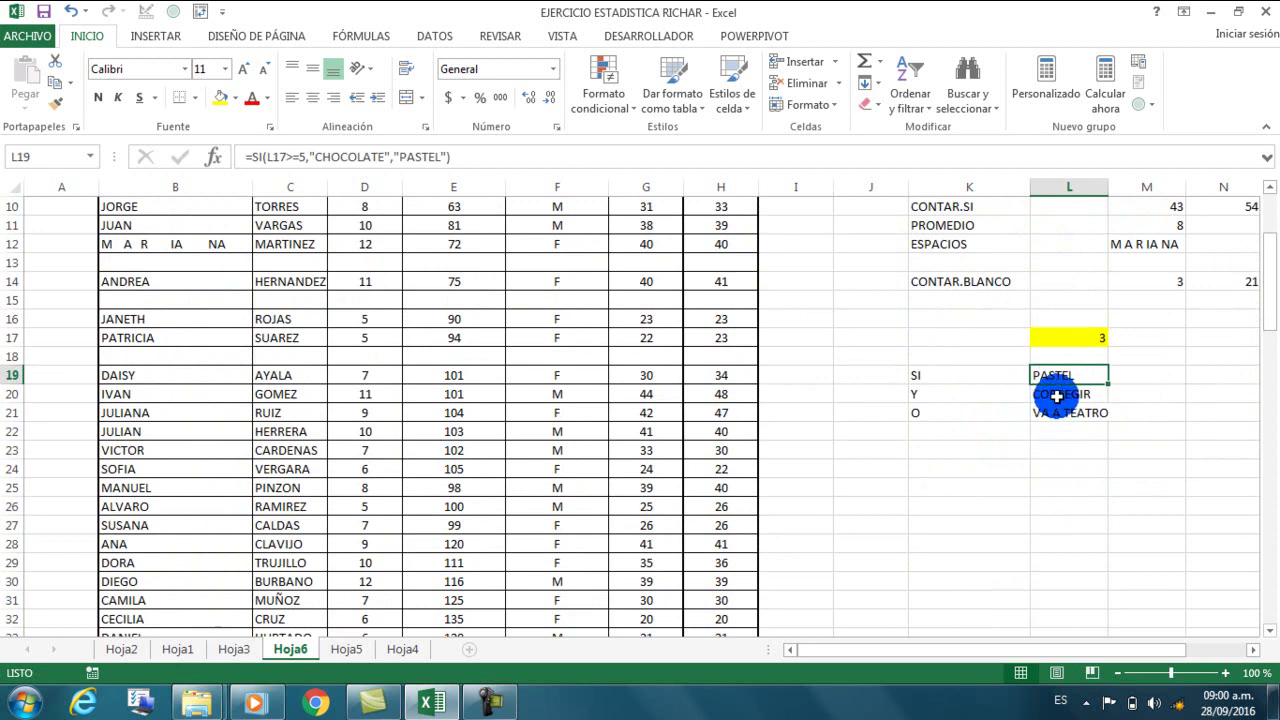
left_click(1057, 393)
left_click(1060, 415)
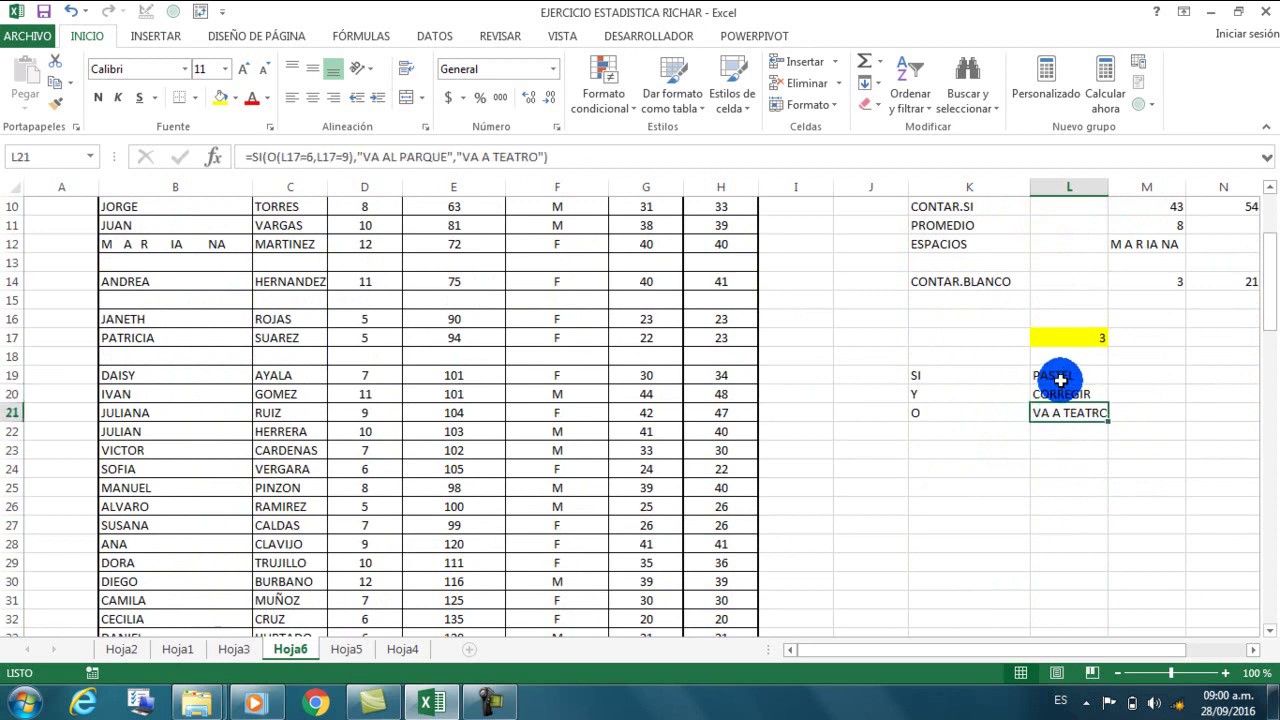
left_click(1060, 377)
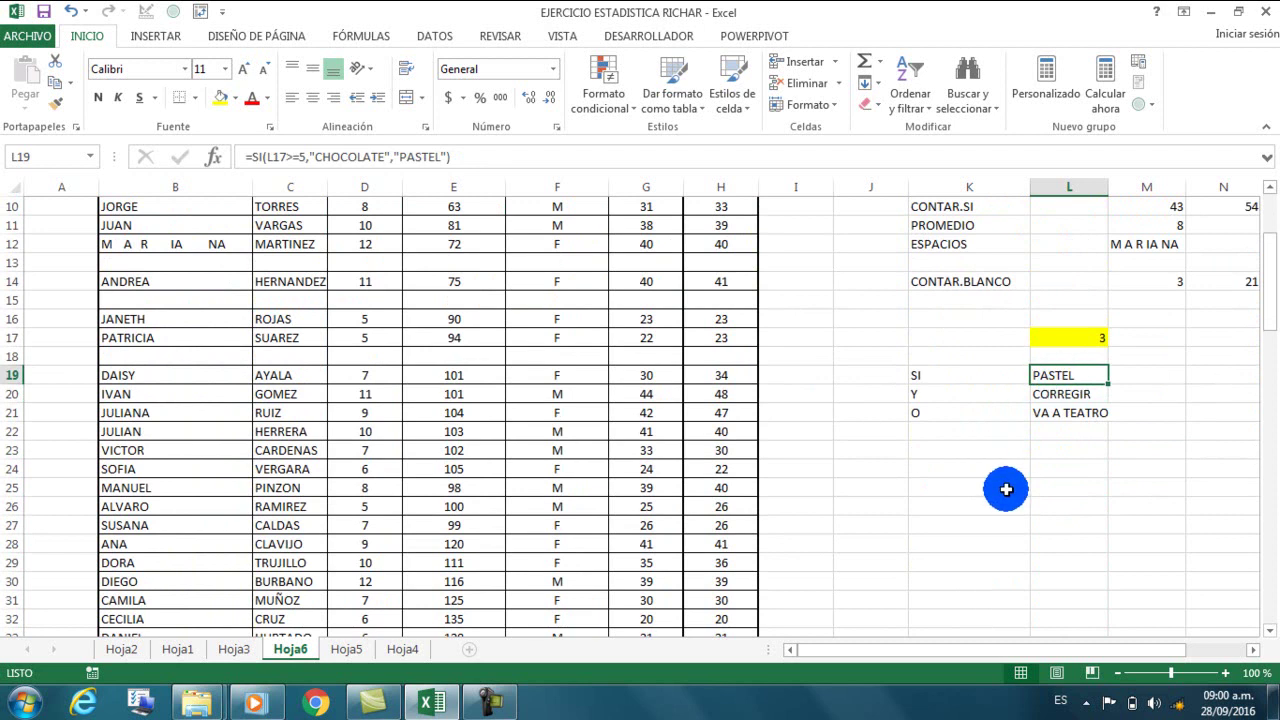
scroll(1006, 489, "up", 3)
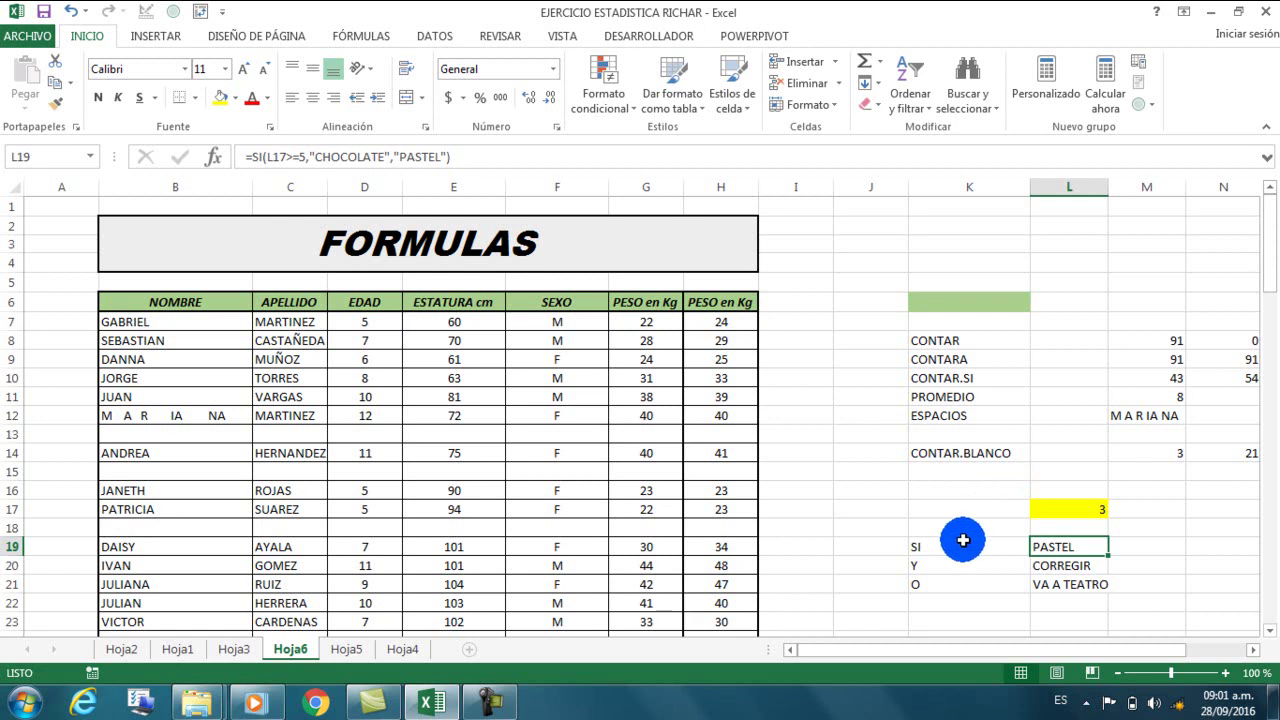
left_click(500, 705)
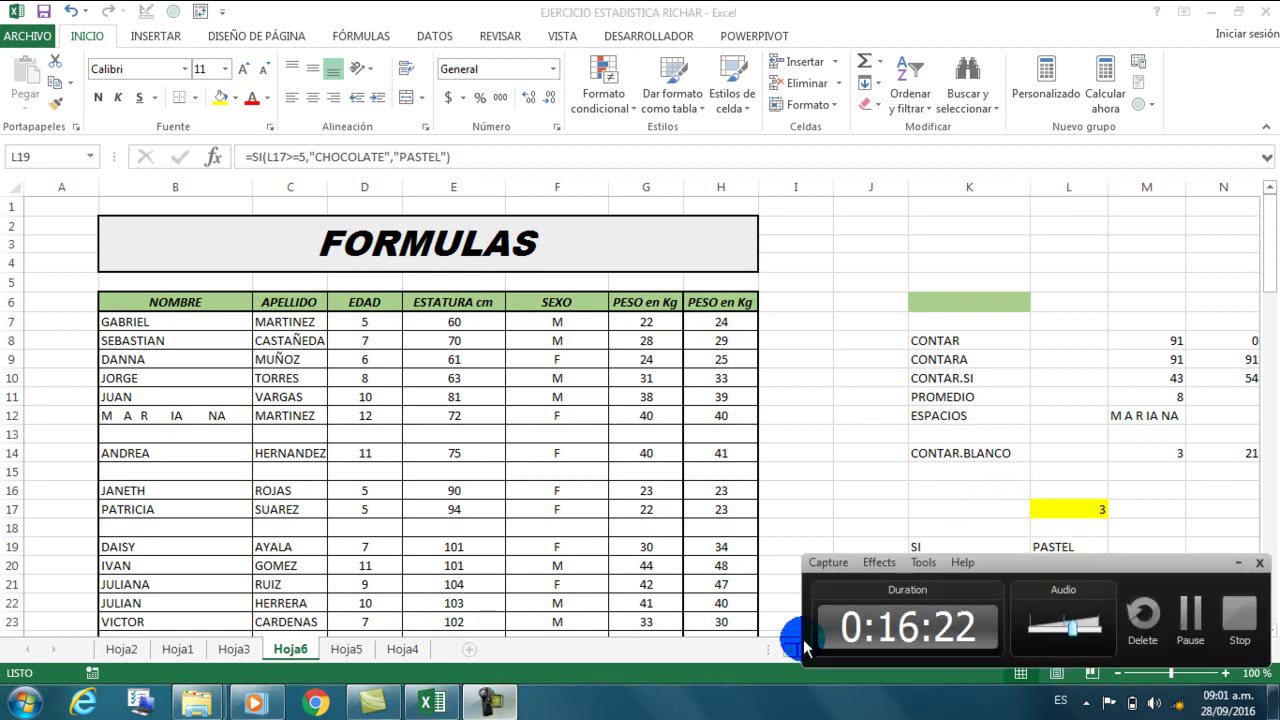